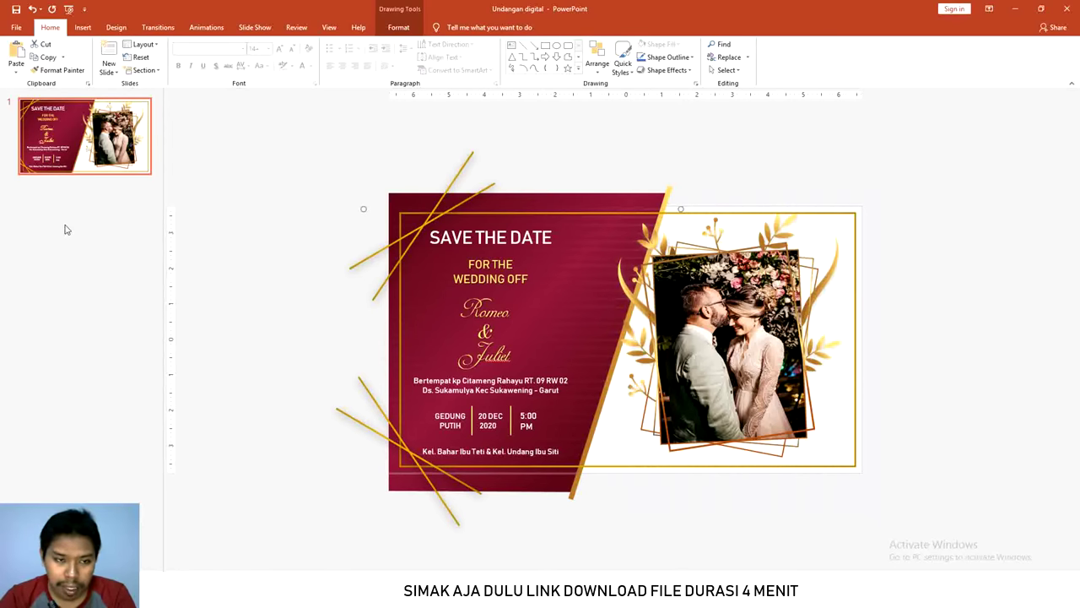
Open the Undangan digital 'Save the Date' slide and mark the spot below slide 1.
{"action": "left_click", "coordinate": [64, 225]}
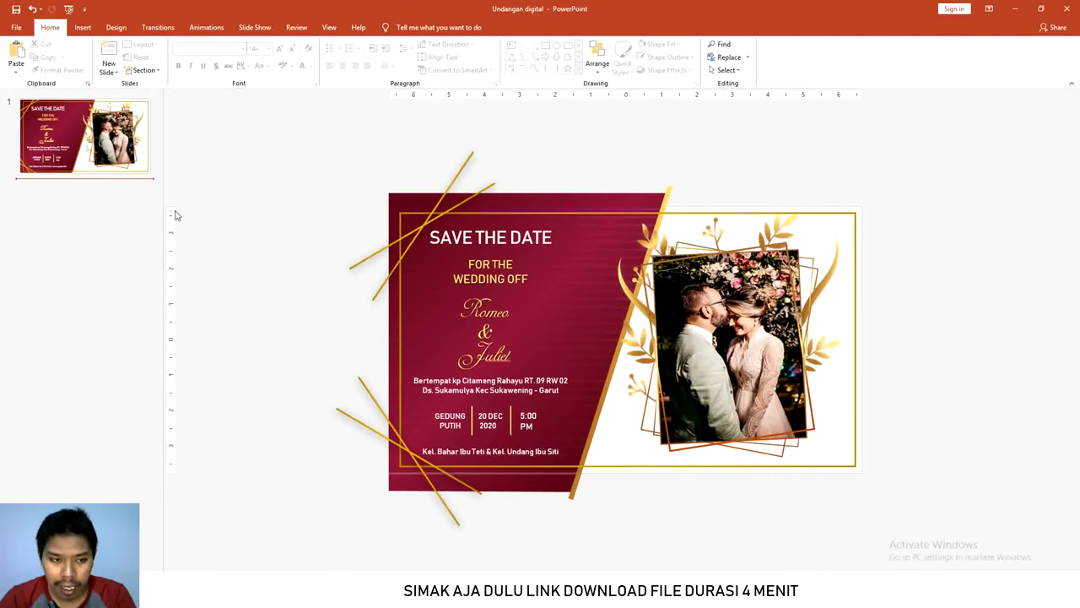
Insert a new slide after the invitation and delete its title and text placeholders.
{"action": "right_click", "coordinate": [91, 203]}
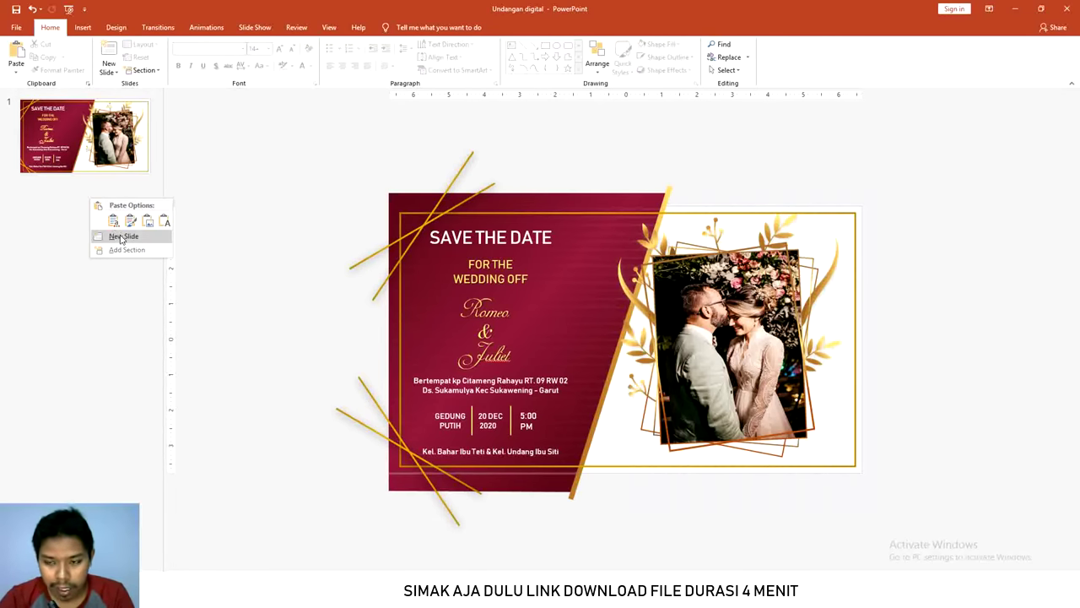
{"action": "left_click", "coordinate": [122, 237]}
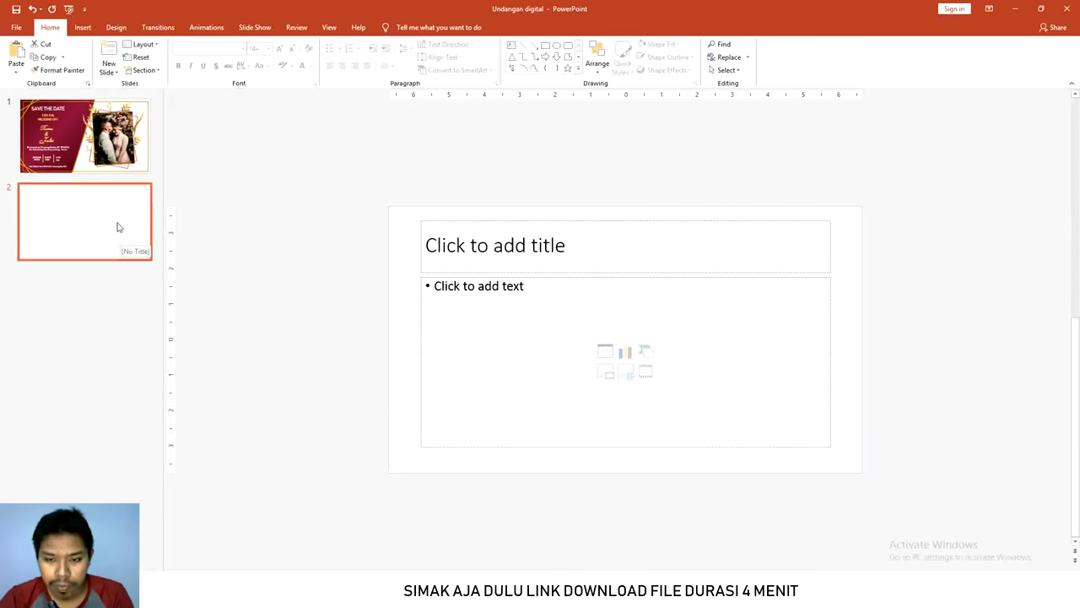
{"action": "left_click", "coordinate": [513, 235]}
{"action": "left_click", "coordinate": [497, 292], "text": "shift"}
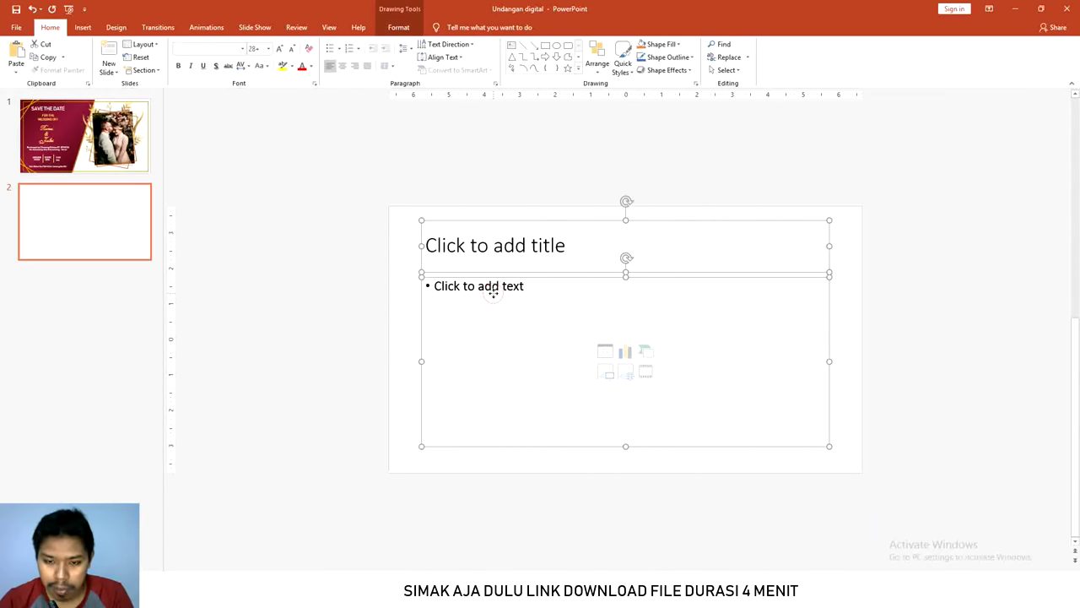
{"action": "key", "text": "Delete"}
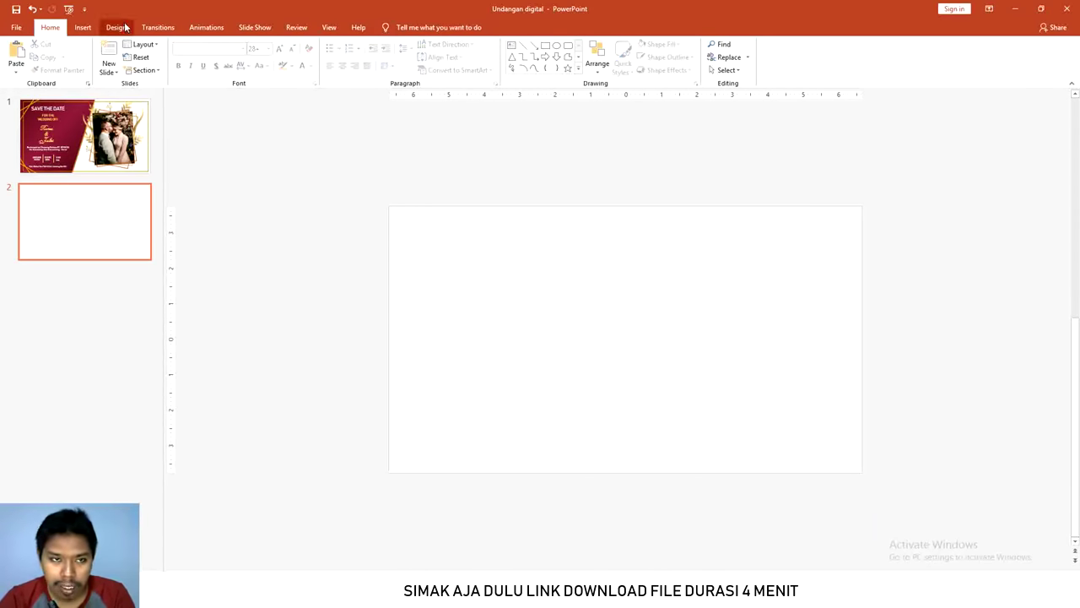
Check the custom slide size, keeping widescreen 13.333 × 7.5 in landscape, and cancel without changes.
{"action": "left_click", "coordinate": [123, 28]}
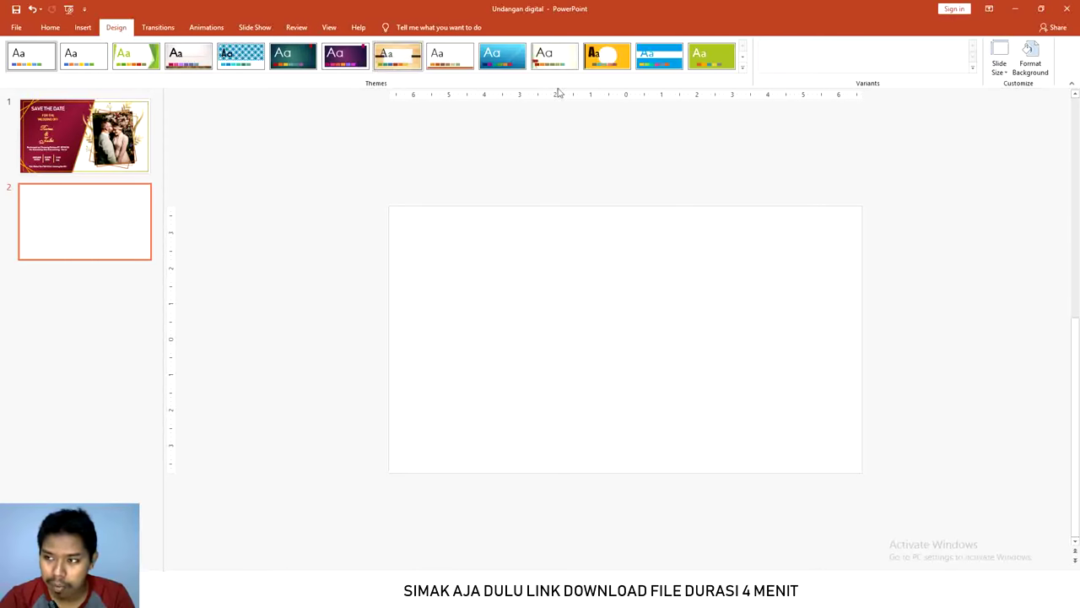
{"action": "left_click", "coordinate": [1004, 64]}
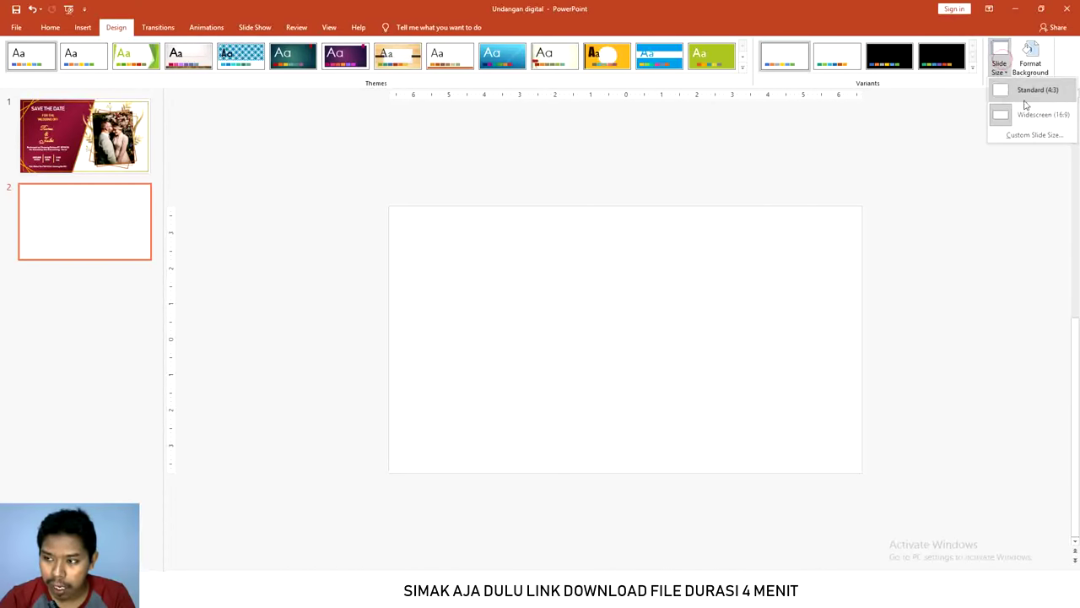
{"action": "left_click", "coordinate": [1030, 136]}
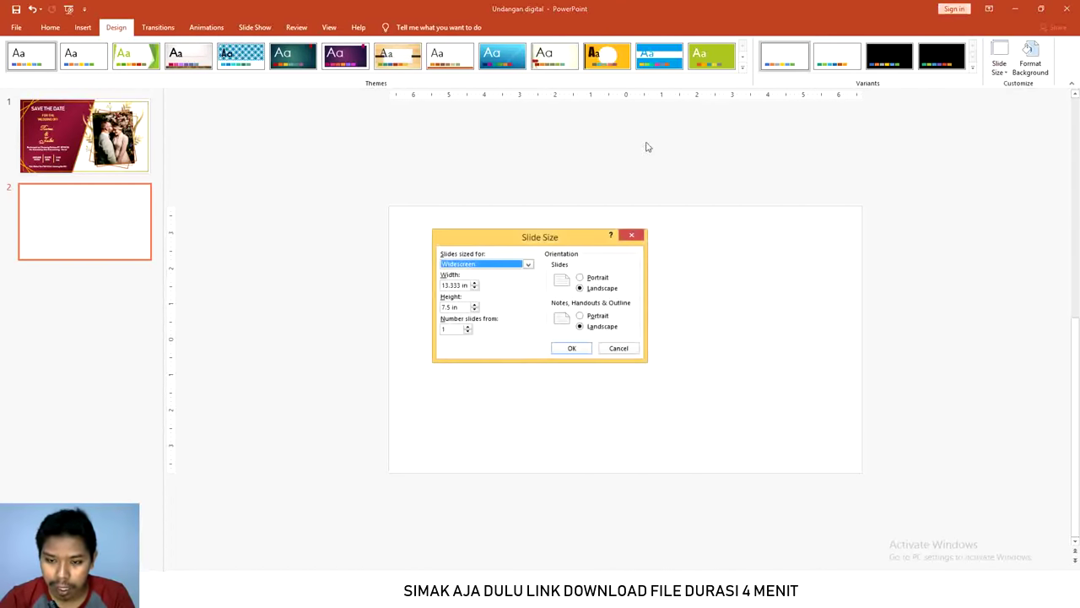
{"action": "left_click_drag", "start_coordinate": [570, 237], "coordinate": [600, 188]}
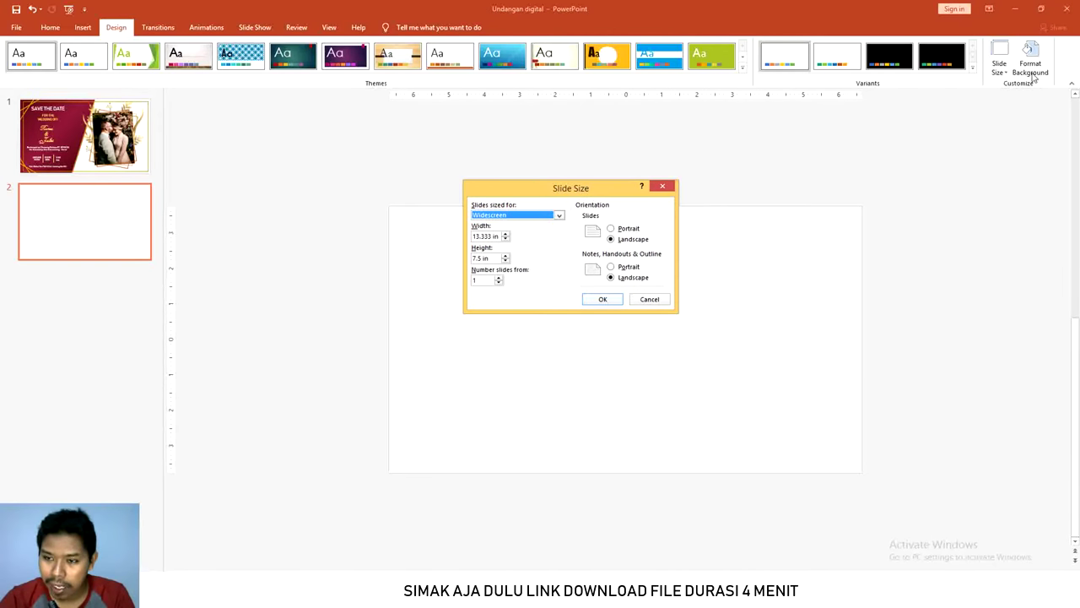
{"action": "left_click_drag", "start_coordinate": [593, 190], "coordinate": [596, 163]}
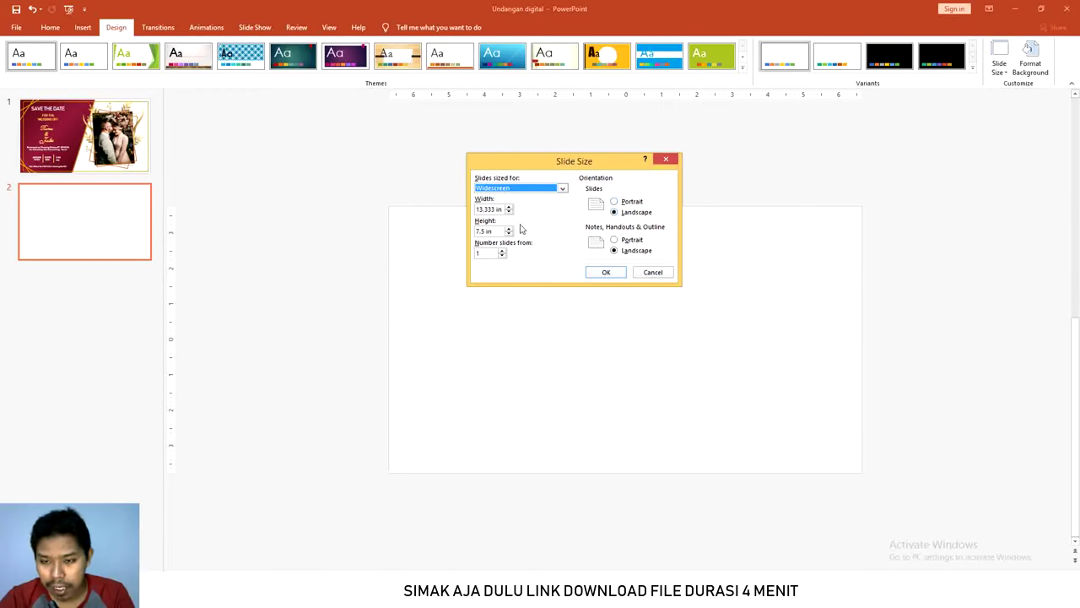
{"action": "left_click", "coordinate": [615, 240]}
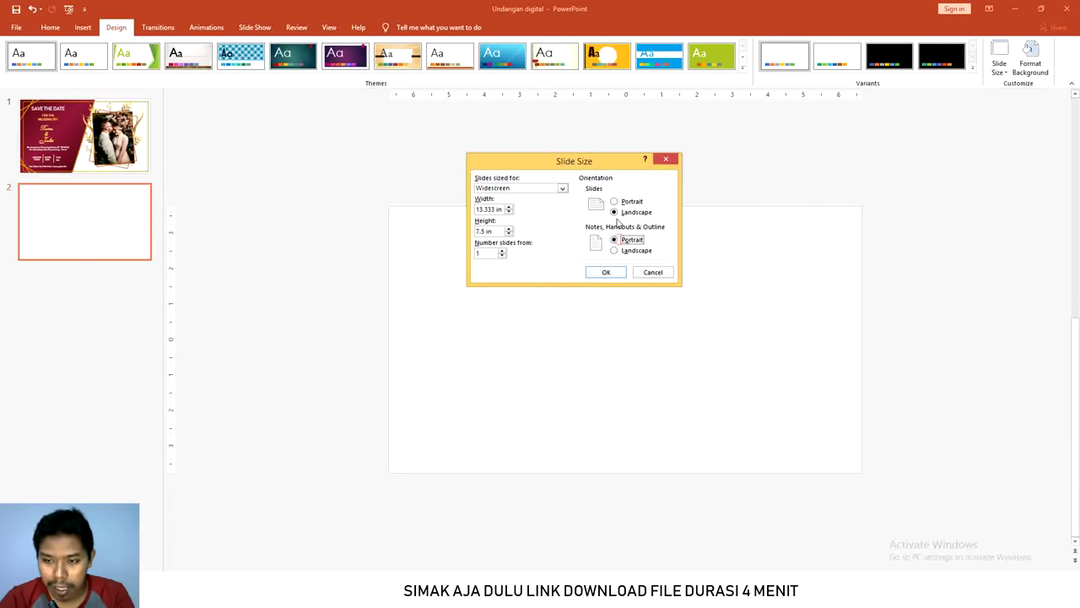
{"action": "left_click", "coordinate": [613, 250]}
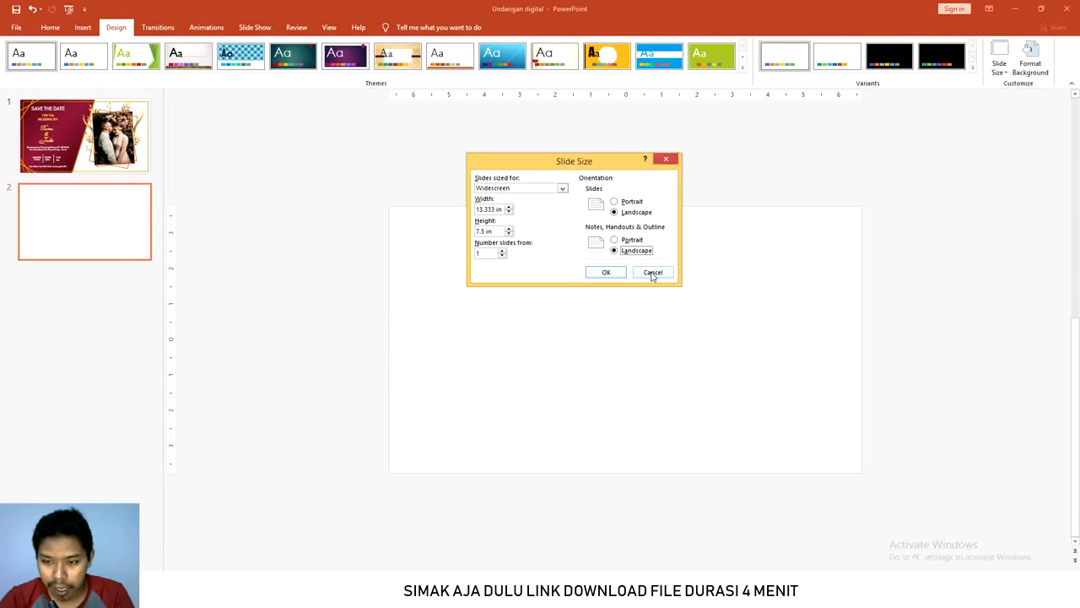
{"action": "left_click", "coordinate": [652, 274]}
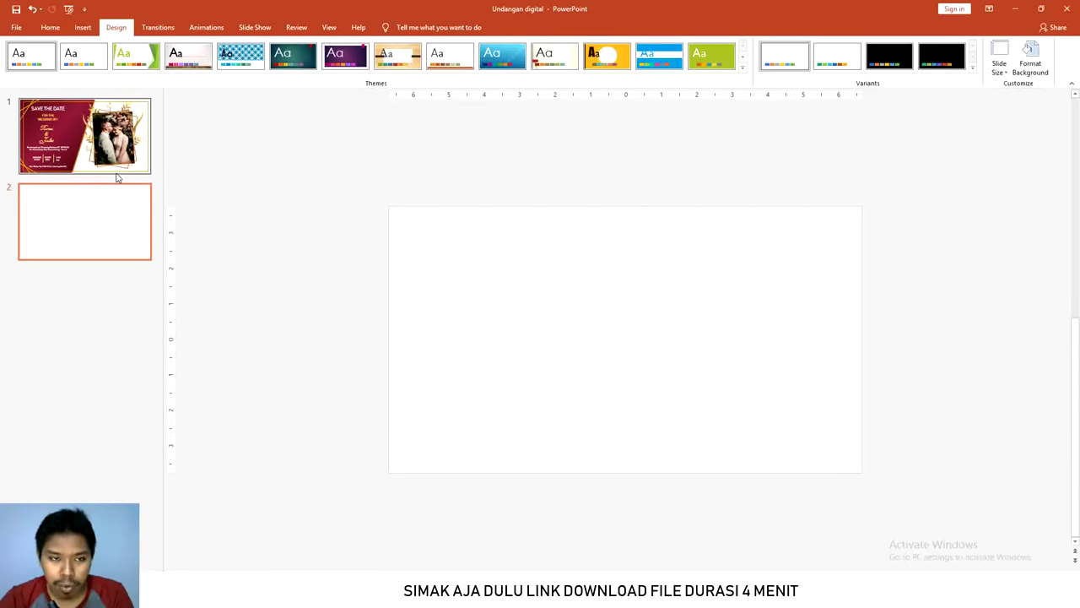
Draw a Flowchart: Data parallelogram on the left of the slide, sized 8.78" × 10.89".
{"action": "left_click", "coordinate": [83, 28]}
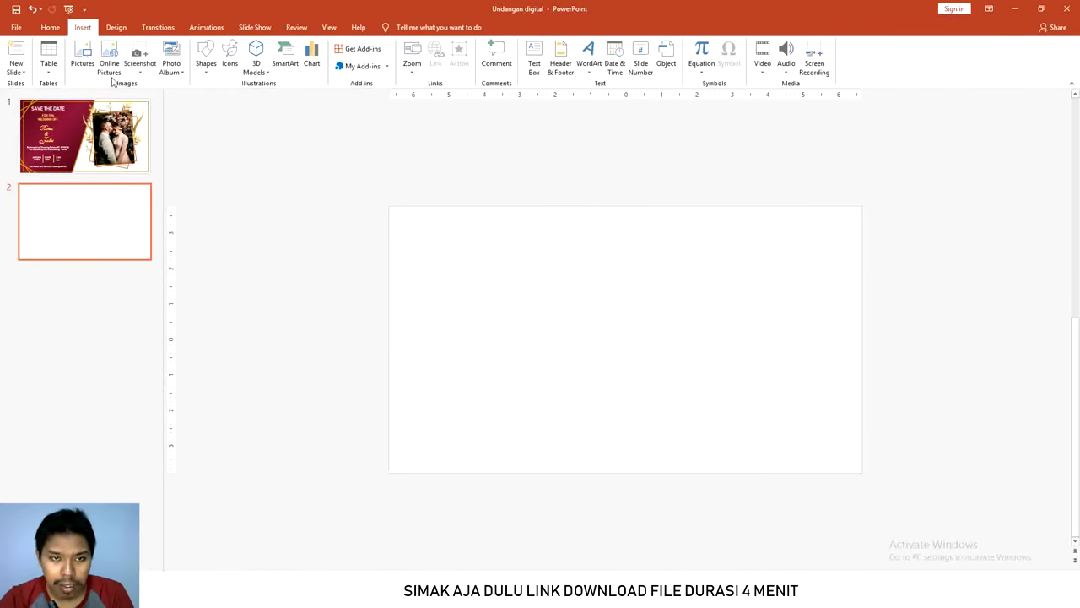
{"action": "left_click", "coordinate": [205, 67]}
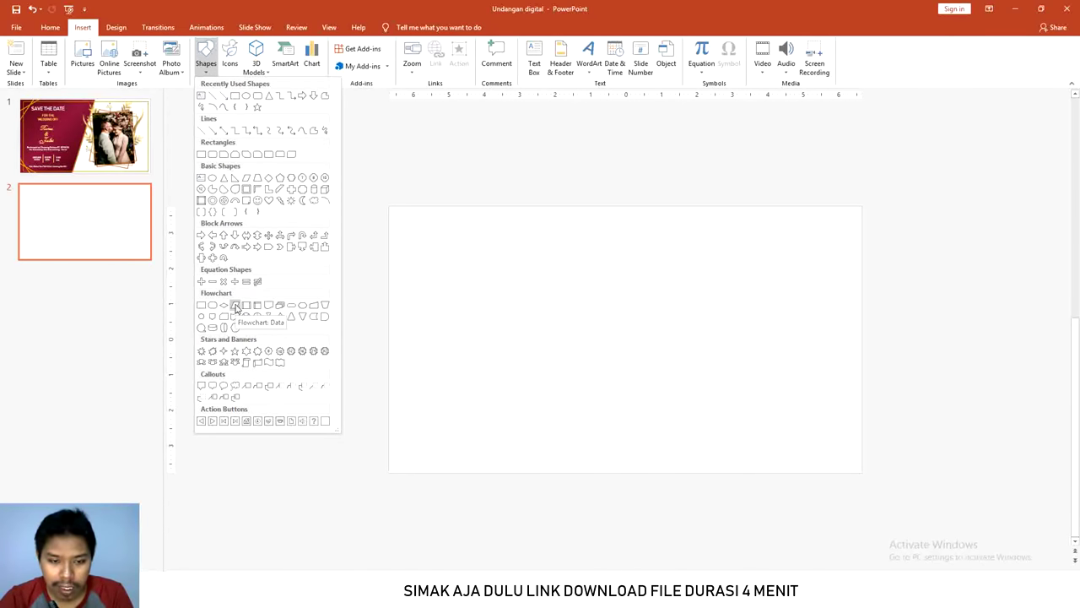
{"action": "left_click", "coordinate": [236, 308]}
{"action": "mouse_move", "coordinate": [337, 170]}
{"action": "left_mouse_down"}
{"action": "mouse_move", "coordinate": [653, 478]}
{"action": "mouse_move", "coordinate": [706, 481]}
{"action": "left_mouse_up"}
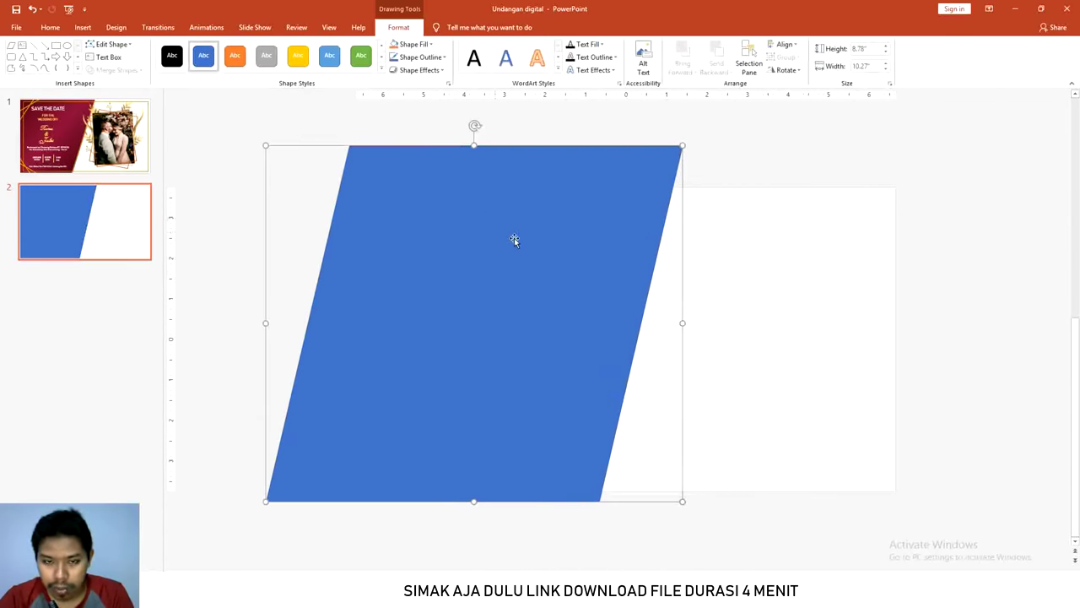
{"action": "left_click_drag", "start_coordinate": [514, 240], "coordinate": [501, 252]}
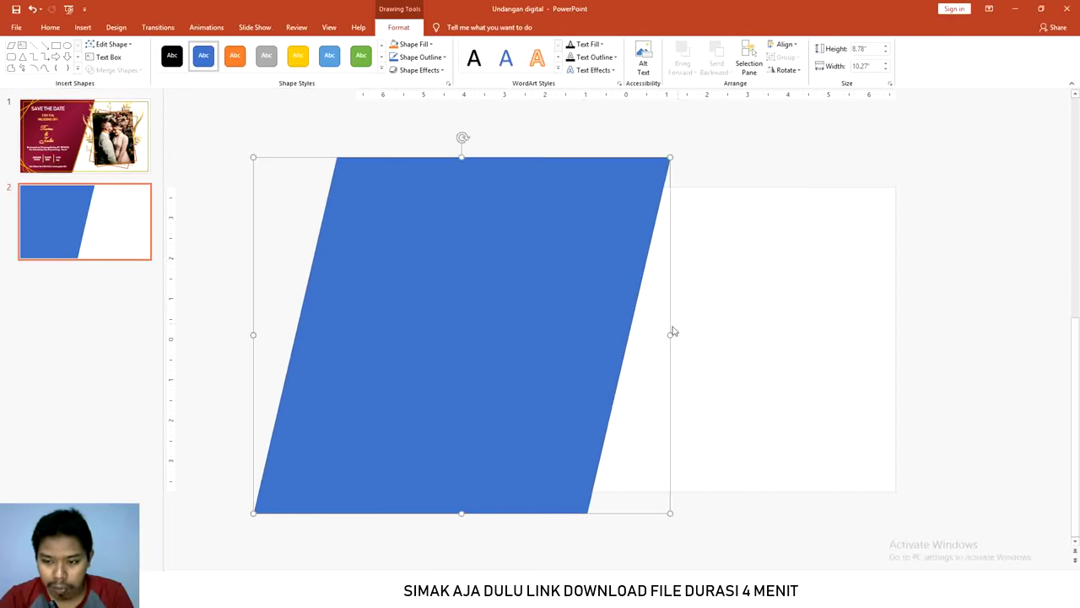
{"action": "mouse_move", "coordinate": [667, 335]}
{"action": "left_mouse_down"}
{"action": "mouse_move", "coordinate": [693, 332]}
{"action": "mouse_move", "coordinate": [578, 303]}
{"action": "mouse_move", "coordinate": [590, 301]}
{"action": "left_mouse_up"}
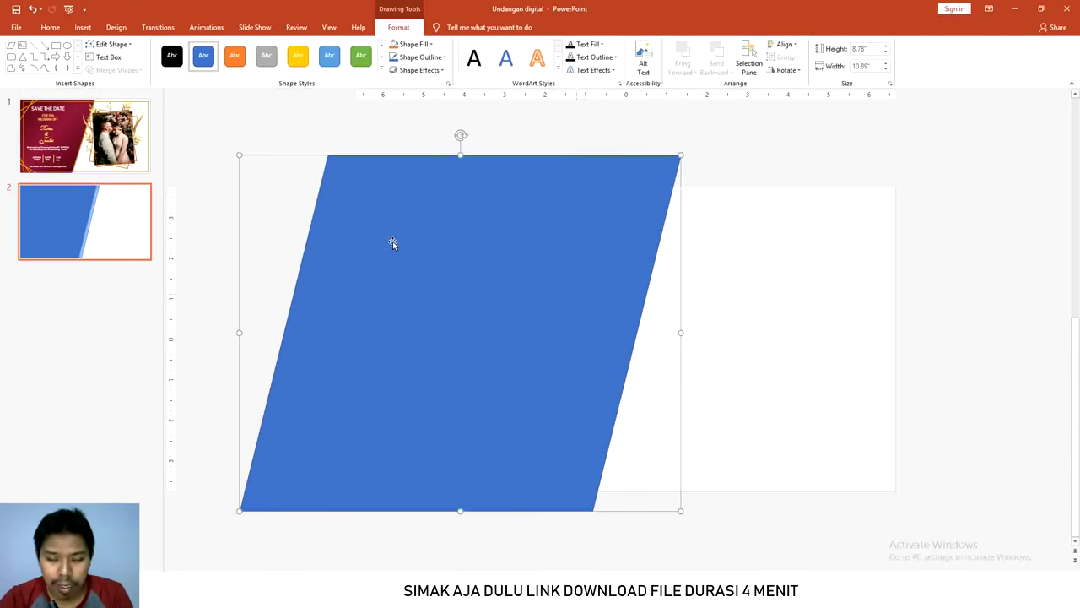
Remove the parallelogram's outline and browse the custom colour picker without applying changes.
{"action": "left_click", "coordinate": [413, 56]}
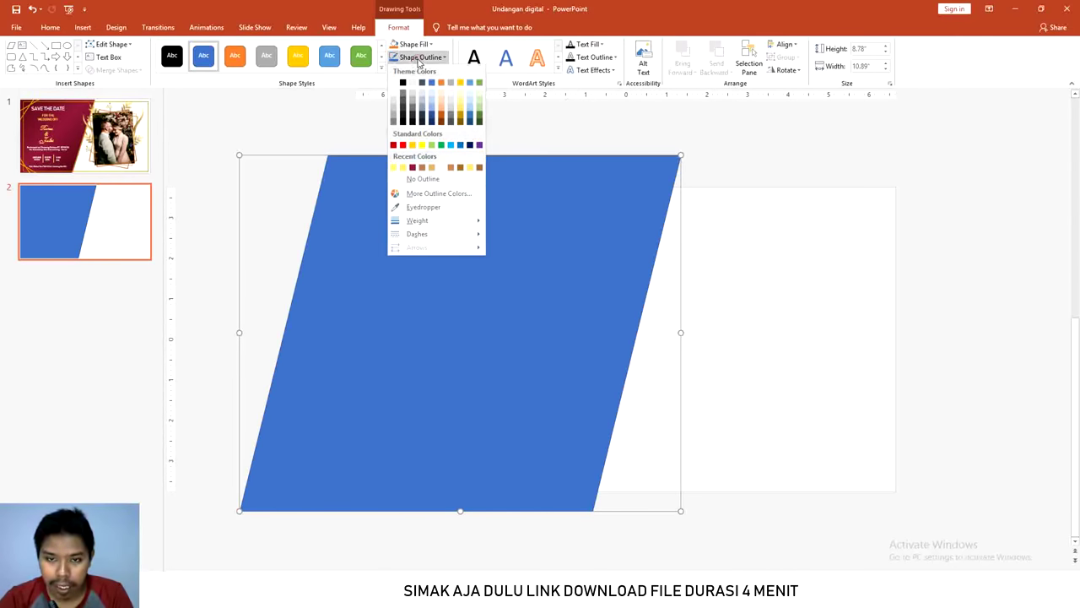
{"action": "left_click", "coordinate": [445, 180]}
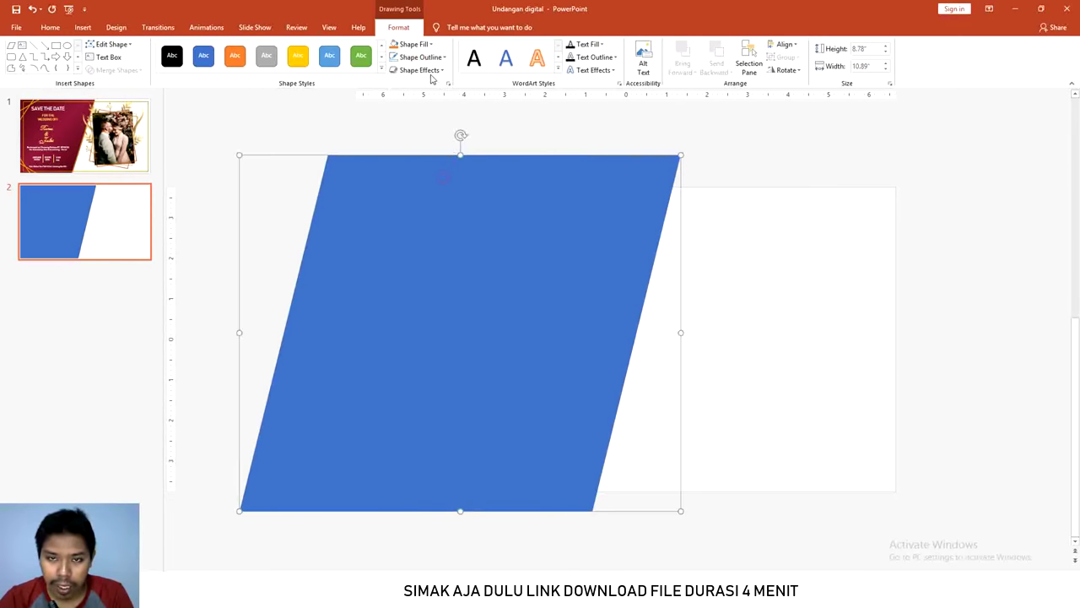
{"action": "left_click", "coordinate": [429, 45]}
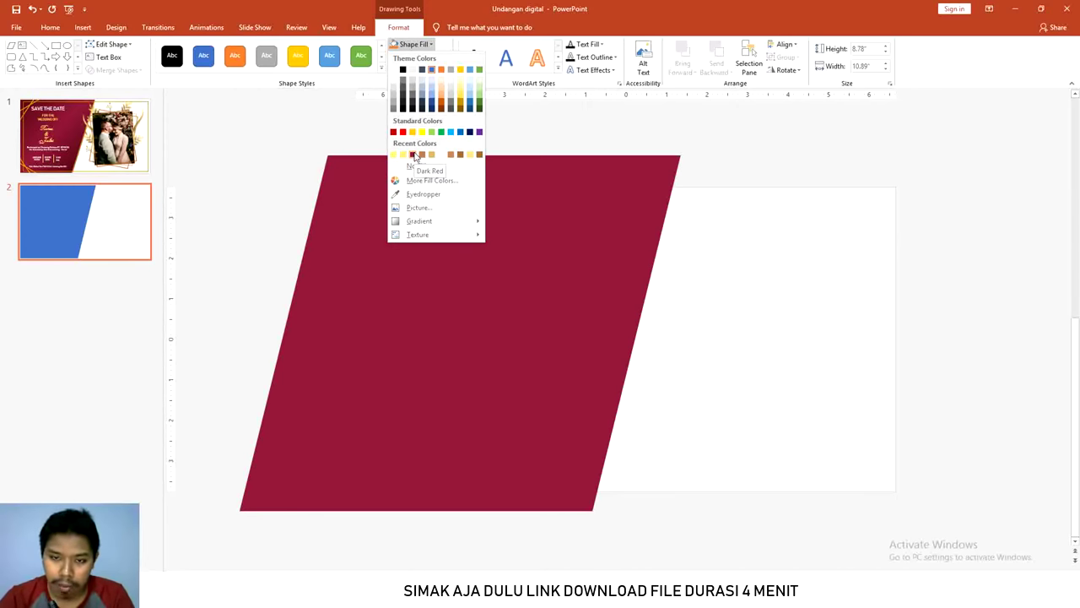
{"action": "left_click", "coordinate": [423, 180]}
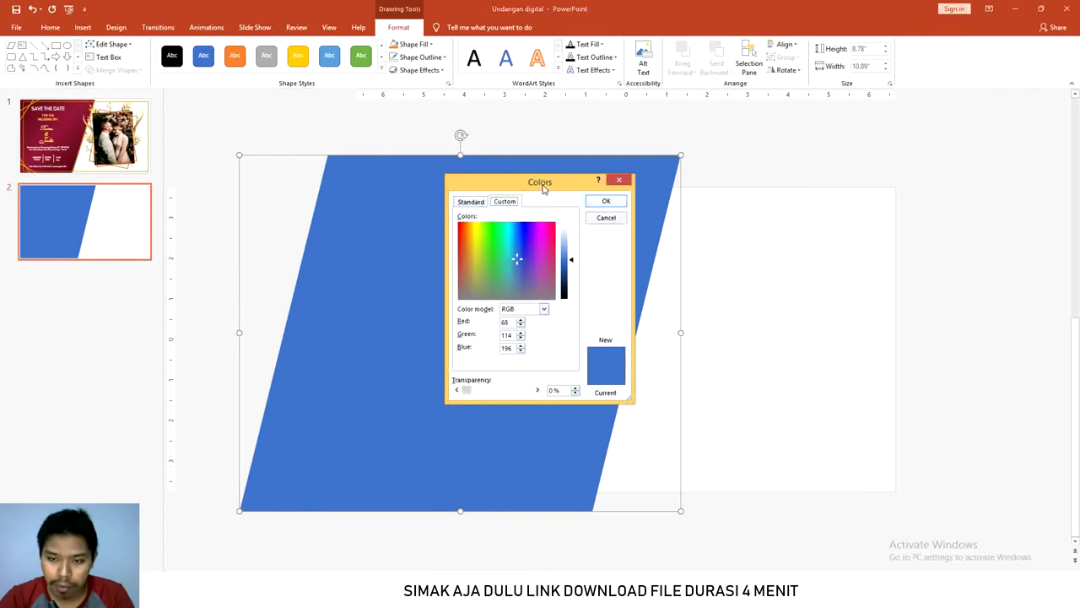
{"action": "left_click_drag", "start_coordinate": [545, 188], "coordinate": [474, 152]}
{"action": "left_click", "coordinate": [401, 165]}
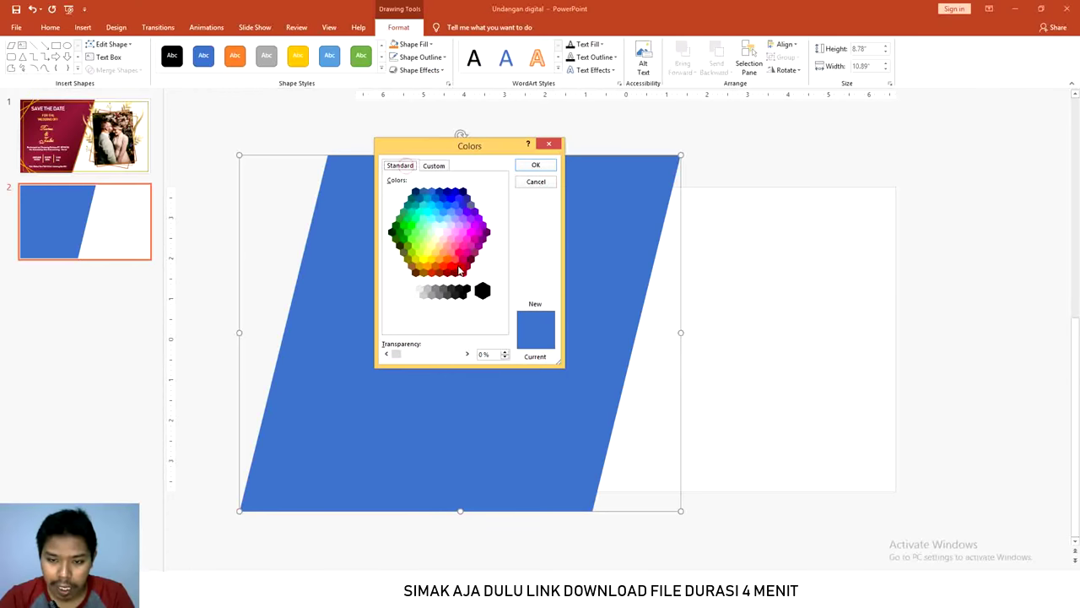
{"action": "left_click", "coordinate": [434, 165]}
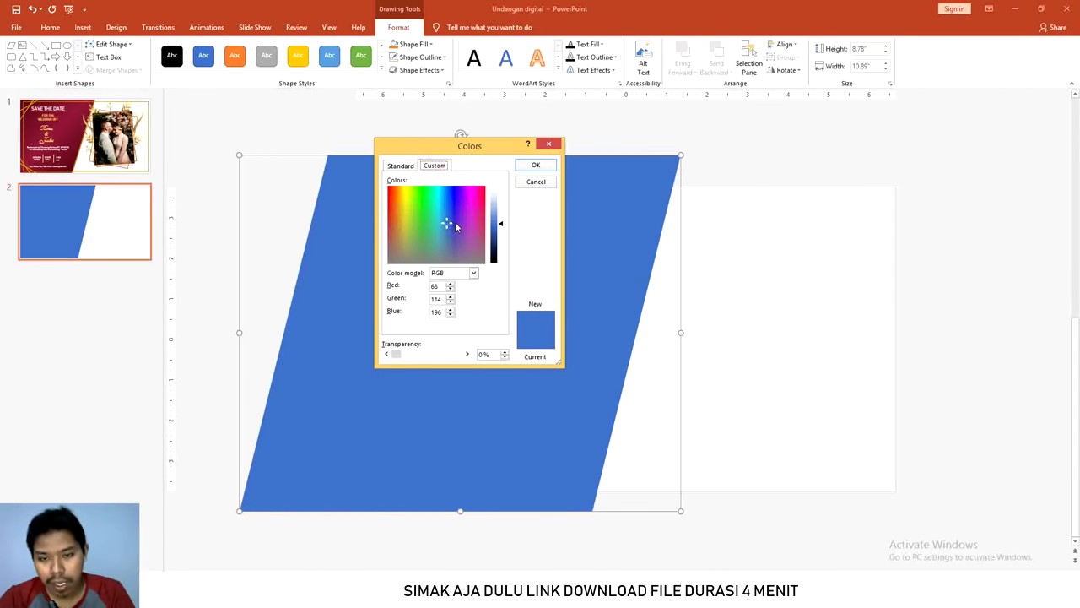
{"action": "left_click", "coordinate": [537, 182]}
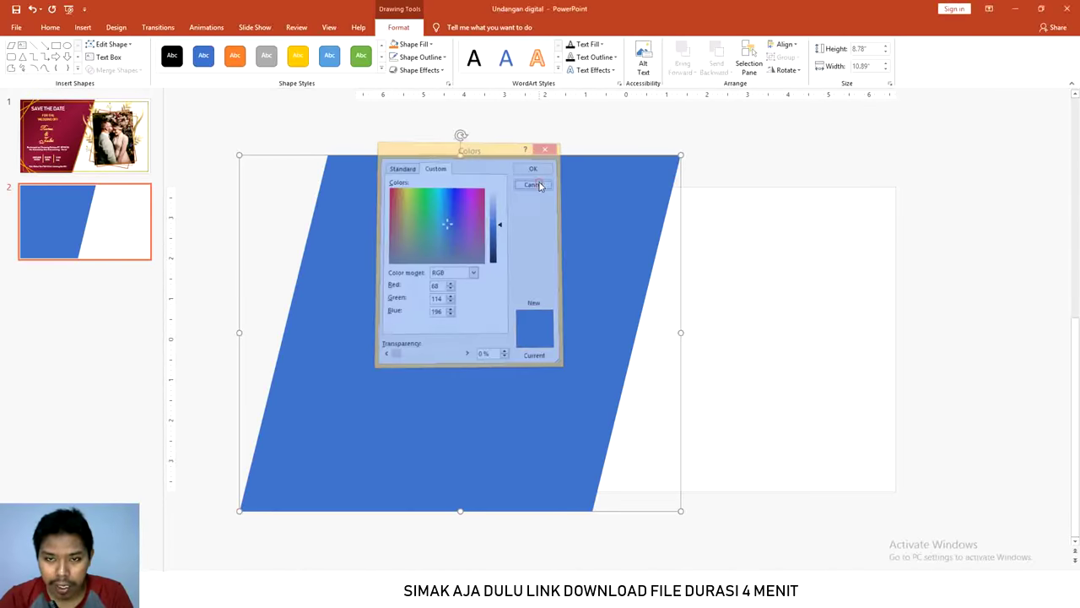
Fill the parallelogram with the recent solid maroon colour.
{"action": "left_click", "coordinate": [415, 44]}
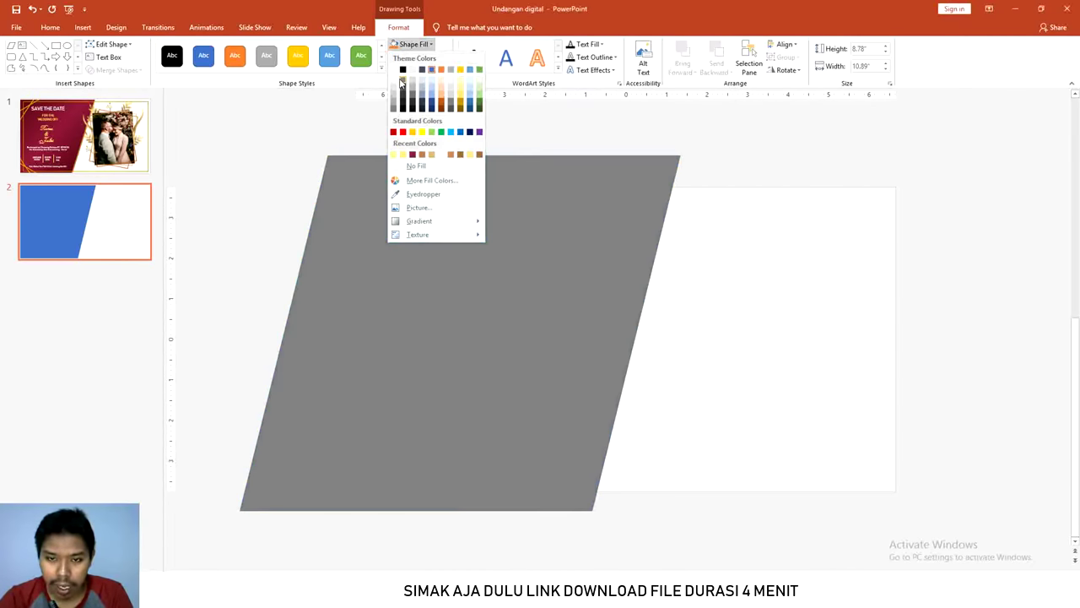
{"action": "left_click", "coordinate": [412, 155]}
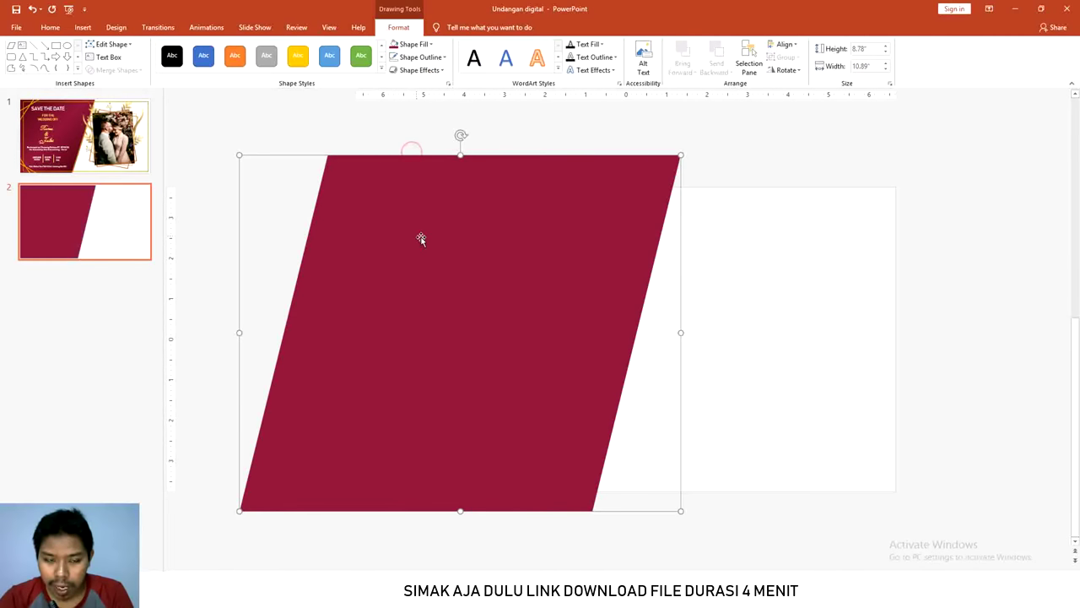
{"action": "left_click", "coordinate": [430, 45]}
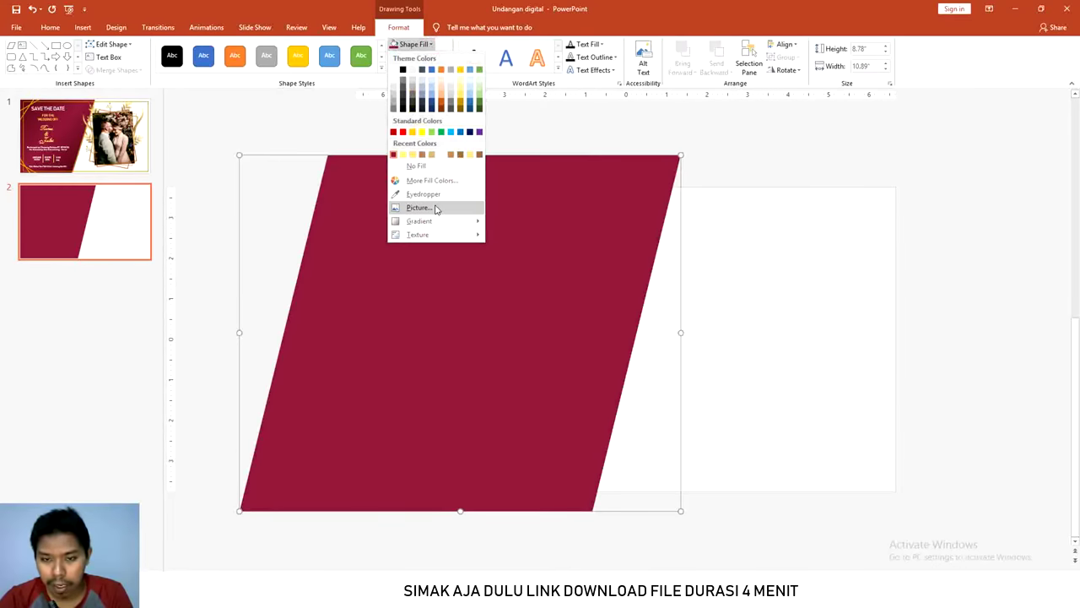
{"action": "mouse_move", "coordinate": [420, 222]}
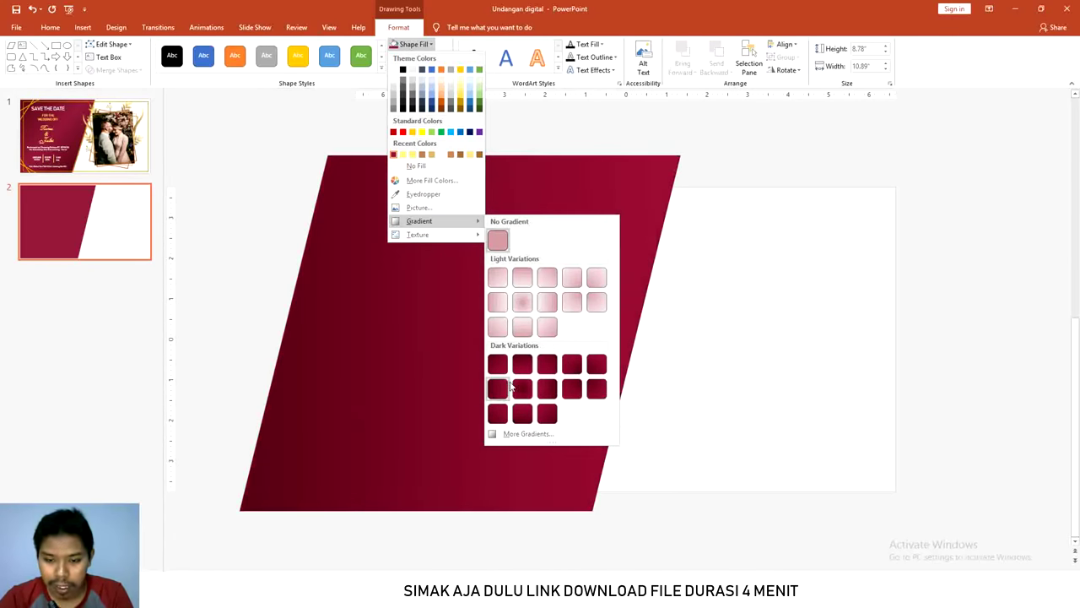
Switch to a gradient fill with three stops, the middle at 52%, first stop dark red.
{"action": "left_click", "coordinate": [527, 433]}
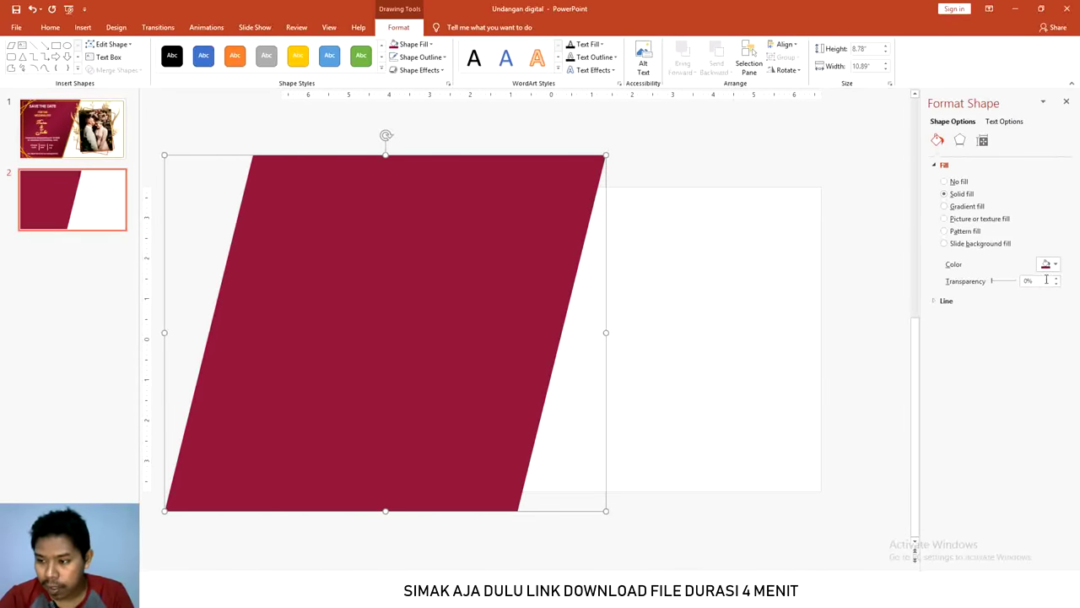
{"action": "left_click", "coordinate": [945, 207]}
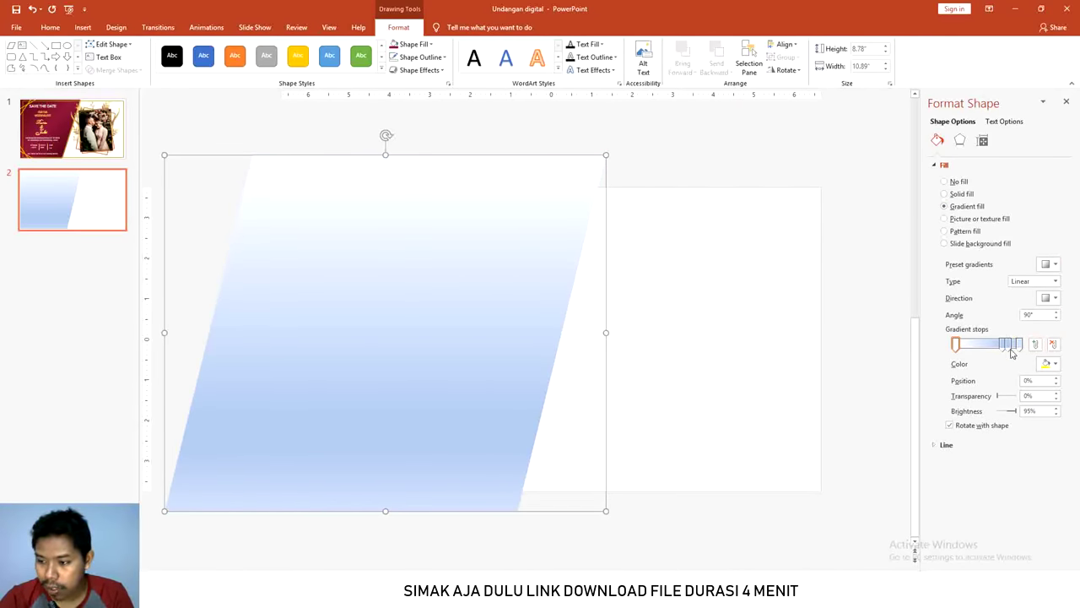
{"action": "left_click", "coordinate": [1052, 344]}
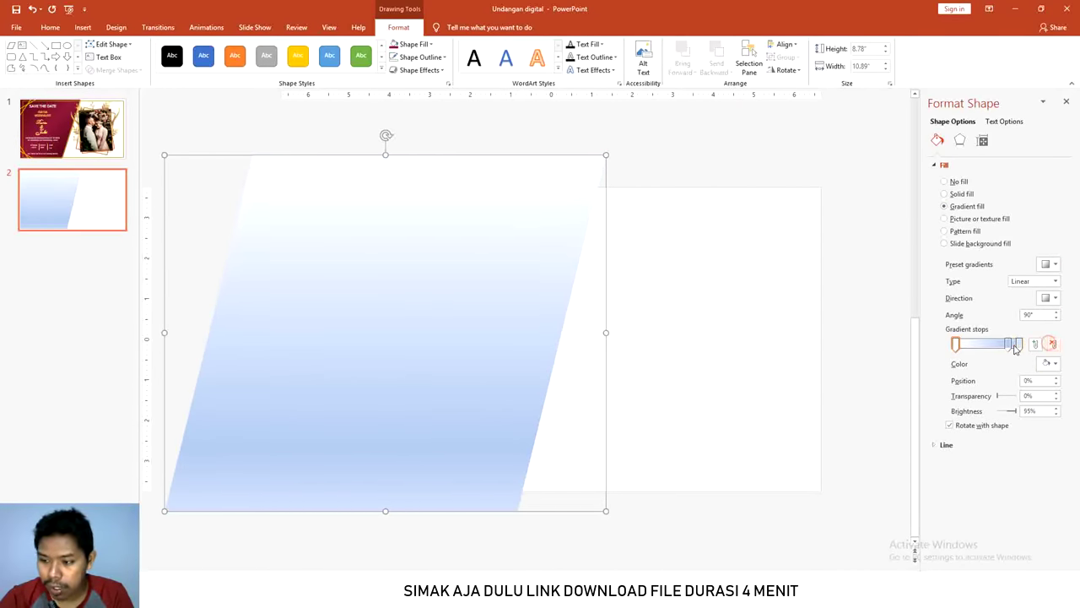
{"action": "left_click_drag", "start_coordinate": [1017, 346], "coordinate": [988, 345]}
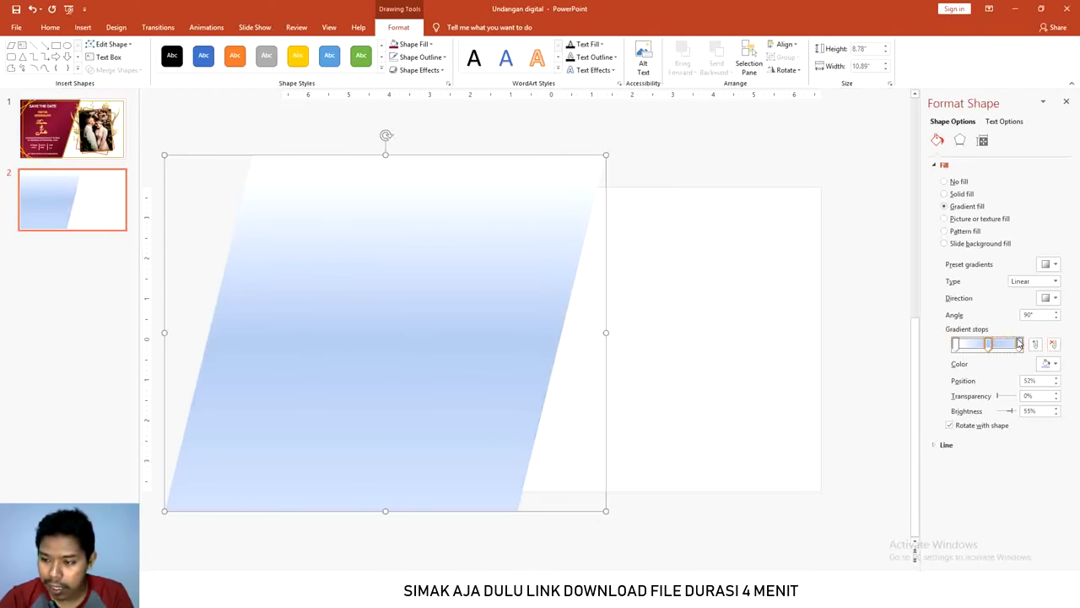
{"action": "left_click", "coordinate": [957, 345]}
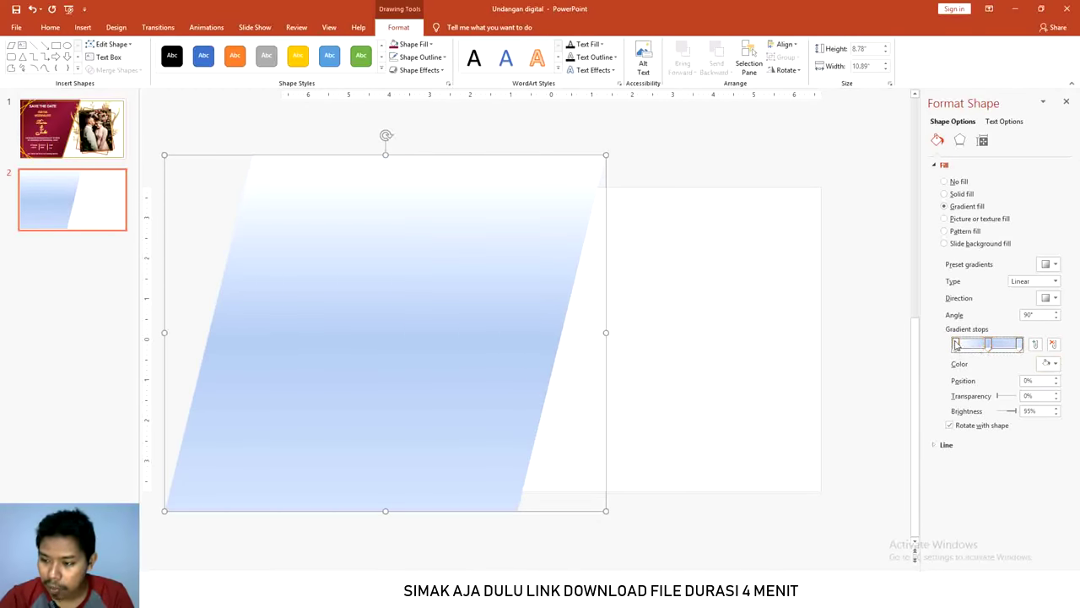
{"action": "left_click", "coordinate": [1054, 363]}
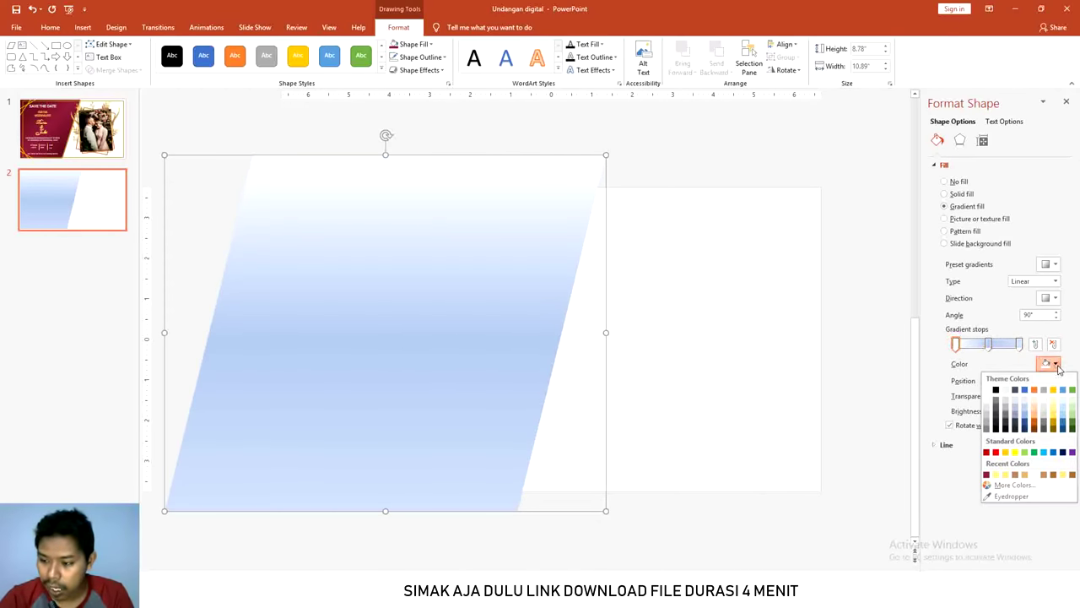
{"action": "left_click", "coordinate": [986, 453]}
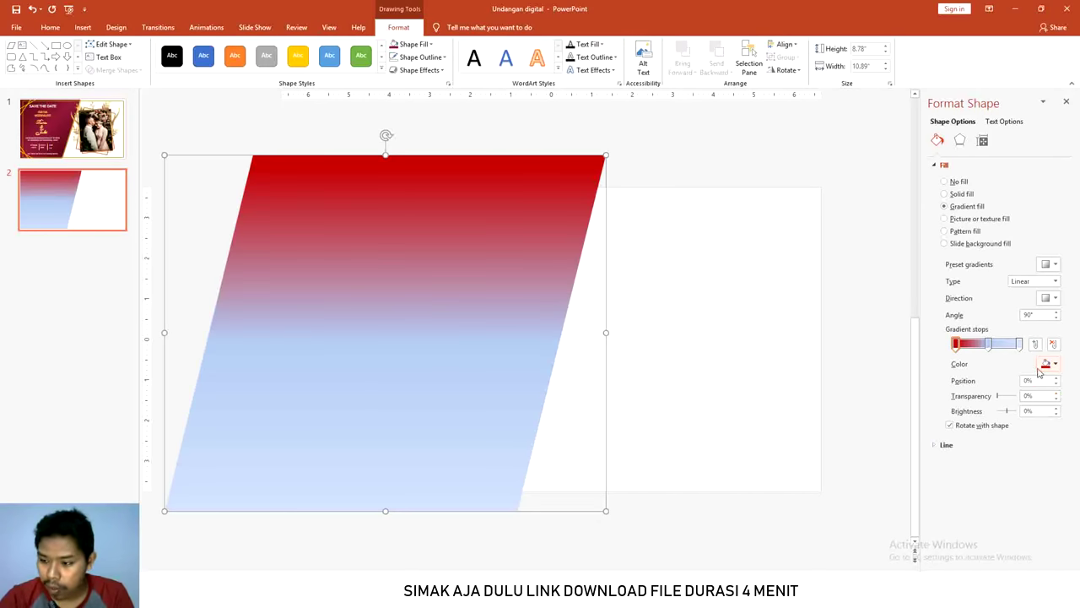
Make the middle gradient stop bright red and the last stop dark red.
{"action": "left_click", "coordinate": [988, 345]}
{"action": "left_click", "coordinate": [1054, 364]}
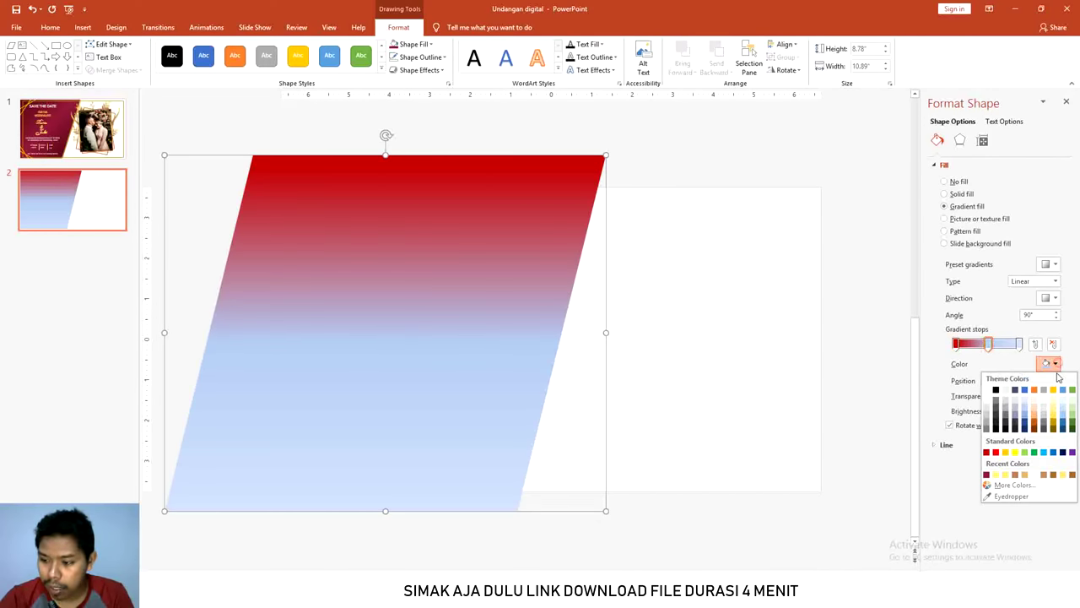
{"action": "left_click", "coordinate": [996, 454]}
{"action": "left_click", "coordinate": [1019, 344]}
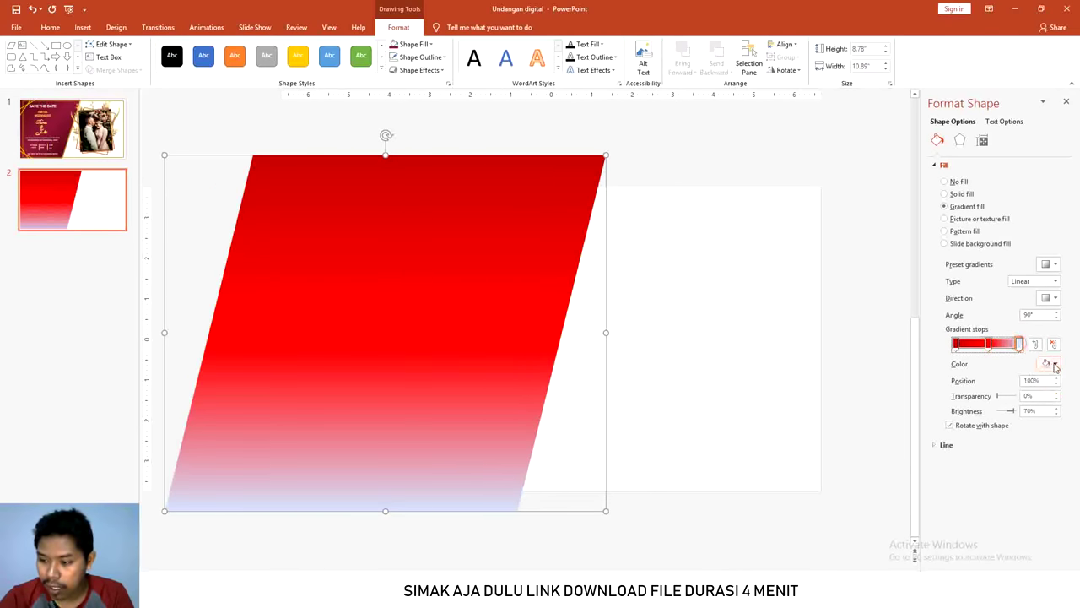
{"action": "left_click", "coordinate": [1055, 365]}
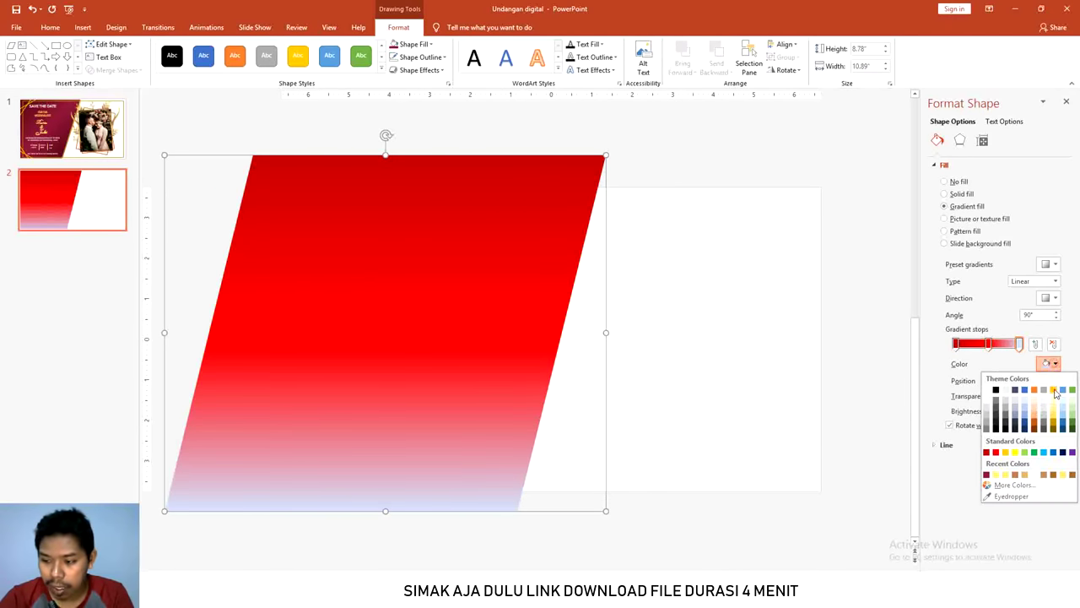
{"action": "left_click", "coordinate": [987, 453]}
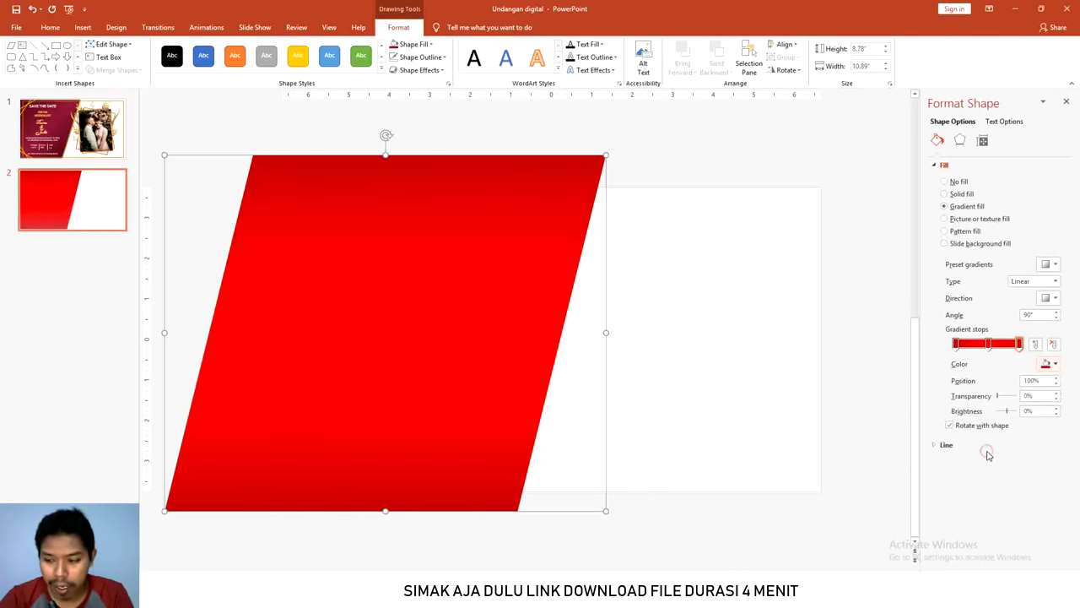
Set all three gradient stops to the recent maroon colour.
{"action": "left_click", "coordinate": [990, 343]}
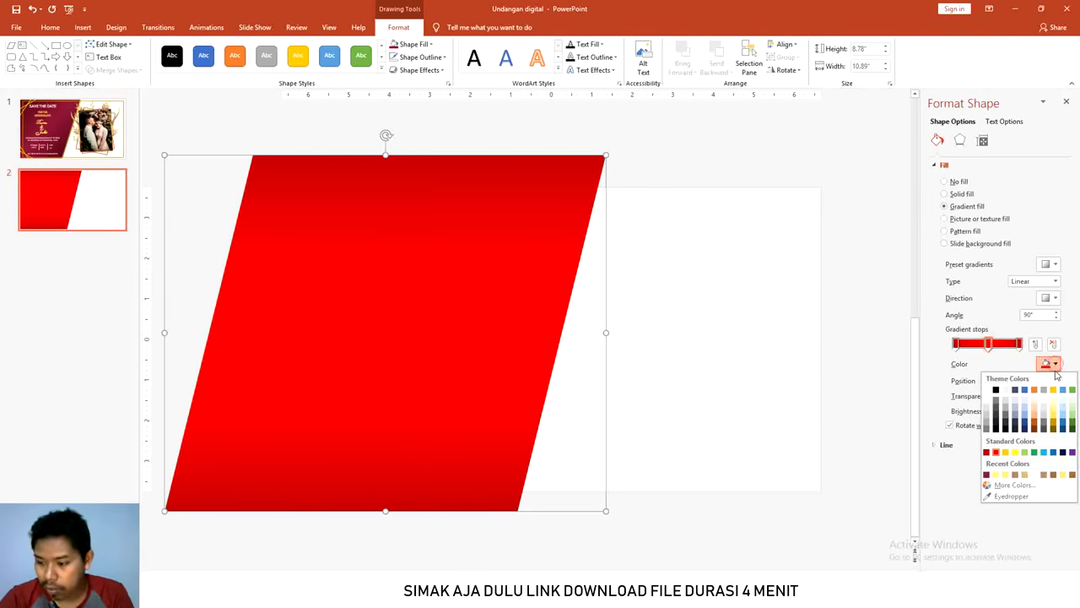
{"action": "left_click", "coordinate": [987, 475]}
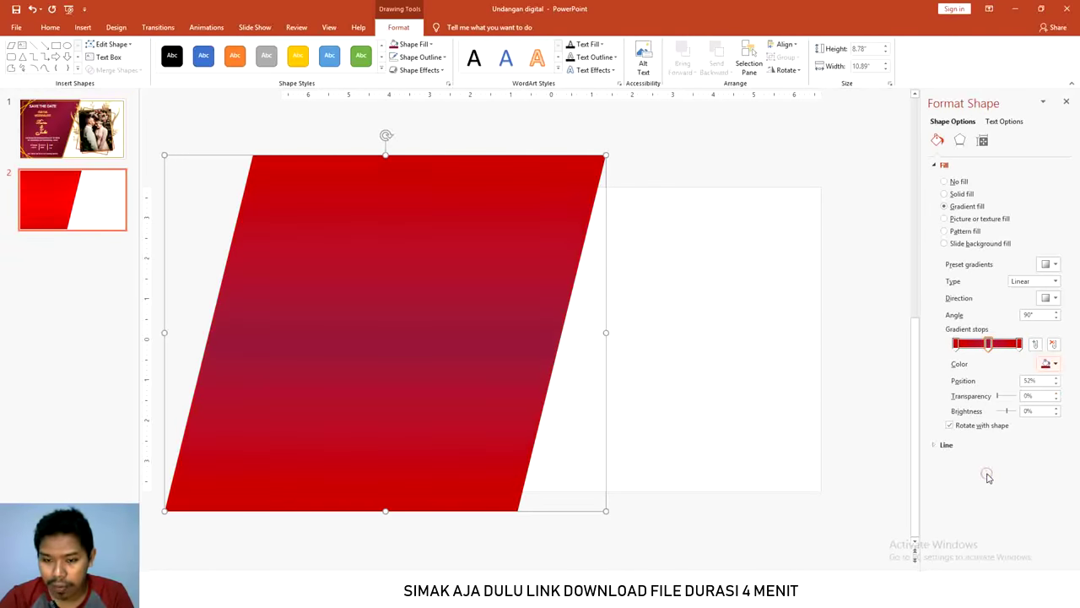
{"action": "left_click", "coordinate": [957, 344]}
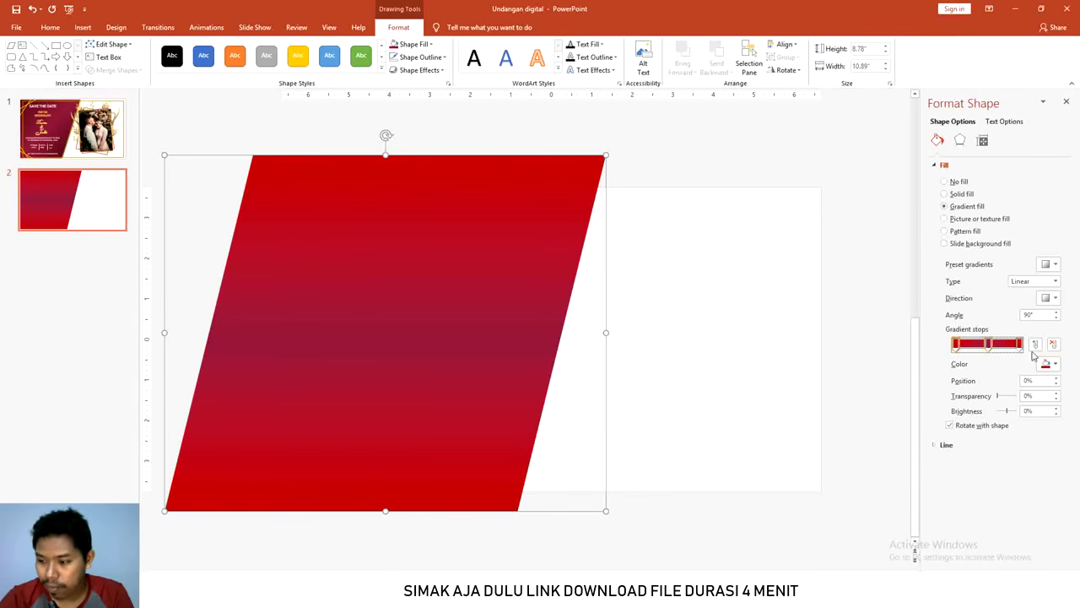
{"action": "left_click", "coordinate": [1055, 364]}
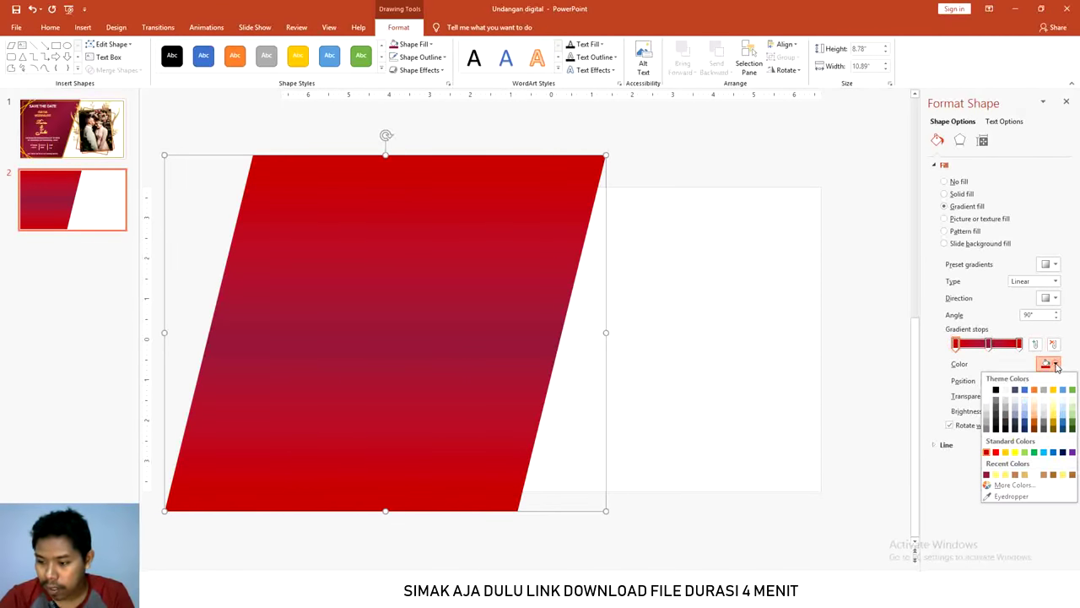
{"action": "left_click", "coordinate": [987, 474]}
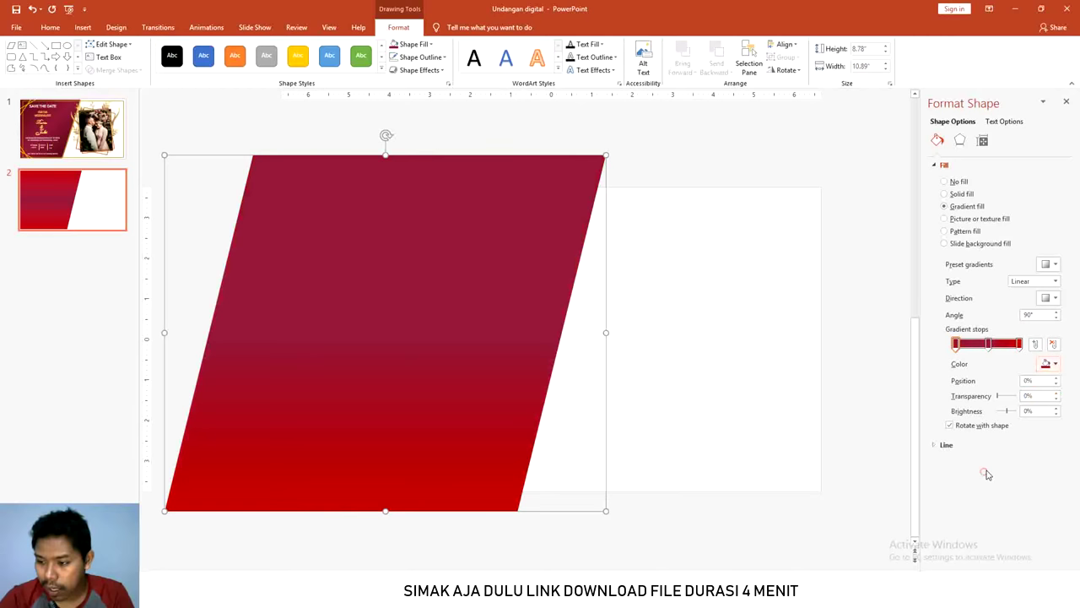
{"action": "left_click", "coordinate": [1018, 344]}
{"action": "left_click", "coordinate": [1055, 363]}
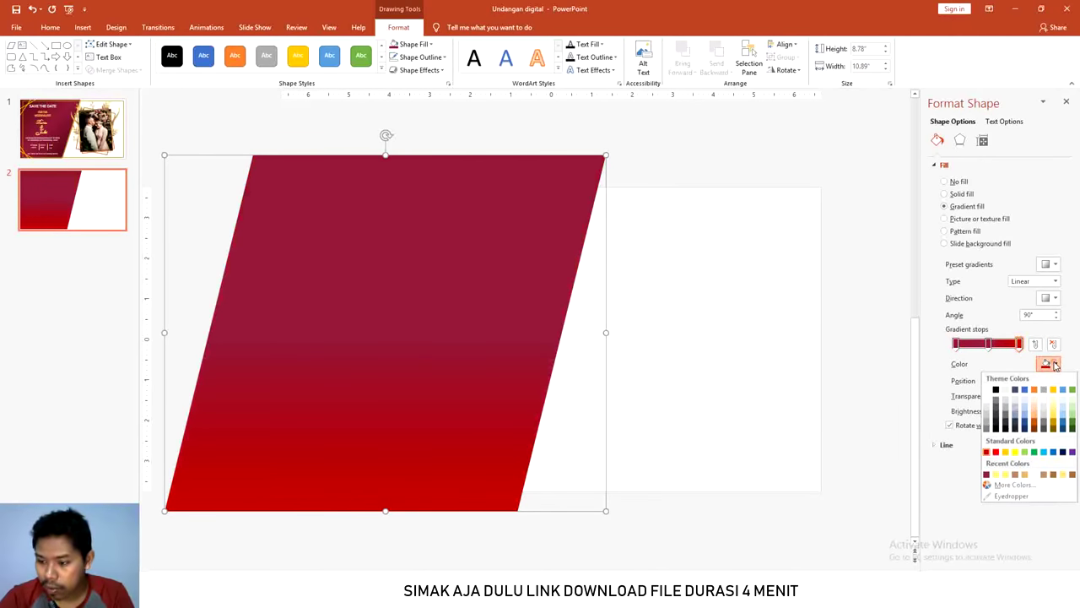
{"action": "left_click", "coordinate": [987, 474]}
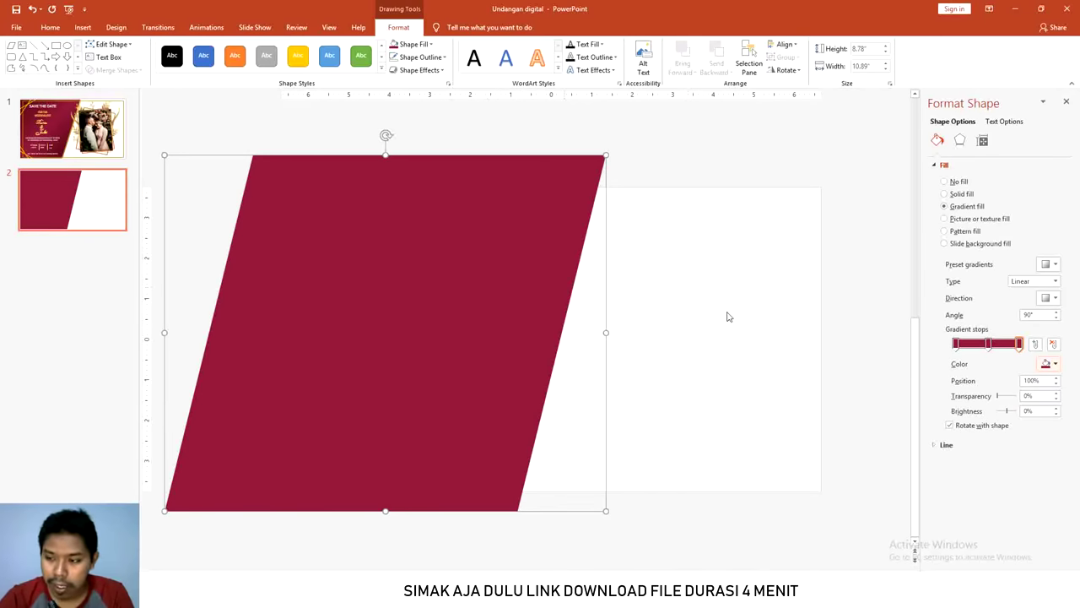
Set the gradient direction to Linear Right so it runs left to right.
{"action": "left_click", "coordinate": [1051, 298]}
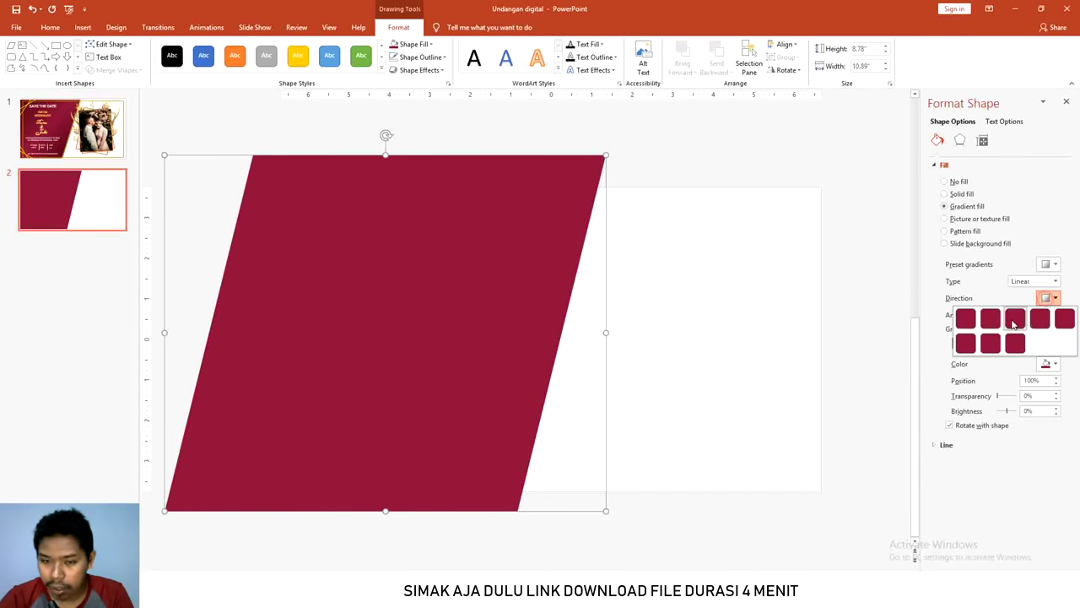
{"action": "left_click", "coordinate": [1013, 319]}
{"action": "left_click", "coordinate": [1050, 298]}
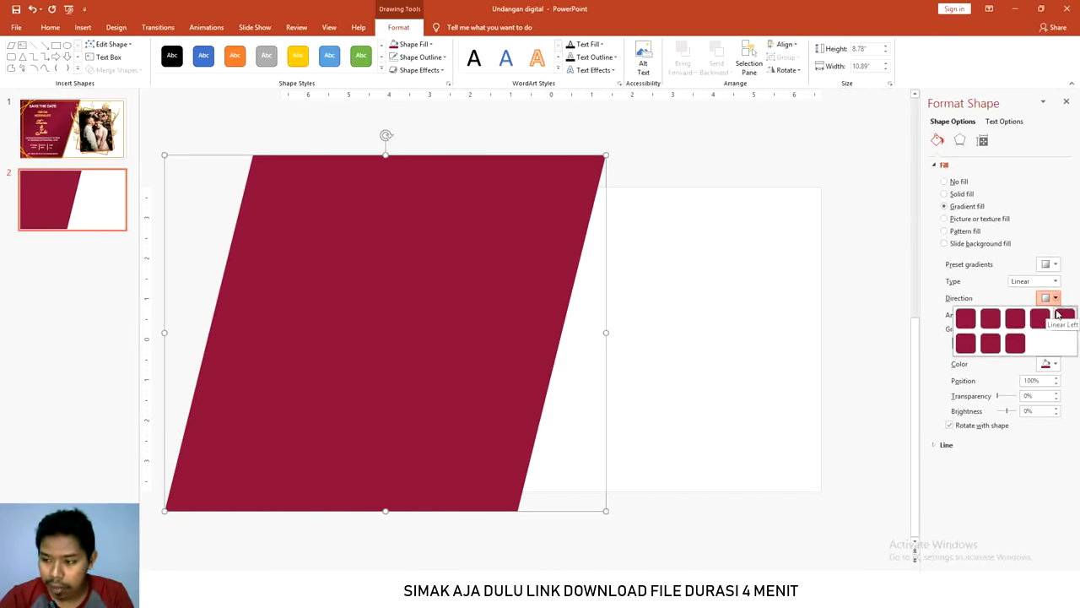
{"action": "left_click", "coordinate": [1043, 317]}
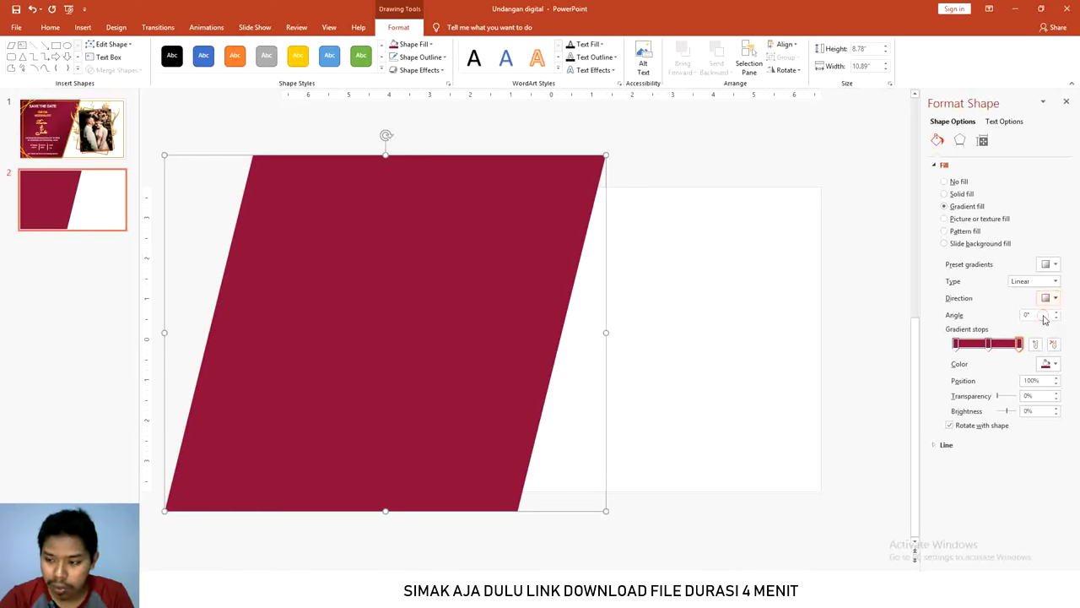
Give the middle stop a brighter crimson of RGB 170/38/73.
{"action": "left_click", "coordinate": [989, 344]}
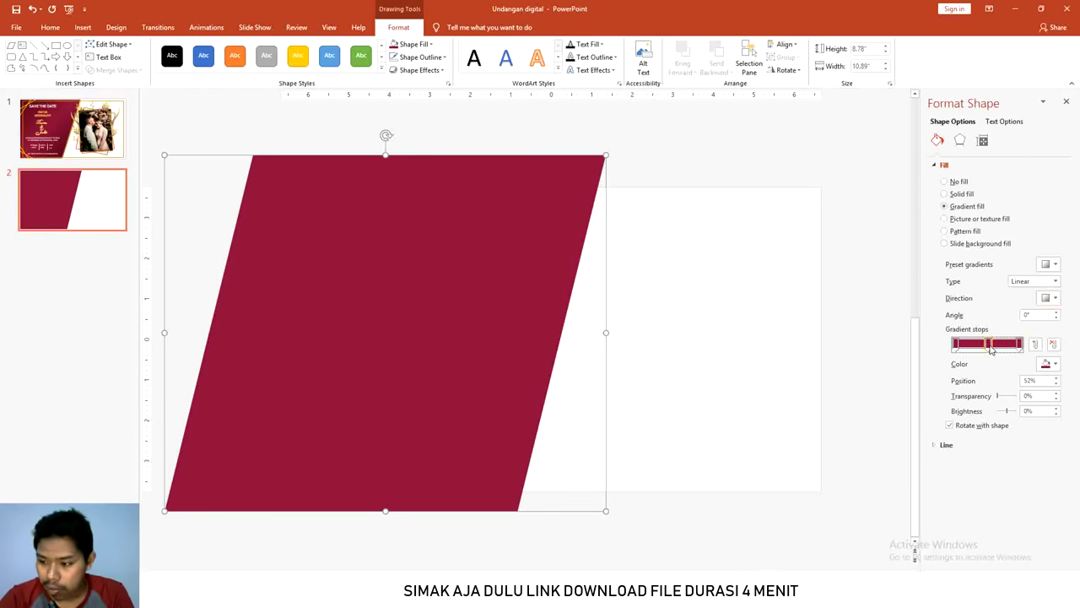
{"action": "left_click", "coordinate": [1057, 365]}
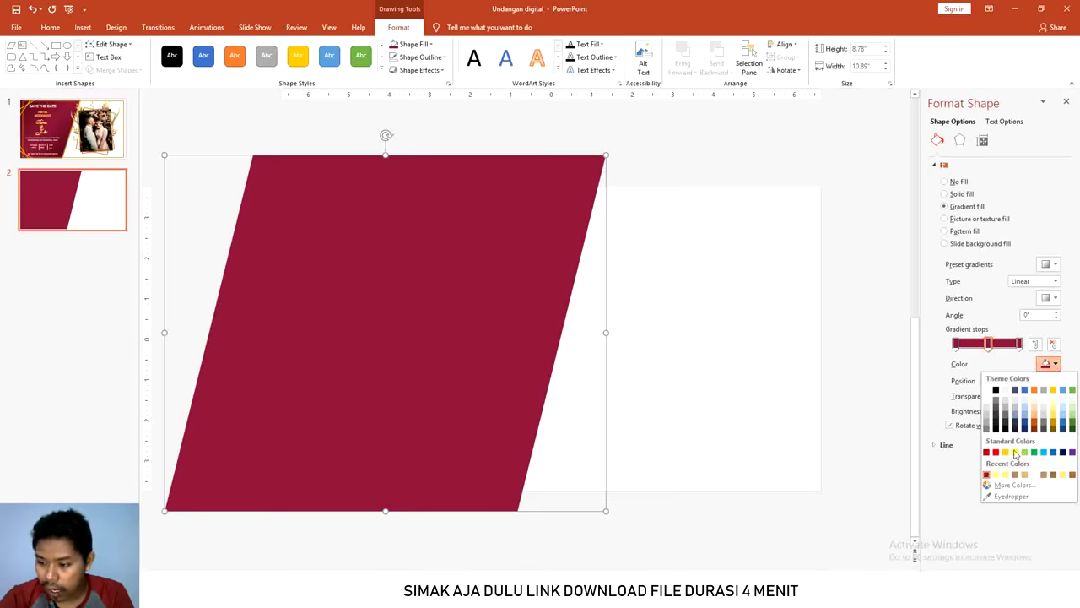
{"action": "left_click", "coordinate": [1006, 486]}
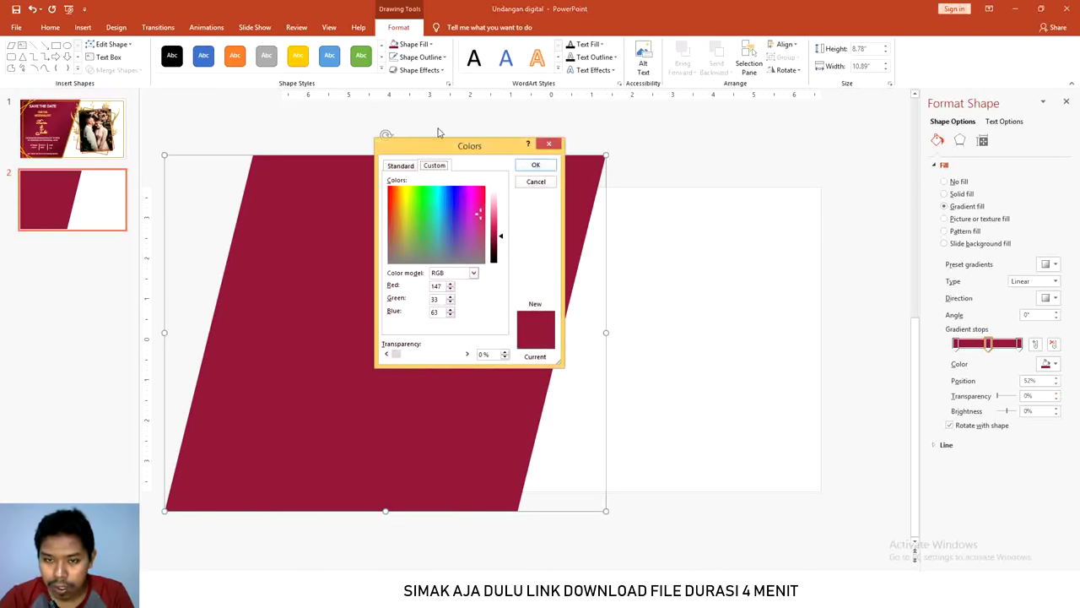
{"action": "left_click_drag", "start_coordinate": [473, 145], "coordinate": [767, 142]}
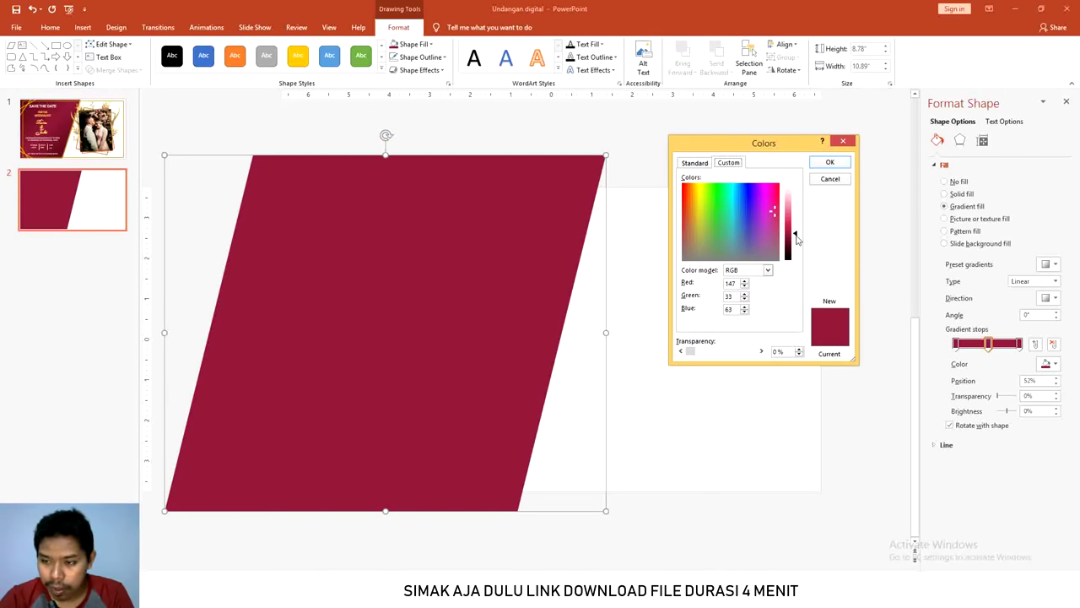
{"action": "left_click_drag", "start_coordinate": [797, 240], "coordinate": [797, 233]}
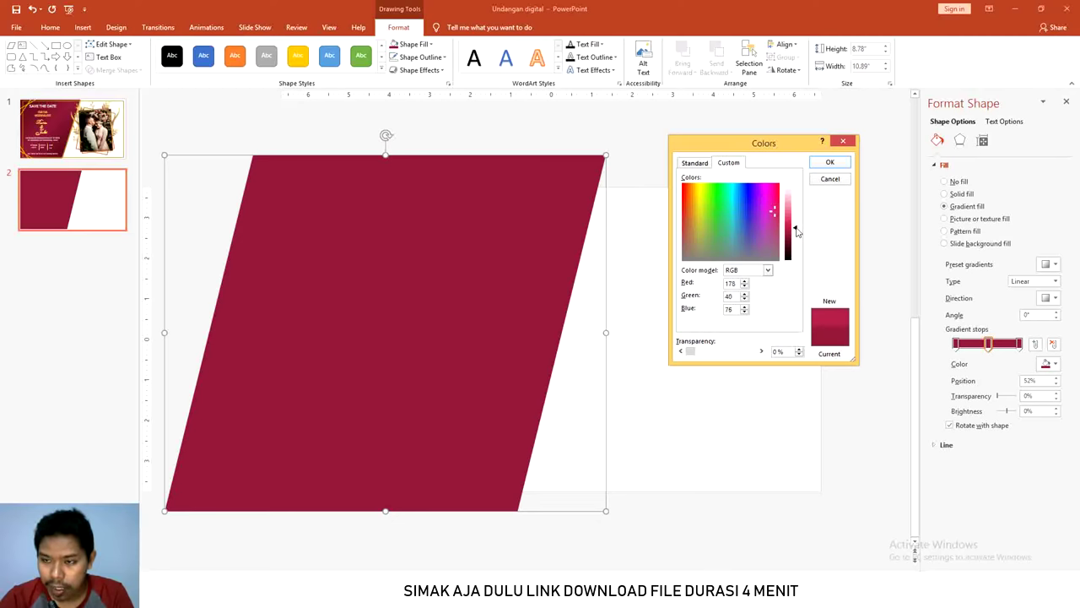
{"action": "left_click", "coordinate": [830, 163]}
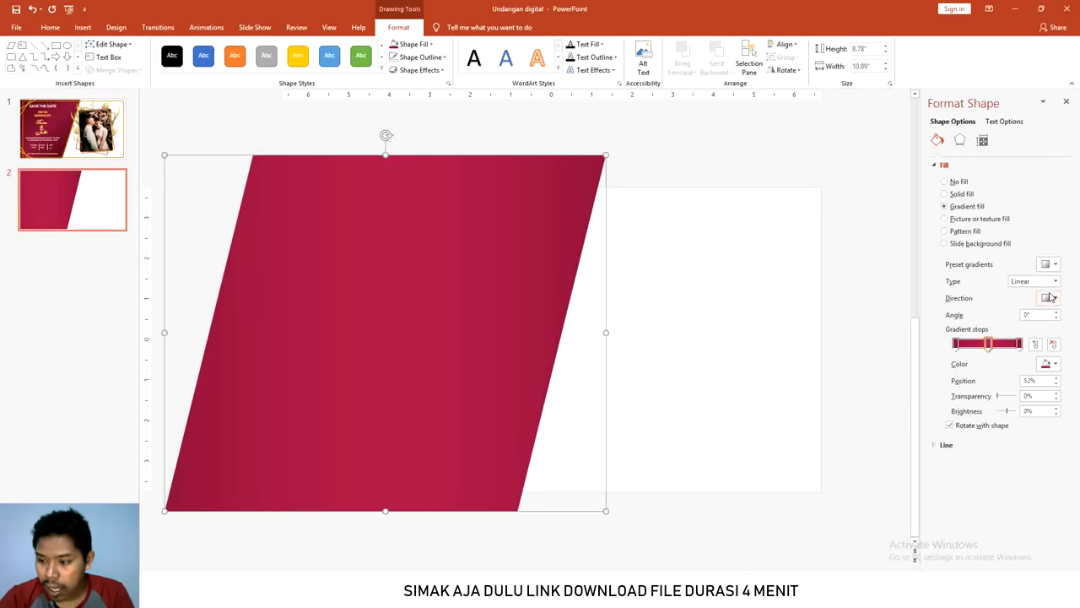
Switch the gradient to radial and lighten a stop to RGB 211/61/100.
{"action": "left_click", "coordinate": [1054, 285]}
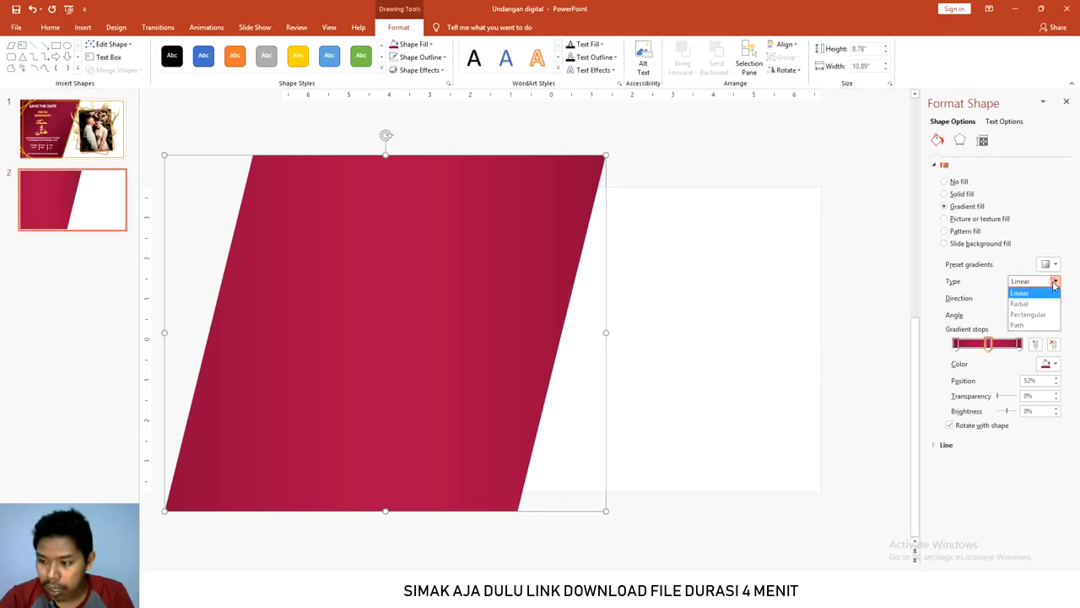
{"action": "left_click", "coordinate": [1034, 300]}
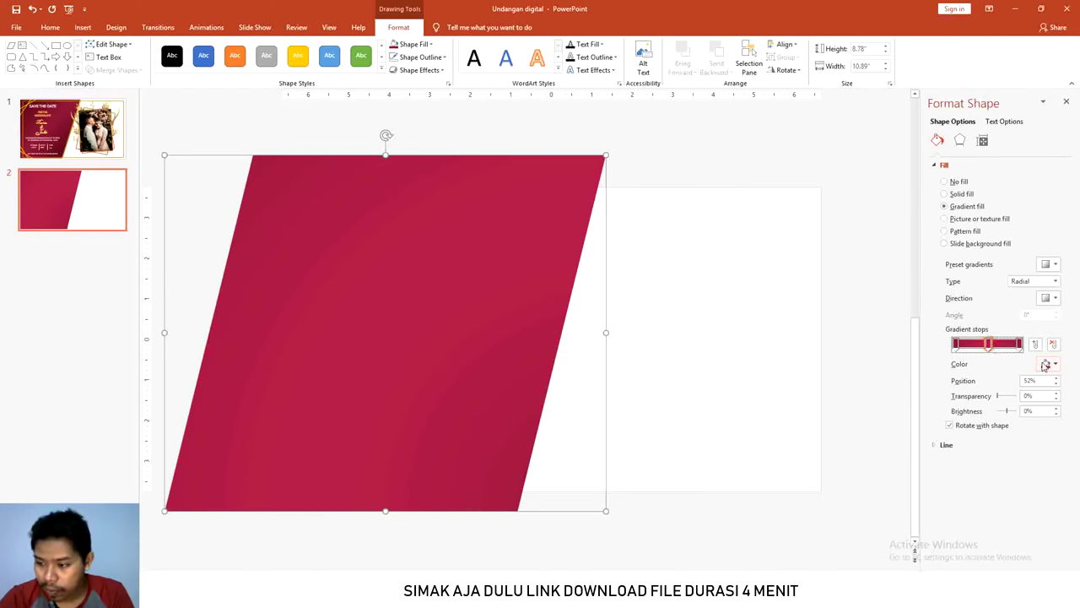
{"action": "left_click", "coordinate": [1055, 364]}
{"action": "left_click", "coordinate": [1054, 493]}
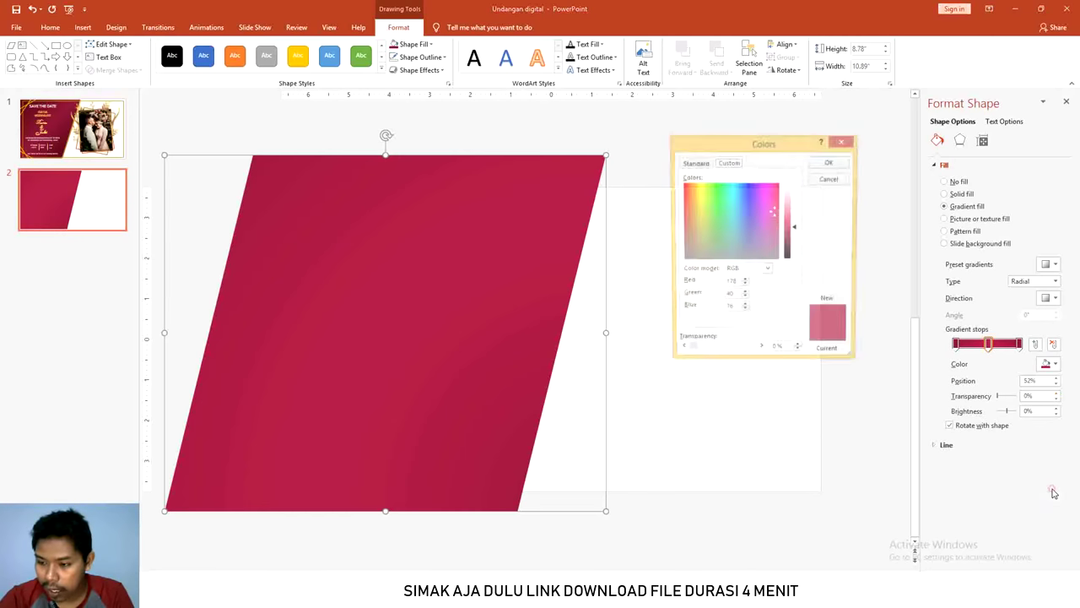
{"action": "left_click_drag", "start_coordinate": [795, 232], "coordinate": [797, 223]}
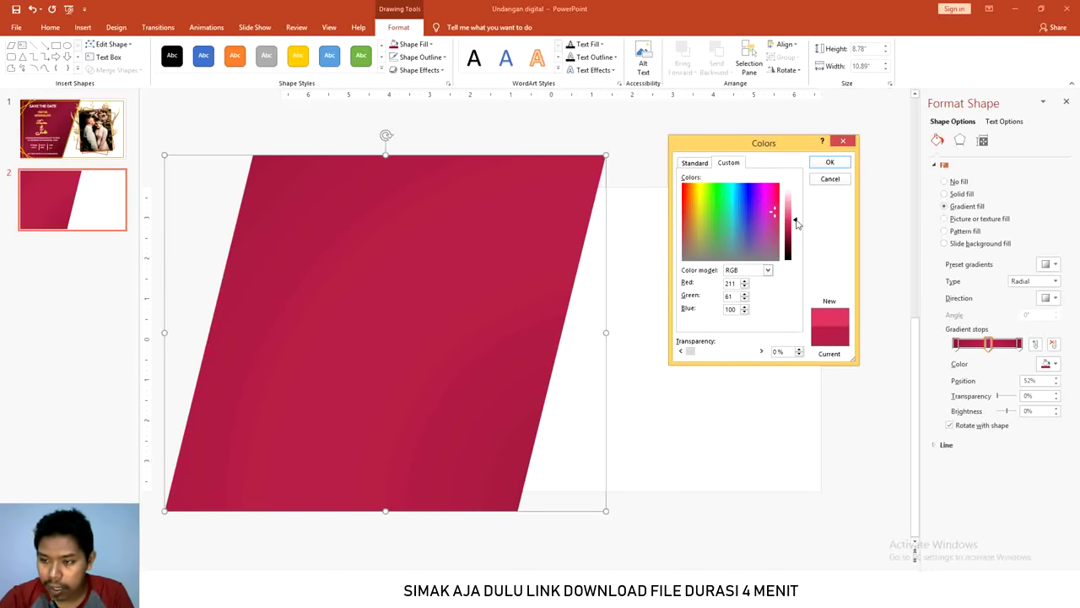
{"action": "left_click", "coordinate": [828, 163]}
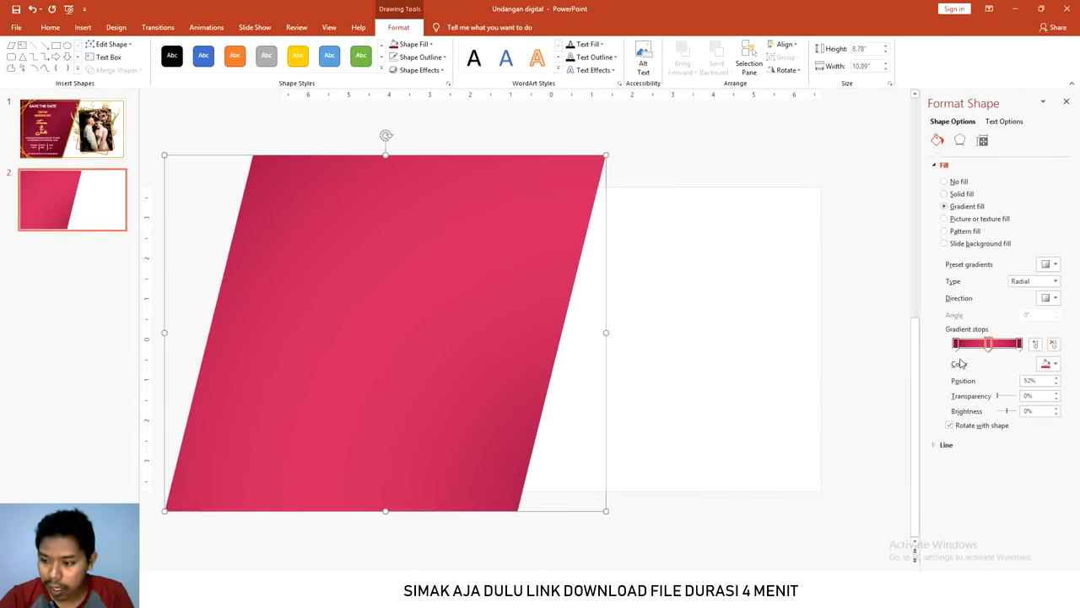
Reposition a stop to 25% and make the gradient linear at 225°.
{"action": "left_click_drag", "start_coordinate": [1017, 345], "coordinate": [977, 347]}
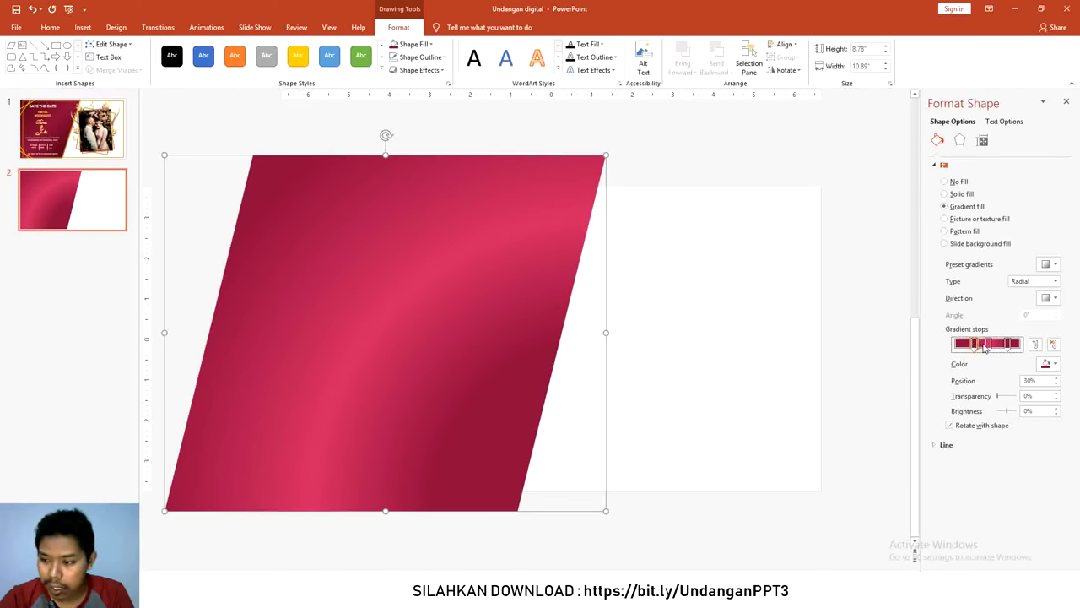
{"action": "left_click_drag", "start_coordinate": [977, 350], "coordinate": [974, 348]}
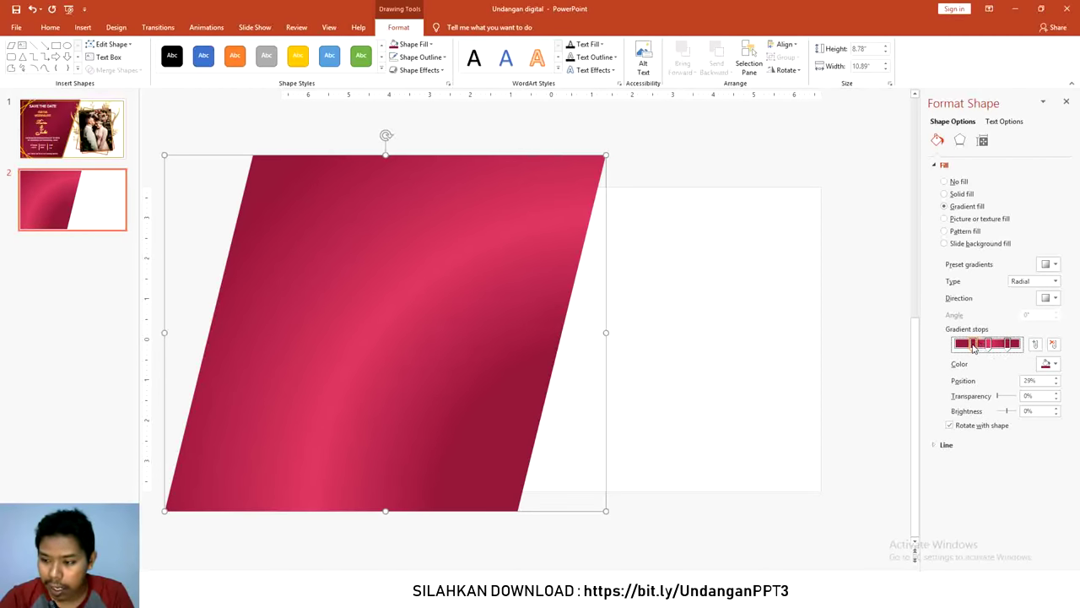
{"action": "left_click", "coordinate": [1039, 282]}
{"action": "left_click", "coordinate": [1025, 293]}
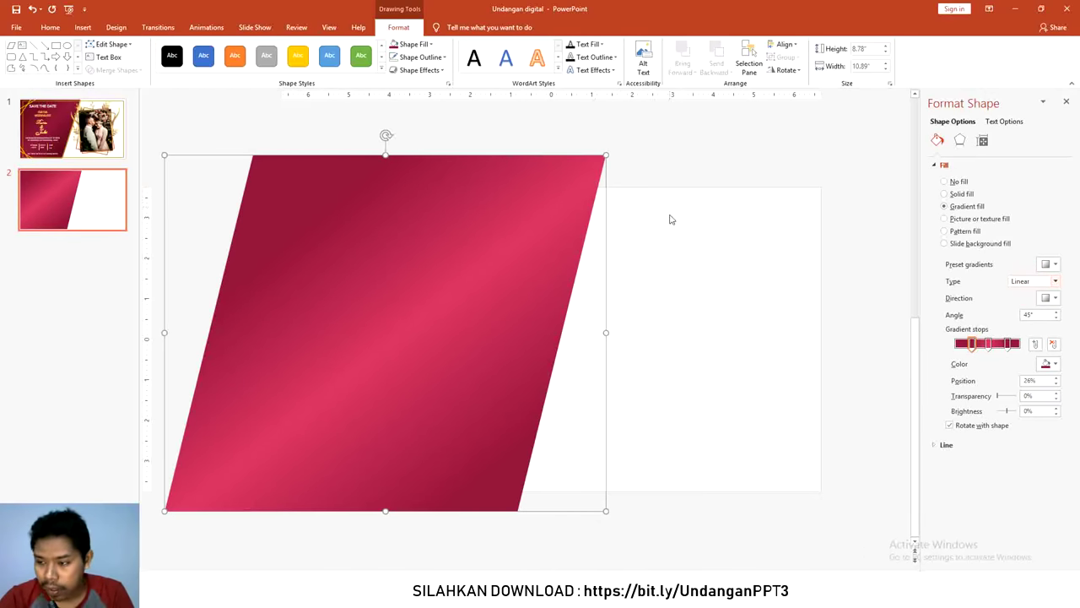
{"action": "left_click", "coordinate": [1054, 300]}
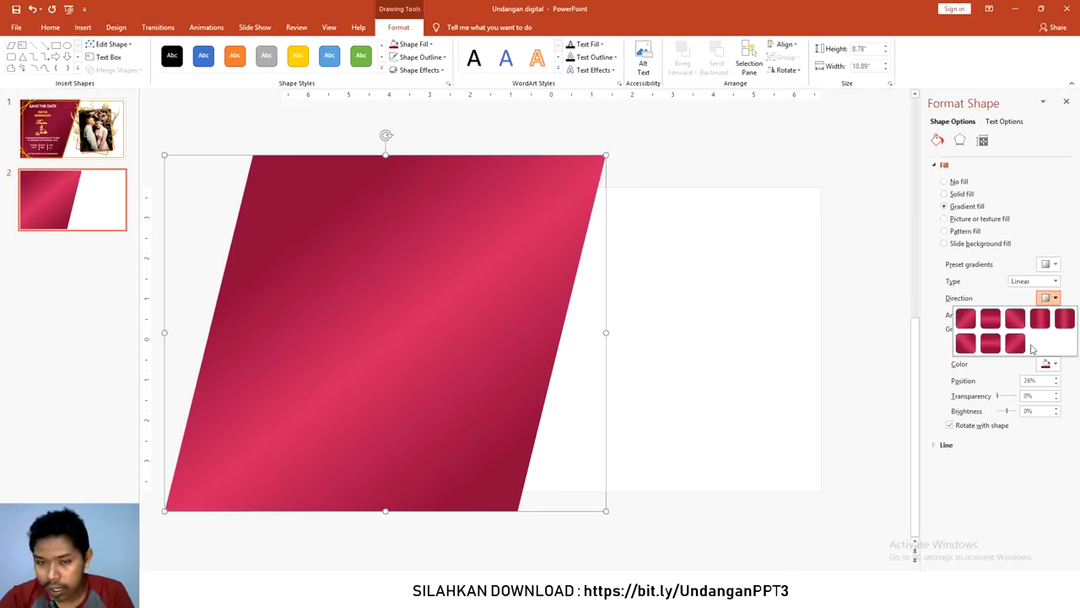
{"action": "left_click", "coordinate": [1016, 341]}
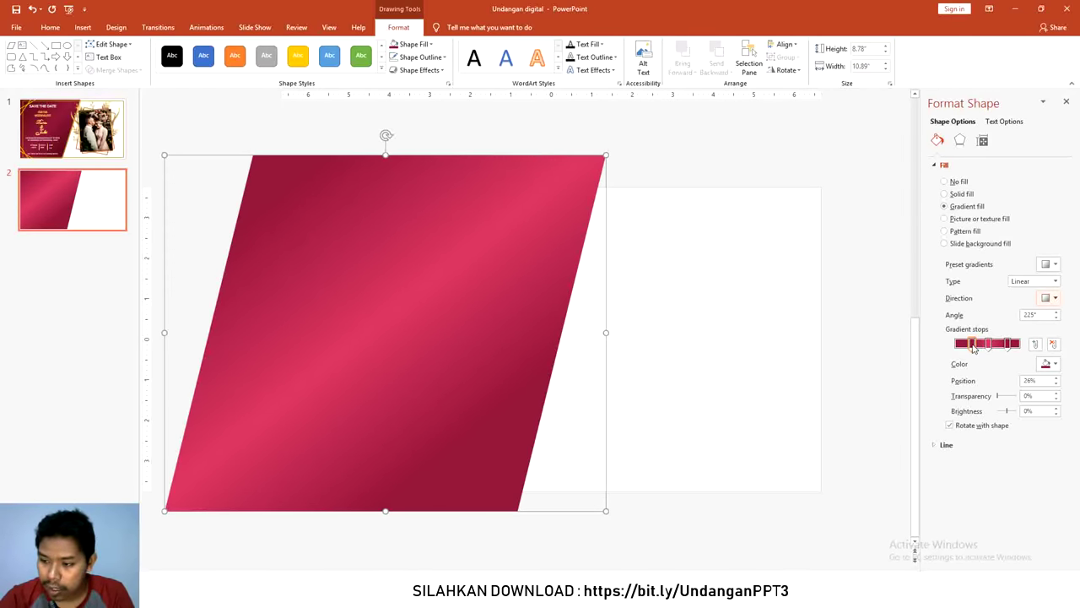
{"action": "left_click_drag", "start_coordinate": [973, 344], "coordinate": [968, 344]}
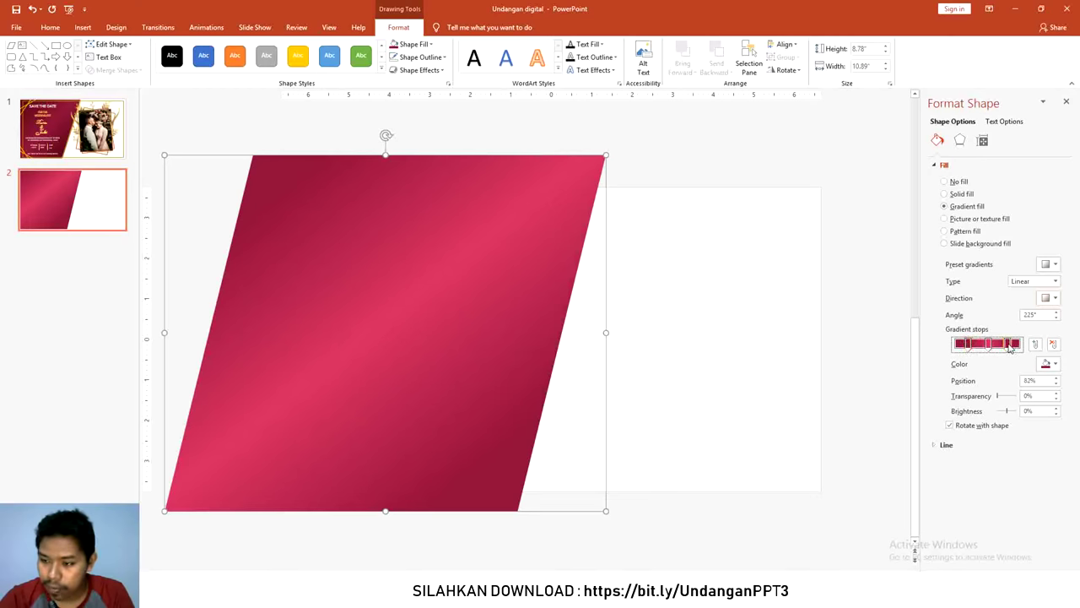
{"action": "left_click", "coordinate": [696, 142]}
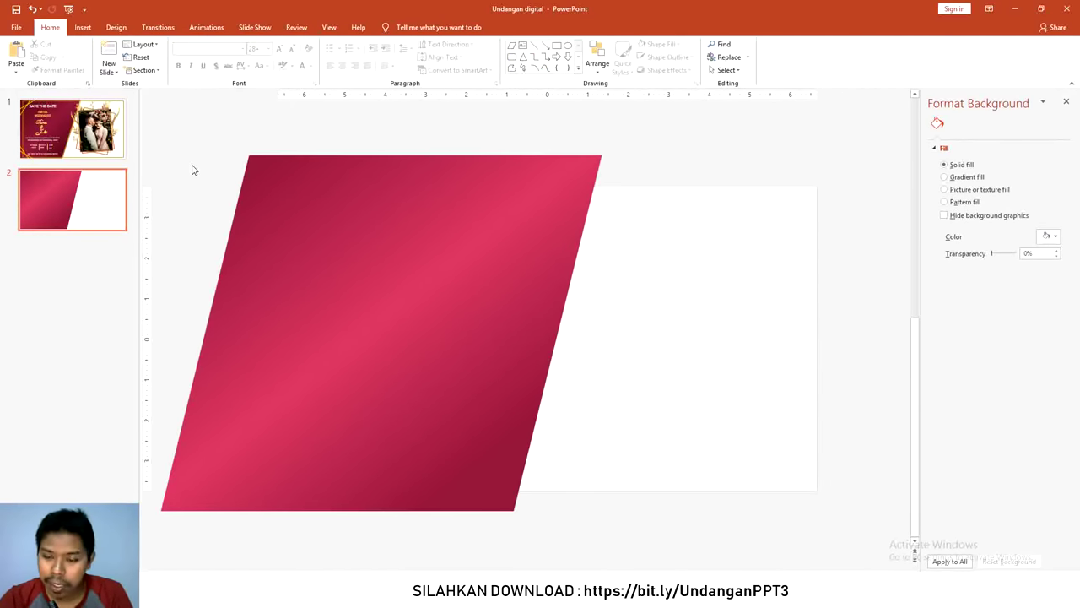
Draw a straight 9.85" × 2.43" line along the parallelogram's slanted right edge.
{"action": "left_click", "coordinate": [83, 28]}
{"action": "left_click", "coordinate": [214, 78]}
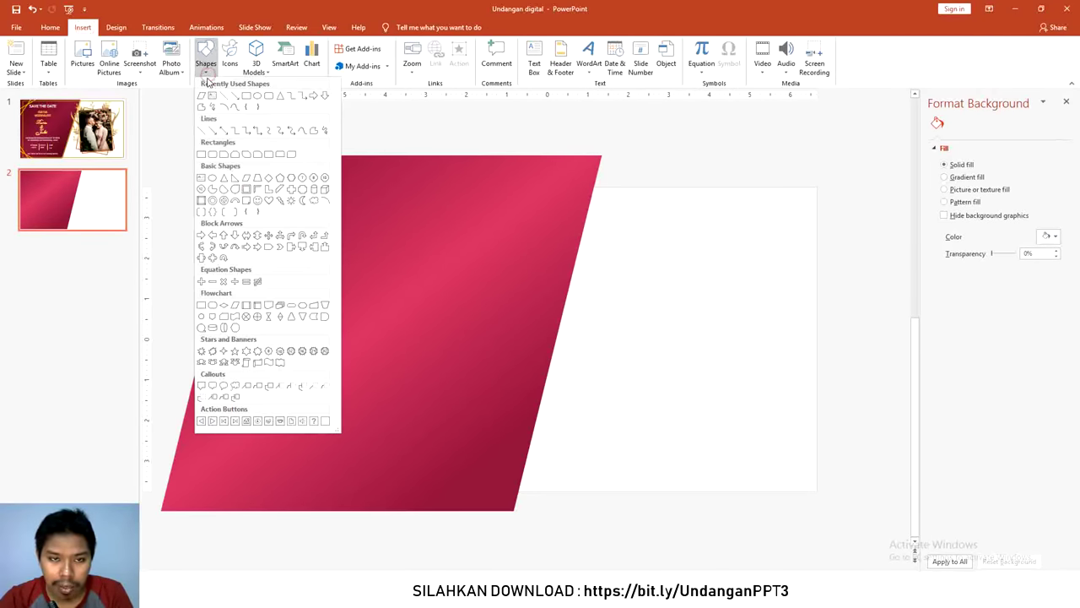
{"action": "left_click", "coordinate": [225, 94]}
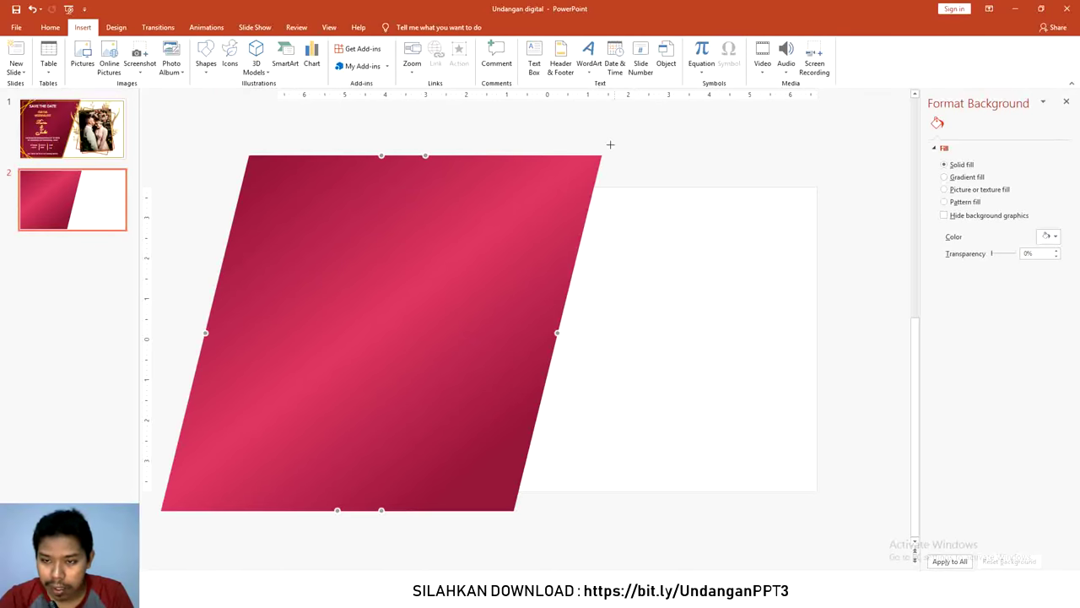
{"action": "mouse_move", "coordinate": [610, 145]}
{"action": "left_mouse_down"}
{"action": "mouse_move", "coordinate": [492, 530]}
{"action": "mouse_move", "coordinate": [504, 544]}
{"action": "left_mouse_up"}
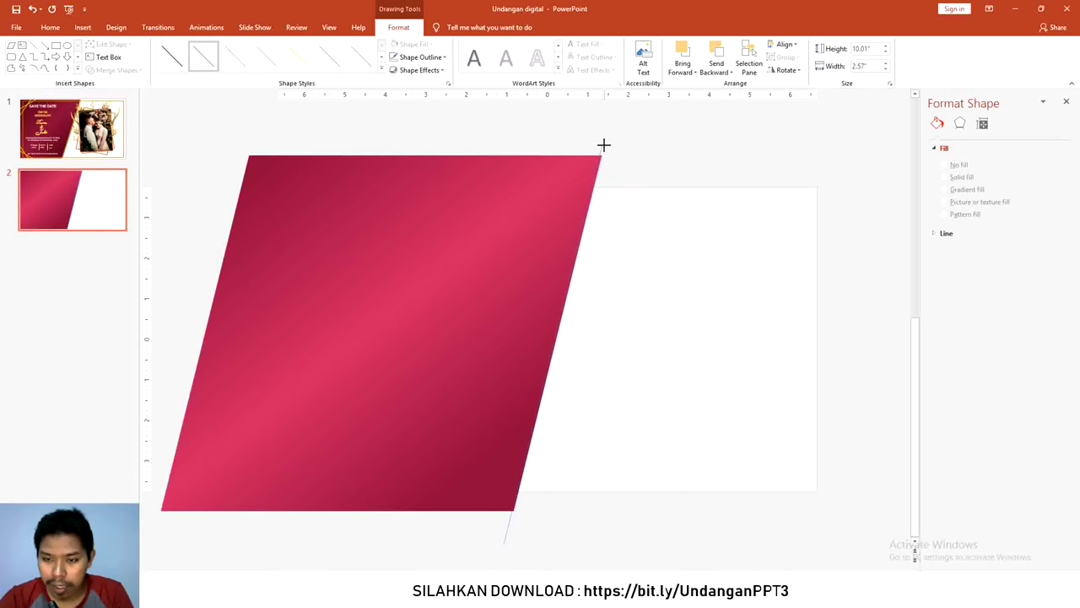
{"action": "left_click_drag", "start_coordinate": [604, 145], "coordinate": [602, 146]}
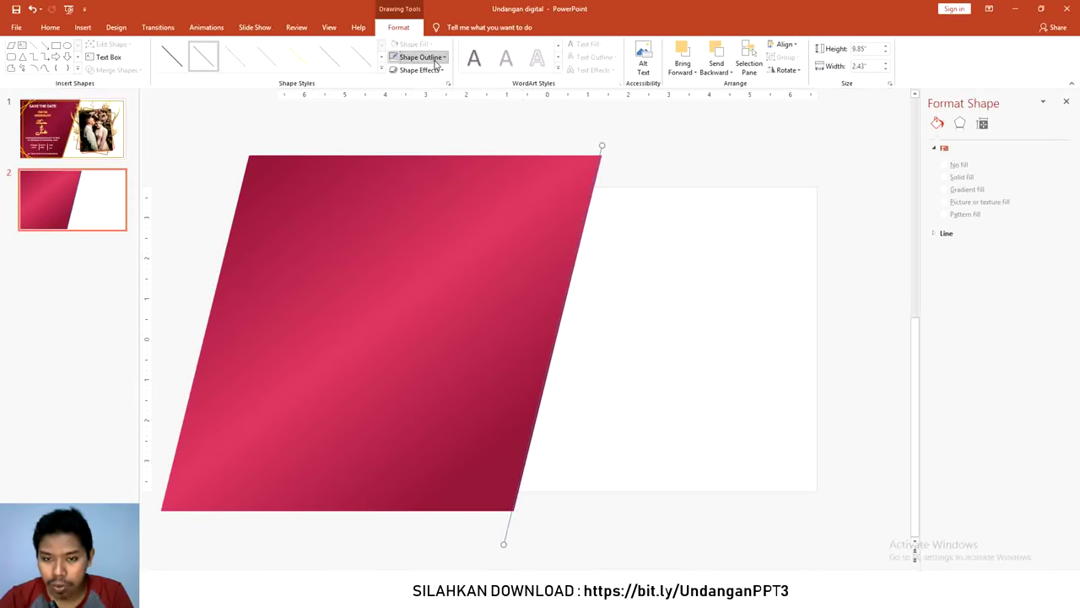
Thicken the line to 8.5 pt width.
{"action": "left_click", "coordinate": [420, 56]}
{"action": "mouse_move", "coordinate": [418, 221]}
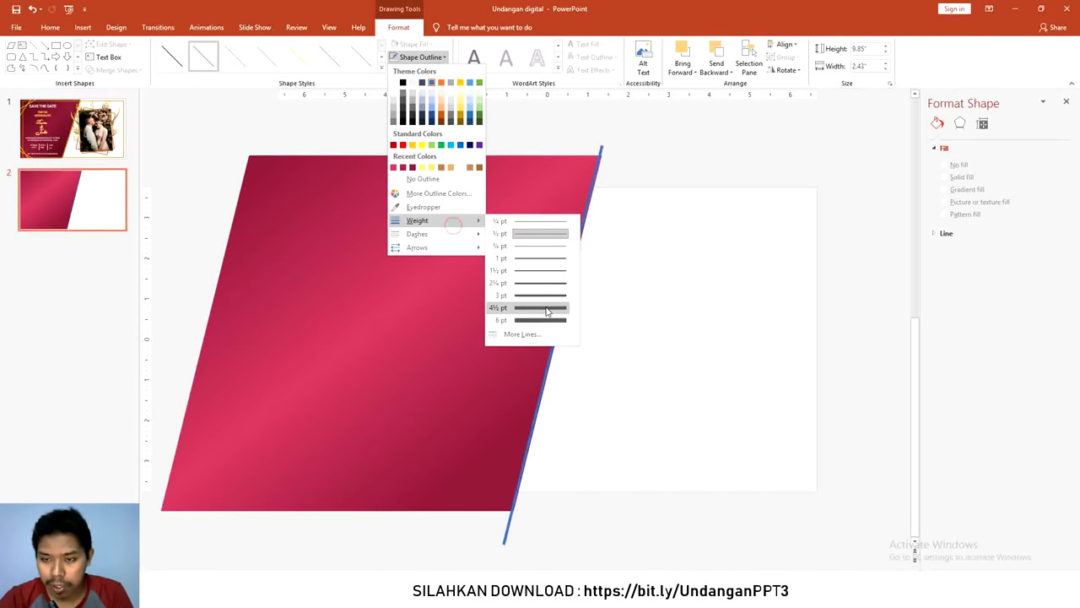
{"action": "left_click", "coordinate": [540, 320]}
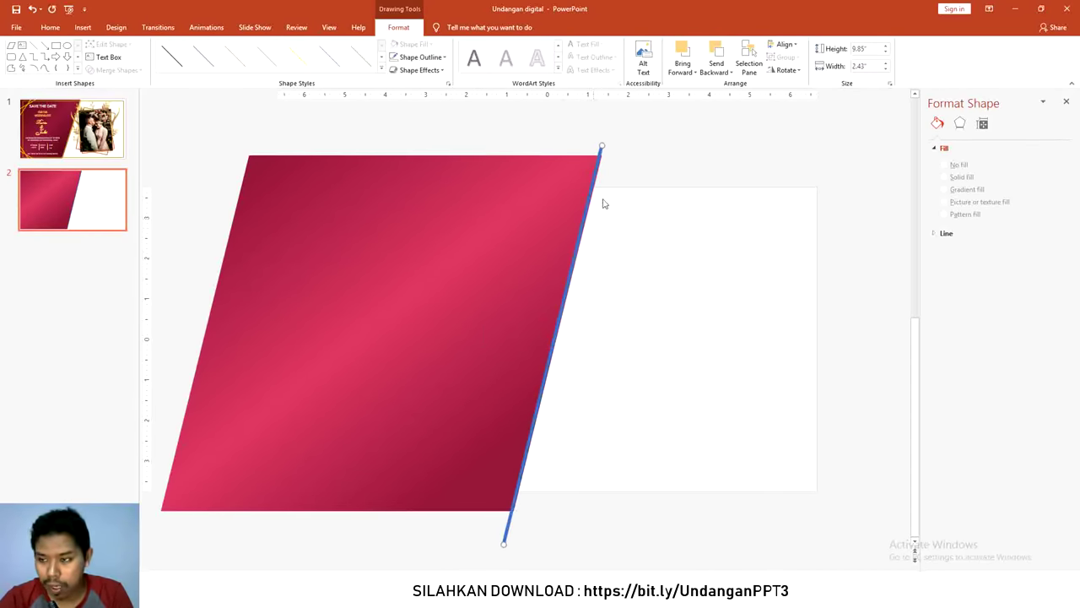
{"action": "left_click", "coordinate": [938, 234]}
{"action": "left_click", "coordinate": [1056, 325]}
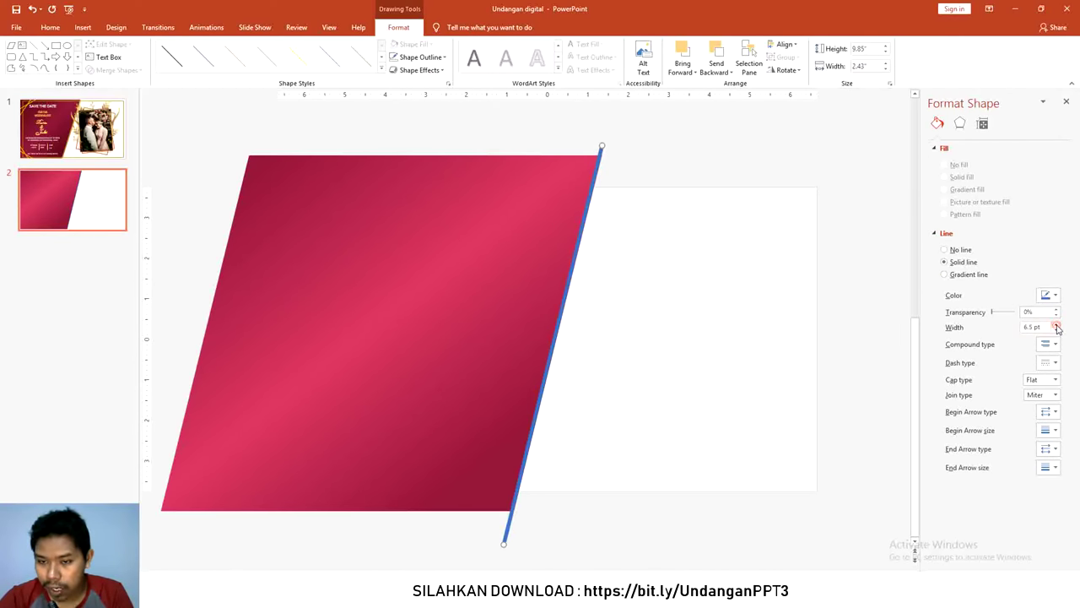
{"action": "left_click", "coordinate": [1057, 325]}
{"action": "left_click", "coordinate": [1057, 325]}
{"action": "left_click", "coordinate": [1056, 325]}
{"action": "left_click", "coordinate": [1056, 325]}
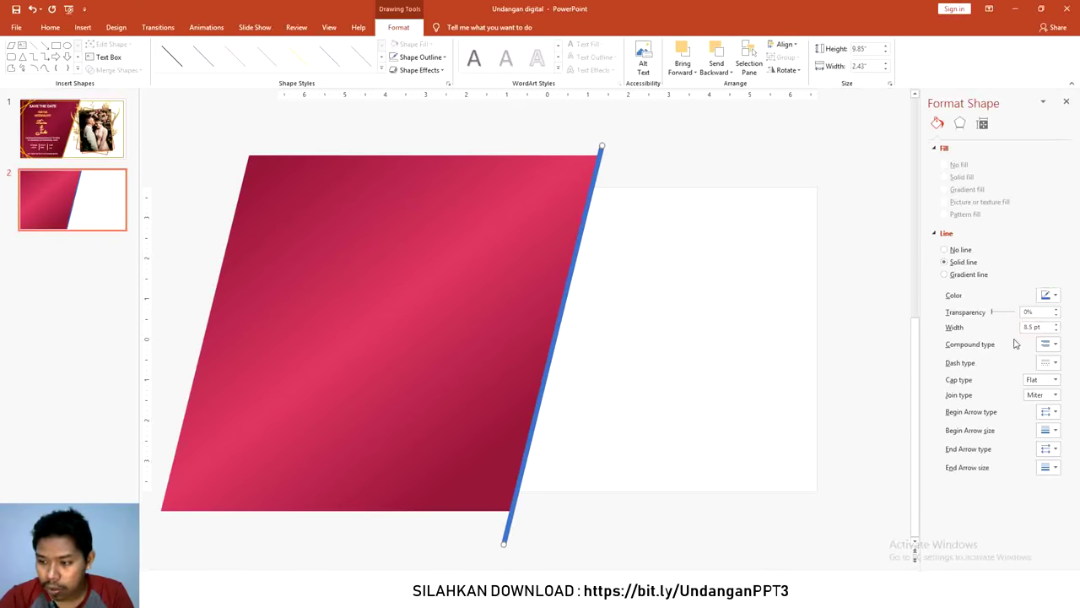
Give the line a gold preset gradient.
{"action": "left_click", "coordinate": [945, 275]}
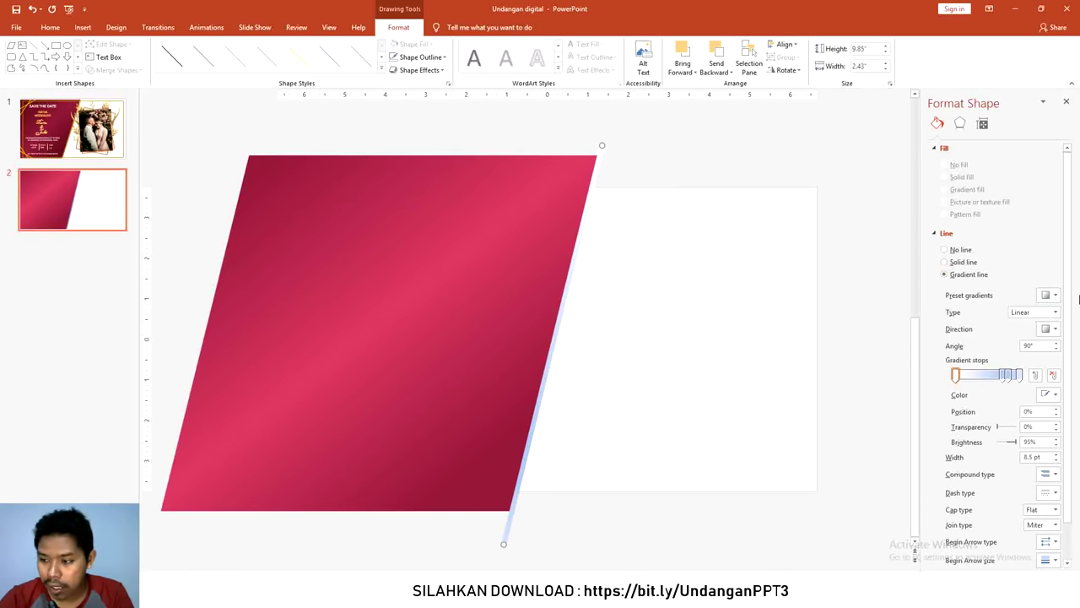
{"action": "left_click", "coordinate": [1055, 295]}
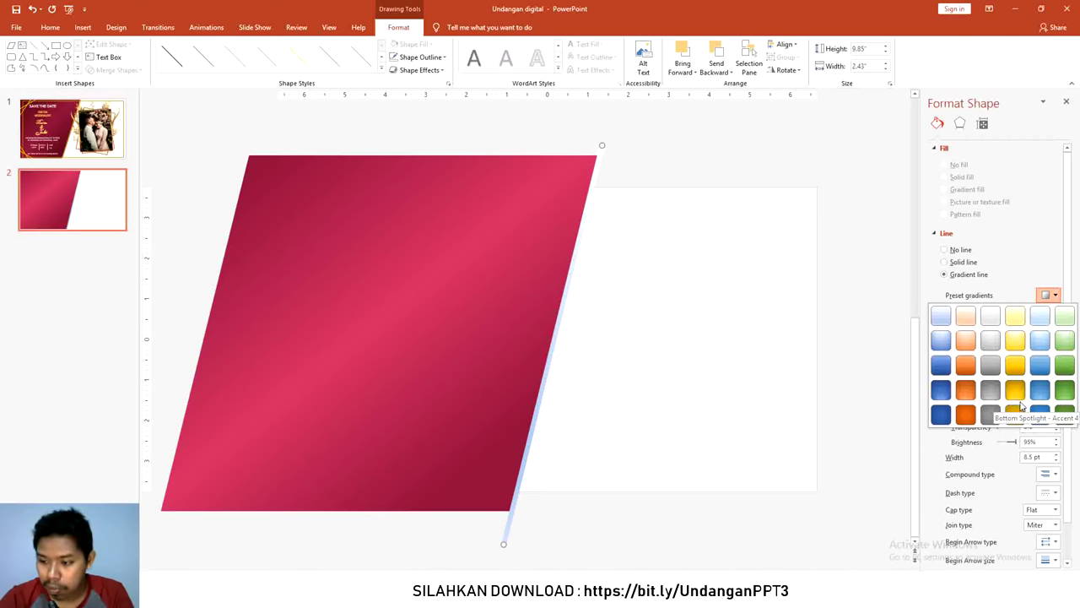
{"action": "left_click", "coordinate": [1019, 400]}
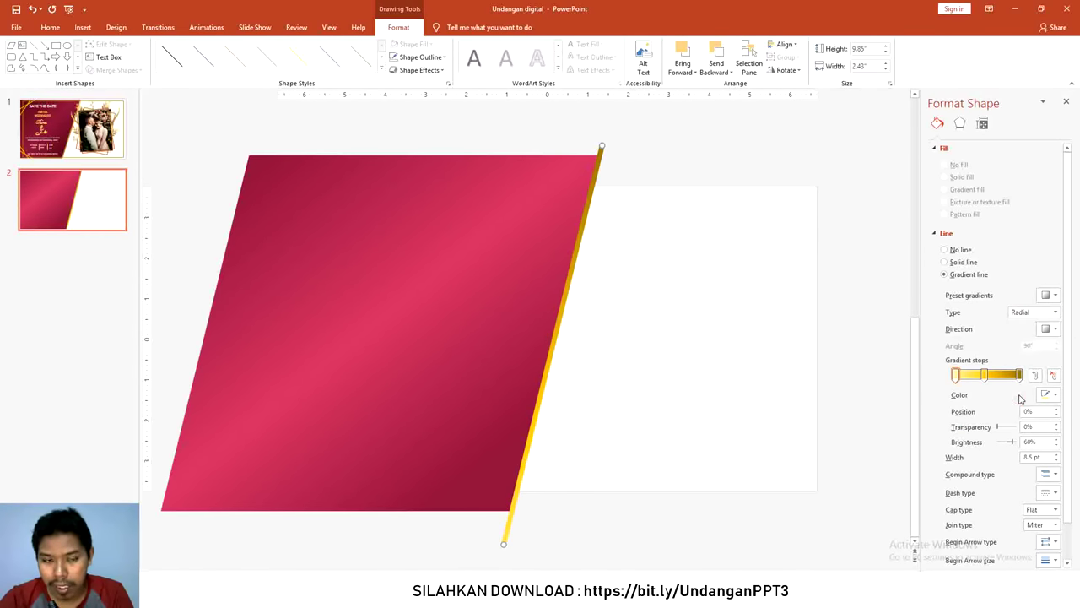
{"action": "left_click", "coordinate": [748, 172]}
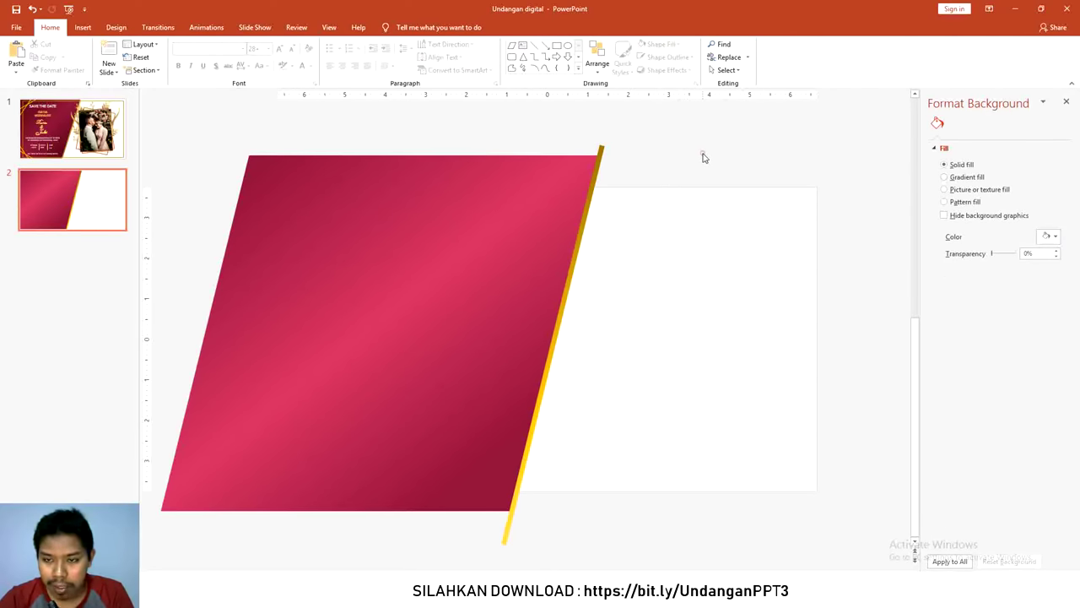
Duplicate the gold line onto the parallelogram's left slanted edge.
{"action": "left_click", "coordinate": [599, 152]}
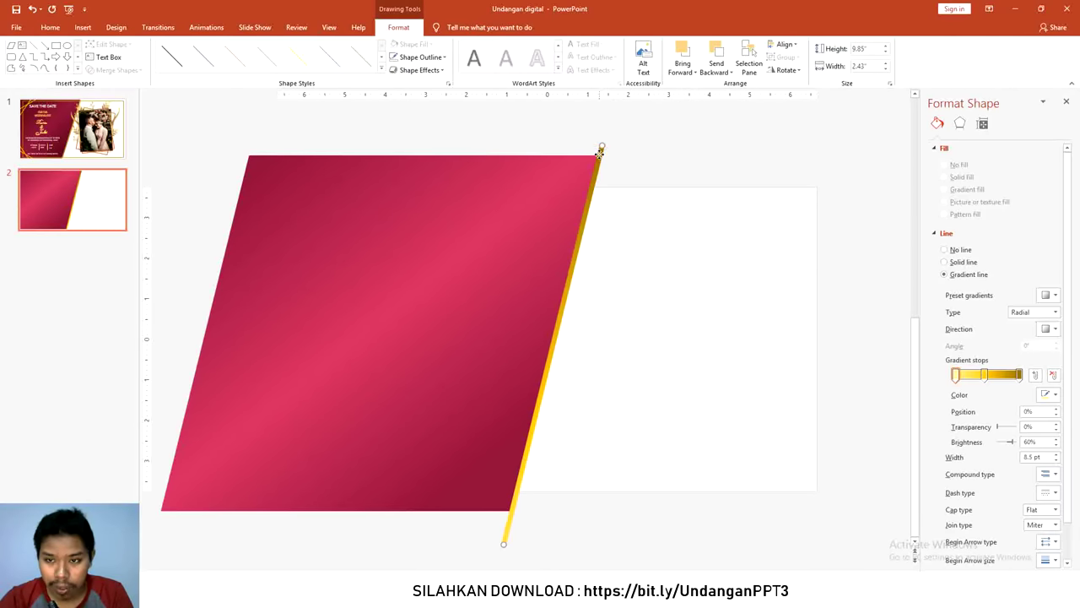
{"action": "left_click_drag", "start_coordinate": [600, 152], "coordinate": [222, 152]}
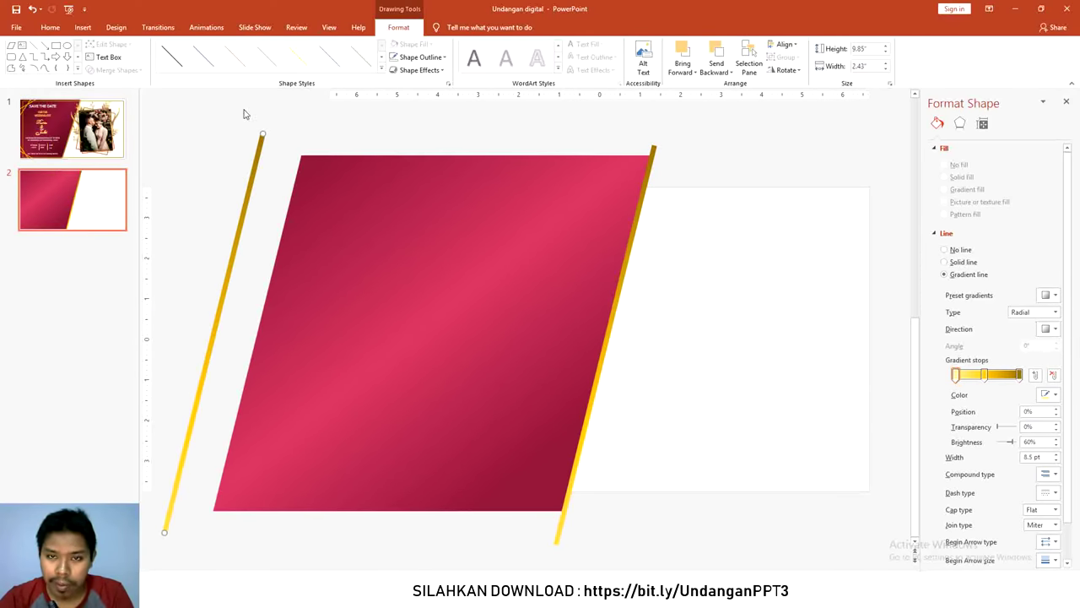
{"action": "left_click", "coordinate": [50, 27]}
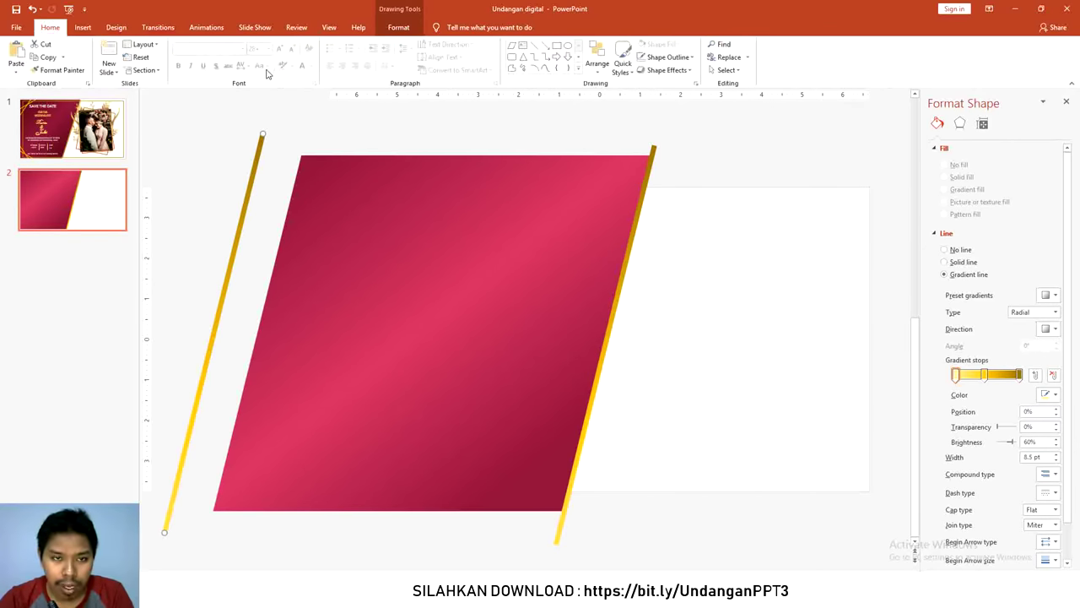
Draw a rectangle over the slide's right part, overlapping the parallelogram.
{"action": "left_click", "coordinate": [82, 27]}
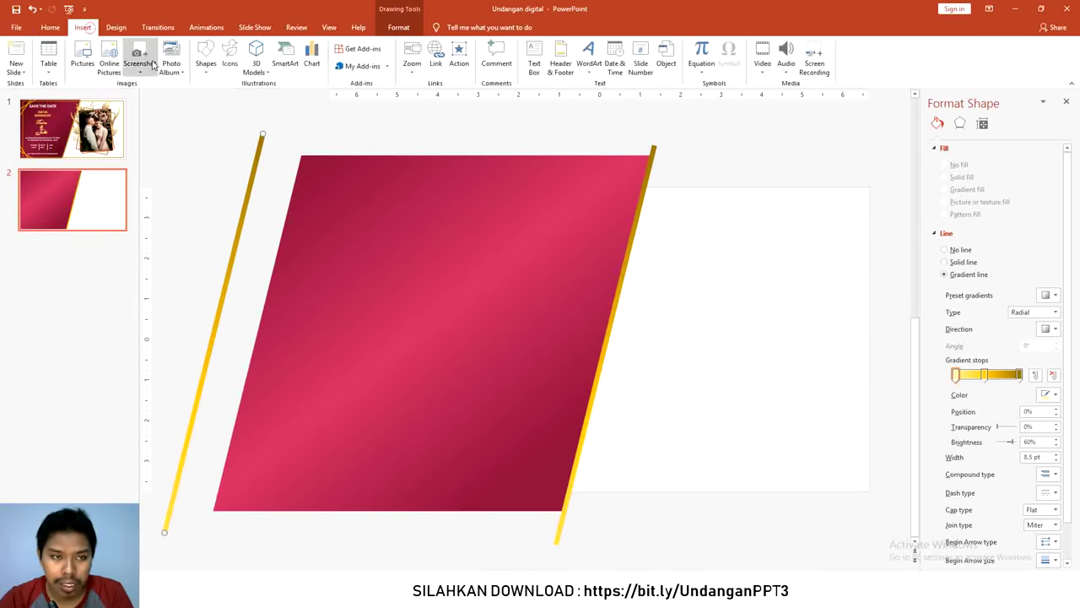
{"action": "left_click", "coordinate": [207, 68]}
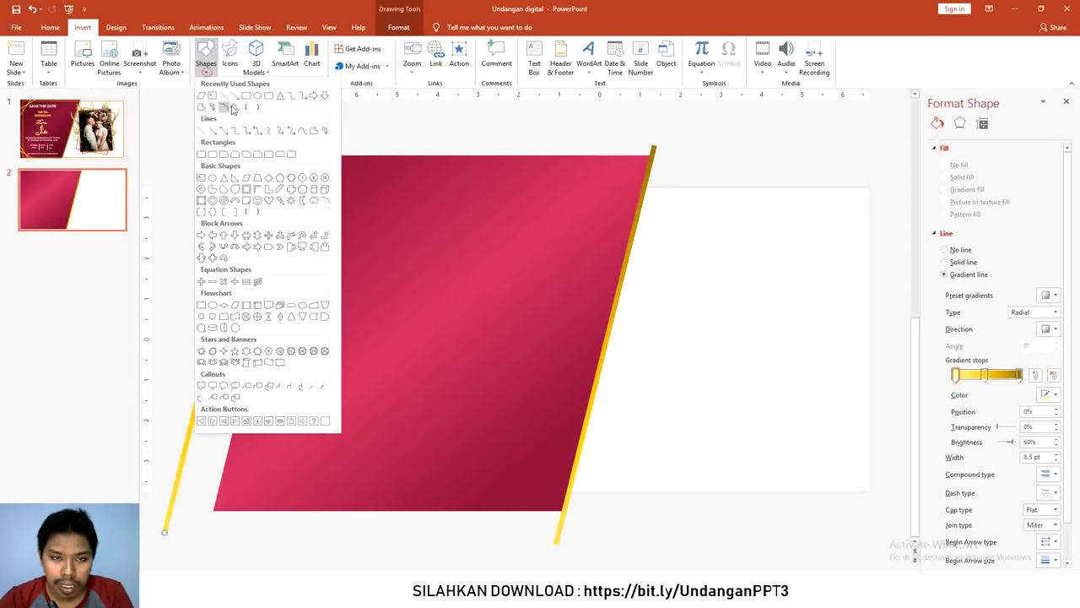
{"action": "left_click", "coordinate": [245, 98]}
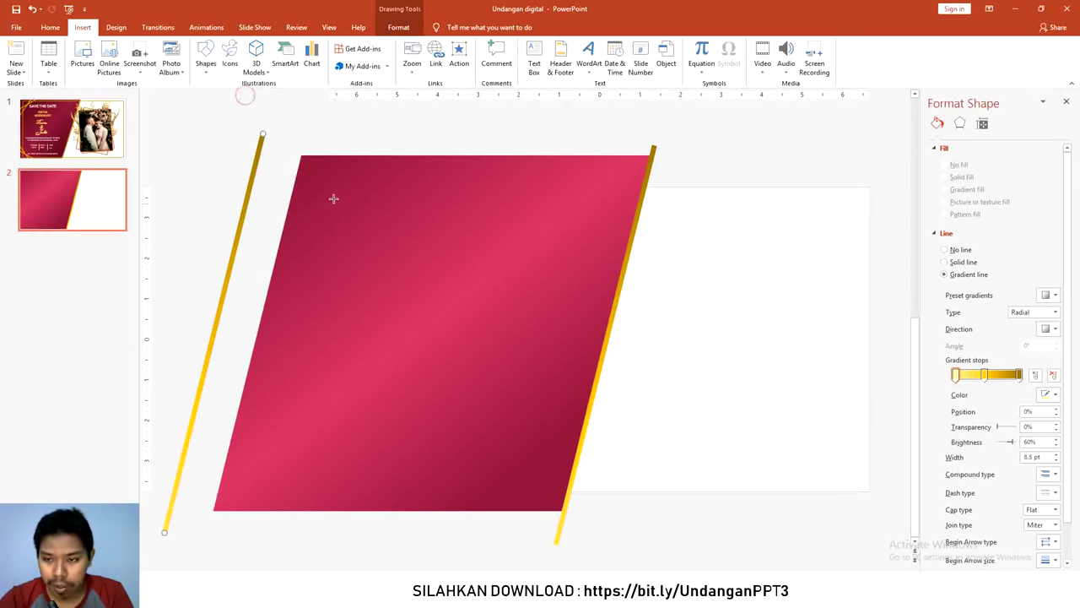
{"action": "mouse_move", "coordinate": [336, 197]}
{"action": "left_mouse_down"}
{"action": "mouse_move", "coordinate": [853, 438]}
{"action": "mouse_move", "coordinate": [860, 485]}
{"action": "left_mouse_up"}
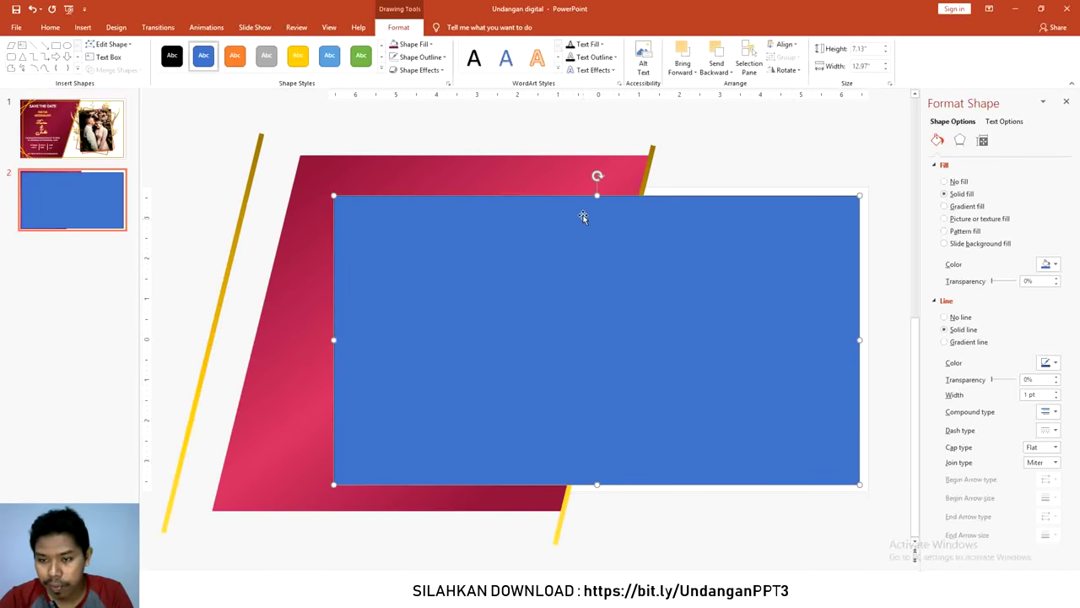
{"action": "left_click_drag", "start_coordinate": [597, 193], "coordinate": [597, 195]}
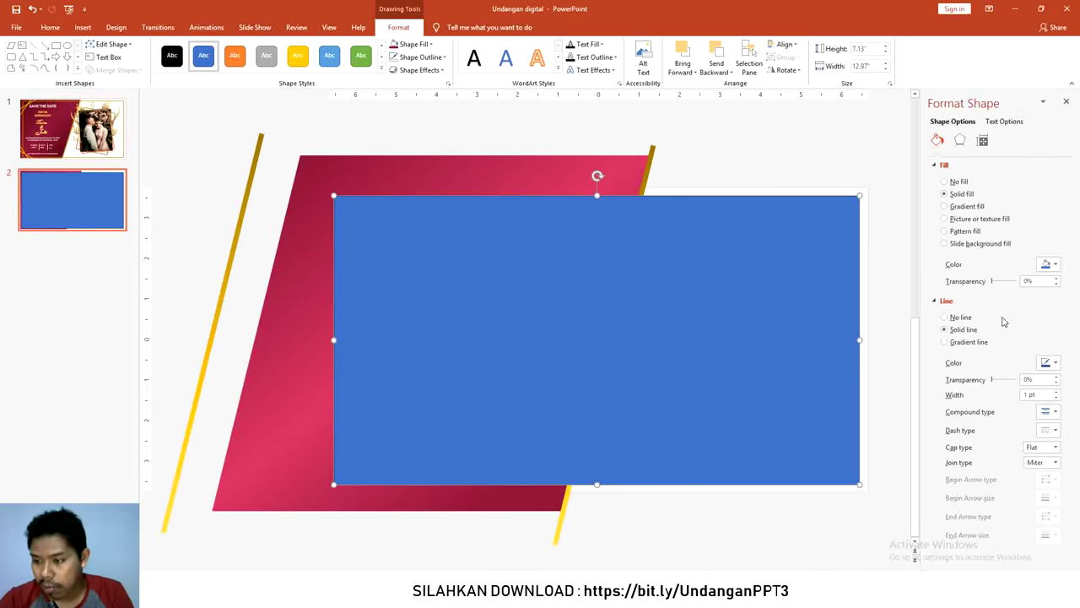
Remove the rectangle's fill and give its outline the gold preset gradient.
{"action": "left_click", "coordinate": [945, 183]}
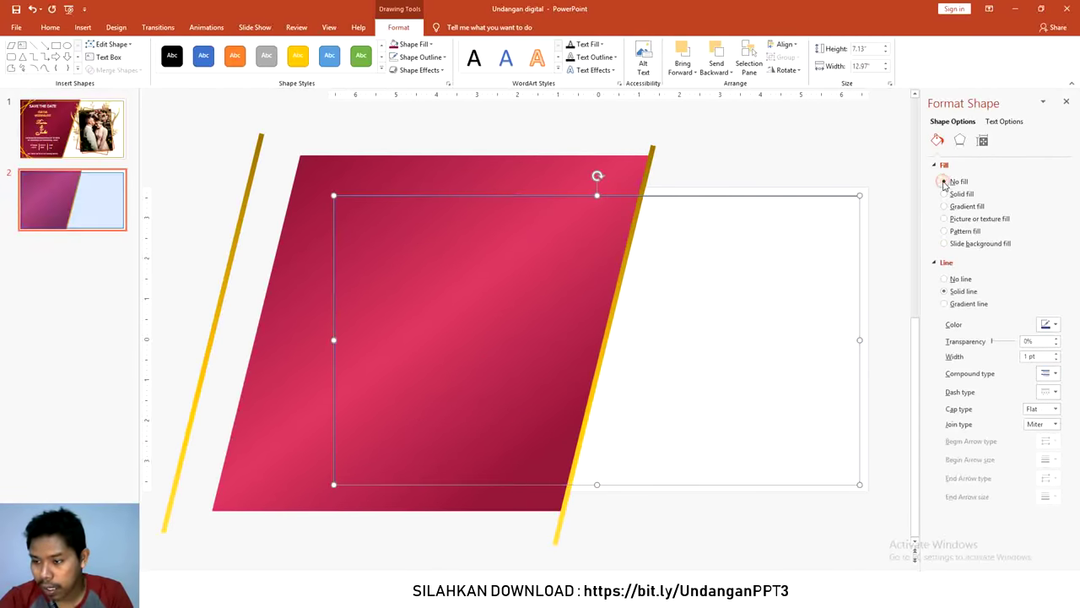
{"action": "left_click", "coordinate": [974, 304]}
{"action": "left_click", "coordinate": [1054, 324]}
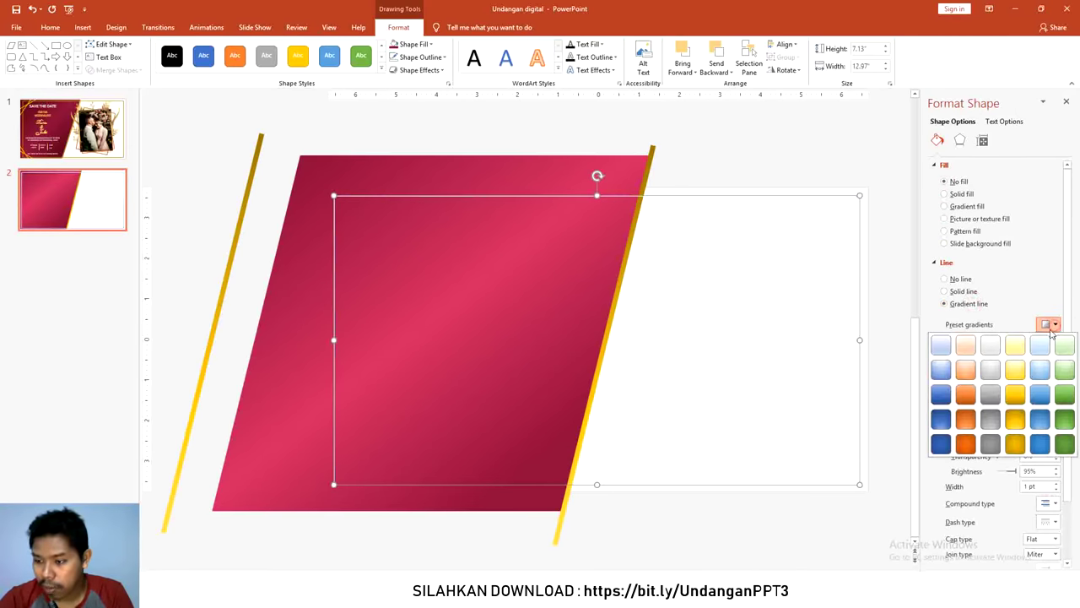
{"action": "left_click", "coordinate": [1025, 447]}
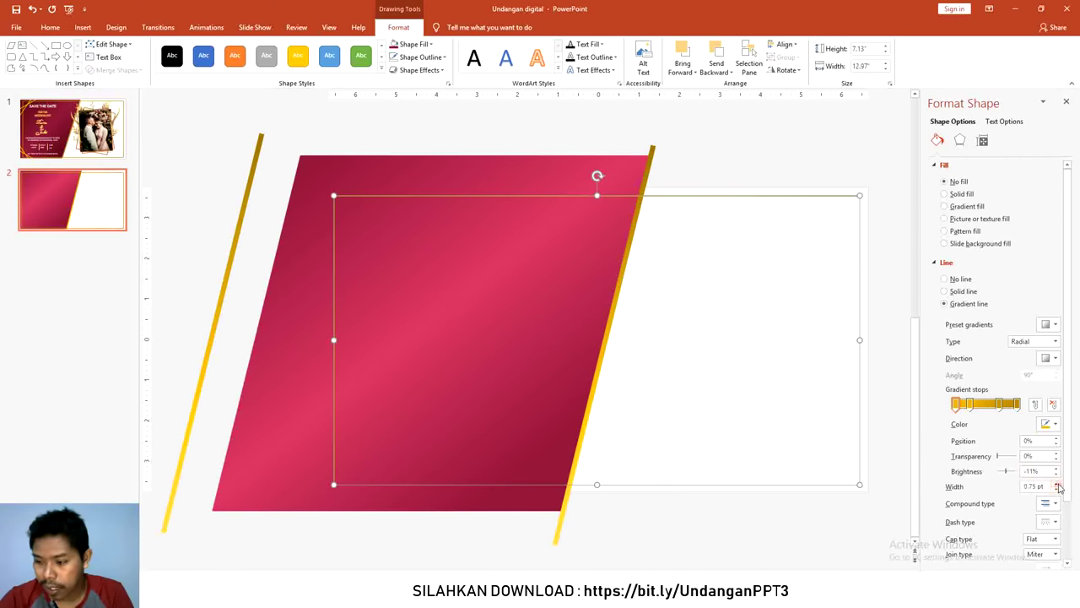
Set the gold outline width to about 3.5 pt.
{"action": "left_click", "coordinate": [1058, 483]}
{"action": "left_click", "coordinate": [1057, 484]}
{"action": "left_click", "coordinate": [1057, 483]}
{"action": "left_click", "coordinate": [1058, 484]}
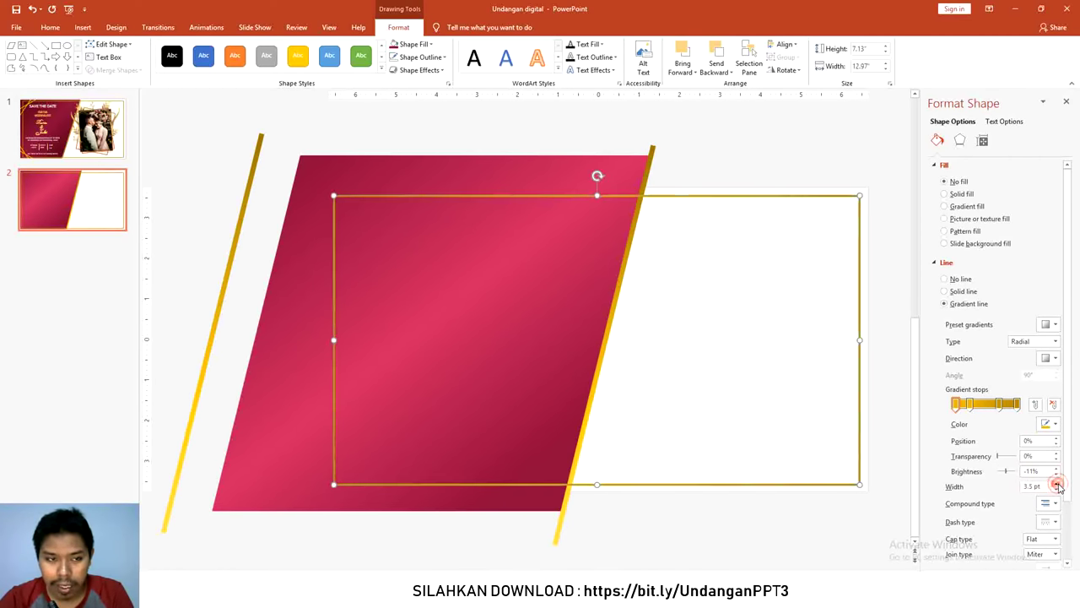
{"action": "left_click", "coordinate": [1058, 484]}
{"action": "left_click", "coordinate": [1058, 484]}
{"action": "left_click", "coordinate": [1057, 484]}
{"action": "left_click", "coordinate": [1057, 484]}
{"action": "left_click", "coordinate": [1057, 484]}
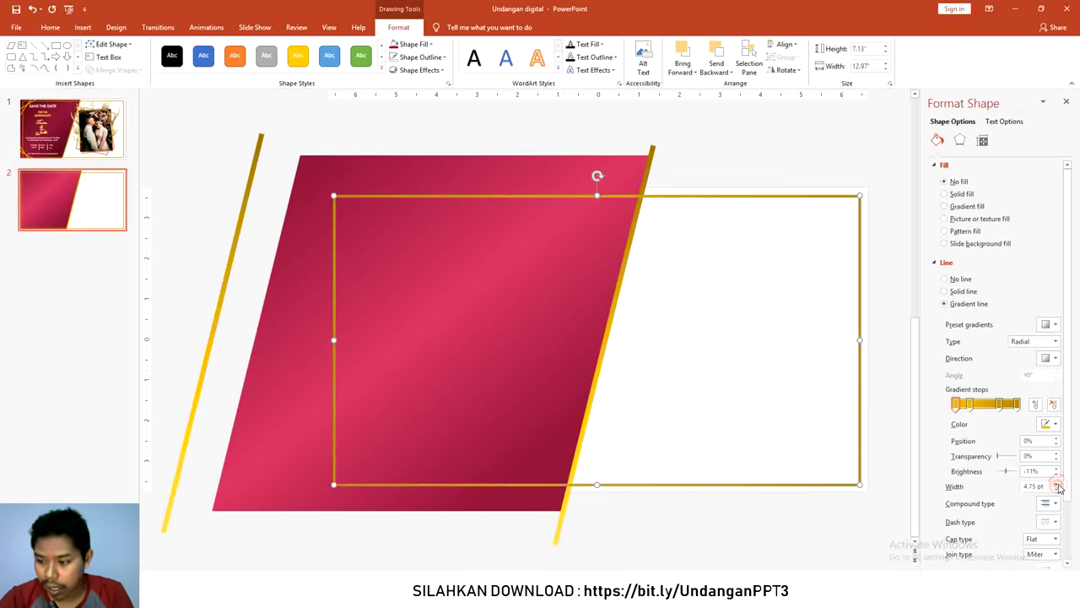
{"action": "left_click", "coordinate": [1056, 490]}
{"action": "left_click", "coordinate": [1055, 490]}
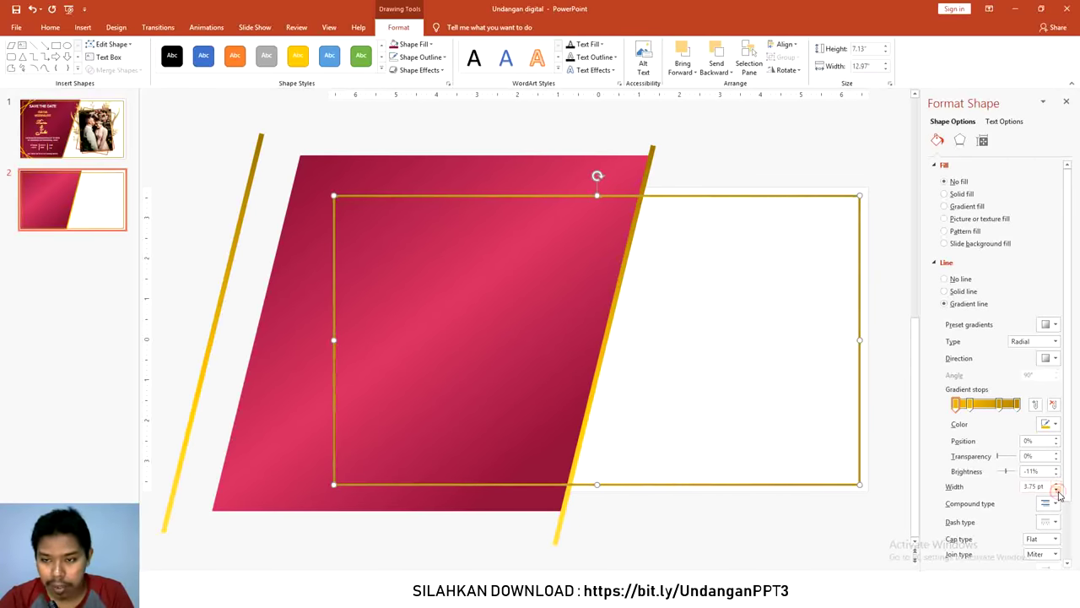
{"action": "left_click", "coordinate": [1056, 490]}
{"action": "left_click", "coordinate": [1056, 492]}
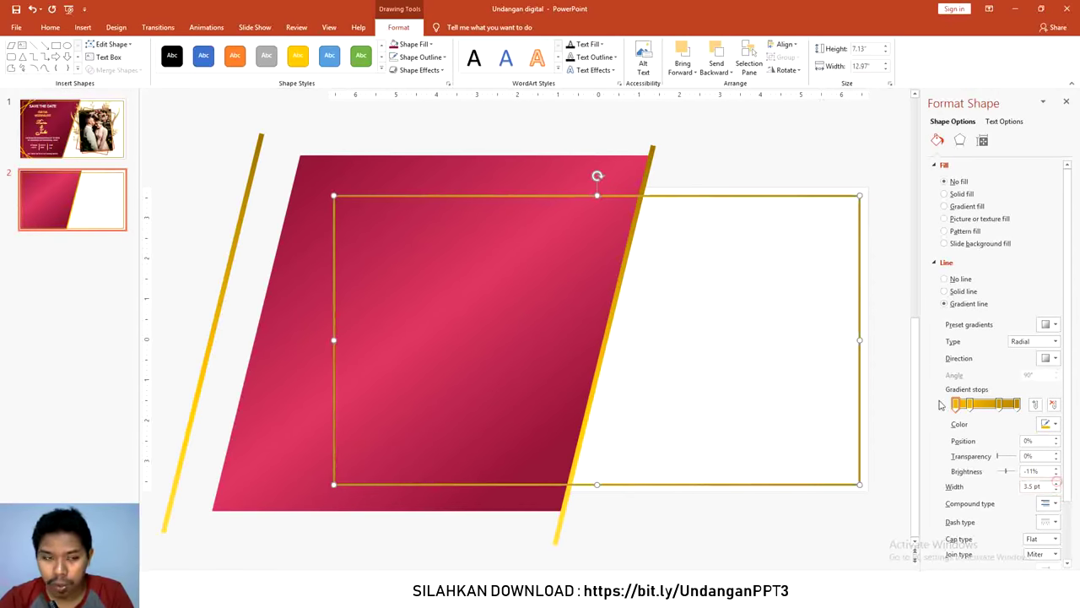
Move the left gold diagonal line to the far right of slide 2, beyond the gold frame.
{"action": "left_click", "coordinate": [755, 171]}
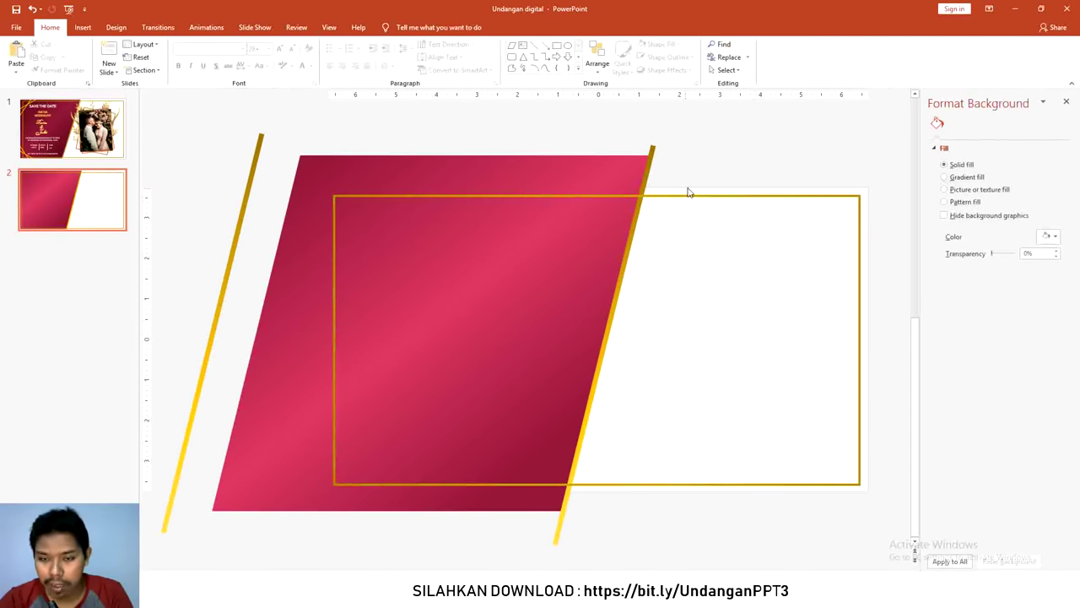
{"action": "scroll", "coordinate": [267, 177], "scroll_direction": "down", "scroll_amount": 1}
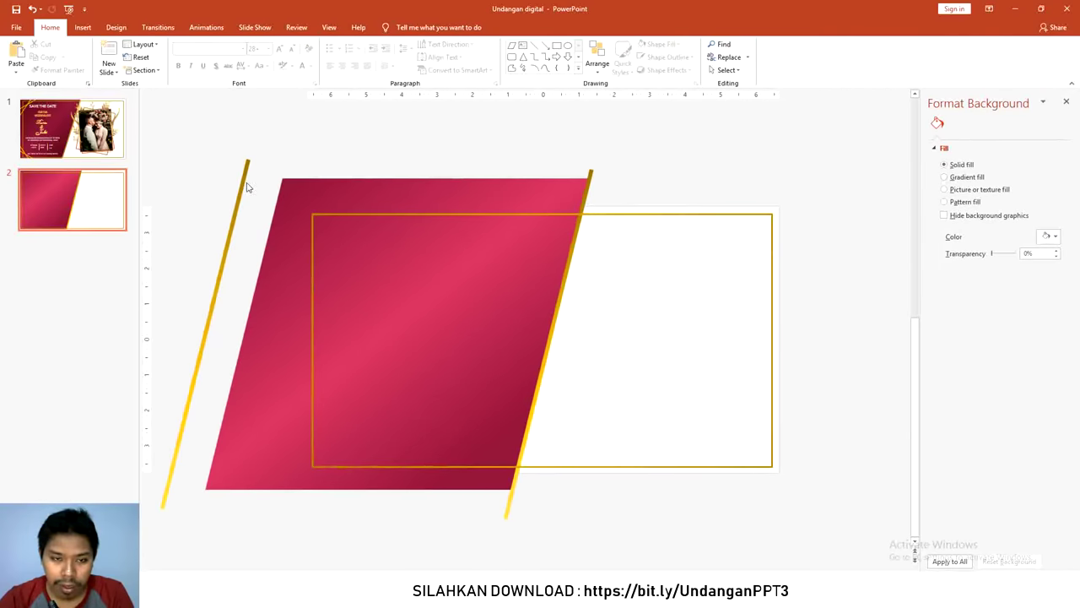
{"action": "left_click_drag", "start_coordinate": [245, 186], "coordinate": [265, 159]}
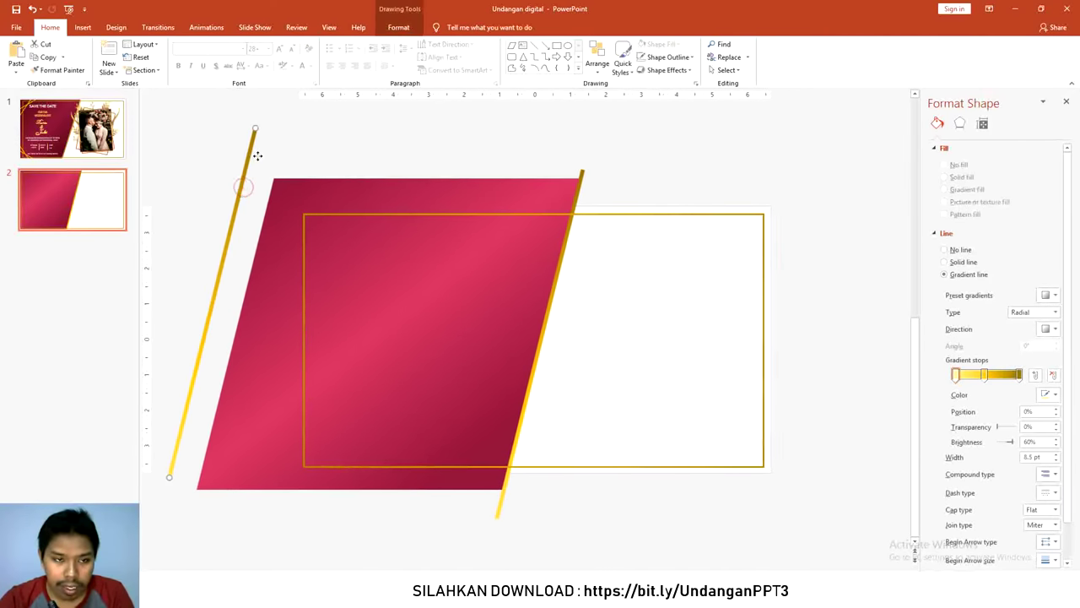
{"action": "scroll", "coordinate": [258, 155], "scroll_direction": "down", "scroll_amount": 1}
{"action": "left_click_drag", "start_coordinate": [386, 216], "coordinate": [776, 251]}
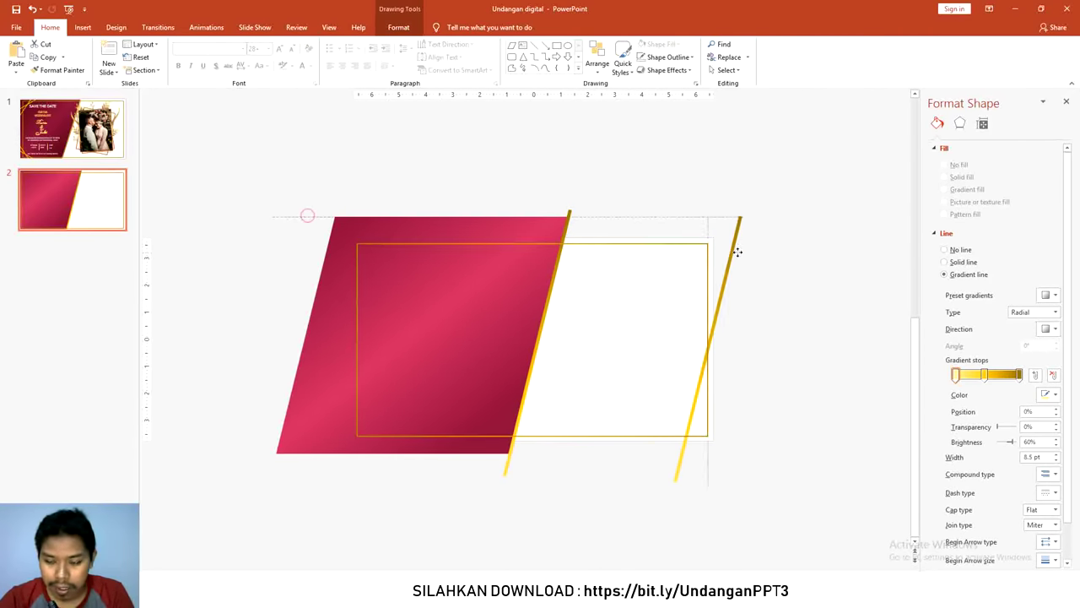
{"action": "scroll", "coordinate": [700, 259], "scroll_direction": "up", "scroll_amount": 1}
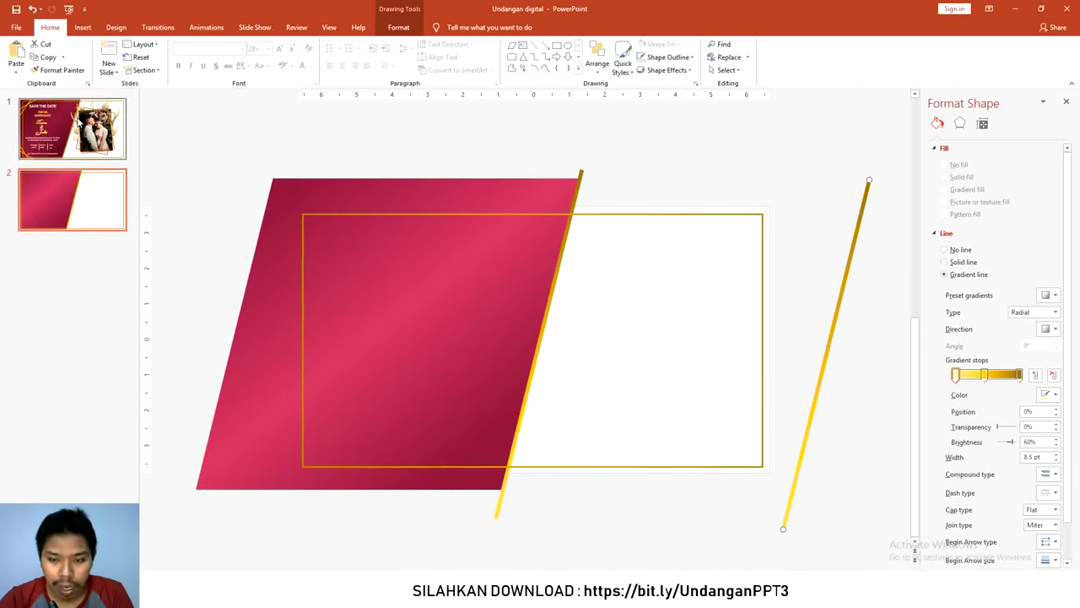
Compare against the finished invitation on slide 1, then return to slide 2.
{"action": "left_click", "coordinate": [80, 122]}
{"action": "scroll", "coordinate": [600, 253], "scroll_direction": "up", "scroll_amount": 1}
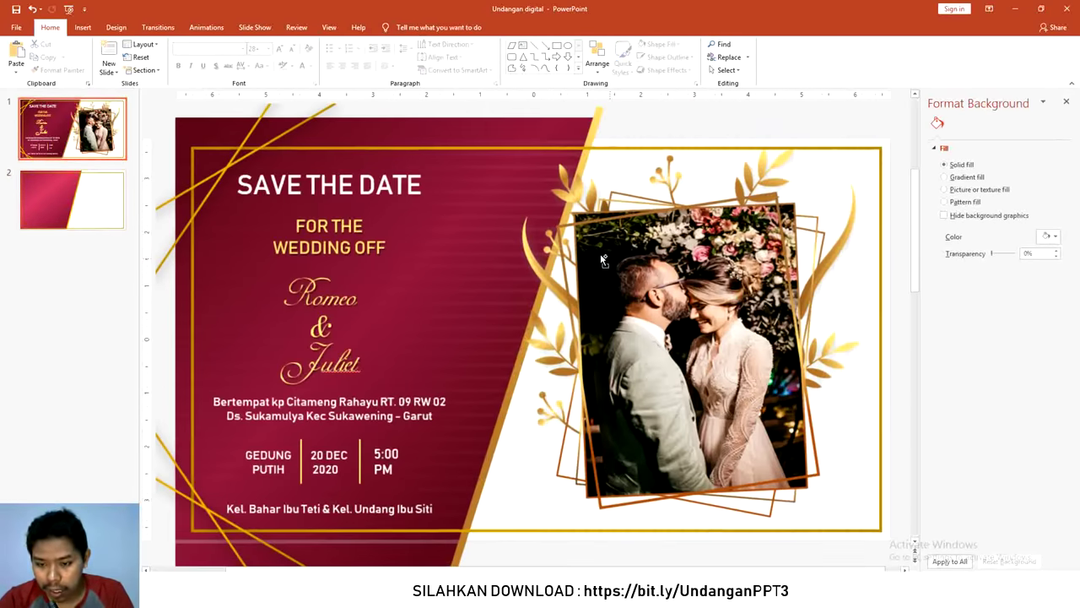
{"action": "scroll", "coordinate": [599, 254], "scroll_direction": "up", "scroll_amount": 2}
{"action": "scroll", "coordinate": [506, 353], "scroll_direction": "down", "scroll_amount": 1}
{"action": "scroll", "coordinate": [503, 350], "scroll_direction": "down", "scroll_amount": 2}
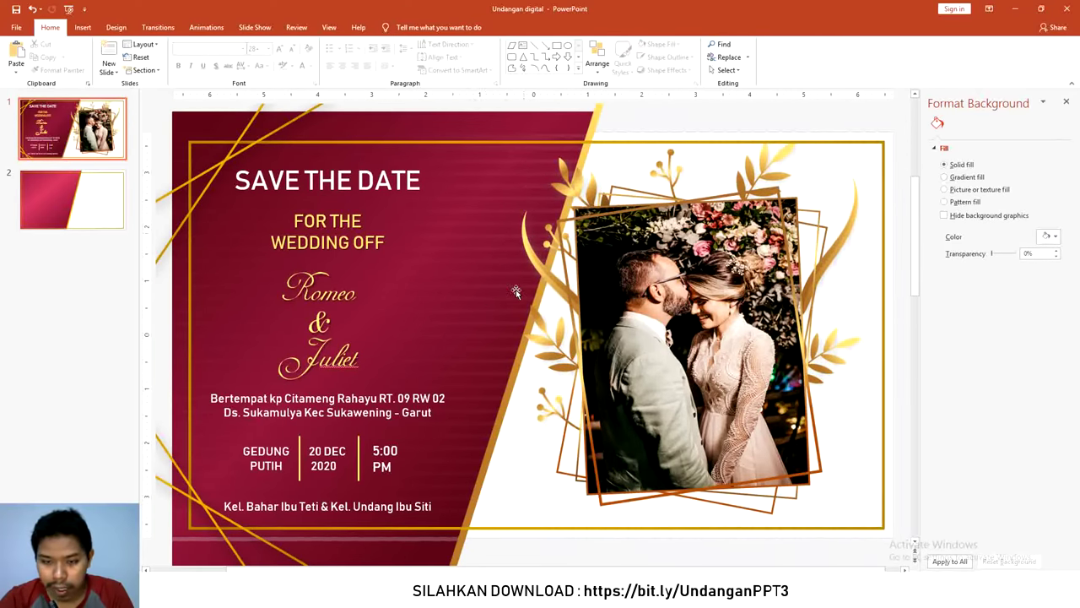
{"action": "left_click", "coordinate": [80, 192]}
{"action": "scroll", "coordinate": [223, 195], "scroll_direction": "down", "scroll_amount": 2}
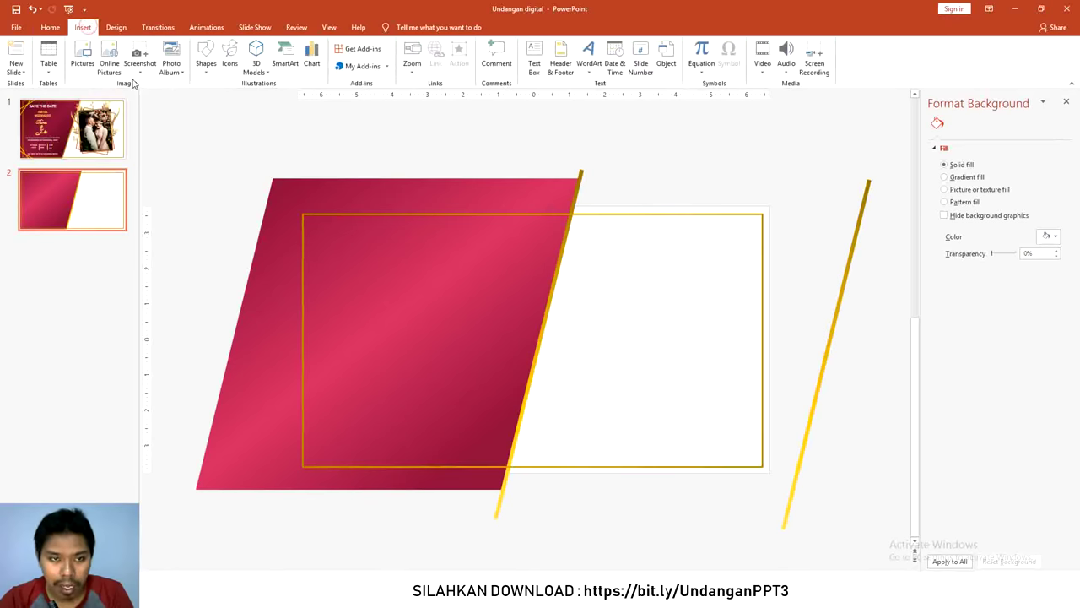
Draw a horizontal line across the parallelogram and thicken it to 4 pt.
{"action": "left_click", "coordinate": [206, 72]}
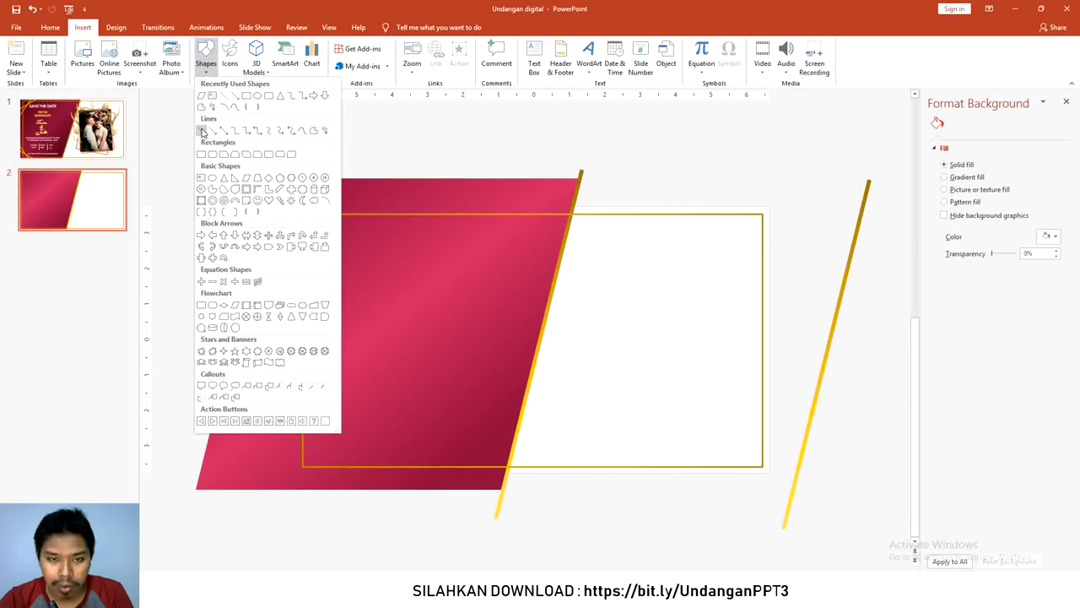
{"action": "left_click", "coordinate": [201, 130]}
{"action": "mouse_move", "coordinate": [227, 240]}
{"action": "left_mouse_down"}
{"action": "mouse_move", "coordinate": [583, 242]}
{"action": "mouse_move", "coordinate": [556, 240]}
{"action": "left_mouse_up"}
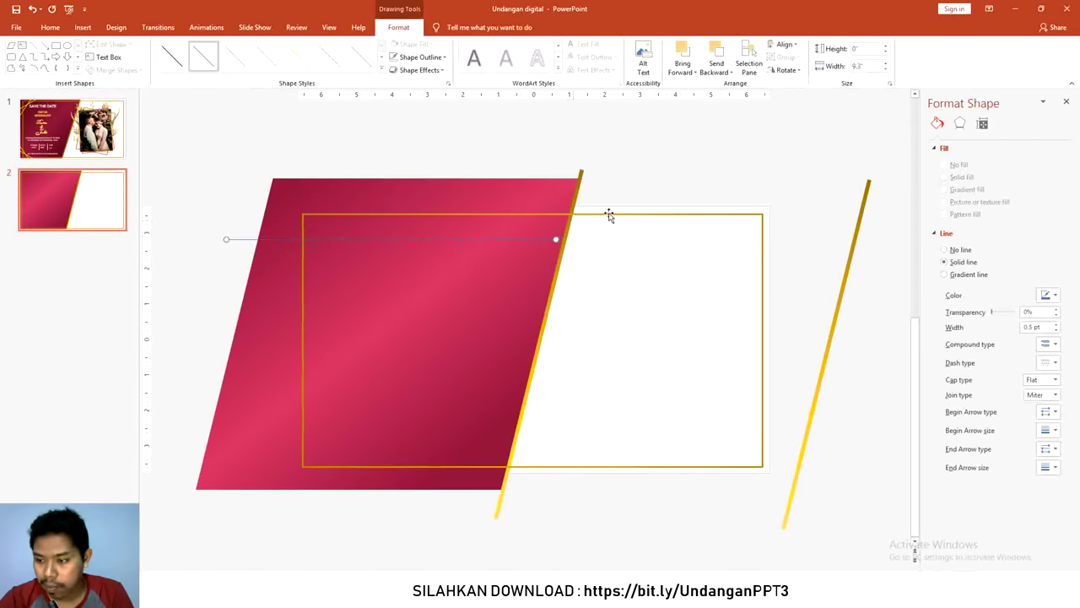
{"action": "left_click", "coordinate": [1057, 325]}
{"action": "left_click", "coordinate": [1057, 325]}
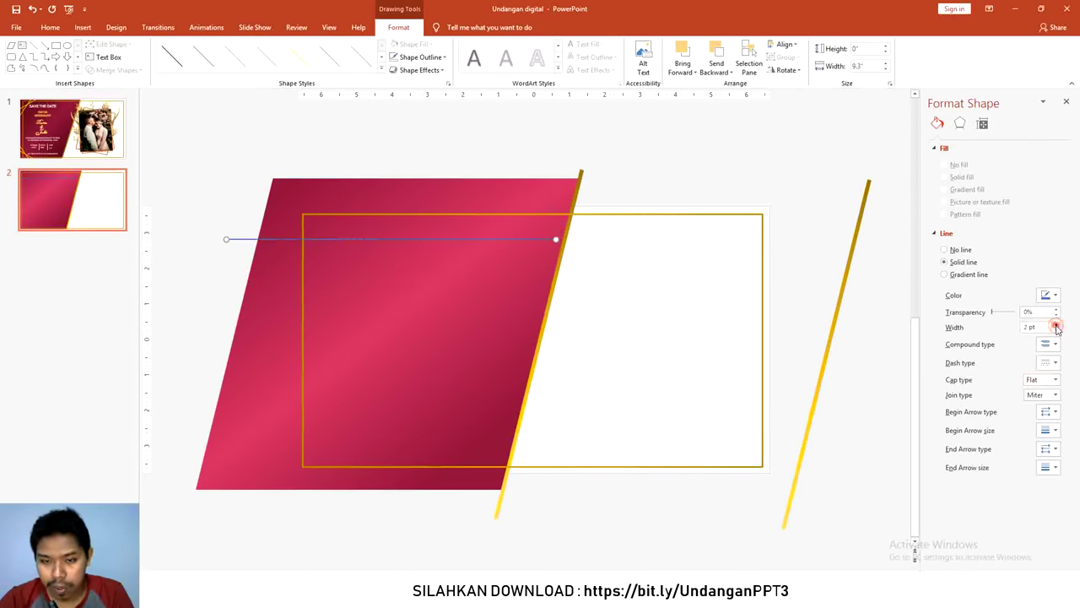
{"action": "left_click", "coordinate": [1057, 325]}
{"action": "left_click", "coordinate": [1057, 325]}
{"action": "left_click", "coordinate": [1057, 325]}
{"action": "left_click", "coordinate": [1057, 325]}
{"action": "left_click", "coordinate": [1057, 325]}
{"action": "left_click", "coordinate": [1057, 325]}
{"action": "left_click", "coordinate": [1057, 325]}
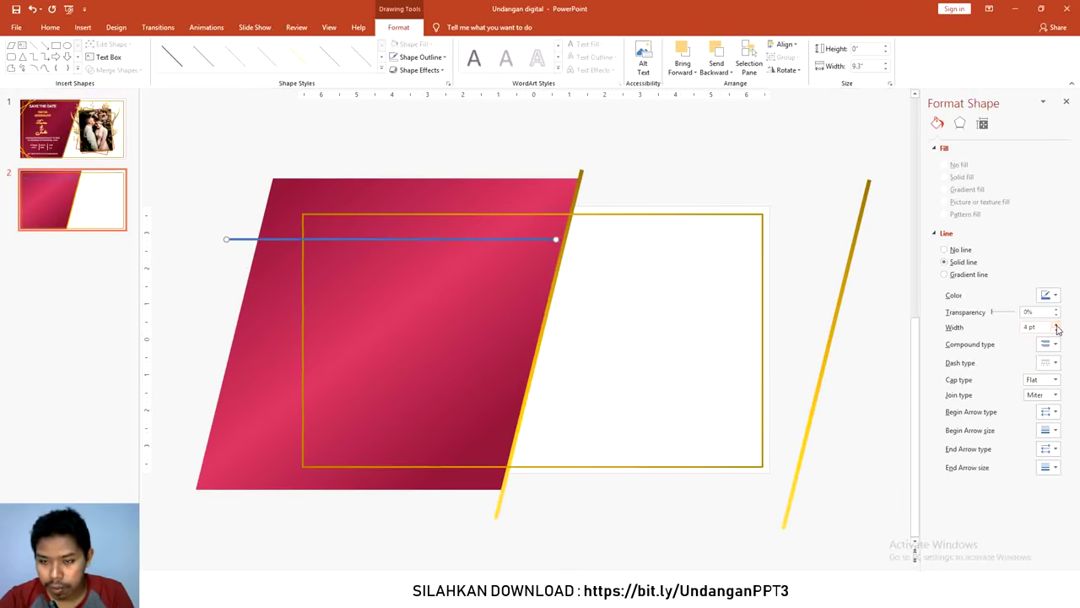
Give the line a white gradient and raise it to the parallelogram's top edge.
{"action": "left_click", "coordinate": [1054, 296]}
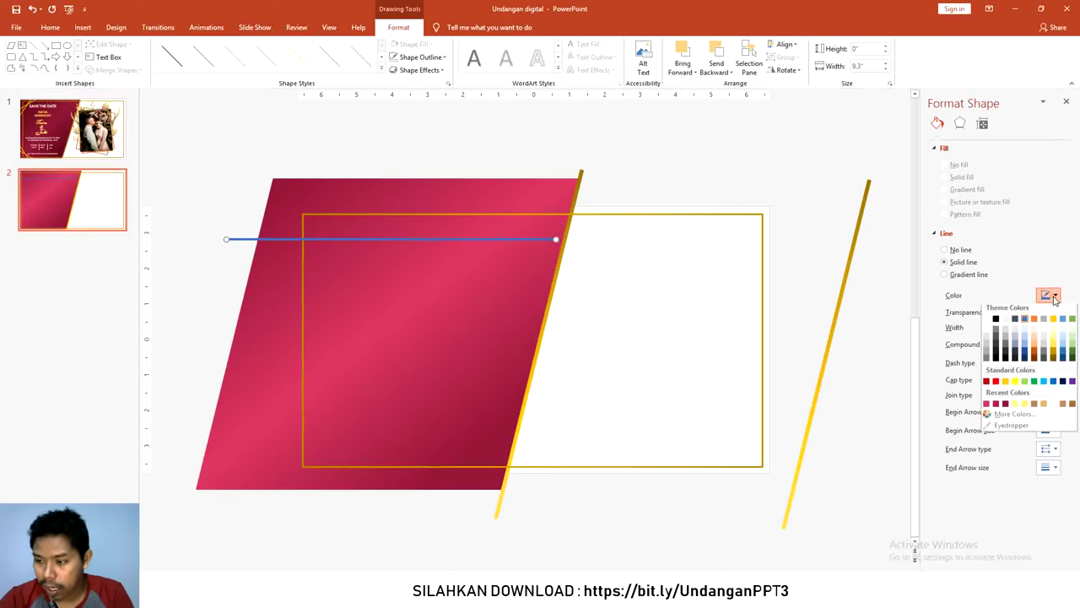
{"action": "left_click", "coordinate": [971, 274]}
{"action": "left_click", "coordinate": [971, 274]}
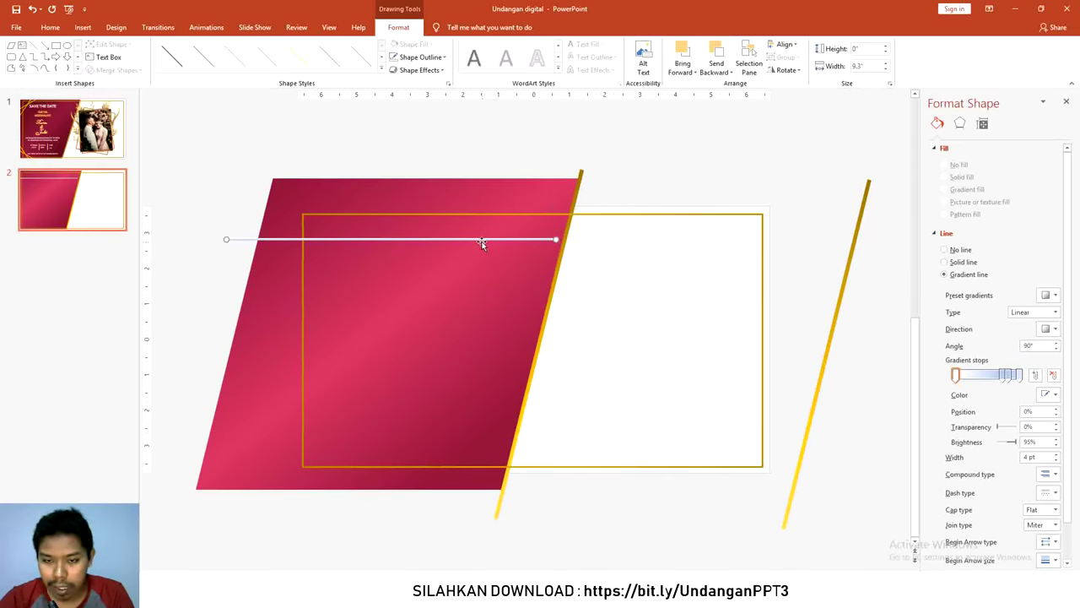
{"action": "left_click_drag", "start_coordinate": [483, 244], "coordinate": [501, 208]}
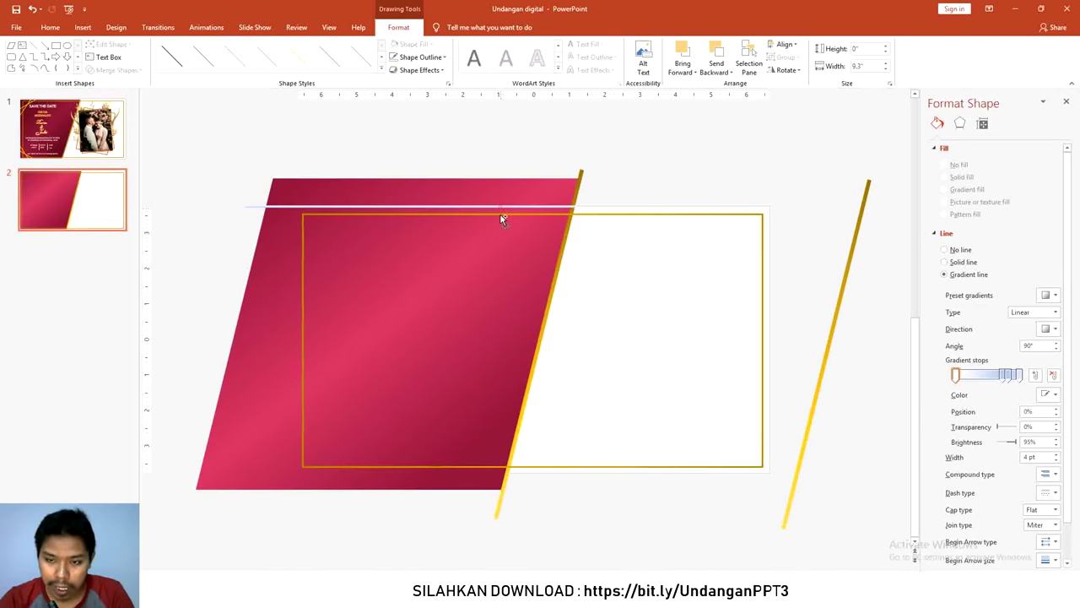
Copy the line downward into a stack of seven, then duplicate that stack below it.
{"action": "left_click_drag", "start_coordinate": [502, 218], "coordinate": [496, 242]}
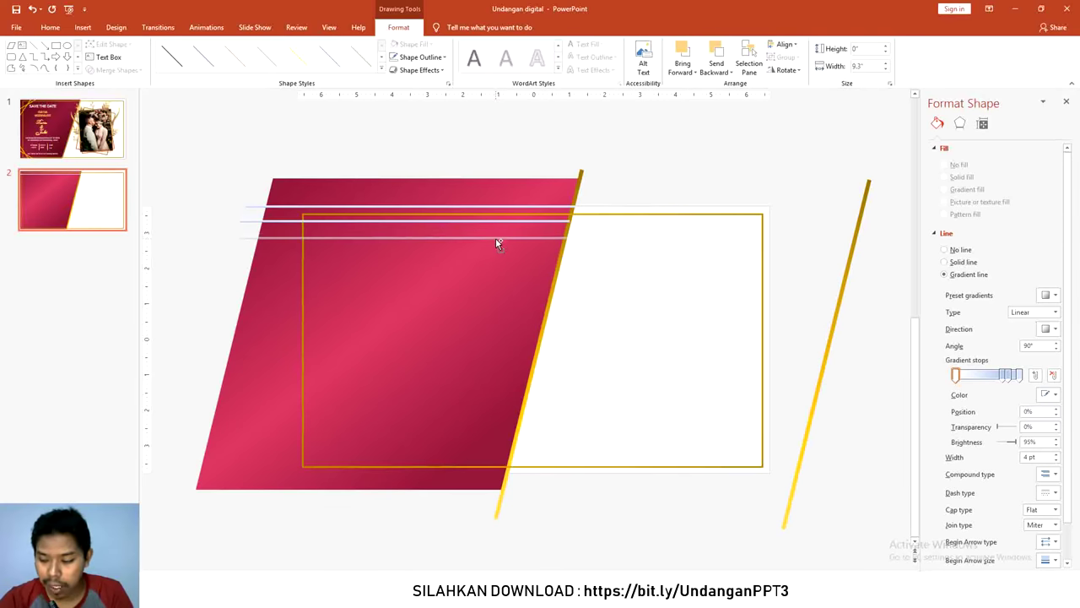
{"action": "left_click_drag", "start_coordinate": [498, 242], "coordinate": [501, 273]}
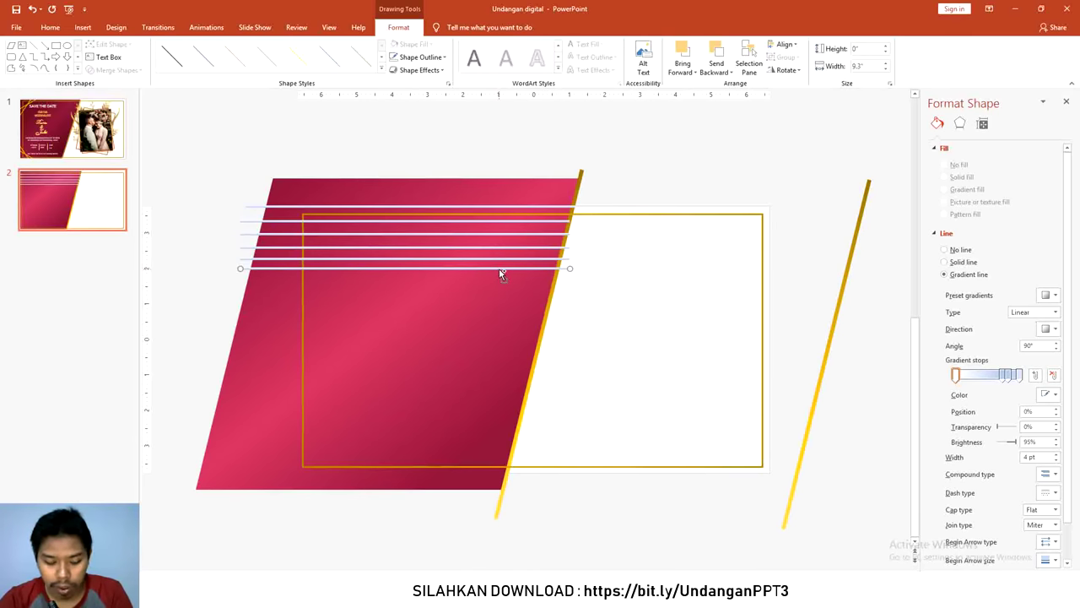
{"action": "left_click_drag", "start_coordinate": [500, 273], "coordinate": [499, 283]}
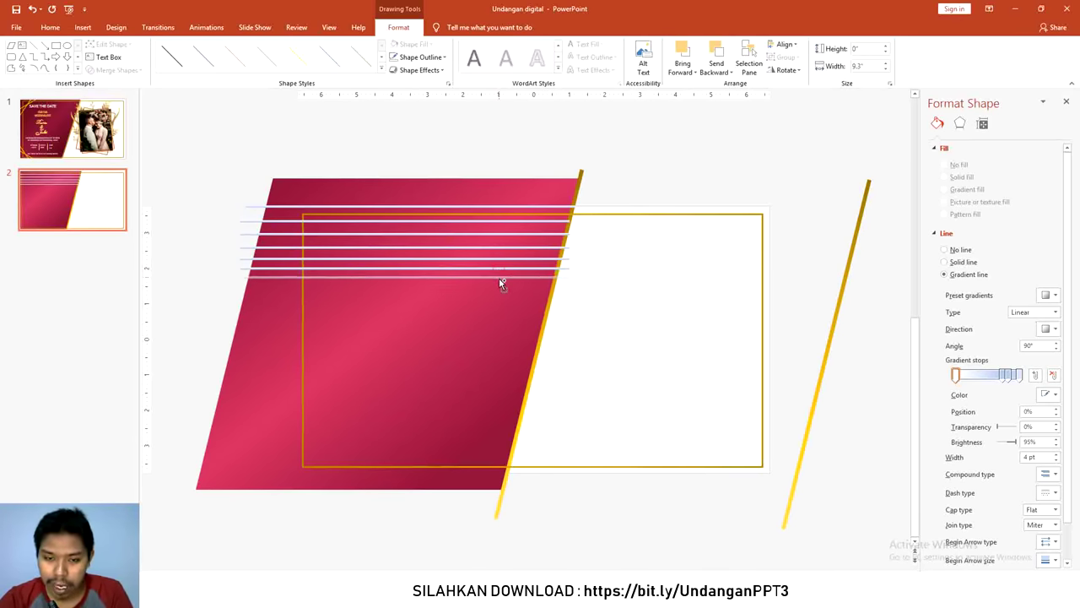
{"action": "left_click", "coordinate": [229, 155]}
{"action": "left_click_drag", "start_coordinate": [200, 153], "coordinate": [655, 351]}
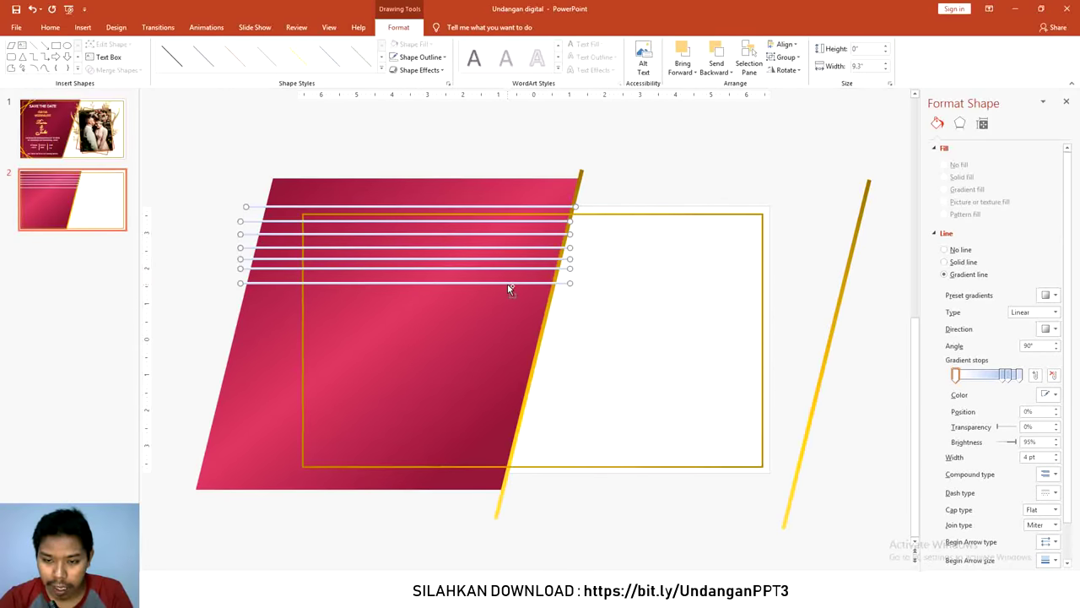
{"action": "left_click_drag", "start_coordinate": [509, 287], "coordinate": [504, 375]}
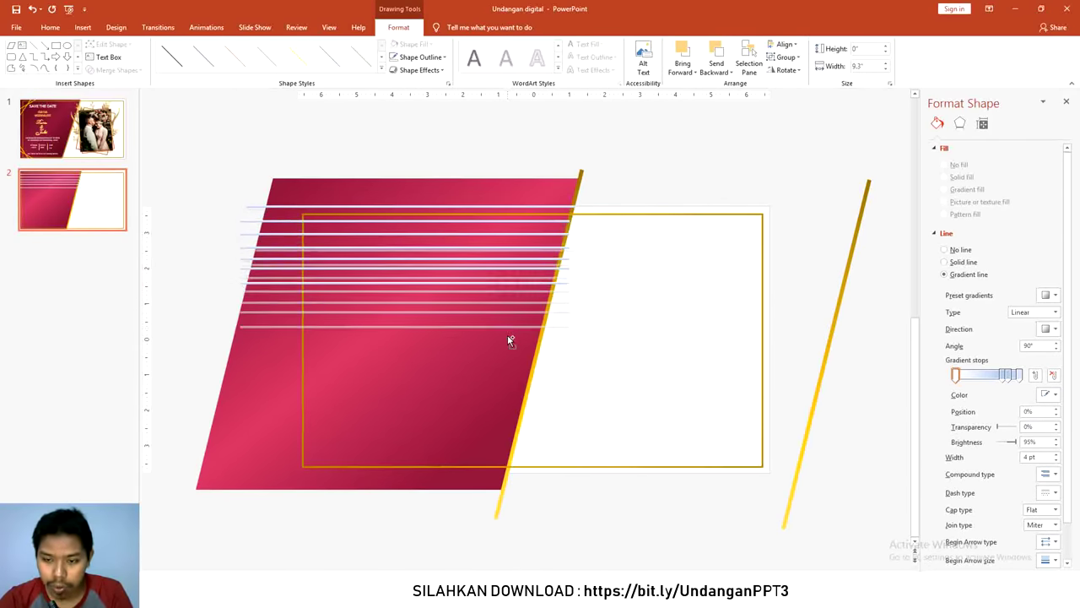
{"action": "left_click", "coordinate": [191, 279]}
{"action": "left_click_drag", "start_coordinate": [191, 279], "coordinate": [650, 432]}
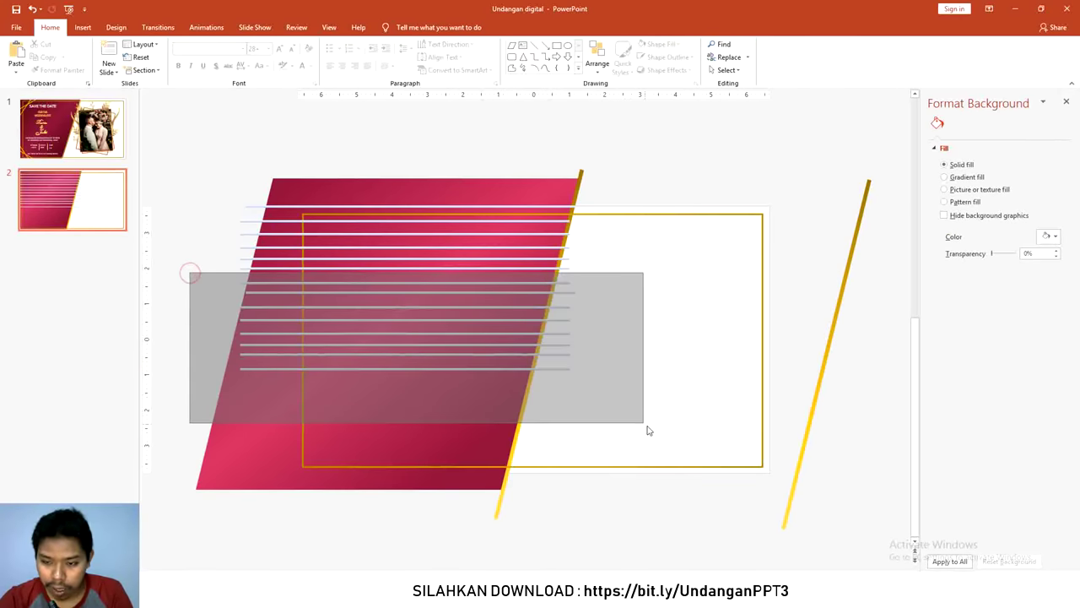
Copy the lower stack further down, nudge the bottom line lower, and select all the lines.
{"action": "mouse_move", "coordinate": [557, 374]}
{"action": "left_mouse_down"}
{"action": "mouse_move", "coordinate": [546, 474]}
{"action": "mouse_move", "coordinate": [557, 414]}
{"action": "left_mouse_up"}
{"action": "scroll", "coordinate": [564, 305], "scroll_direction": "down", "scroll_amount": 1}
{"action": "left_click", "coordinate": [578, 469]}
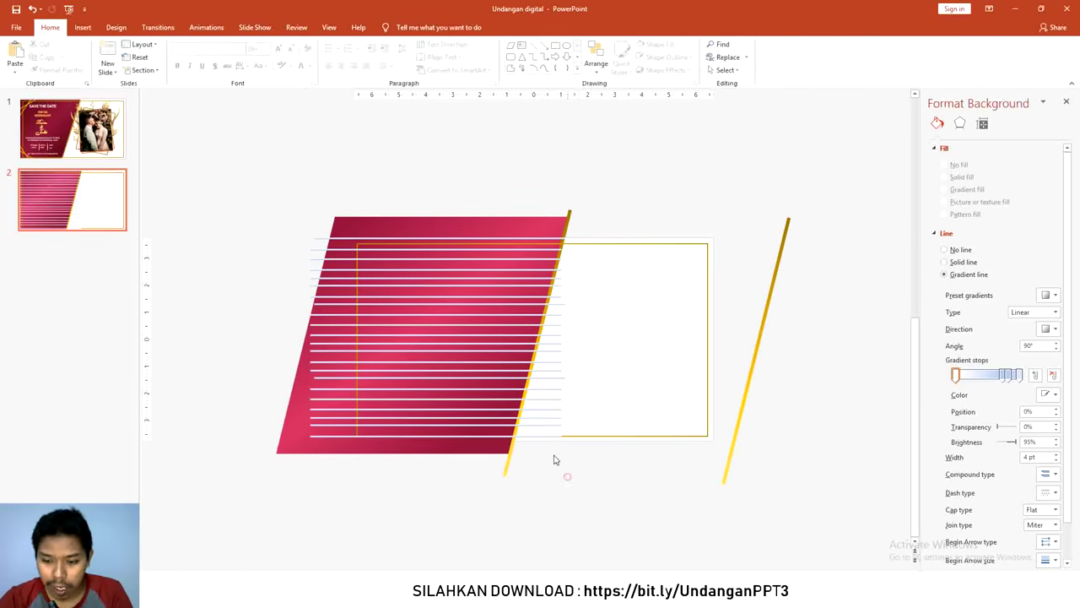
{"action": "left_click", "coordinate": [549, 437]}
{"action": "left_click_drag", "start_coordinate": [549, 436], "coordinate": [549, 447]}
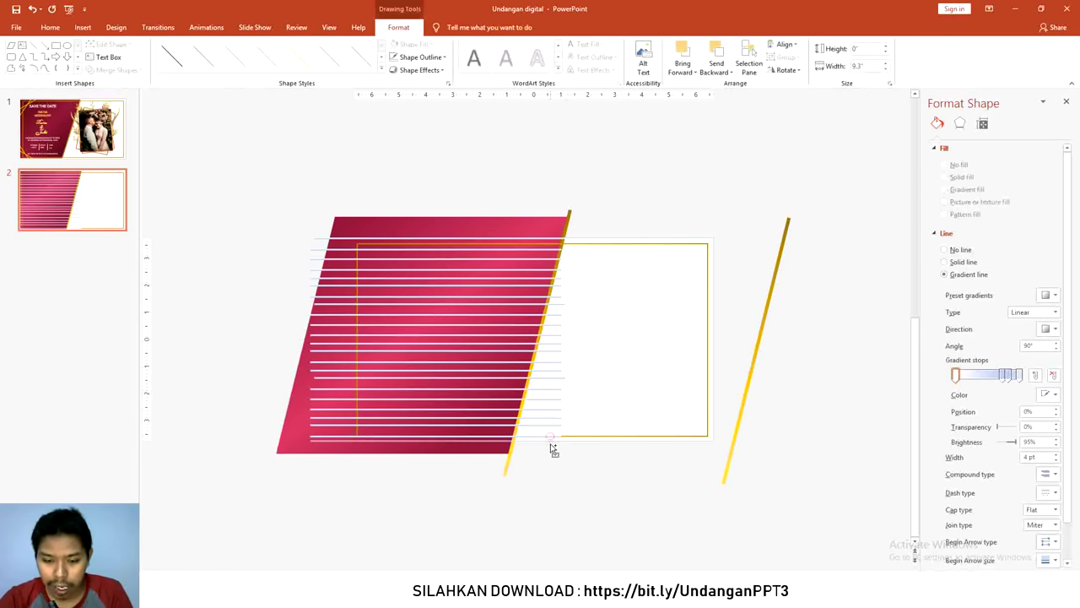
{"action": "left_click", "coordinate": [245, 176]}
{"action": "left_click_drag", "start_coordinate": [238, 166], "coordinate": [623, 460]}
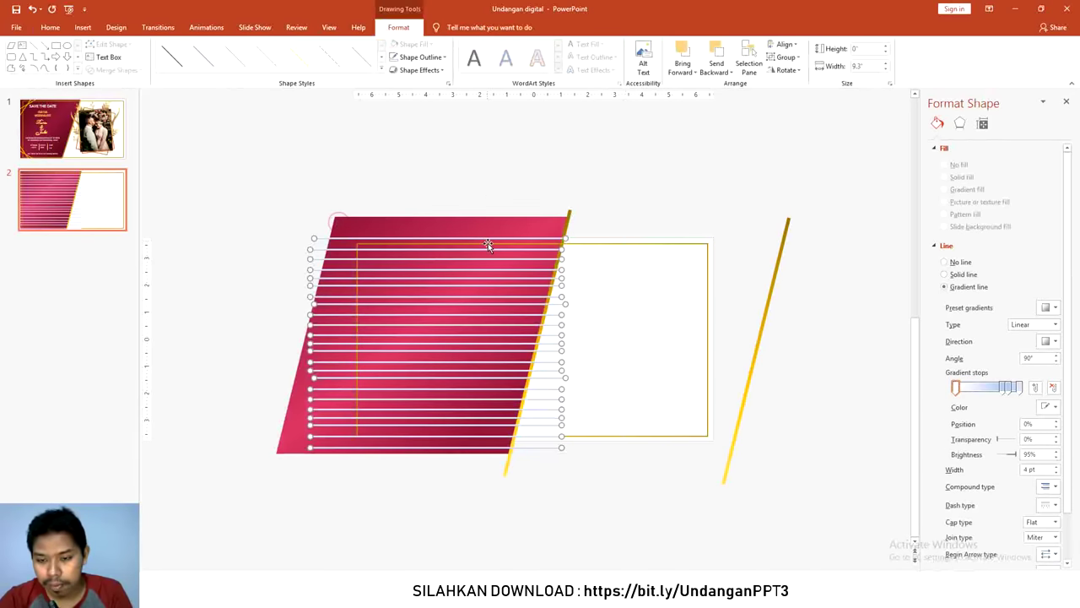
{"action": "scroll", "coordinate": [494, 258], "scroll_direction": "up", "scroll_amount": 1}
{"action": "scroll", "coordinate": [524, 233], "scroll_direction": "up", "scroll_amount": 1}
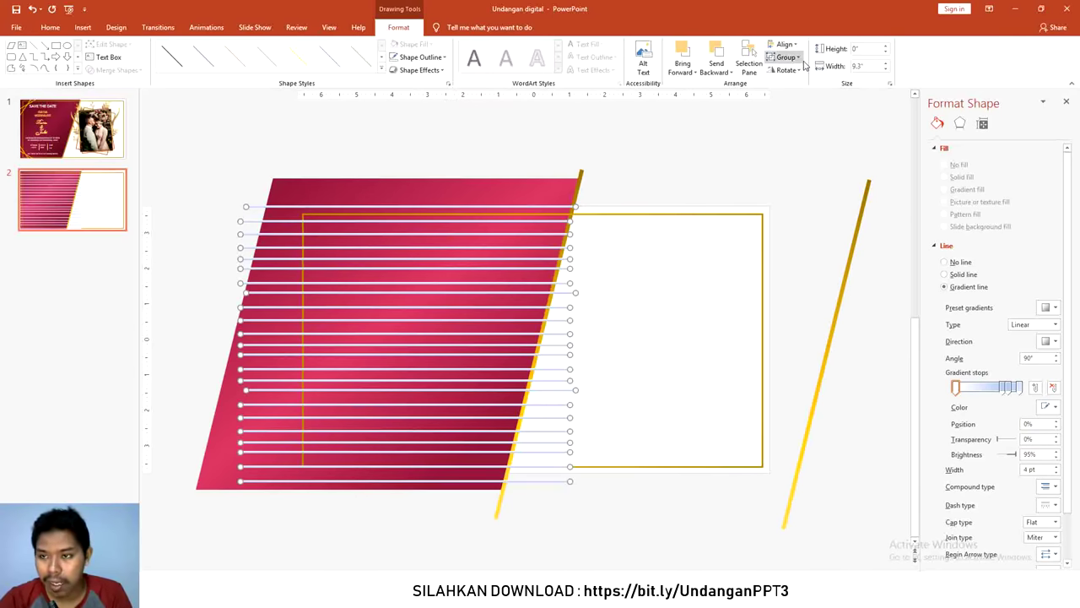
Distribute the lines vertically, then move the stray bottom line up among the stripes.
{"action": "left_click", "coordinate": [784, 44]}
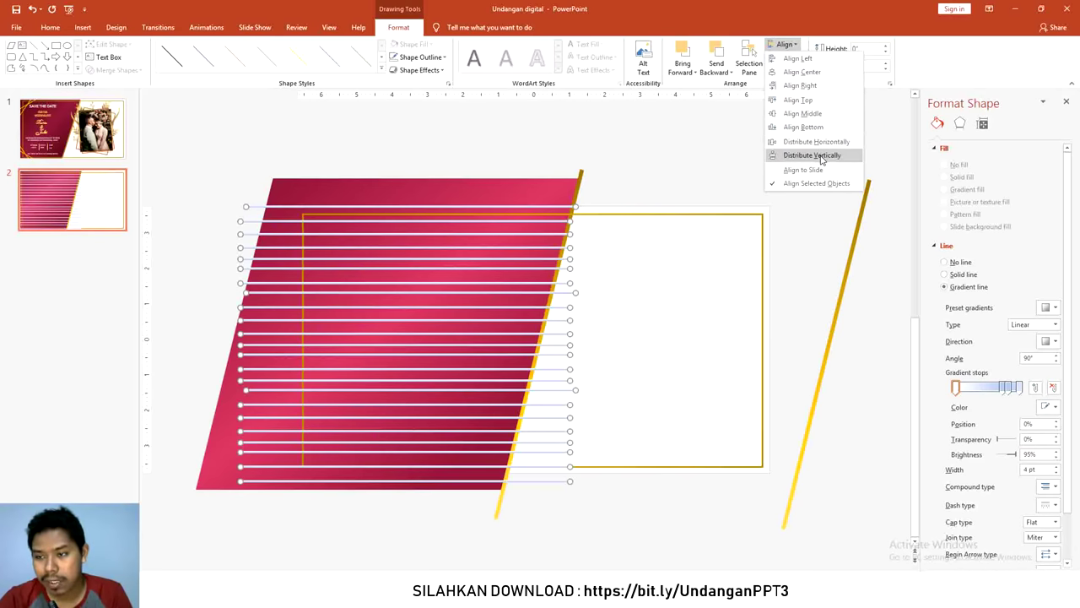
{"action": "left_click", "coordinate": [812, 155]}
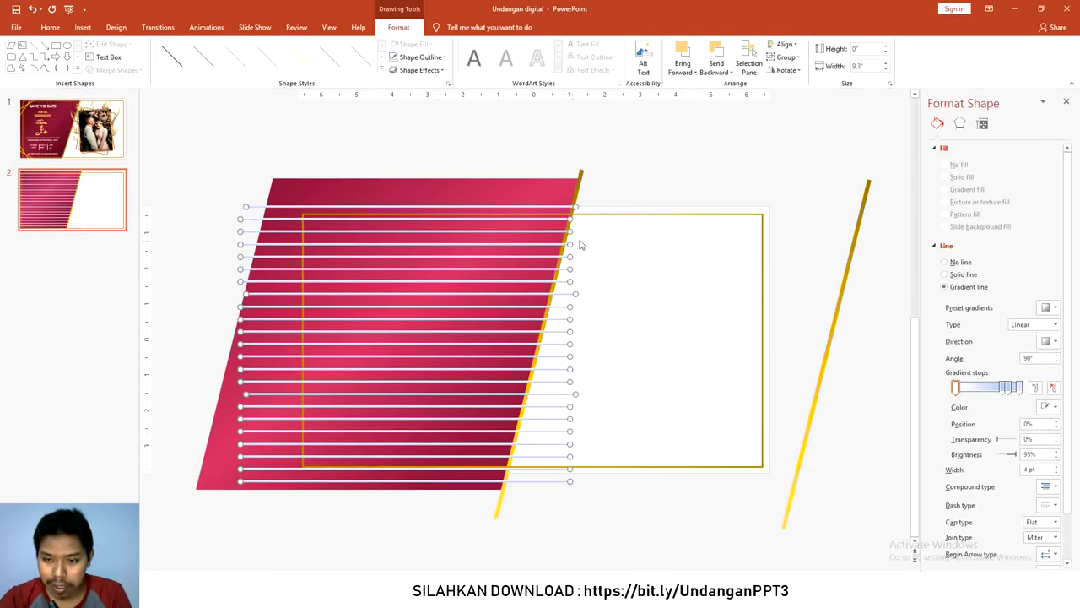
{"action": "left_click", "coordinate": [652, 184]}
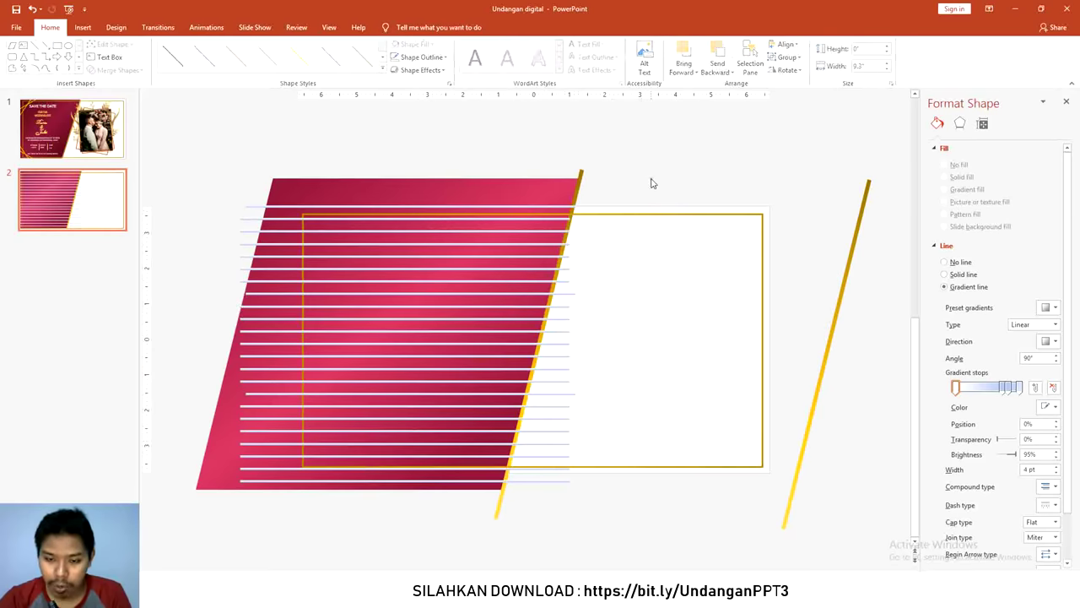
{"action": "left_click", "coordinate": [344, 482]}
{"action": "left_click_drag", "start_coordinate": [343, 481], "coordinate": [351, 440]}
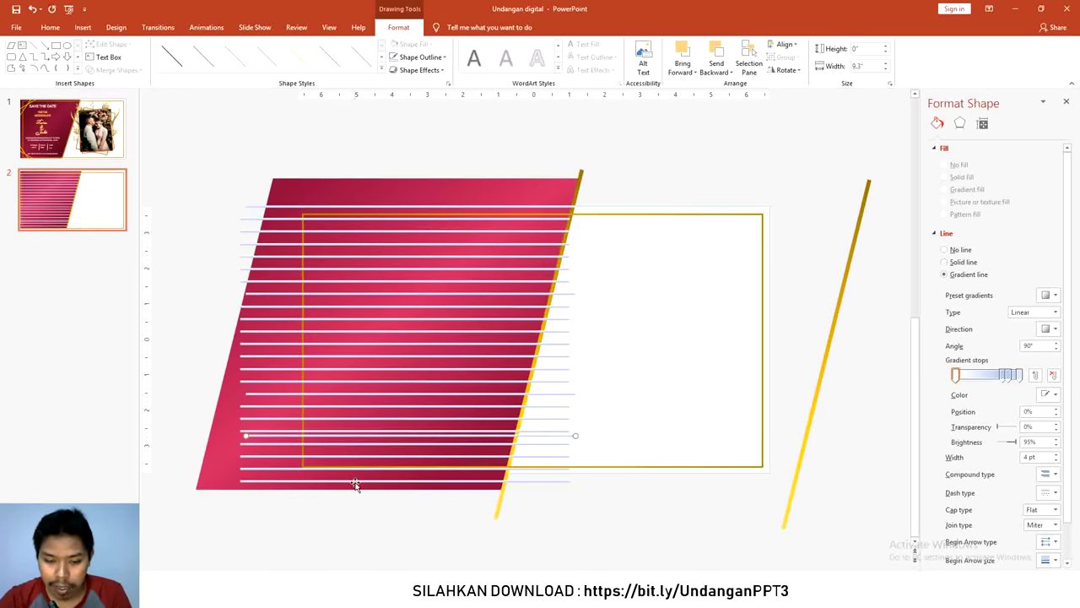
{"action": "left_click_drag", "start_coordinate": [356, 481], "coordinate": [364, 406]}
Reselect only the lines, excluding the parallelogram, and distribute them vertically again.
{"action": "left_click", "coordinate": [191, 159]}
{"action": "left_click_drag", "start_coordinate": [191, 159], "coordinate": [606, 532]}
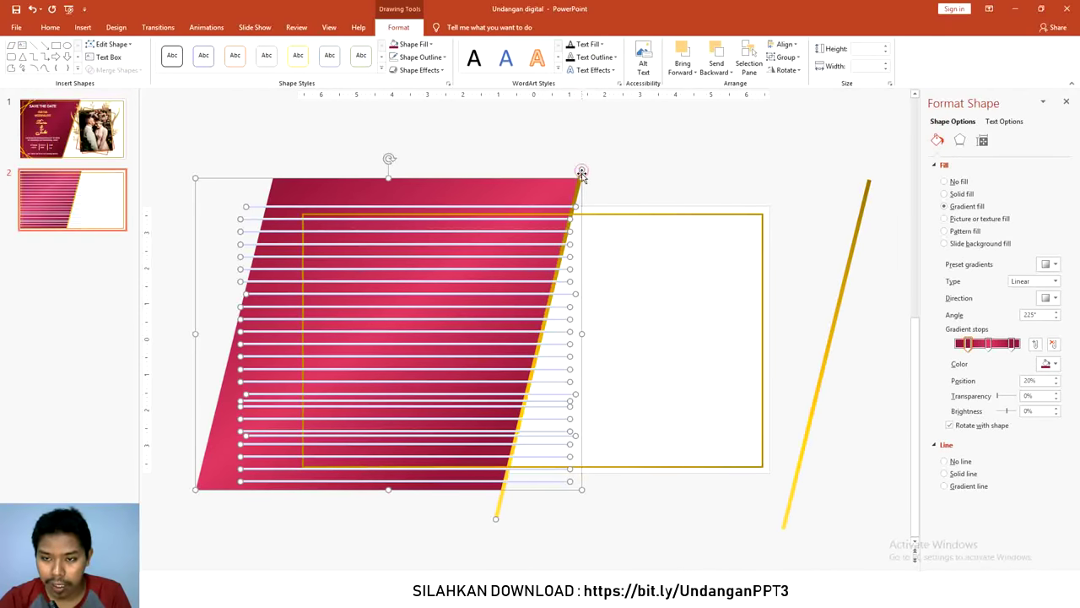
{"action": "left_click", "coordinate": [546, 184], "text": "shift"}
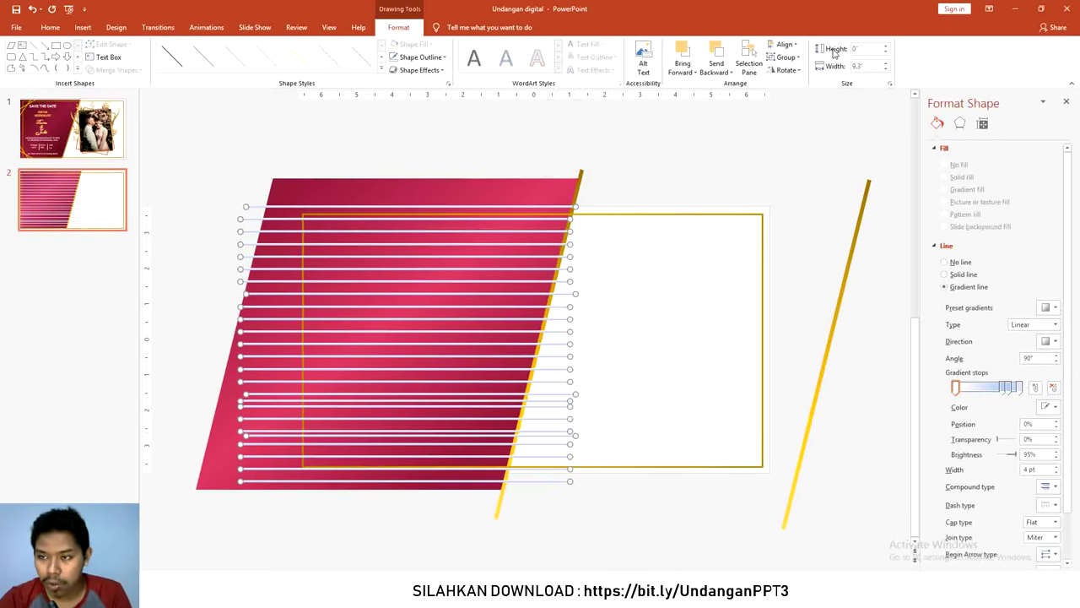
{"action": "left_click", "coordinate": [788, 70]}
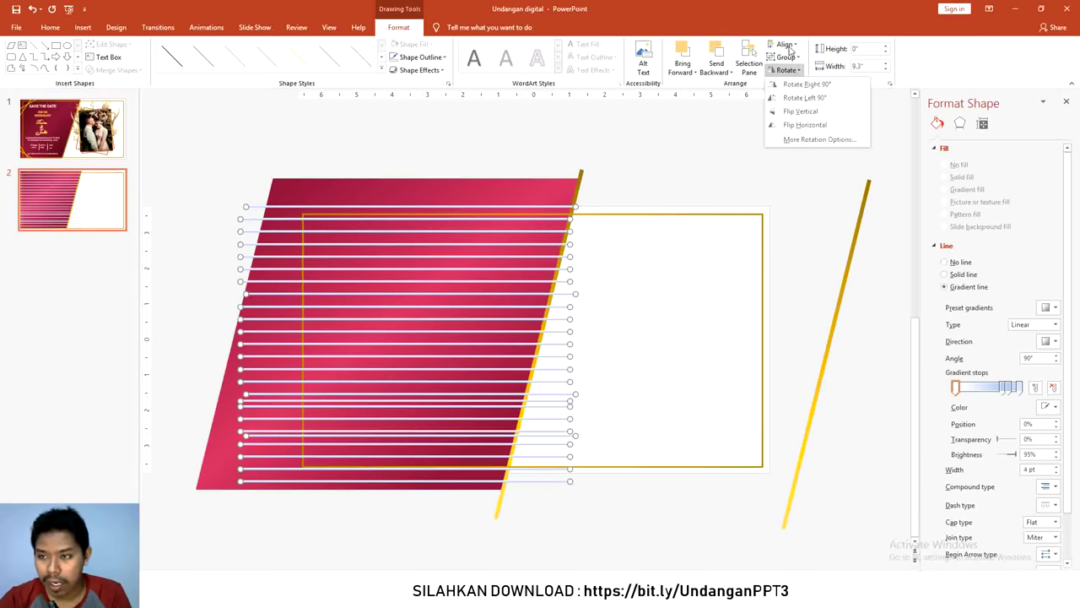
{"action": "left_click", "coordinate": [785, 43]}
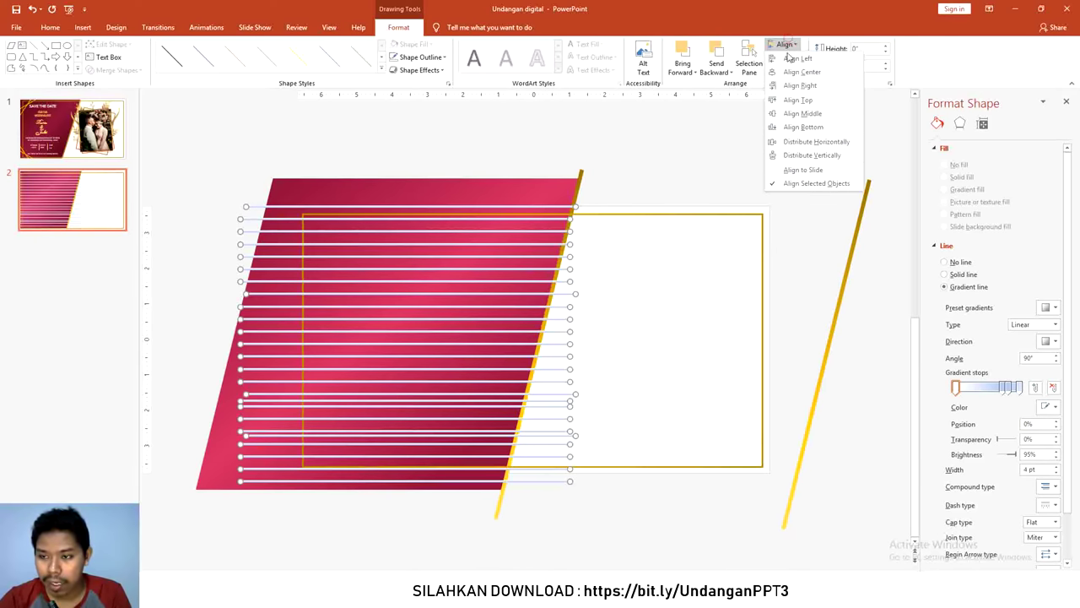
{"action": "left_click", "coordinate": [810, 155]}
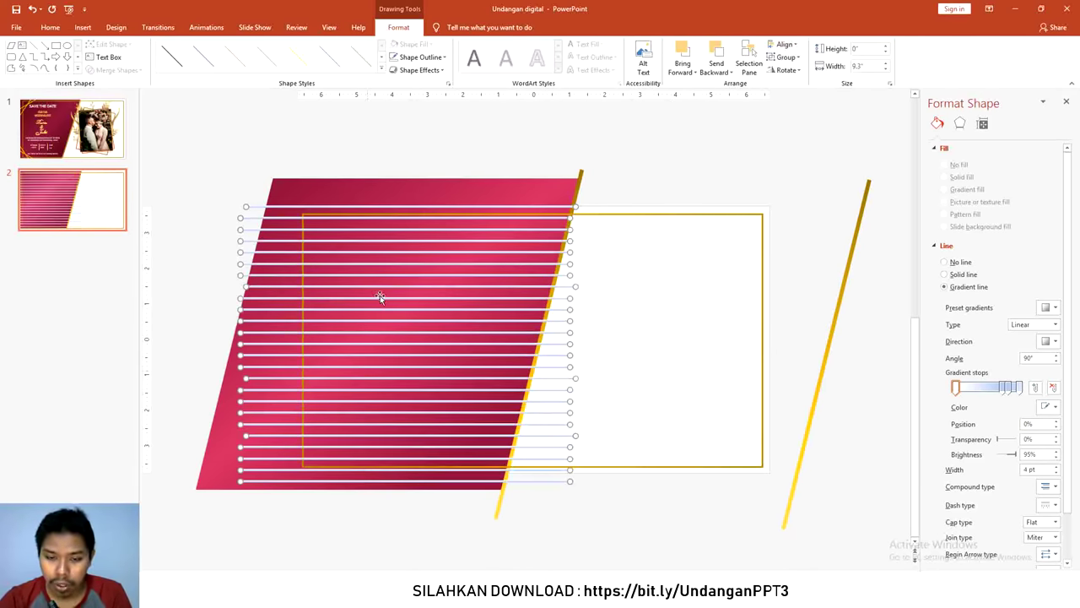
{"action": "left_click", "coordinate": [785, 44]}
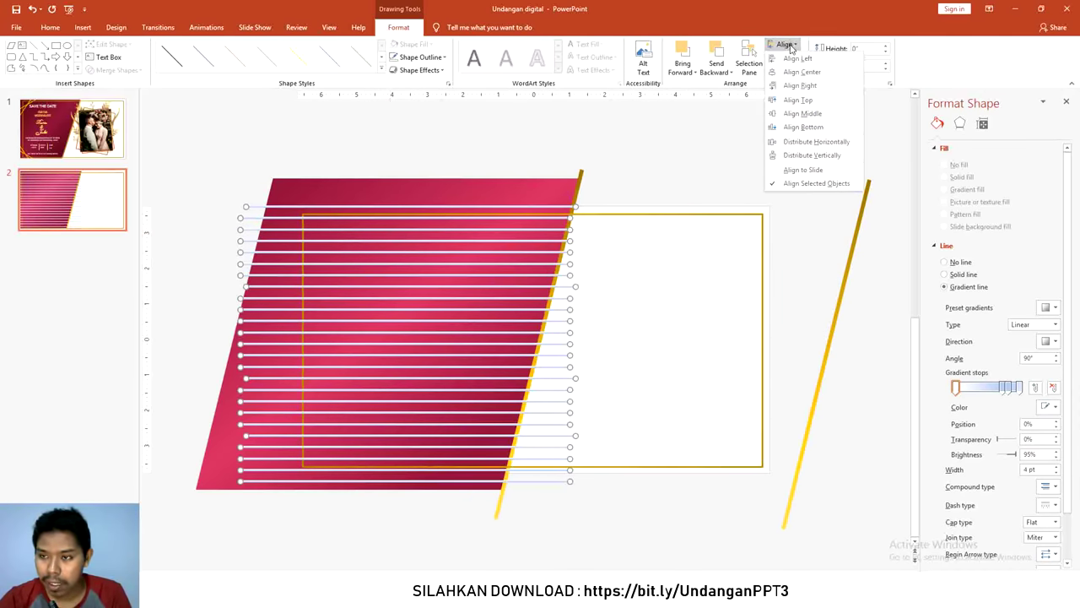
{"action": "left_click", "coordinate": [785, 43]}
{"action": "left_click", "coordinate": [591, 128]}
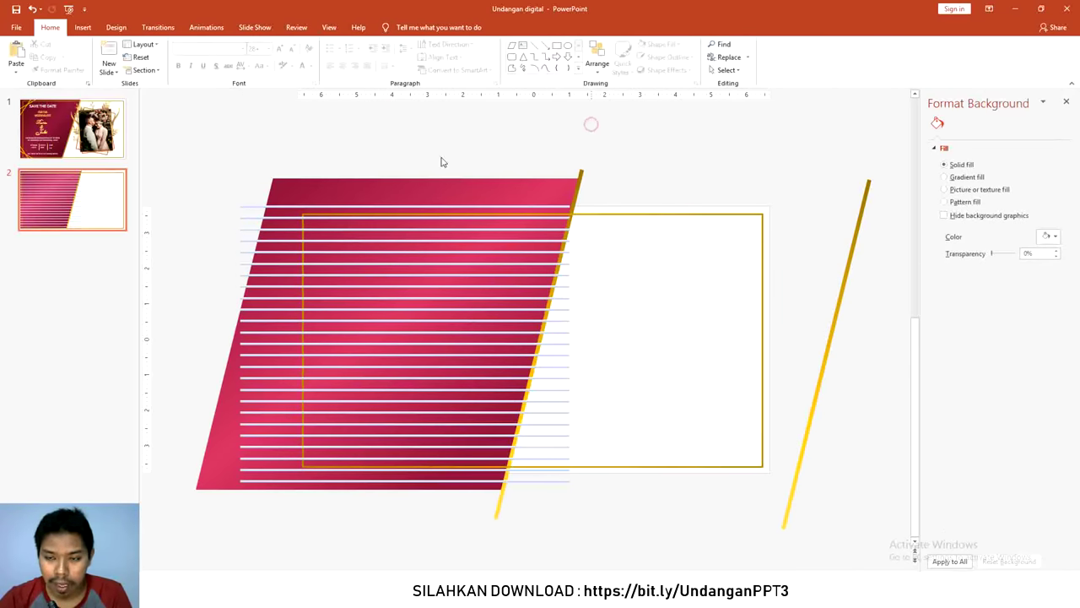
{"action": "left_click_drag", "start_coordinate": [219, 134], "coordinate": [624, 482]}
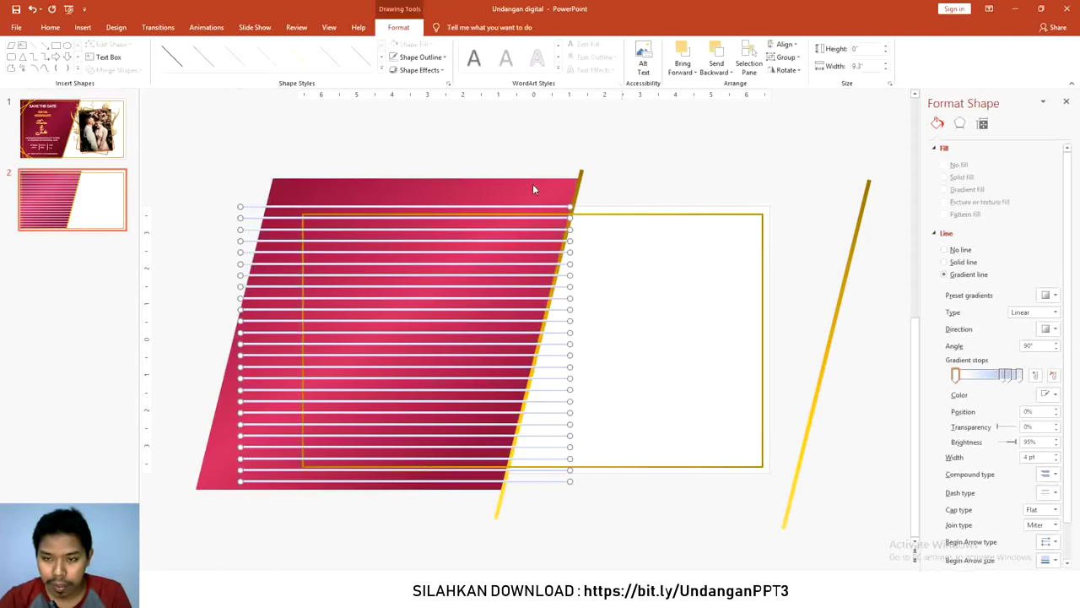
Move the lines' middle gradient stop to about 56% and set the end stop to 52% transparency.
{"action": "left_click", "coordinate": [532, 184]}
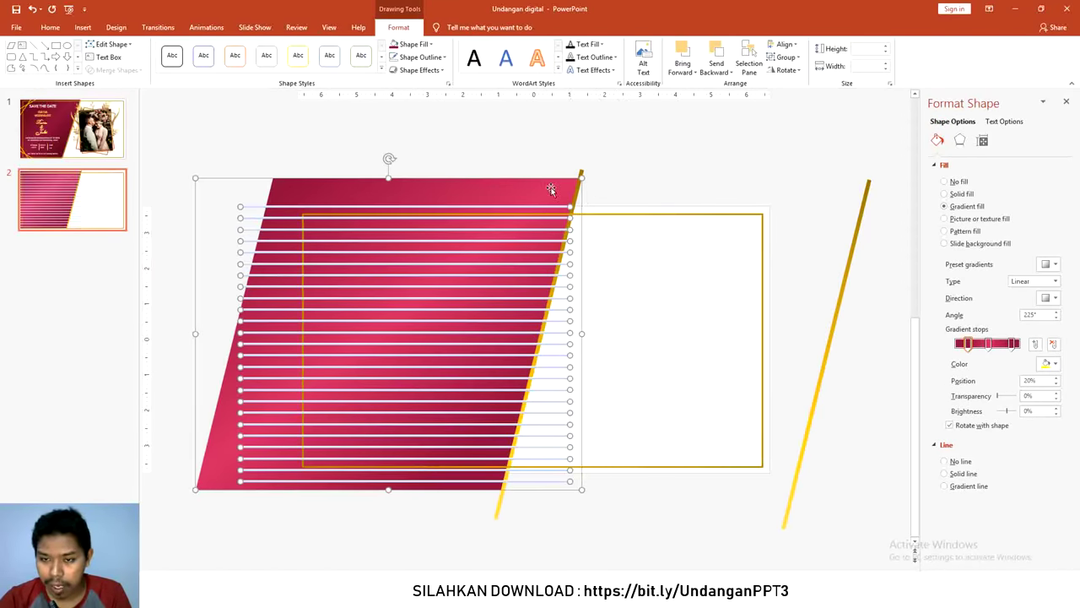
{"action": "left_click", "coordinate": [551, 190], "text": "shift"}
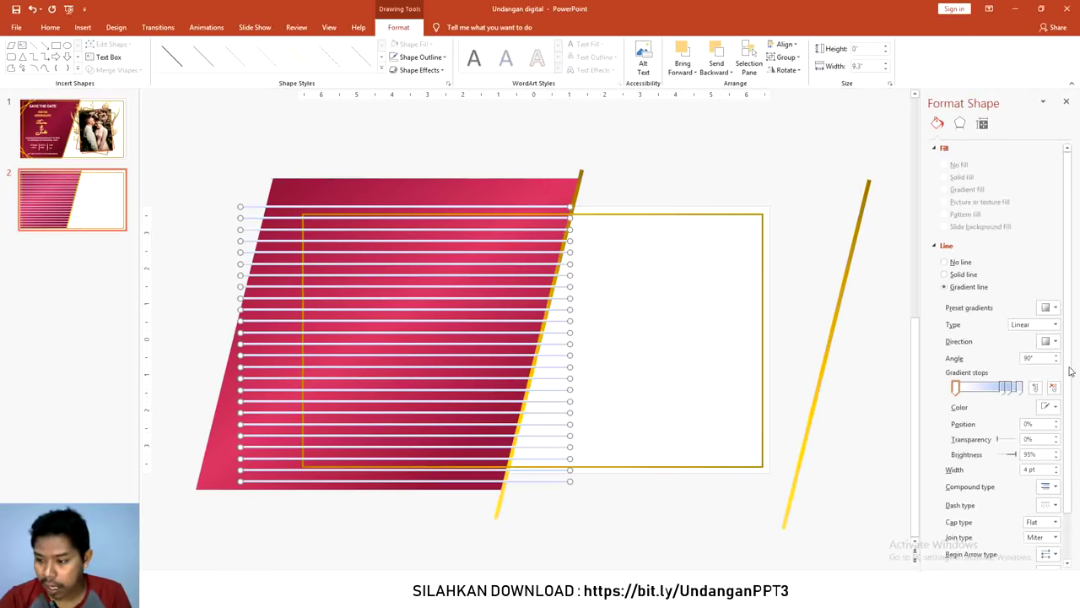
{"action": "scroll", "coordinate": [1068, 363], "scroll_direction": "down", "scroll_amount": 1}
{"action": "left_click", "coordinate": [1005, 342]}
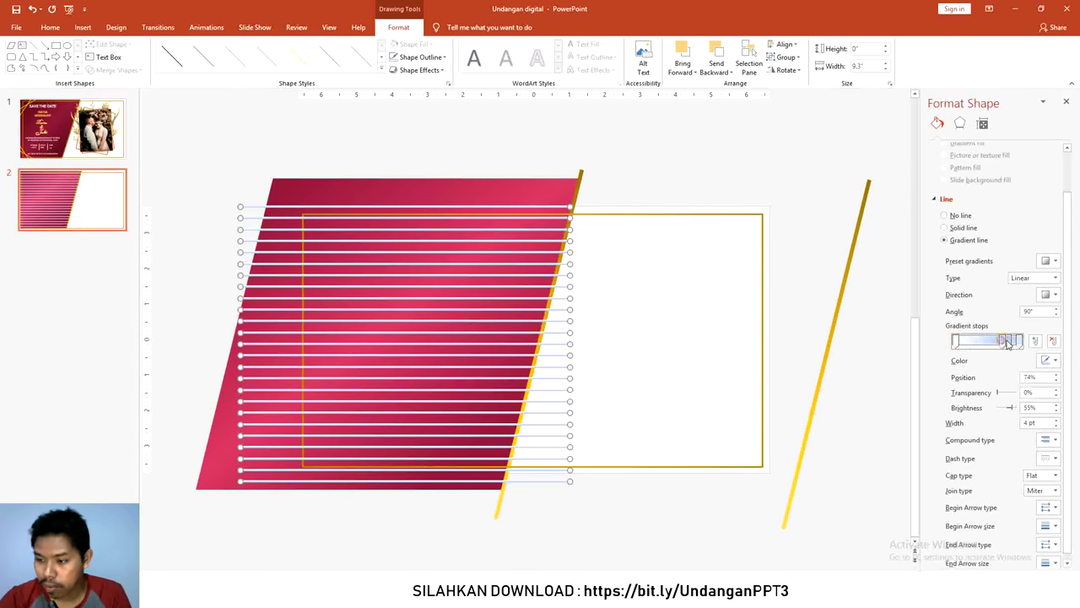
{"action": "left_click", "coordinate": [1052, 341]}
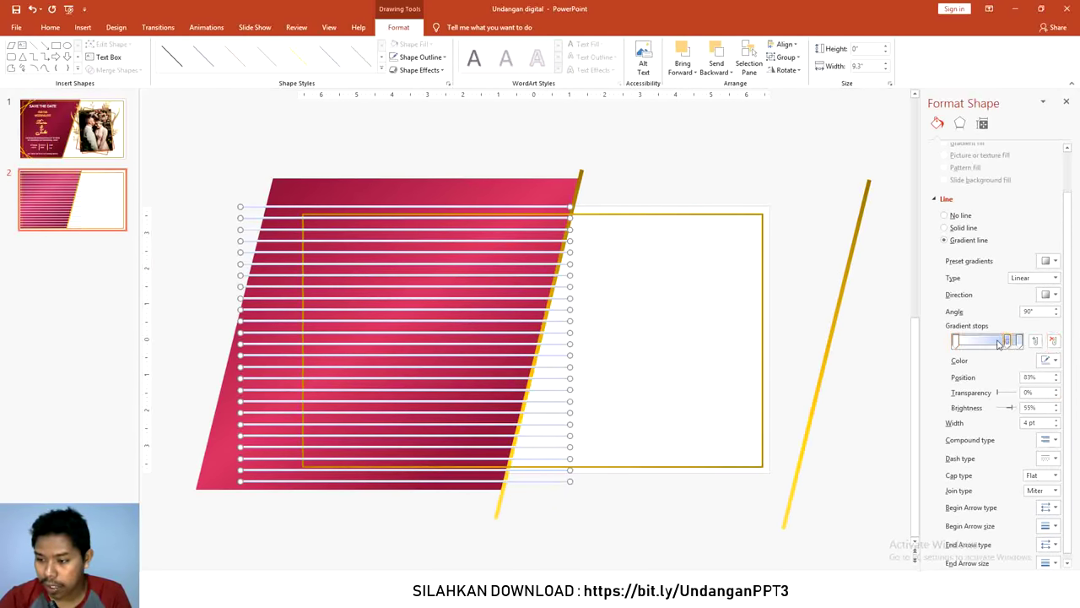
{"action": "left_click_drag", "start_coordinate": [1014, 342], "coordinate": [992, 341]}
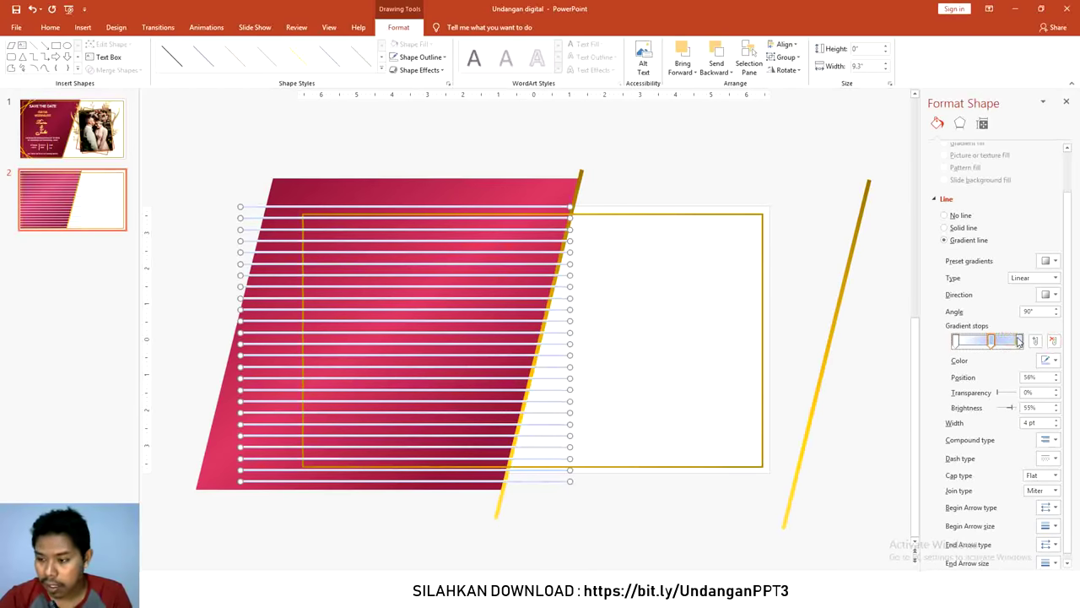
{"action": "left_click_drag", "start_coordinate": [997, 393], "coordinate": [1022, 394]}
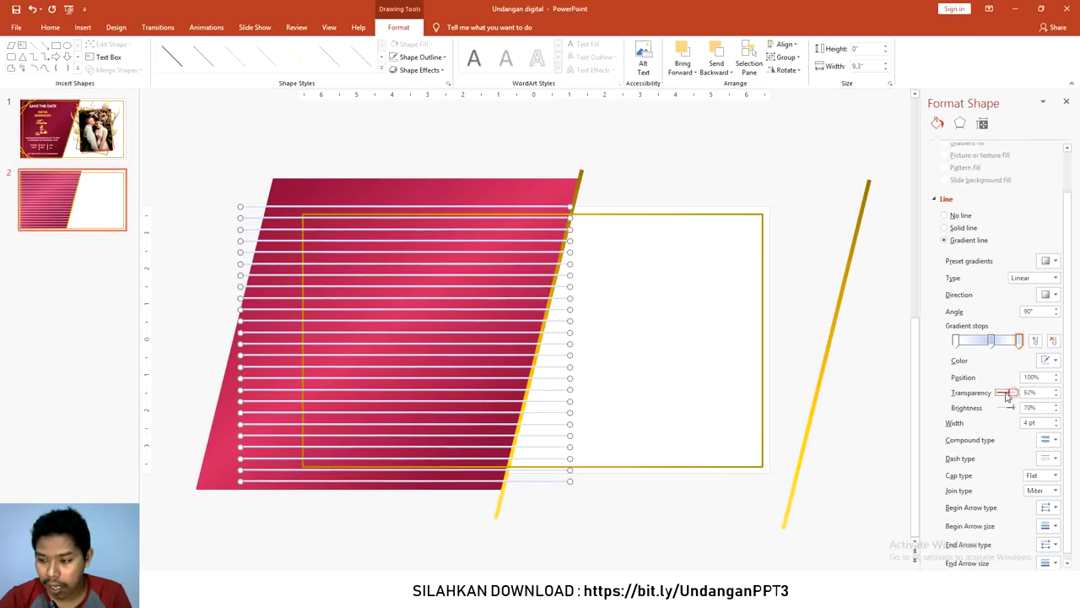
{"action": "left_click", "coordinate": [1017, 394]}
{"action": "left_click_drag", "start_coordinate": [1017, 395], "coordinate": [1006, 395]}
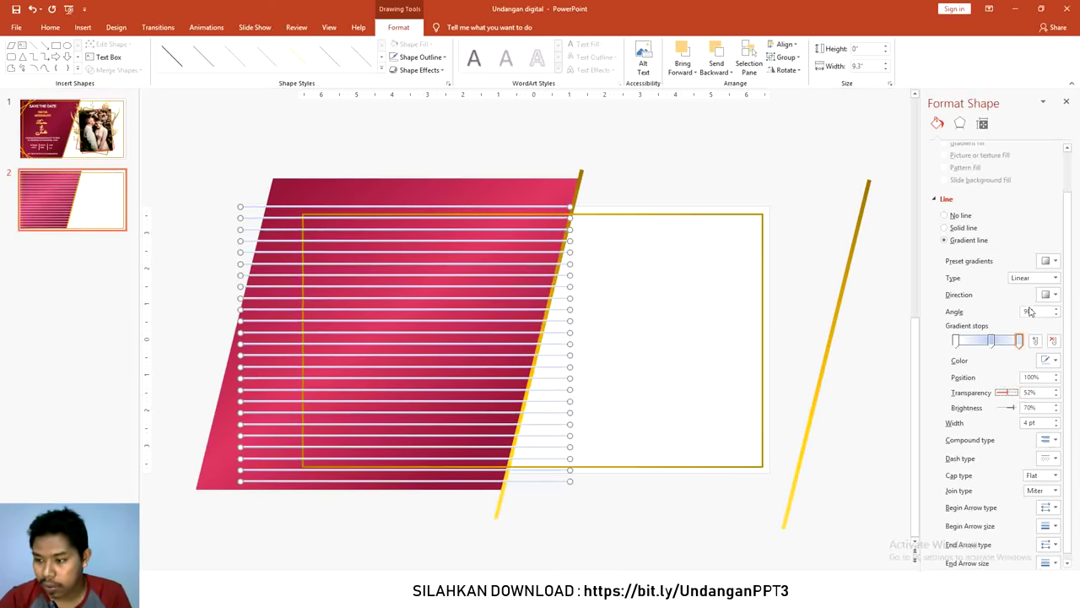
Make the first stop fully transparent, remove the 69% stop, and fully fade the middle.
{"action": "left_click", "coordinate": [1019, 341]}
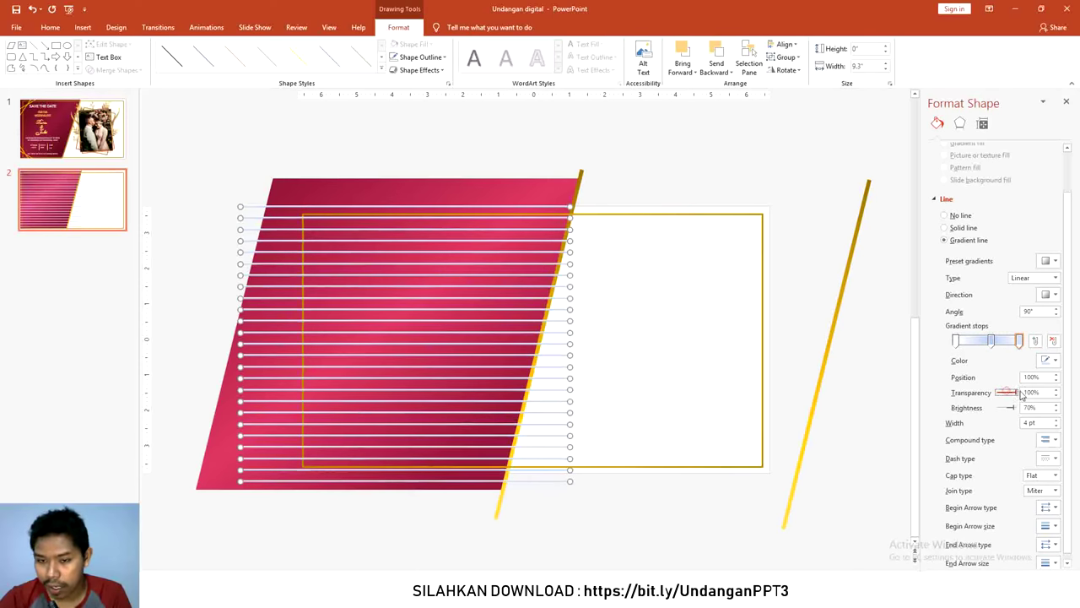
{"action": "left_click", "coordinate": [955, 341]}
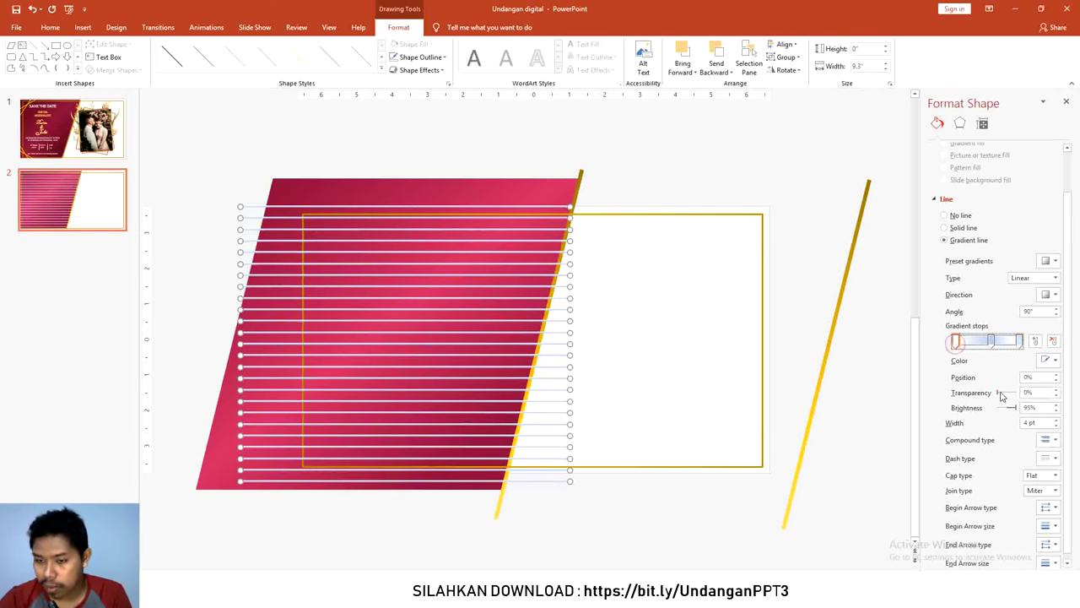
{"action": "left_click_drag", "start_coordinate": [998, 393], "coordinate": [1018, 393]}
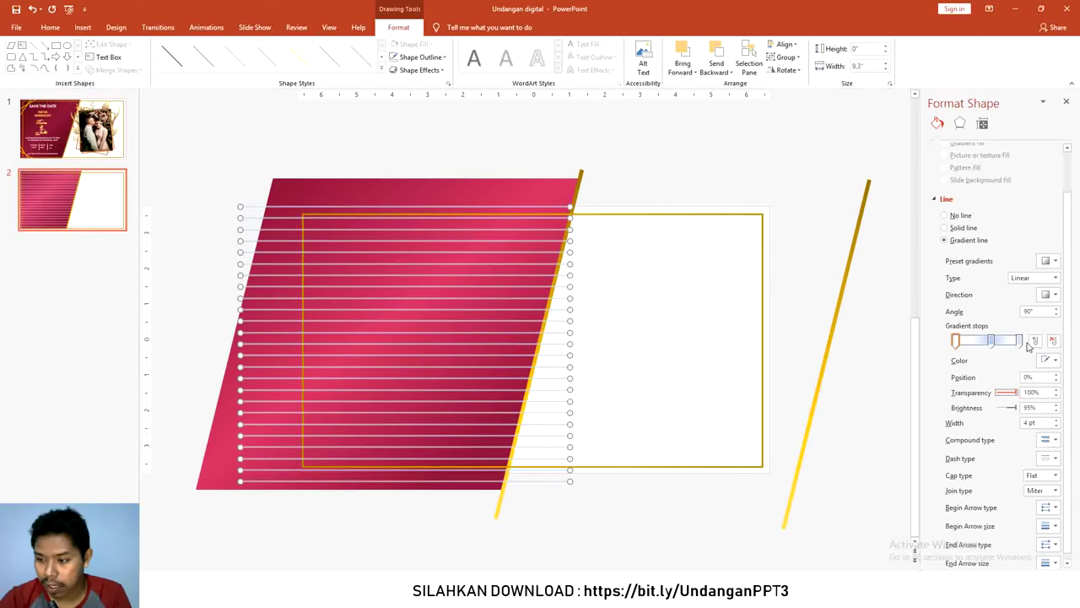
{"action": "left_click", "coordinate": [1019, 340]}
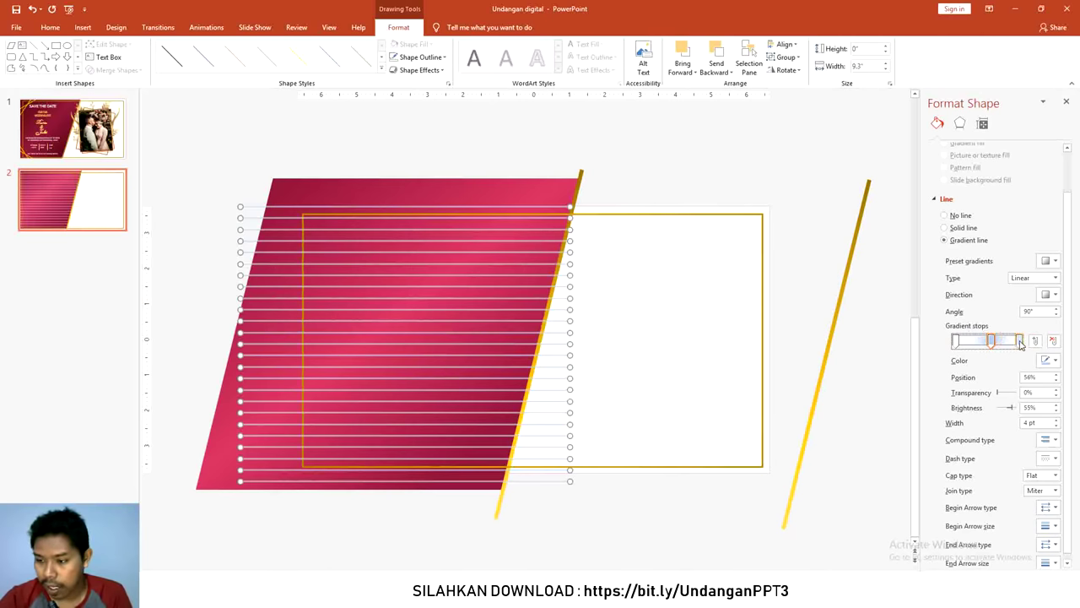
{"action": "left_click_drag", "start_coordinate": [1020, 340], "coordinate": [1001, 340]}
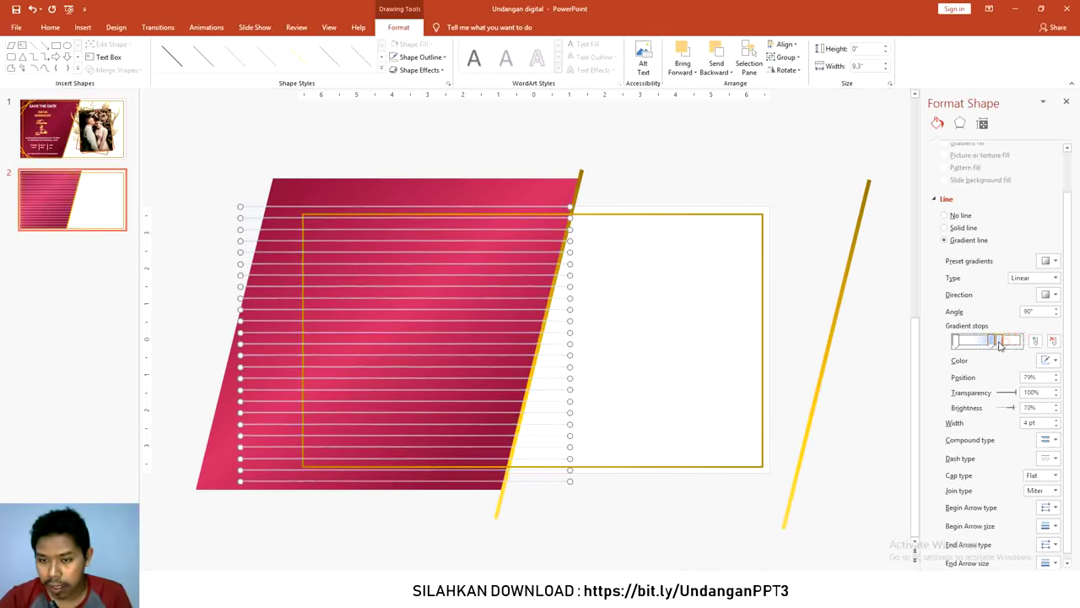
{"action": "left_click", "coordinate": [1051, 342]}
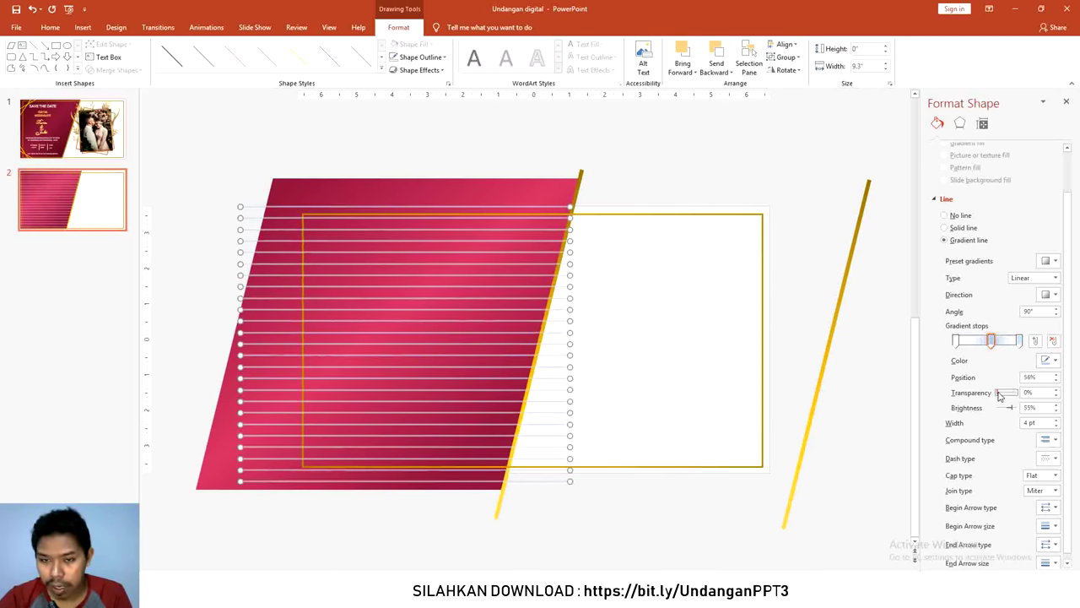
{"action": "left_click_drag", "start_coordinate": [998, 392], "coordinate": [1013, 394]}
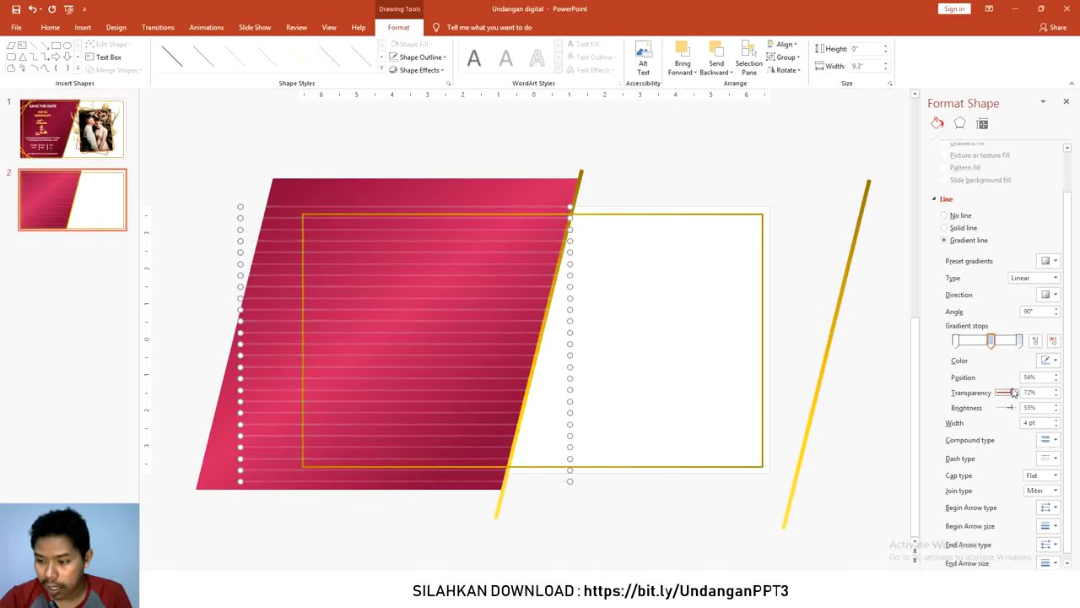
{"action": "mouse_move", "coordinate": [1015, 395]}
{"action": "left_mouse_down"}
{"action": "mouse_move", "coordinate": [1006, 394]}
{"action": "mouse_move", "coordinate": [1015, 407]}
{"action": "left_mouse_up"}
Make the stripes' right end much less transparent and fine-tune the left and middle stops.
{"action": "left_click", "coordinate": [1020, 340]}
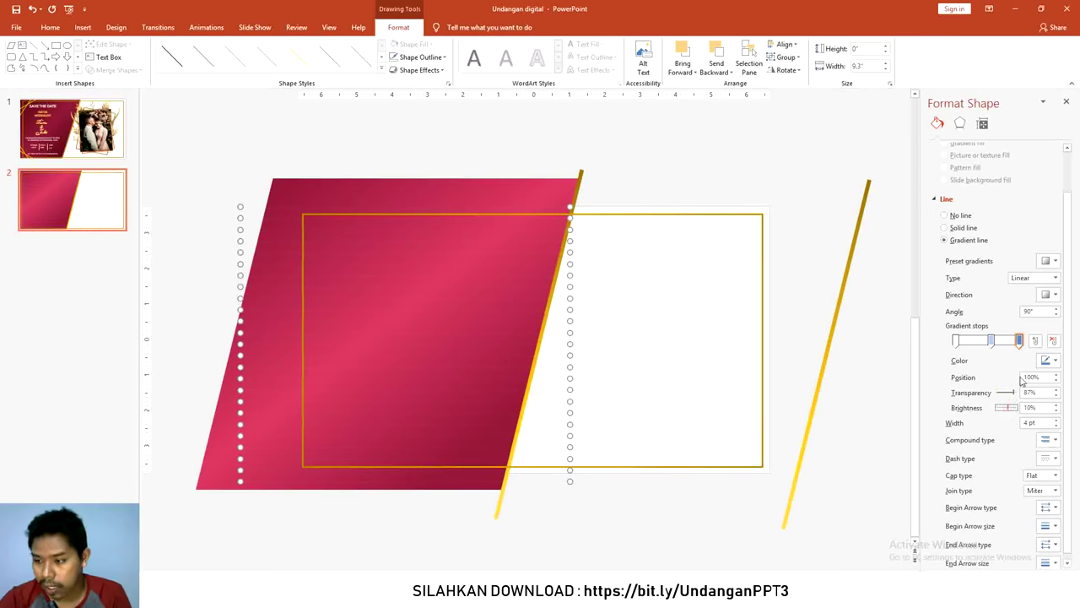
{"action": "left_click", "coordinate": [1019, 340]}
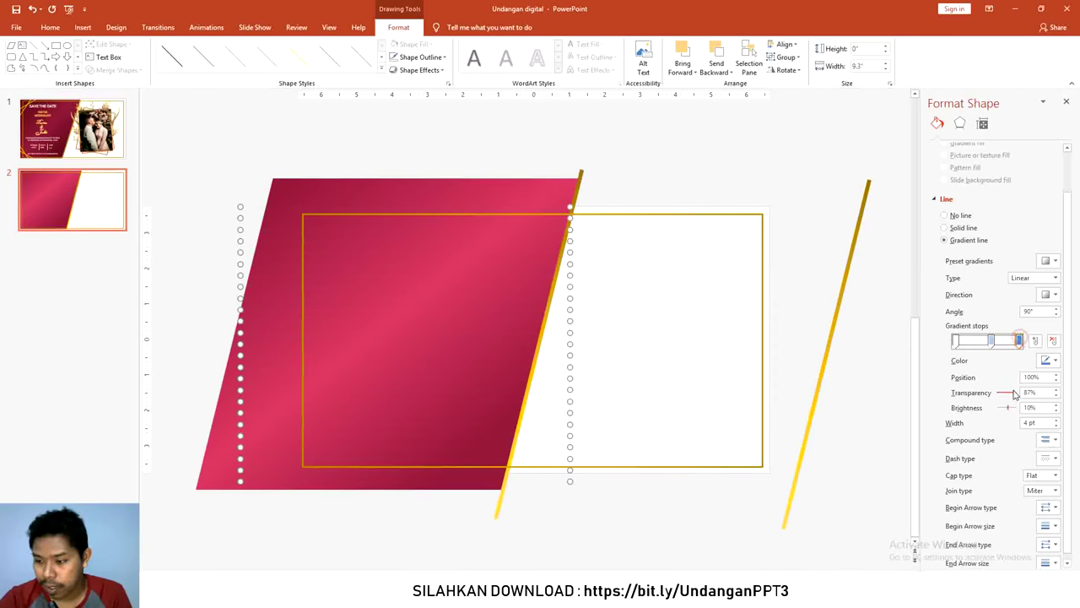
{"action": "left_click_drag", "start_coordinate": [1015, 394], "coordinate": [1001, 397]}
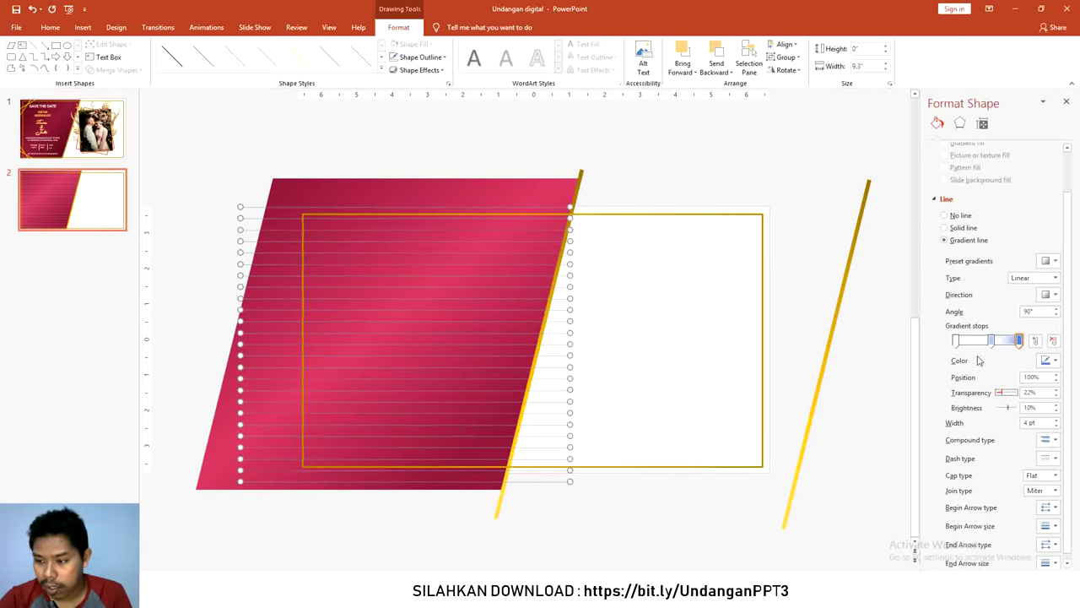
{"action": "left_click", "coordinate": [956, 340]}
{"action": "left_click_drag", "start_coordinate": [1015, 397], "coordinate": [1004, 397]}
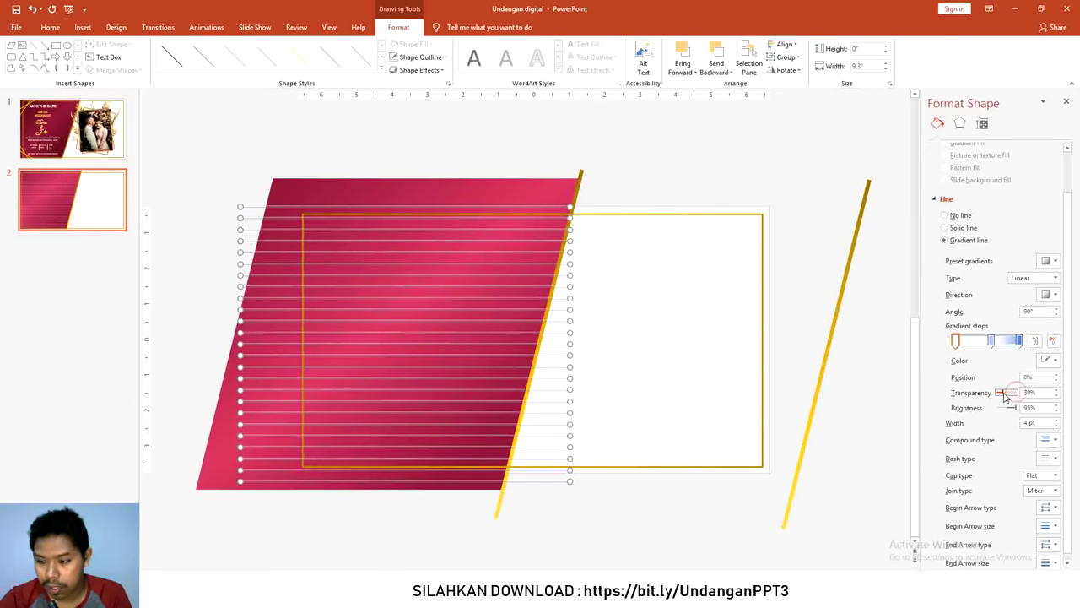
{"action": "left_click", "coordinate": [991, 342]}
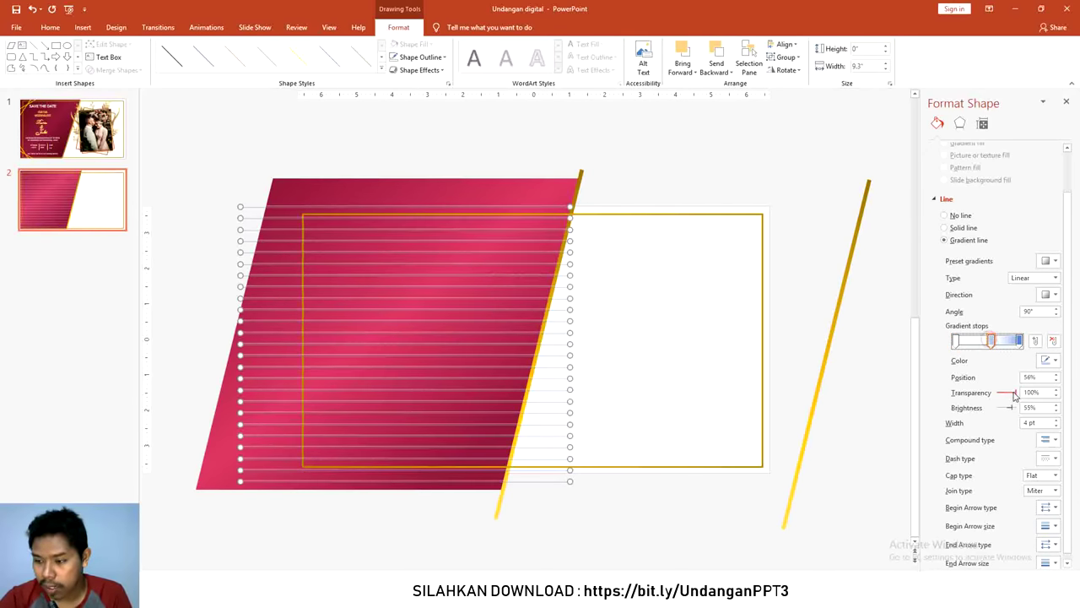
{"action": "left_click_drag", "start_coordinate": [1015, 396], "coordinate": [1024, 397]}
{"action": "left_click", "coordinate": [547, 161]}
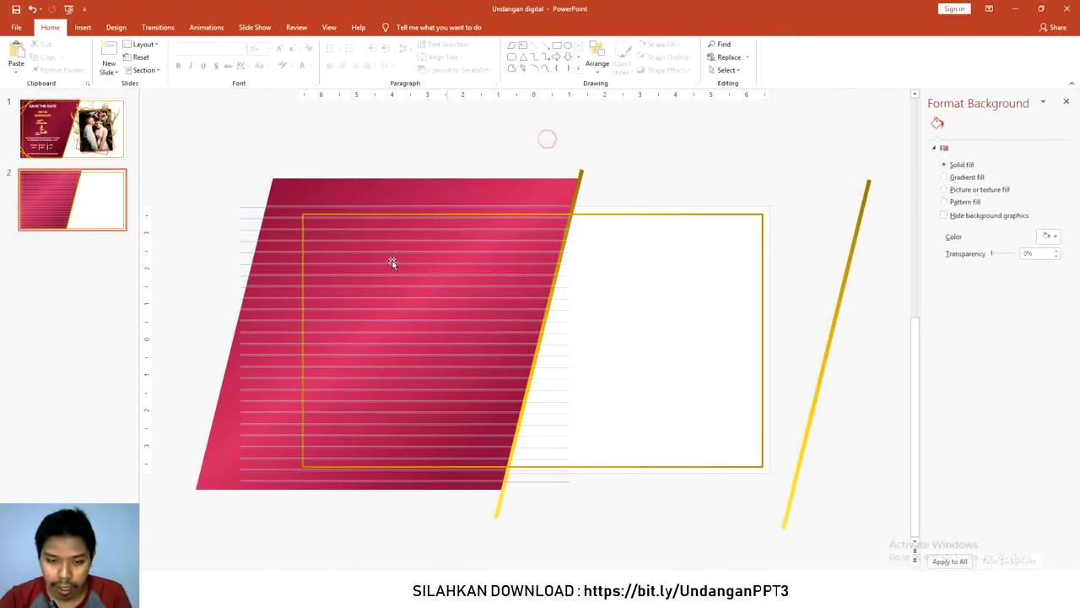
Select all the horizontal lines and set their gradient direction to Linear Right.
{"action": "left_click", "coordinate": [328, 262]}
{"action": "scroll", "coordinate": [331, 258], "scroll_direction": "up", "scroll_amount": 2}
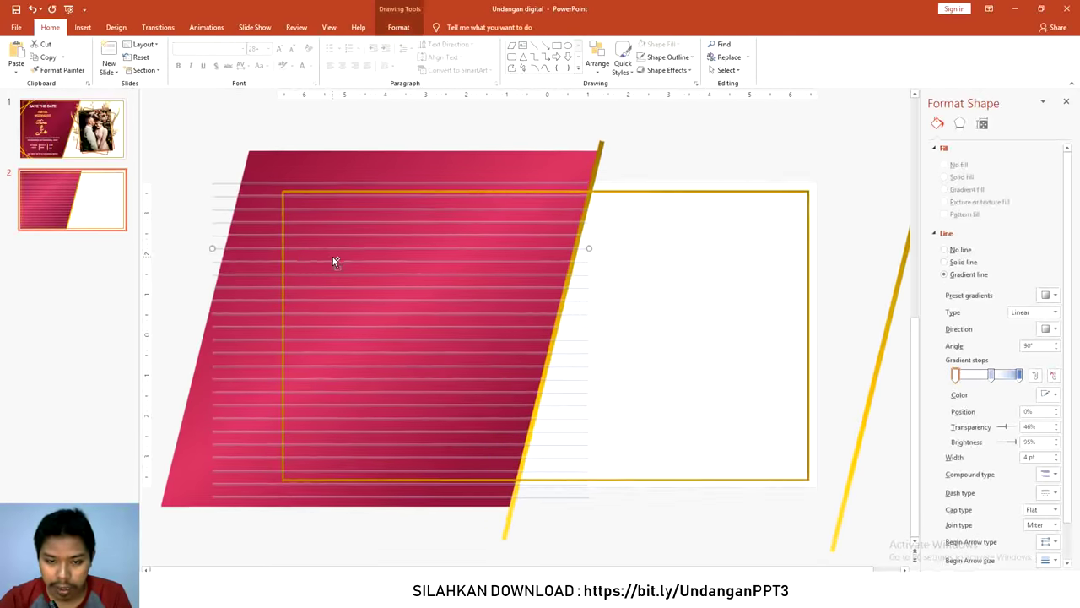
{"action": "scroll", "coordinate": [337, 255], "scroll_direction": "up", "scroll_amount": 5}
{"action": "left_click", "coordinate": [367, 251]}
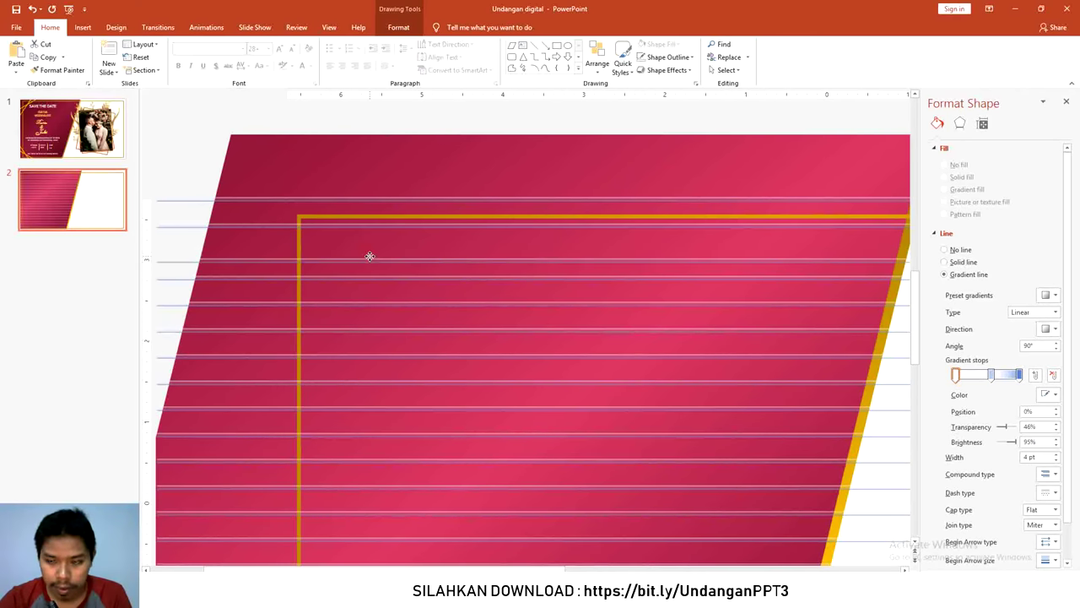
{"action": "scroll", "coordinate": [546, 250], "scroll_direction": "down", "scroll_amount": 2}
{"action": "scroll", "coordinate": [546, 248], "scroll_direction": "down", "scroll_amount": 1}
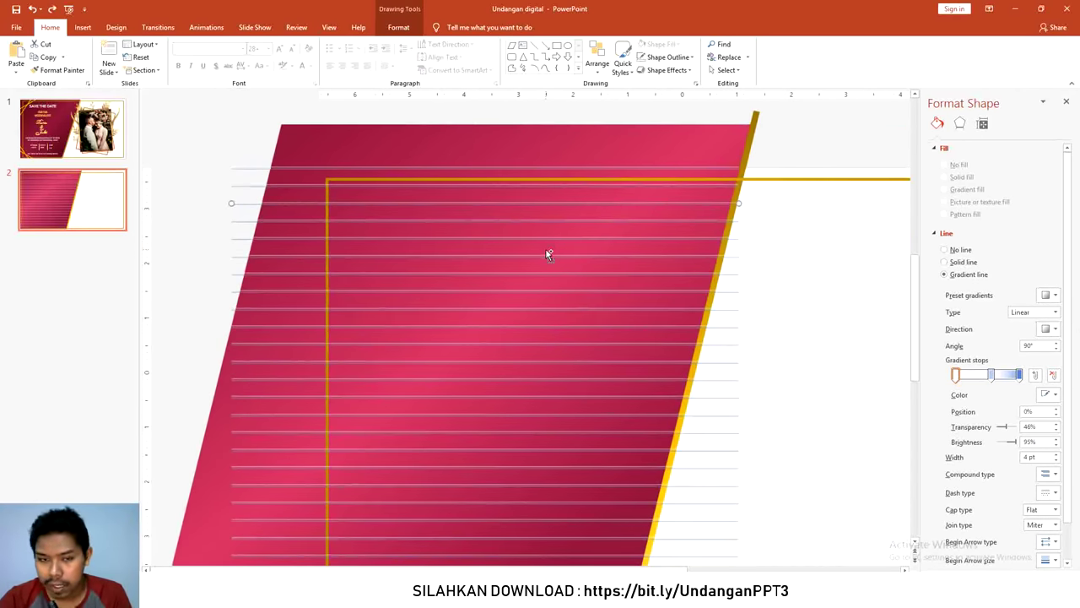
{"action": "scroll", "coordinate": [257, 179], "scroll_direction": "down", "scroll_amount": 1}
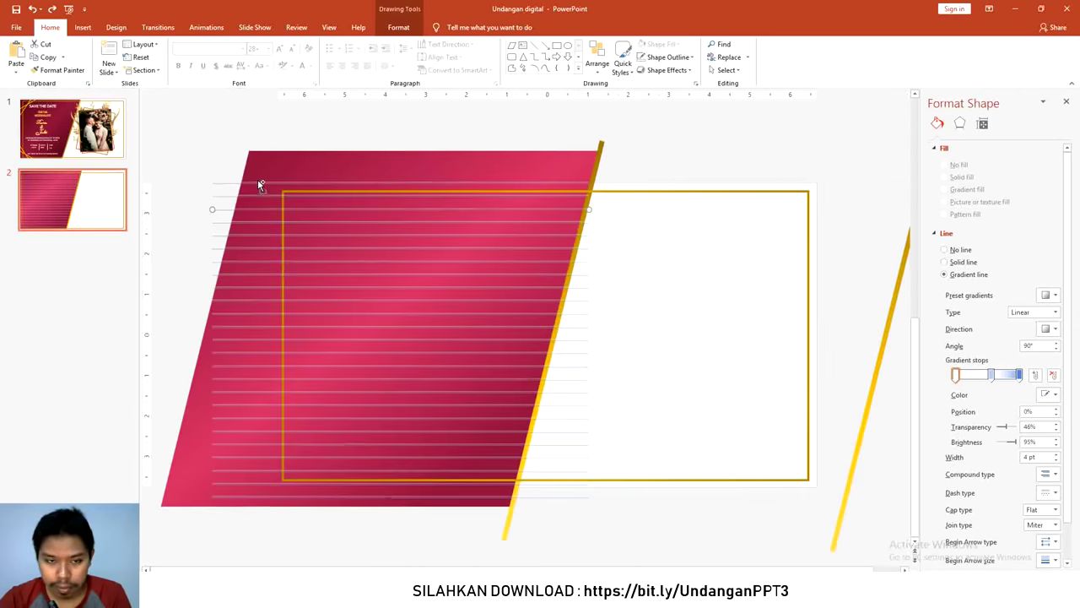
{"action": "left_click", "coordinate": [195, 165]}
{"action": "left_click_drag", "start_coordinate": [182, 160], "coordinate": [659, 510]}
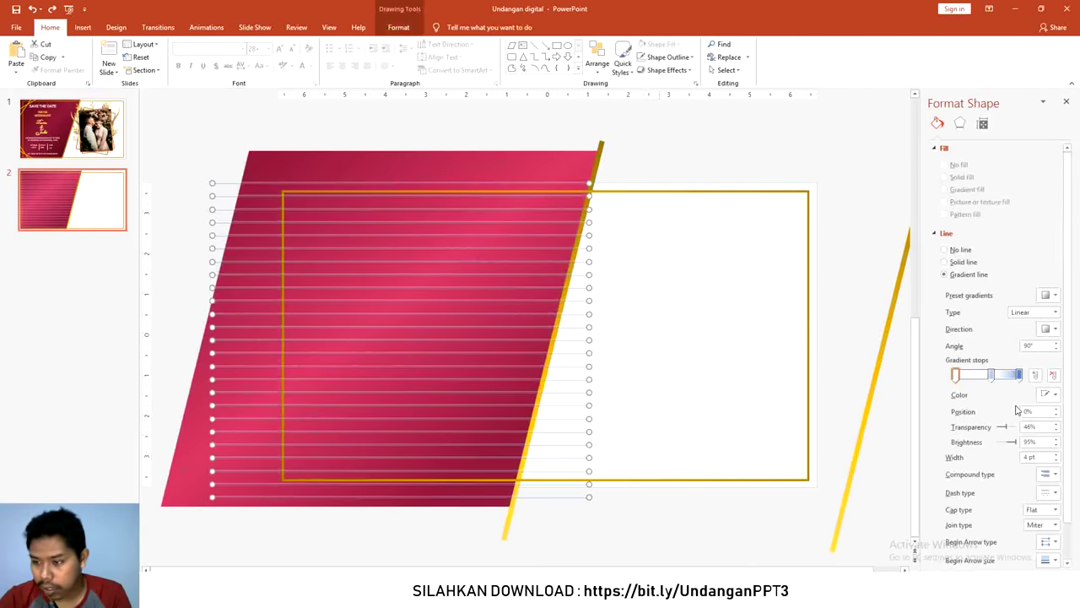
{"action": "left_click", "coordinate": [1050, 329]}
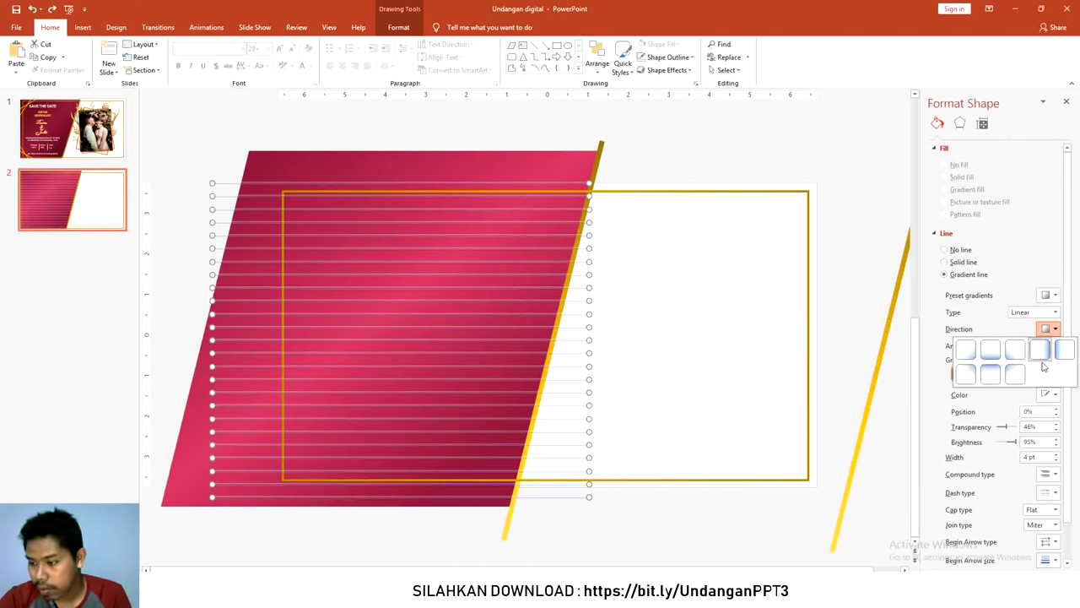
{"action": "left_click", "coordinate": [1039, 349]}
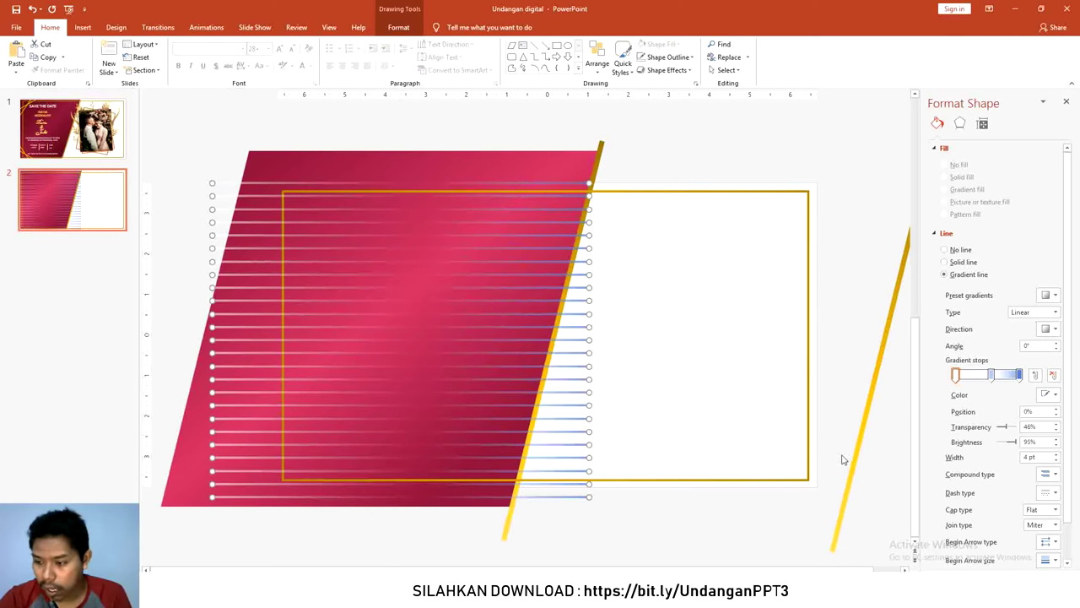
Raise transparency on the right and left stops, leaving the start stop 98% transparent.
{"action": "left_click", "coordinate": [1020, 375]}
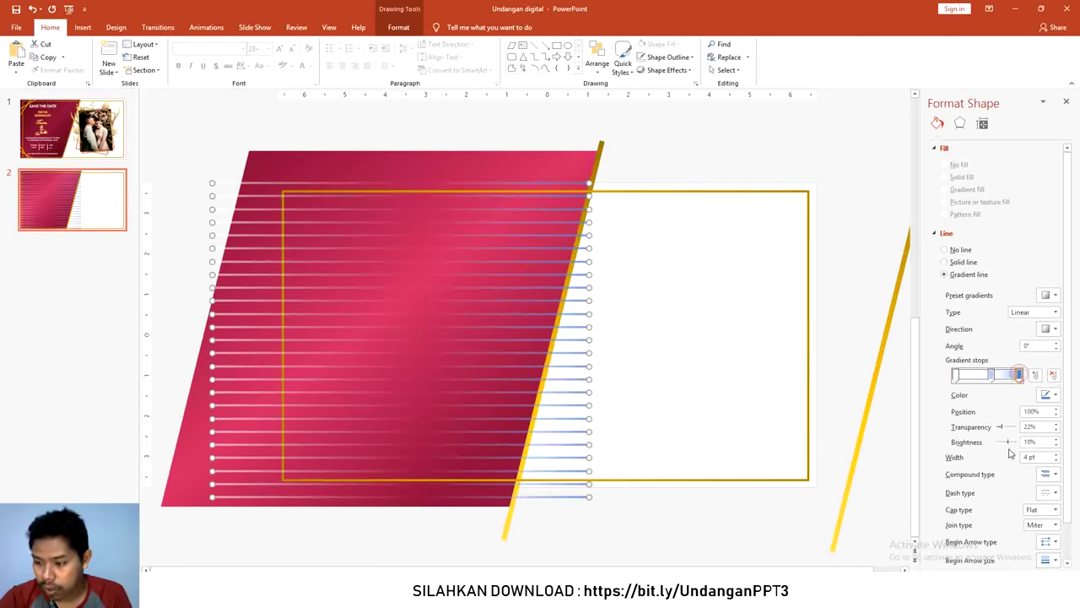
{"action": "left_click_drag", "start_coordinate": [1006, 430], "coordinate": [1012, 429]}
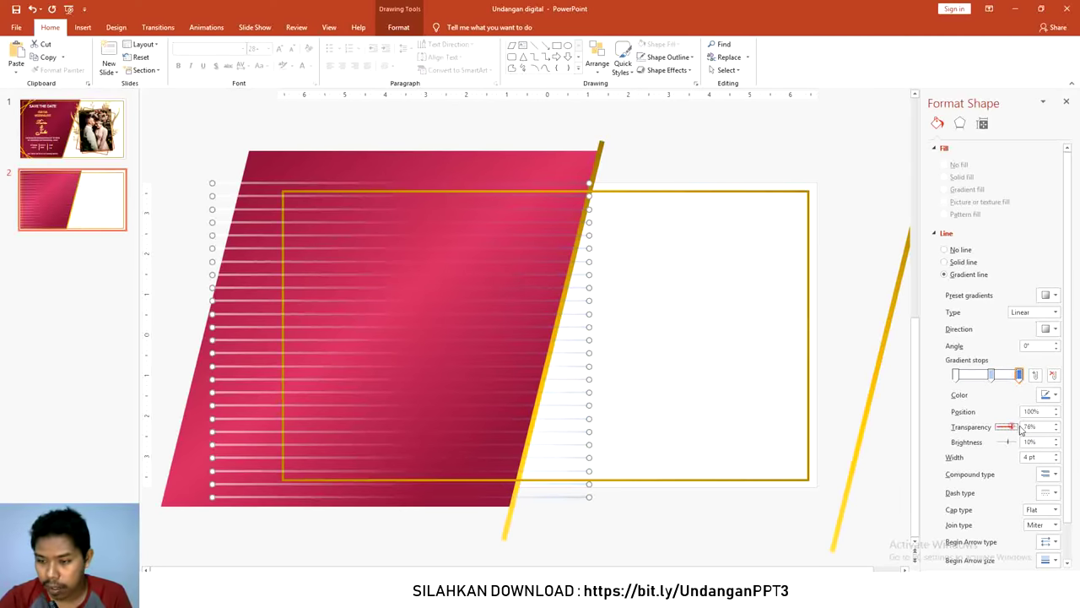
{"action": "left_click_drag", "start_coordinate": [1021, 431], "coordinate": [1016, 430]}
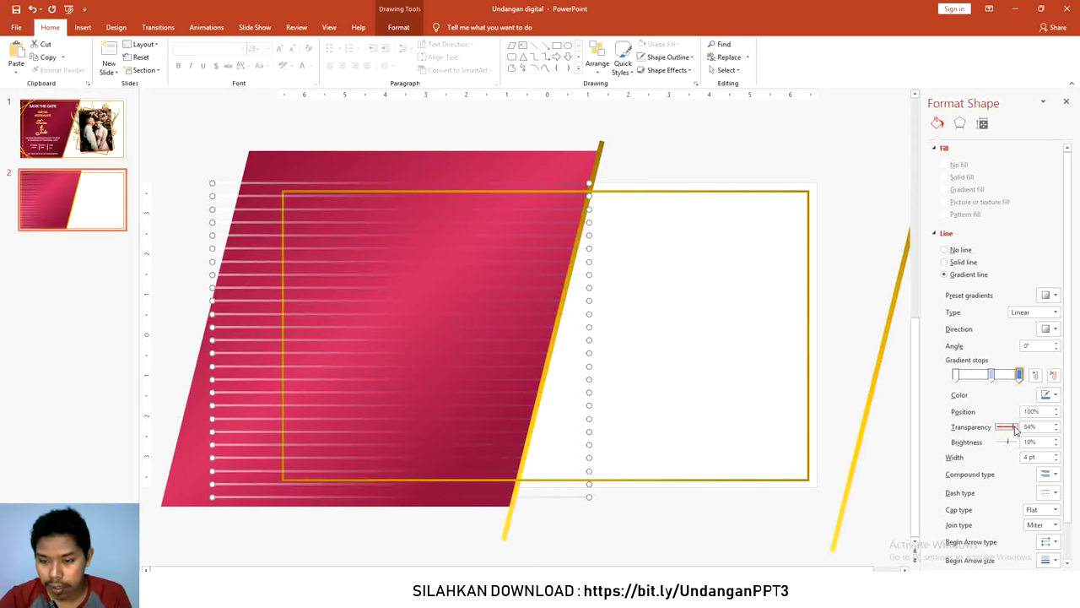
{"action": "left_click", "coordinate": [956, 375]}
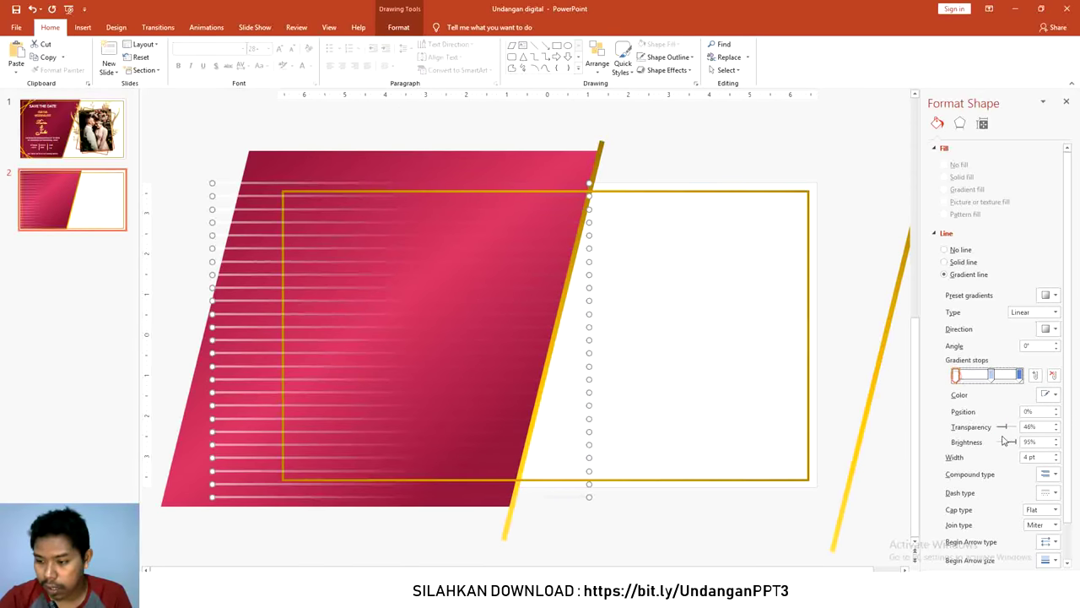
{"action": "left_click_drag", "start_coordinate": [1009, 428], "coordinate": [1017, 432]}
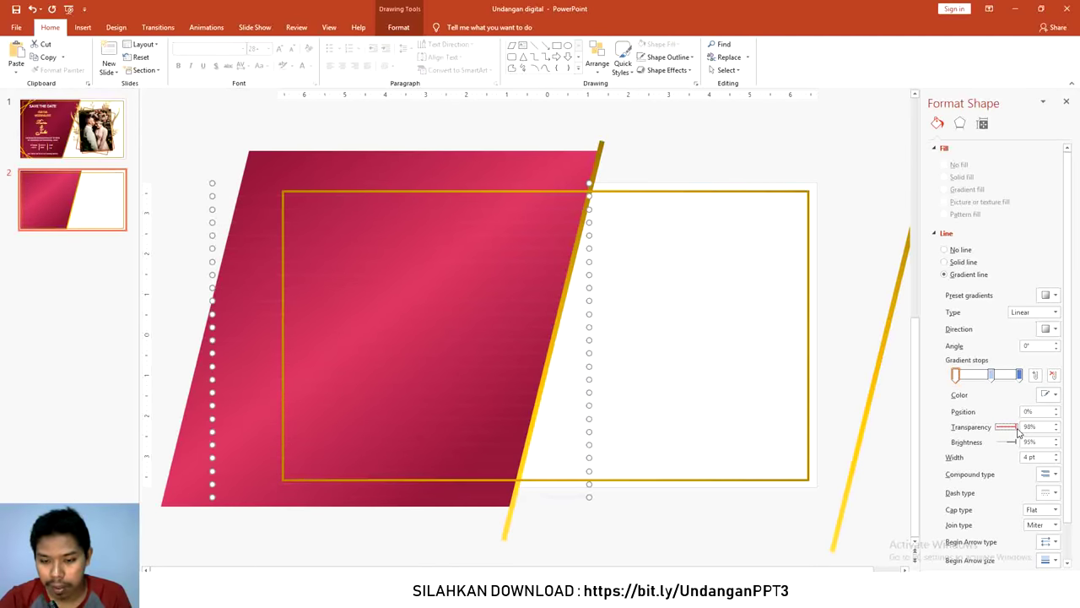
Duplicate the maroon parallelogram onto the right half of the slide.
{"action": "left_click", "coordinate": [436, 242]}
{"action": "scroll", "coordinate": [437, 242], "scroll_direction": "up", "scroll_amount": 2, "text": "ctrl"}
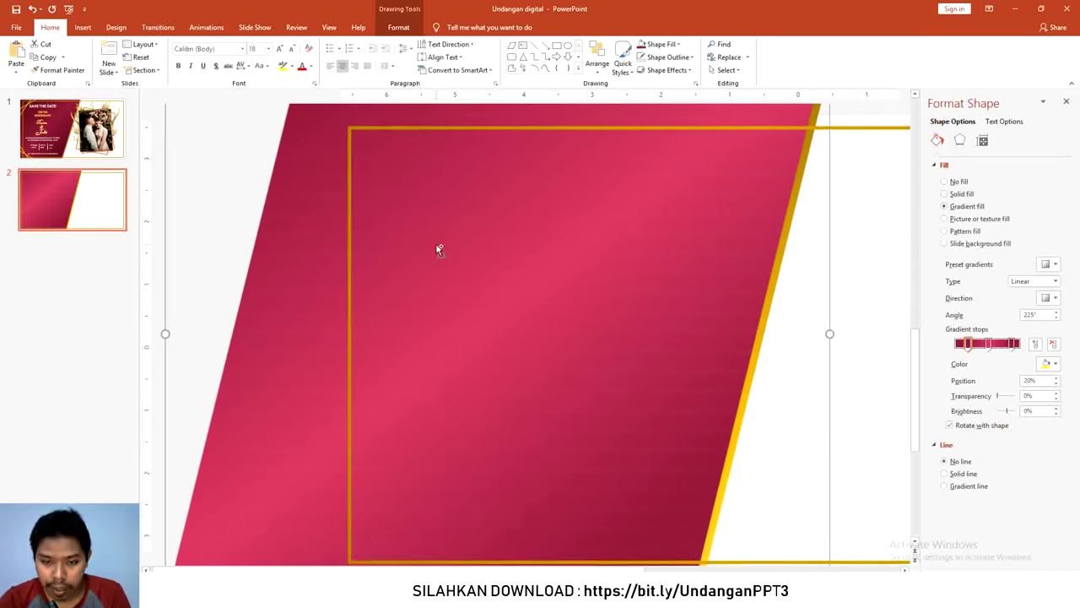
{"action": "scroll", "coordinate": [436, 243], "scroll_direction": "up", "scroll_amount": 1, "text": "ctrl"}
{"action": "scroll", "coordinate": [437, 248], "scroll_direction": "down", "scroll_amount": 2, "text": "ctrl"}
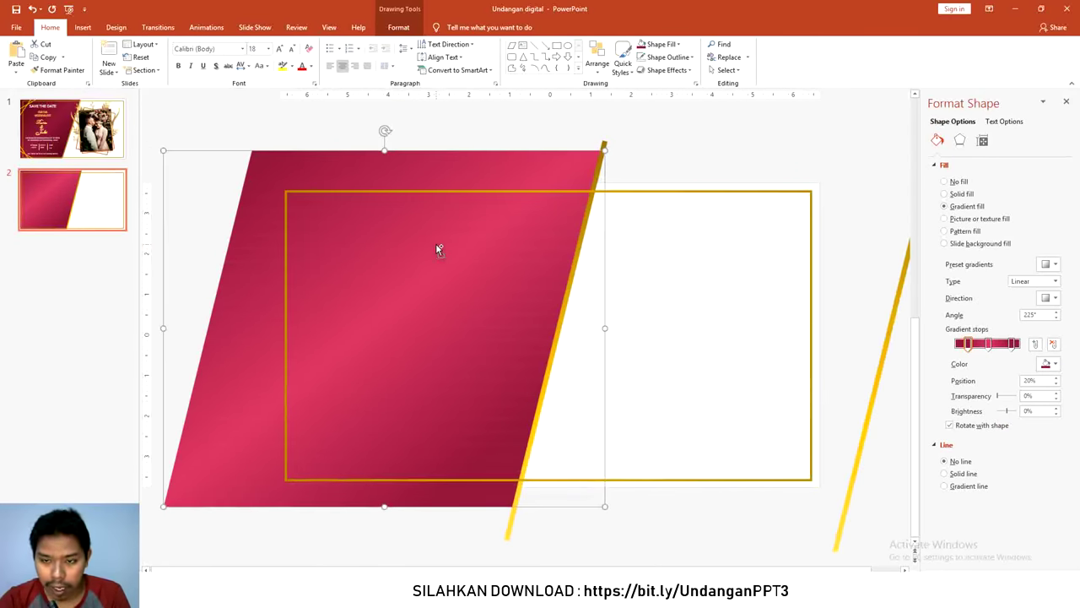
{"action": "left_click", "coordinate": [634, 140]}
{"action": "scroll", "coordinate": [563, 179], "scroll_direction": "down", "scroll_amount": 1, "text": "ctrl"}
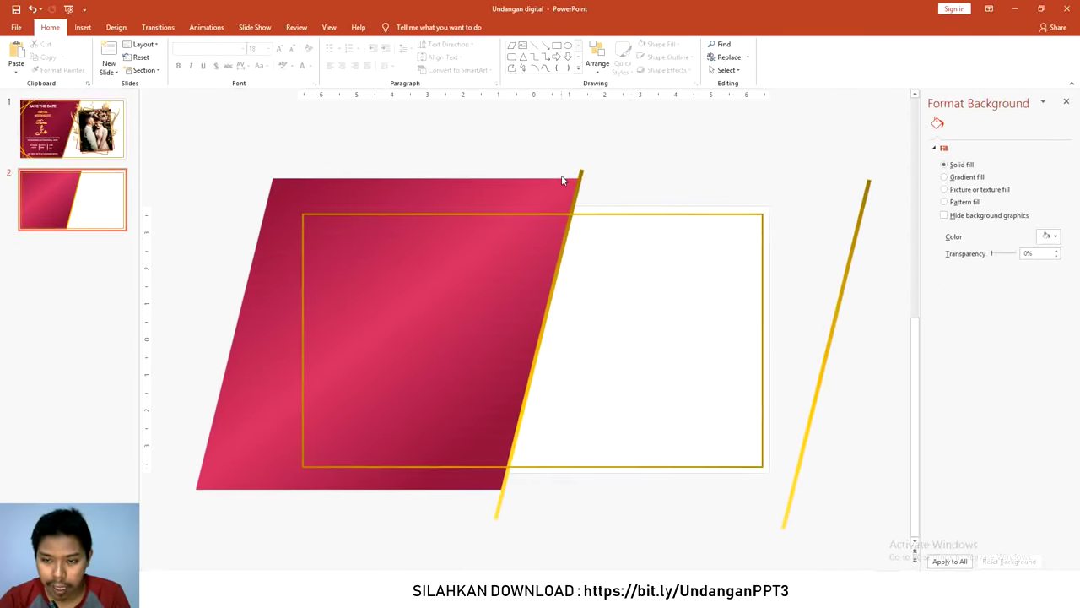
{"action": "left_click", "coordinate": [299, 195]}
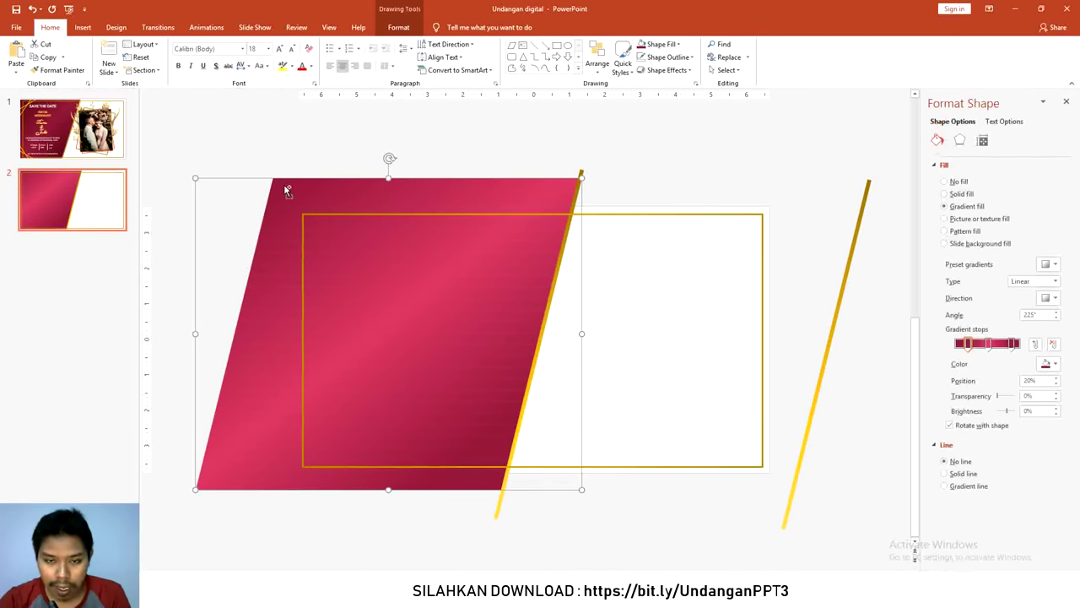
{"action": "left_click_drag", "start_coordinate": [285, 191], "coordinate": [589, 211]}
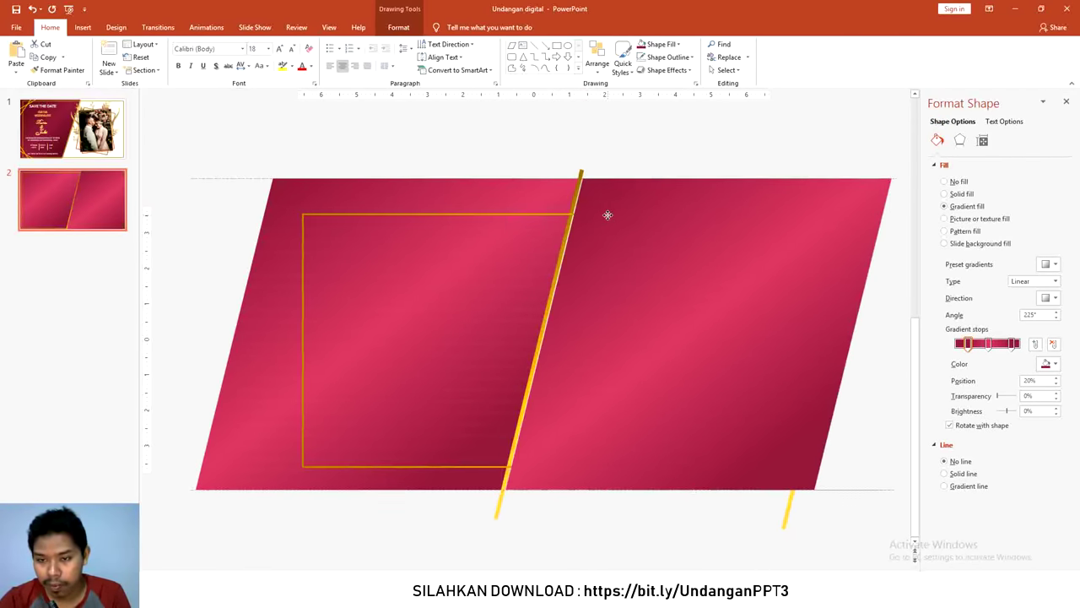
Fill the copied parallelogram white and send it behind the red shape.
{"action": "left_click", "coordinate": [398, 27]}
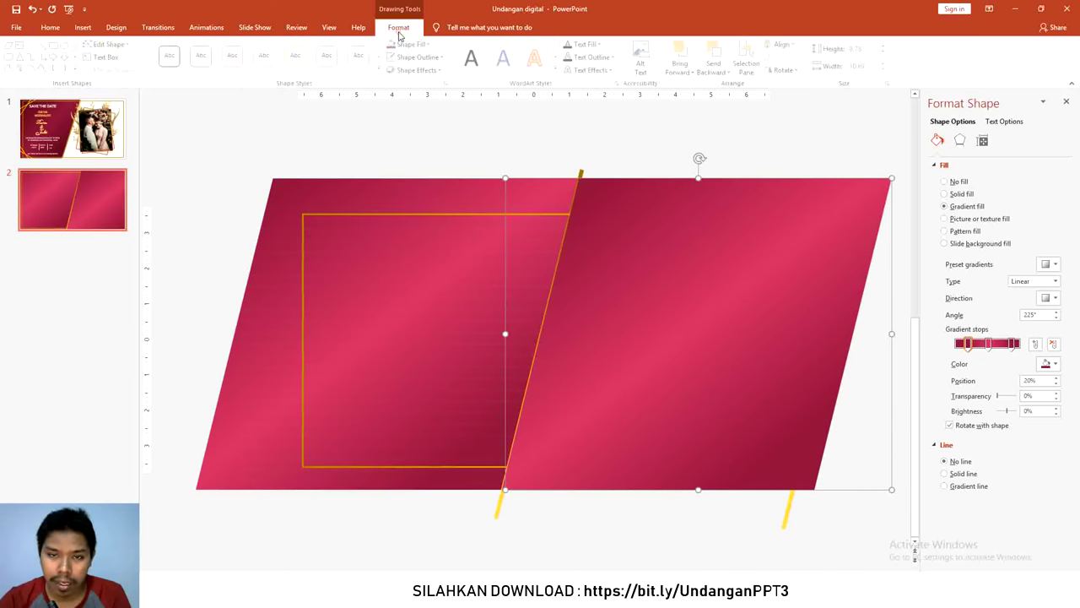
{"action": "left_click", "coordinate": [411, 44]}
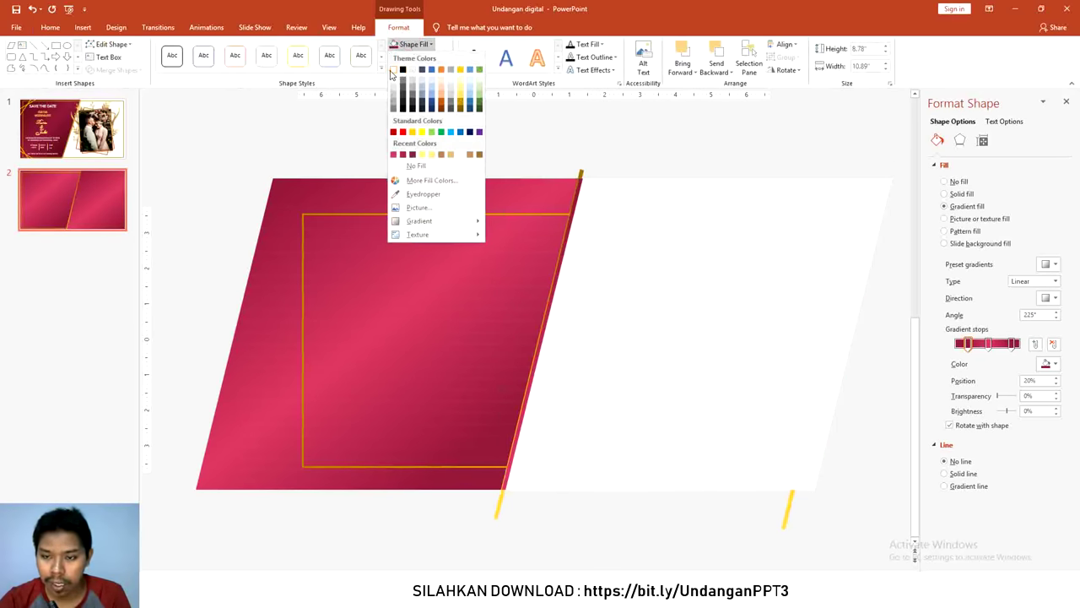
{"action": "left_click", "coordinate": [394, 69]}
{"action": "scroll", "coordinate": [472, 242], "scroll_direction": "up", "scroll_amount": 3}
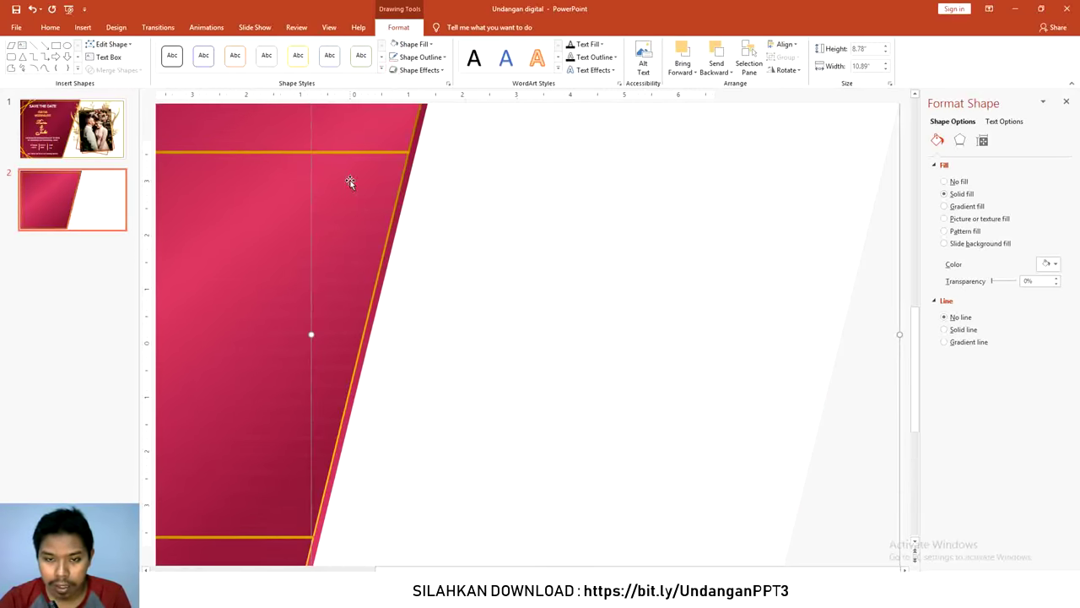
{"action": "scroll", "coordinate": [359, 210], "scroll_direction": "down", "scroll_amount": 3}
{"action": "right_click", "coordinate": [646, 242]}
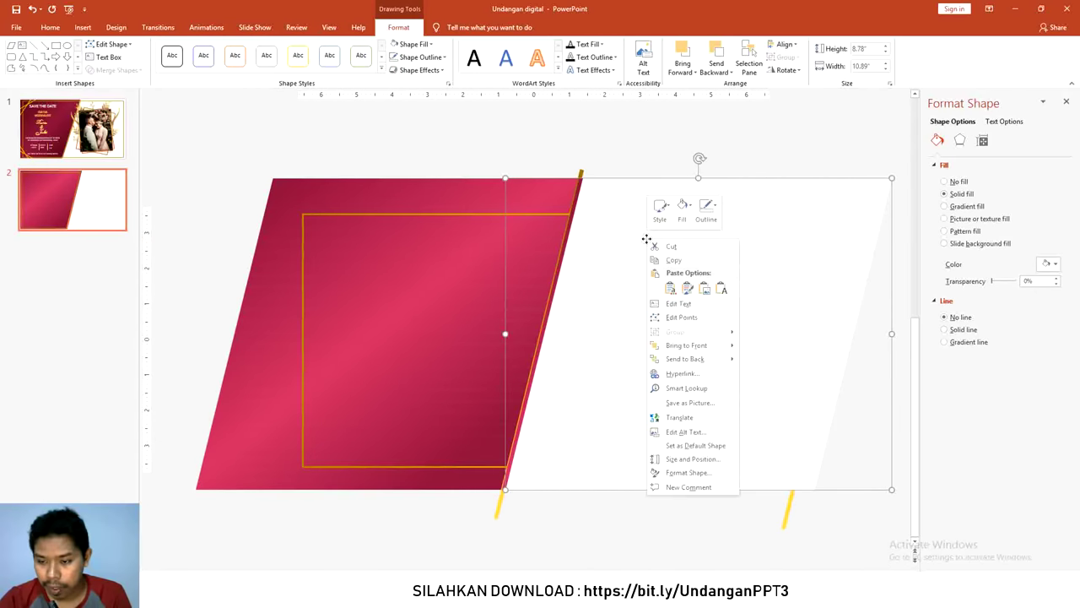
{"action": "left_click", "coordinate": [687, 359]}
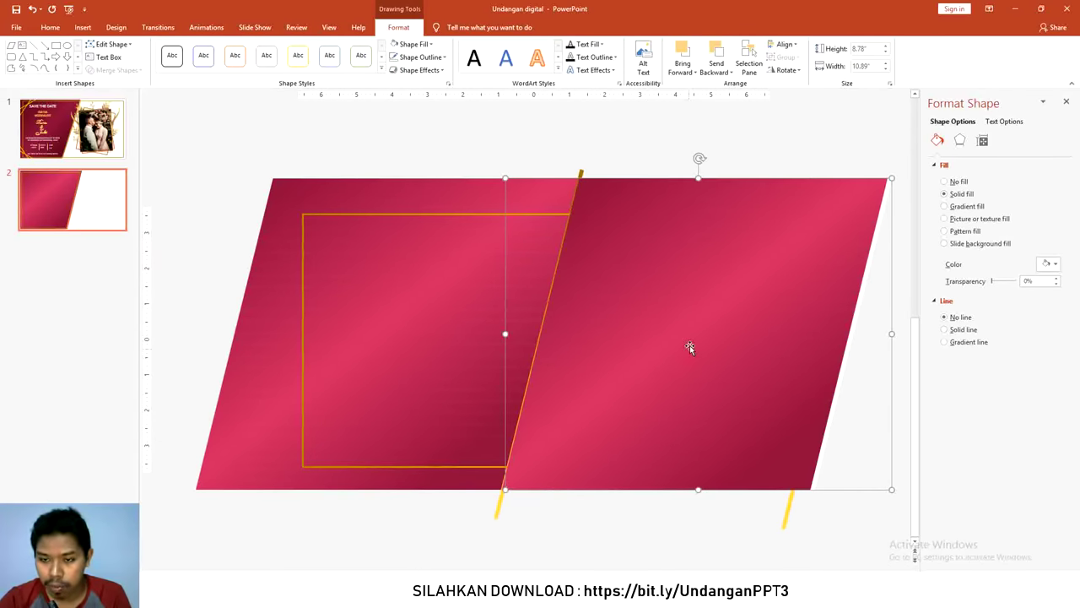
Select and slightly nudge the right maroon gradient parallelogram.
{"action": "left_click", "coordinate": [661, 207]}
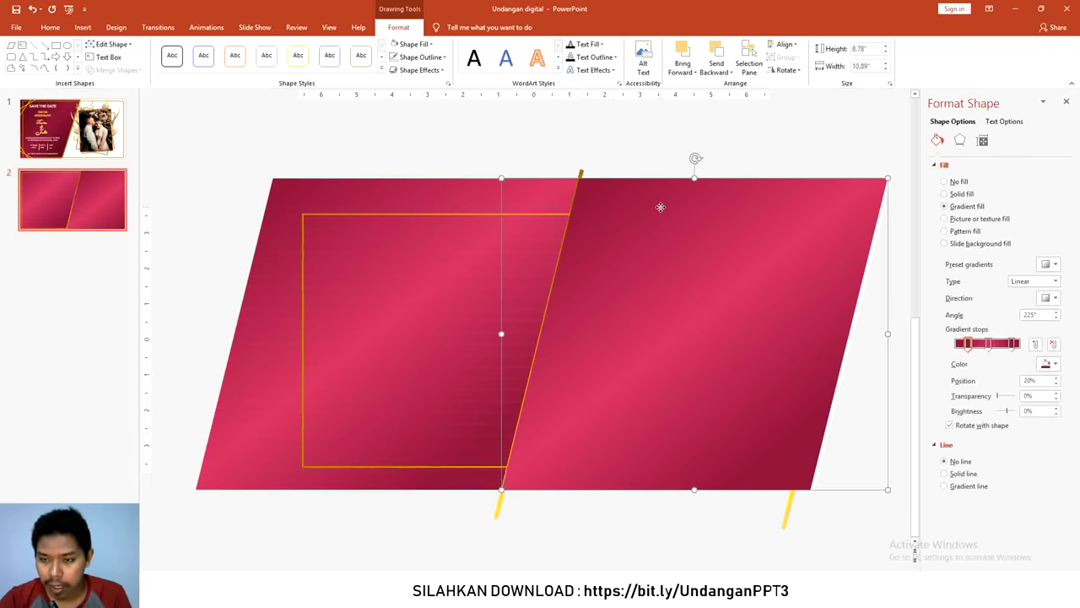
{"action": "left_click", "coordinate": [694, 211]}
{"action": "left_click", "coordinate": [692, 219]}
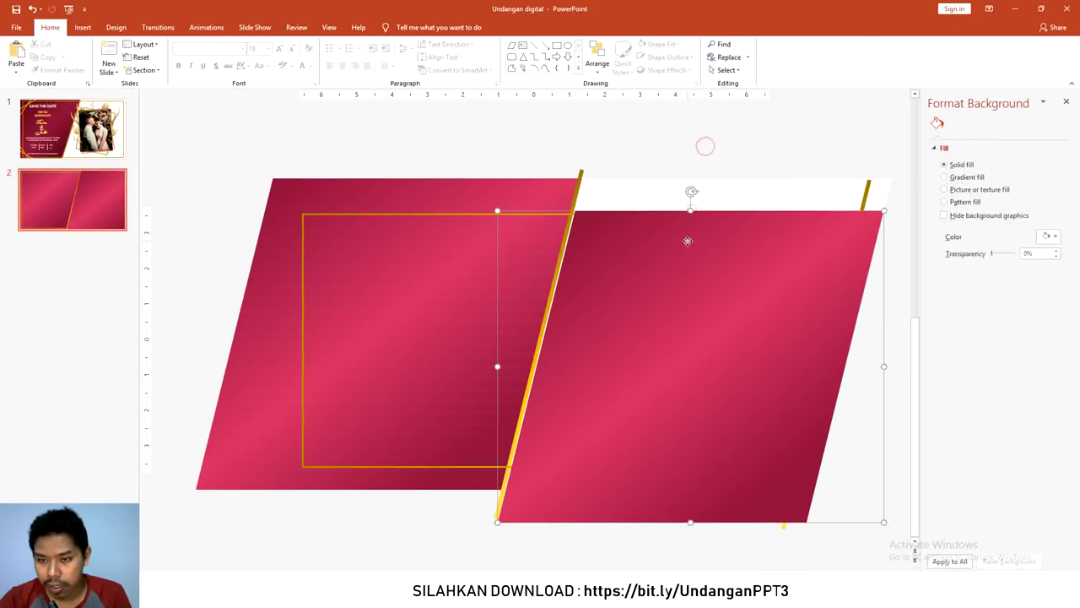
{"action": "left_click", "coordinate": [691, 240]}
{"action": "left_click_drag", "start_coordinate": [684, 232], "coordinate": [697, 227]}
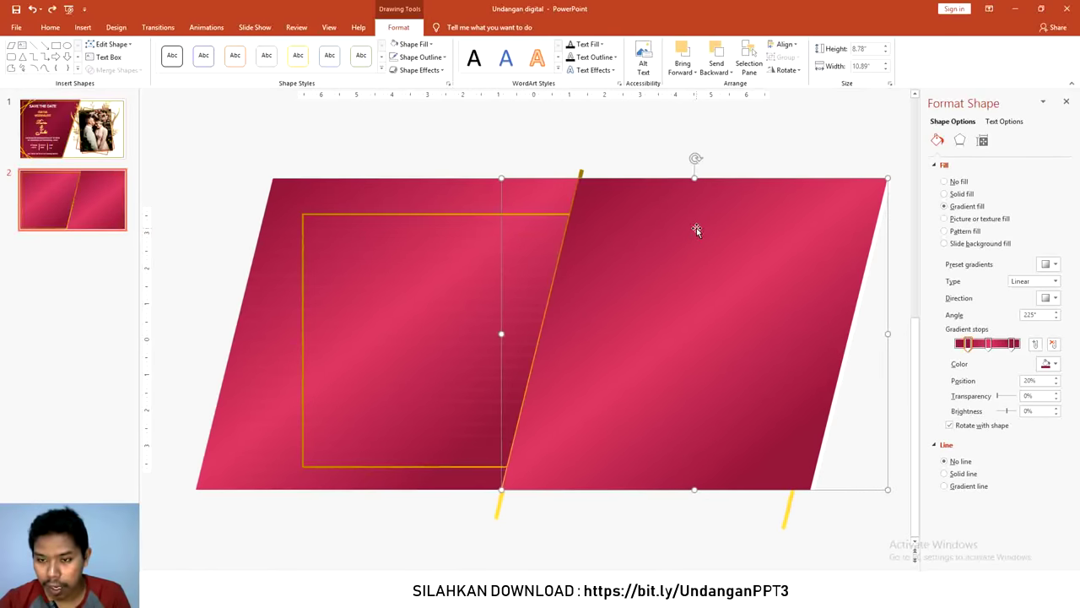
Delete the right maroon parallelogram, undoing an accidental shift of the white shape.
{"action": "key", "text": "Delete"}
{"action": "left_click", "coordinate": [872, 193]}
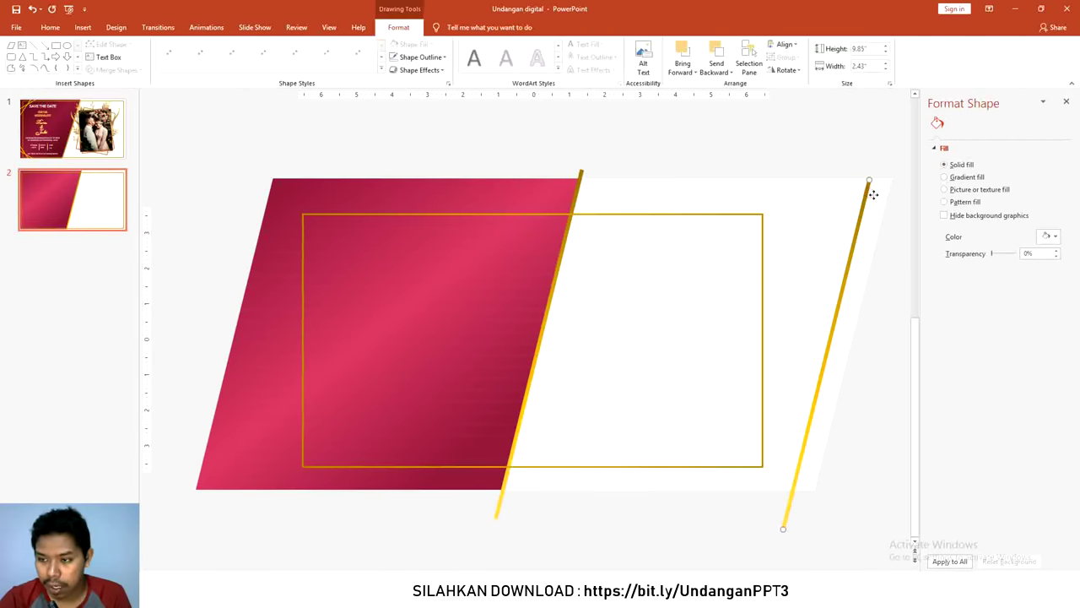
{"action": "left_click", "coordinate": [891, 182]}
{"action": "key", "text": "ctrl+z"}
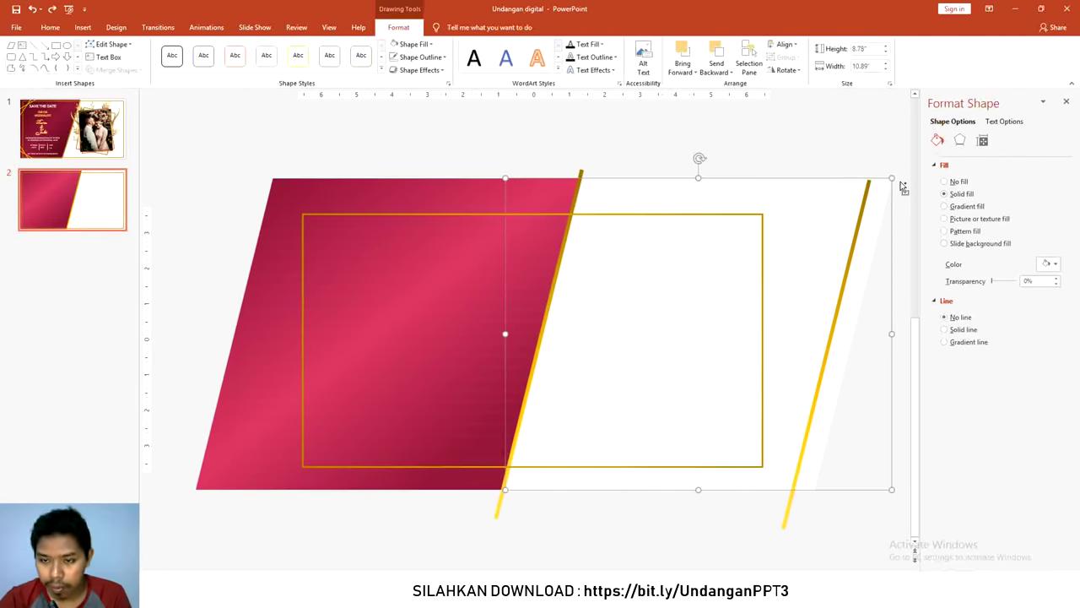
Bring the gold line, white parallelogram and gold frame to the front together.
{"action": "left_click", "coordinate": [582, 174], "text": "shift"}
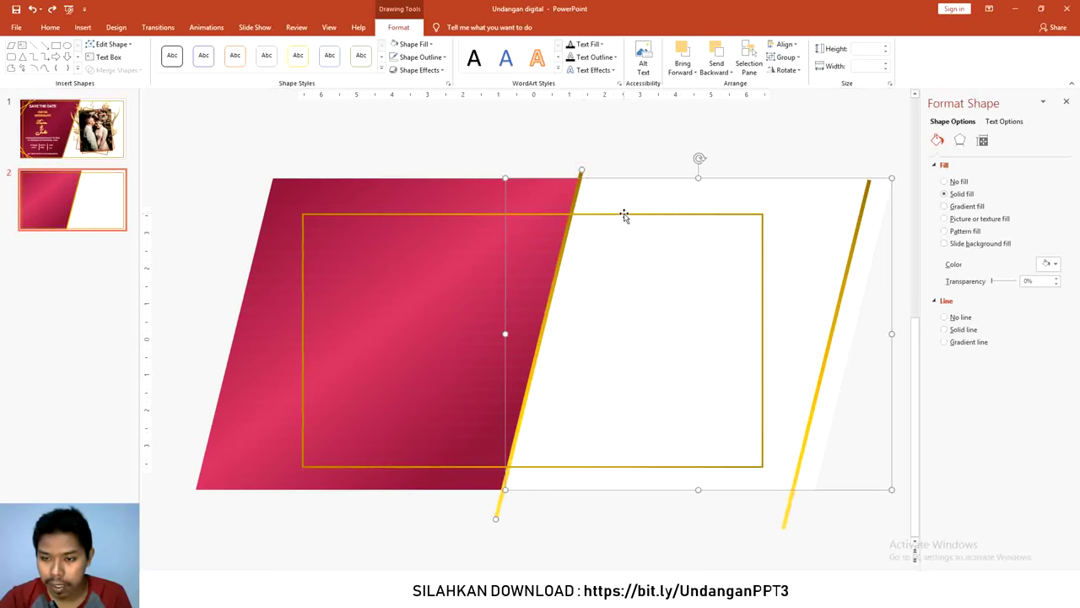
{"action": "left_click", "coordinate": [624, 216], "text": "shift"}
{"action": "right_click", "coordinate": [625, 216]}
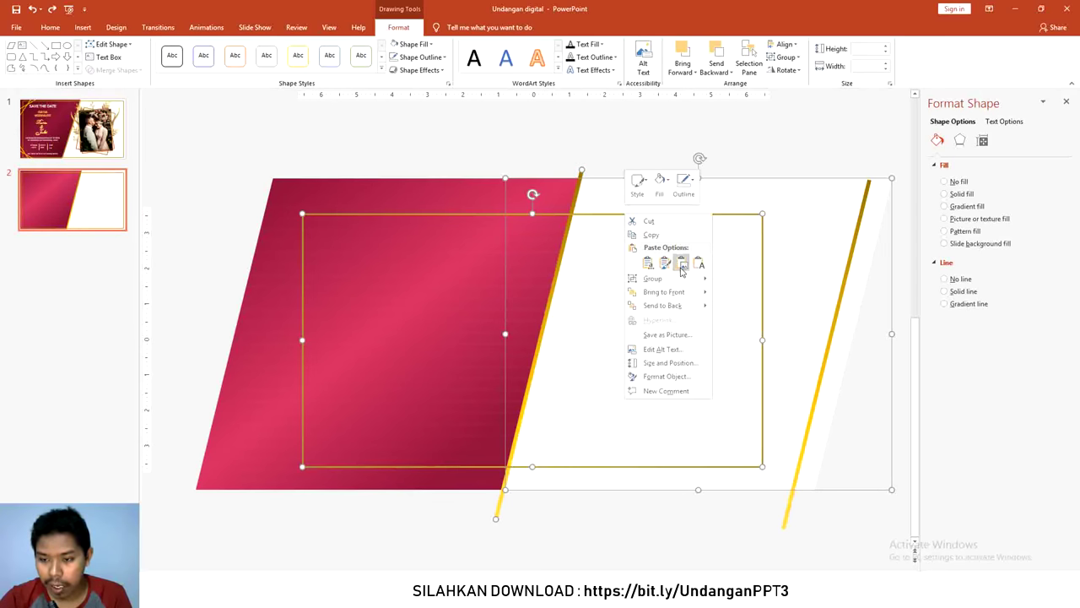
{"action": "left_click", "coordinate": [664, 292]}
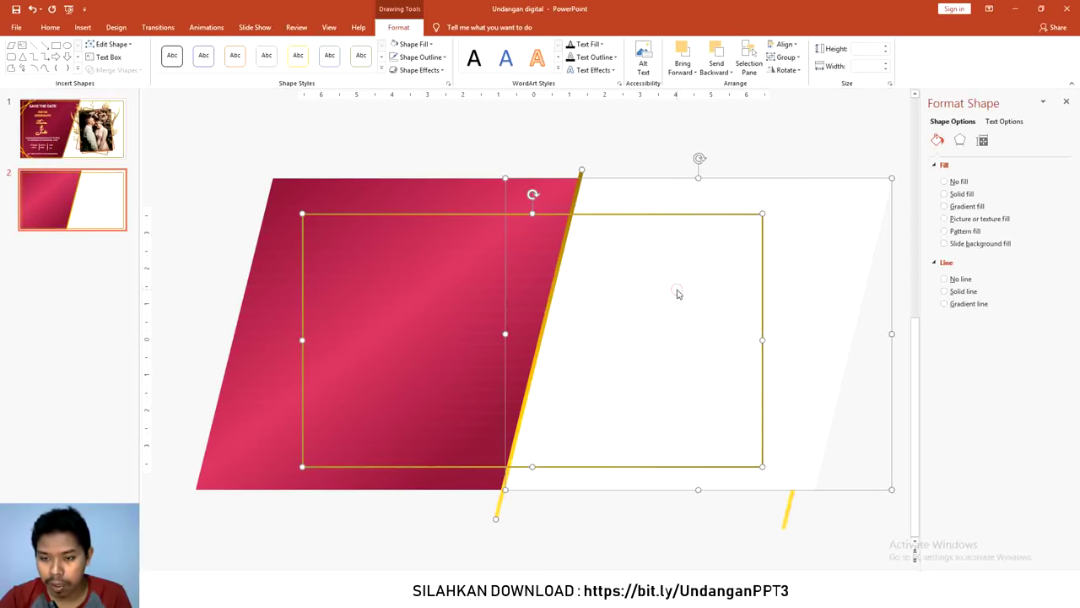
{"action": "left_click", "coordinate": [639, 166]}
{"action": "scroll", "coordinate": [548, 238], "scroll_direction": "up", "scroll_amount": 1}
{"action": "scroll", "coordinate": [550, 236], "scroll_direction": "up", "scroll_amount": 2}
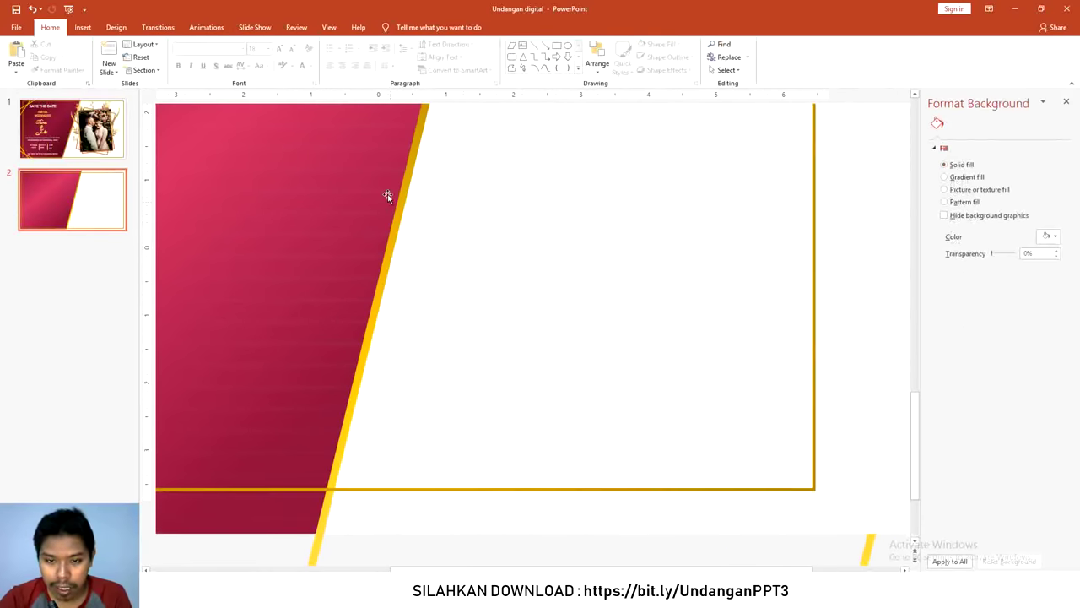
{"action": "scroll", "coordinate": [519, 277], "scroll_direction": "down", "scroll_amount": 2}
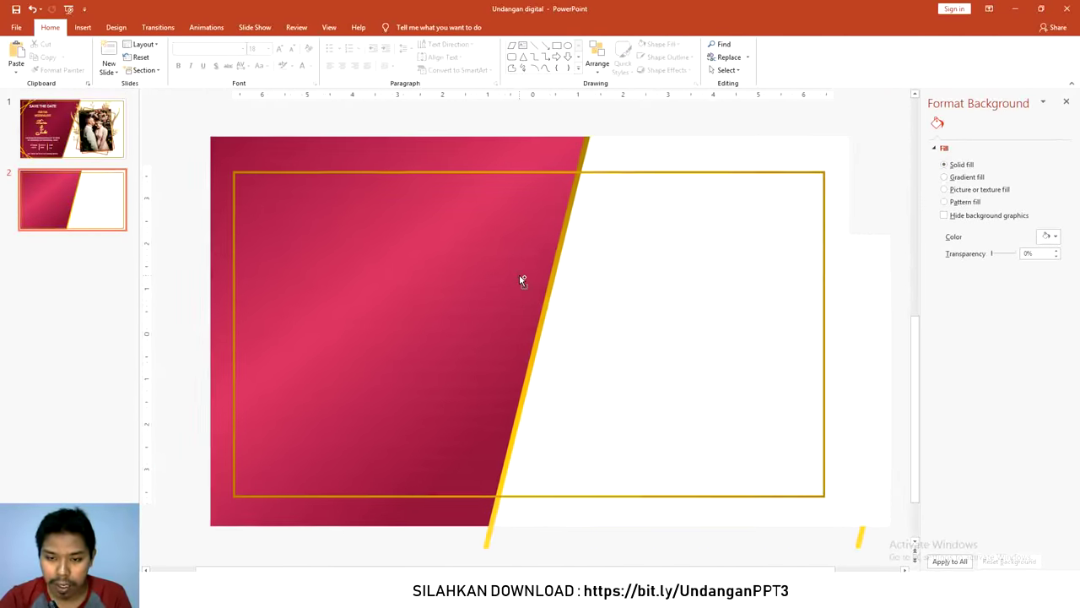
{"action": "scroll", "coordinate": [519, 274], "scroll_direction": "down", "scroll_amount": 1}
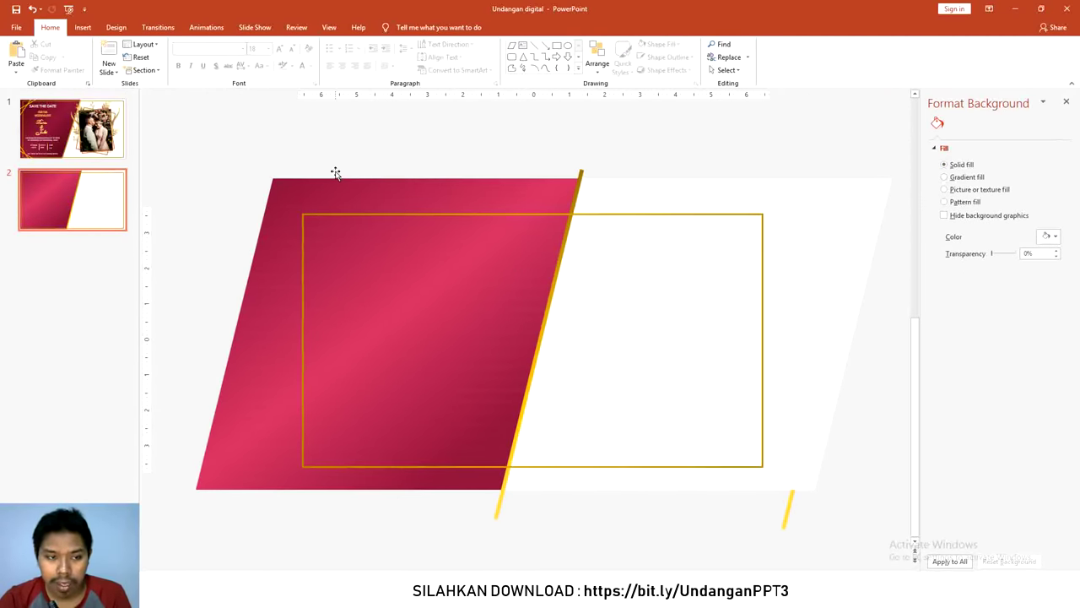
{"action": "scroll", "coordinate": [305, 198], "scroll_direction": "down", "scroll_amount": 2}
{"action": "scroll", "coordinate": [512, 259], "scroll_direction": "up", "scroll_amount": 1}
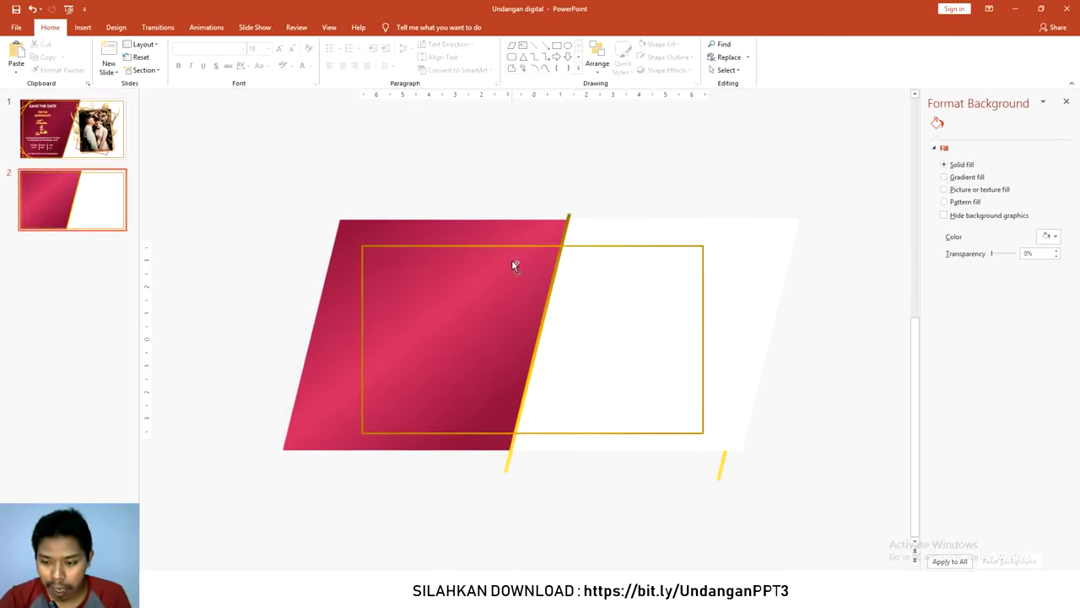
Reposition the far-right gold line as a short diagonal over the maroon shape's upper-left, thinned to 7.25 pt.
{"action": "left_click_drag", "start_coordinate": [731, 478], "coordinate": [245, 381]}
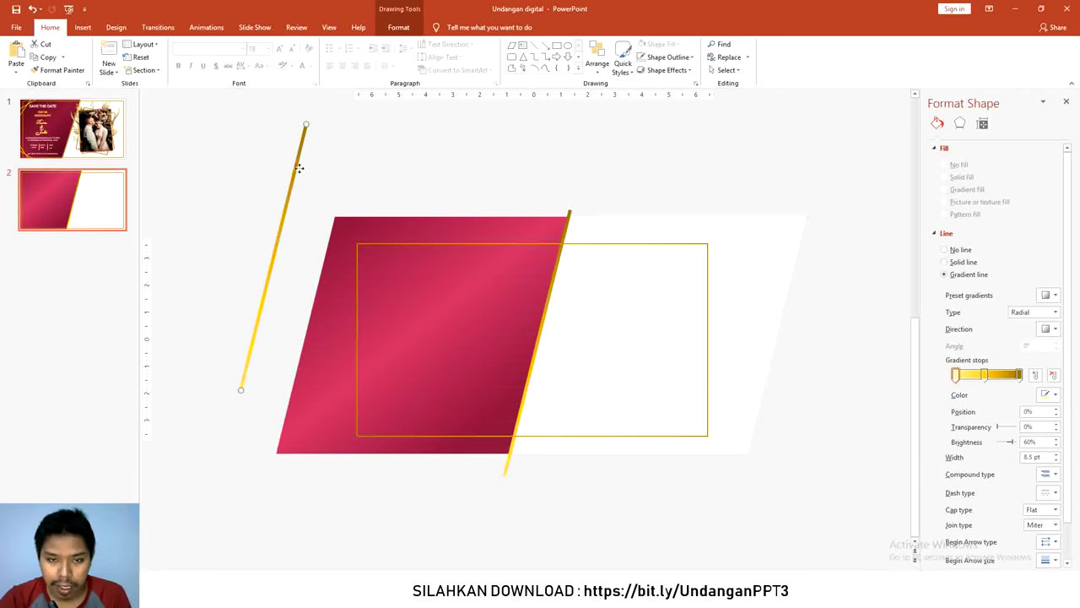
{"action": "mouse_move", "coordinate": [326, 145]}
{"action": "left_mouse_down"}
{"action": "mouse_move", "coordinate": [436, 204]}
{"action": "mouse_move", "coordinate": [431, 195]}
{"action": "left_mouse_up"}
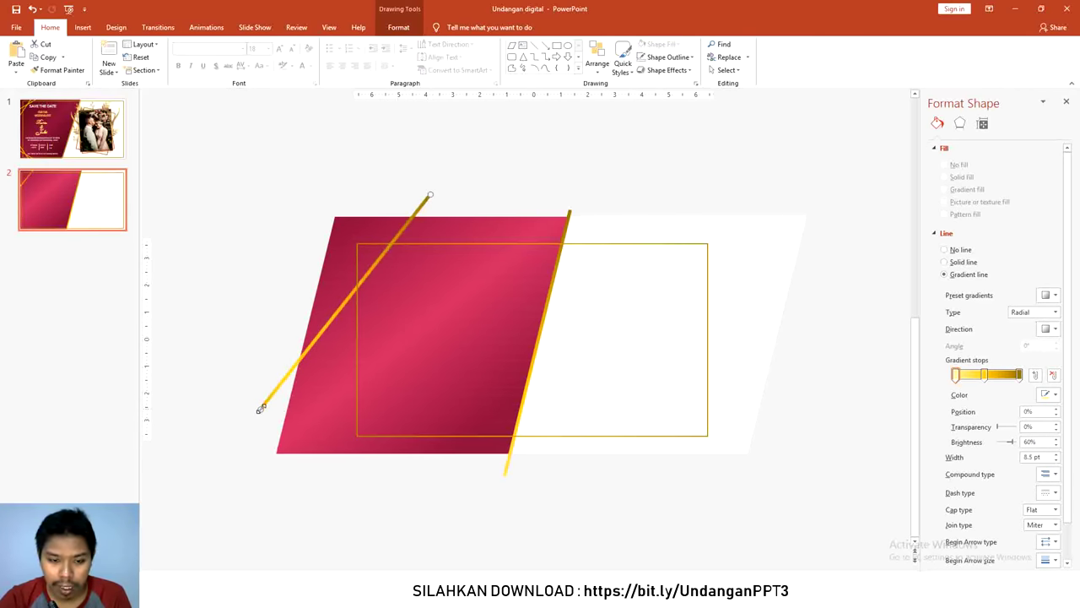
{"action": "left_click_drag", "start_coordinate": [262, 408], "coordinate": [322, 308]}
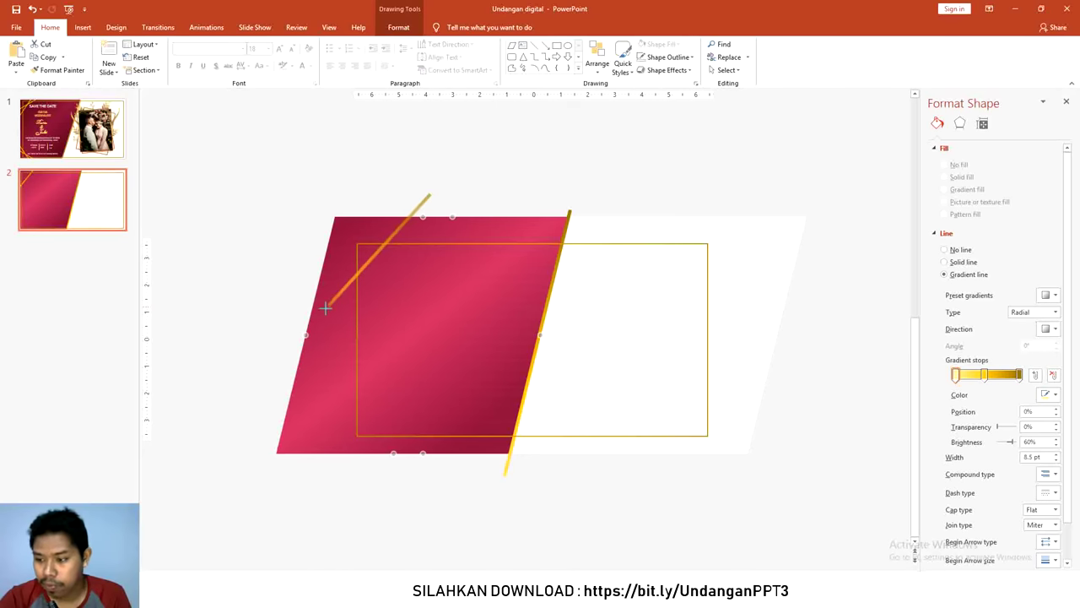
{"action": "left_click", "coordinate": [1056, 460]}
{"action": "left_click", "coordinate": [1056, 460]}
Thin the gold line to 6.25 pt and nudge it slightly down-left.
{"action": "left_click", "coordinate": [1056, 460]}
{"action": "left_click", "coordinate": [1056, 460]}
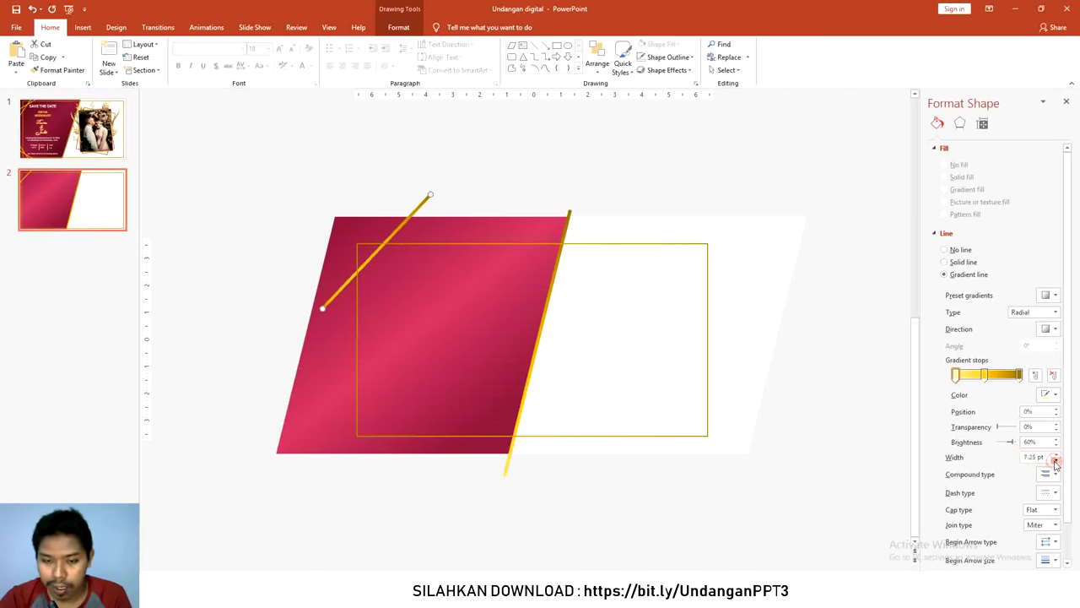
{"action": "left_click", "coordinate": [1055, 460]}
{"action": "left_click", "coordinate": [1056, 460]}
{"action": "left_click", "coordinate": [1056, 460]}
{"action": "left_click", "coordinate": [1056, 460]}
{"action": "left_click", "coordinate": [1056, 460]}
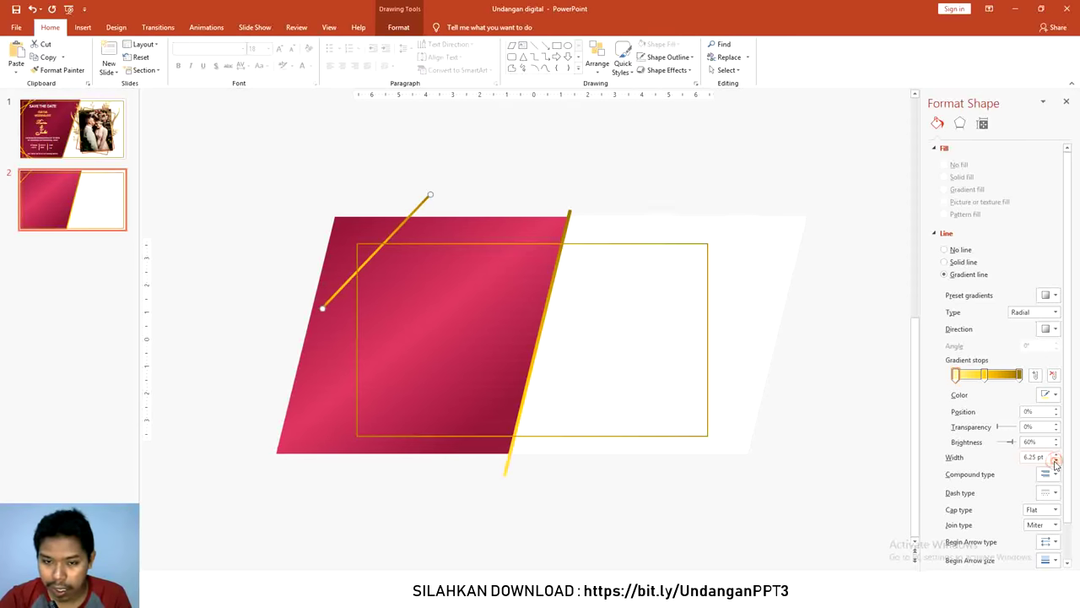
{"action": "left_click_drag", "start_coordinate": [420, 210], "coordinate": [410, 212]}
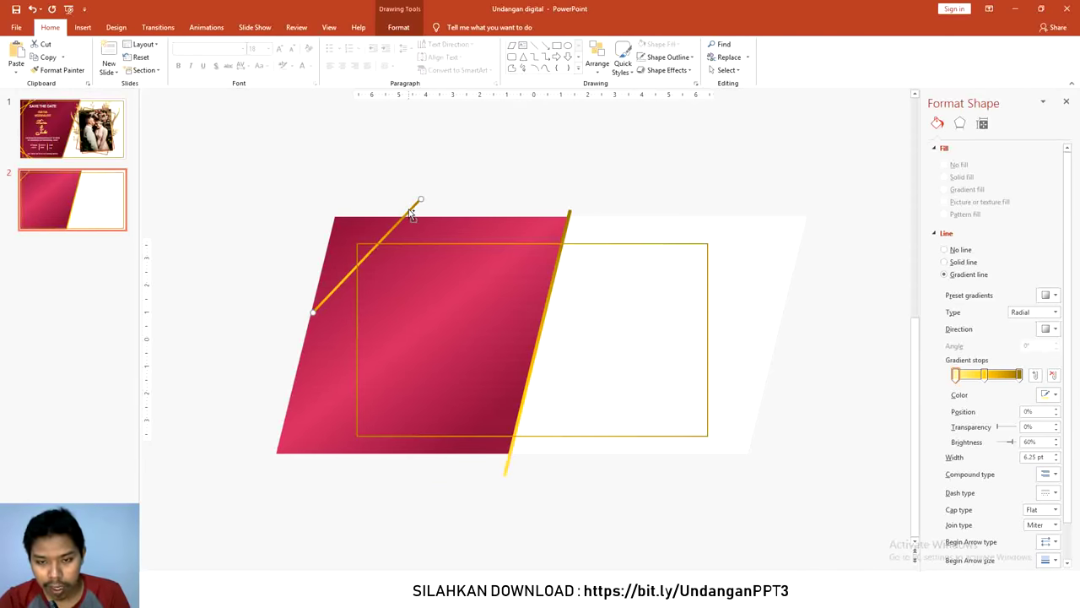
Paste a copy of the line, tilt it to cross the first, and select both lines.
{"action": "key", "text": "ctrl+v"}
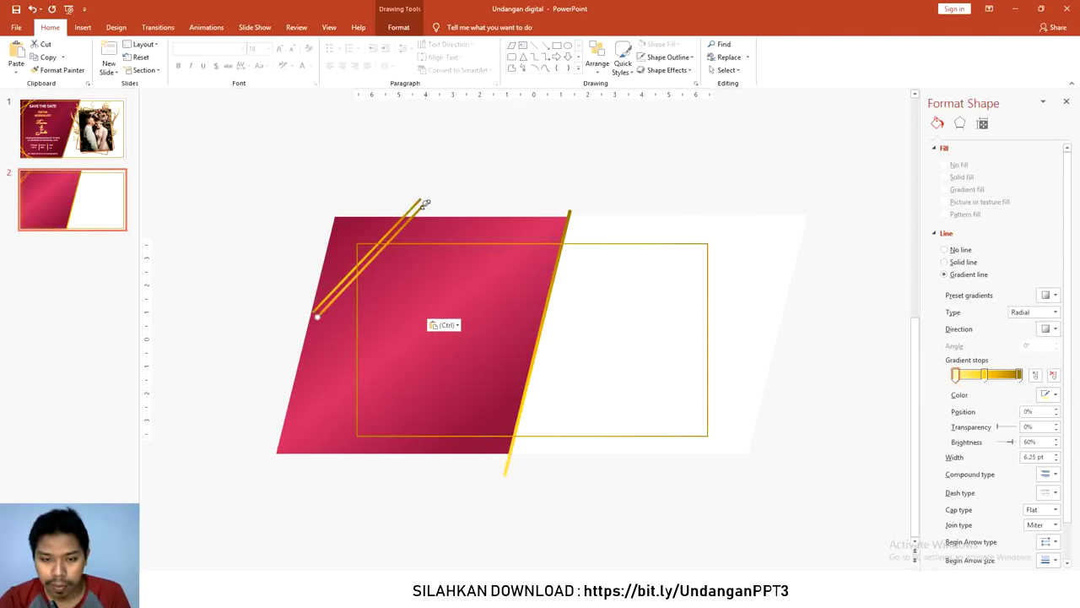
{"action": "mouse_move", "coordinate": [424, 203]}
{"action": "left_mouse_down"}
{"action": "mouse_move", "coordinate": [451, 241]}
{"action": "mouse_move", "coordinate": [424, 205]}
{"action": "left_mouse_up"}
{"action": "left_click", "coordinate": [420, 204], "text": "shift"}
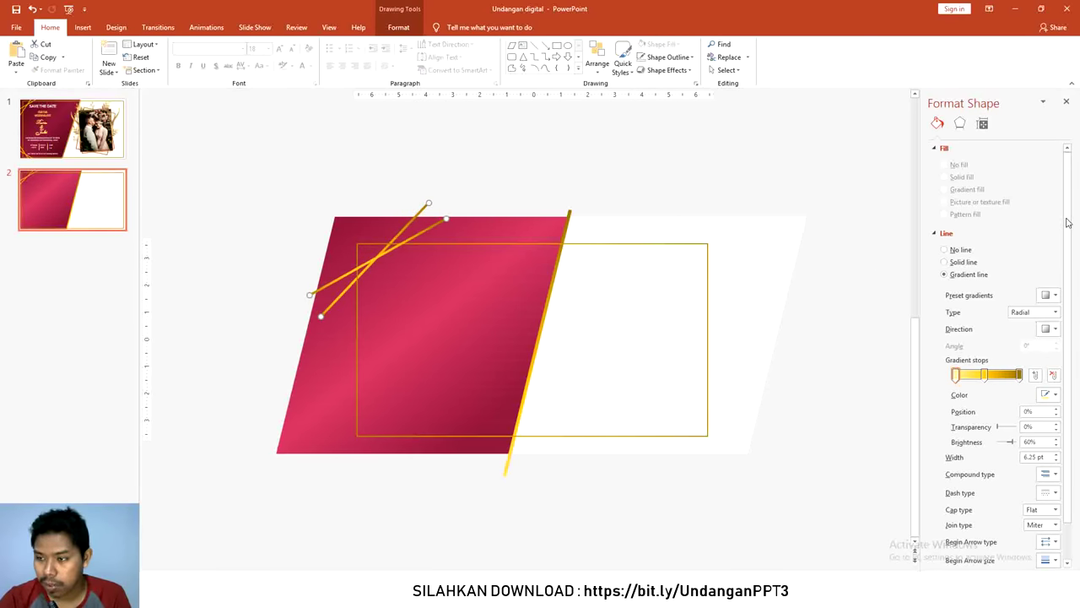
{"action": "scroll", "coordinate": [1067, 222], "scroll_direction": "down", "scroll_amount": 1}
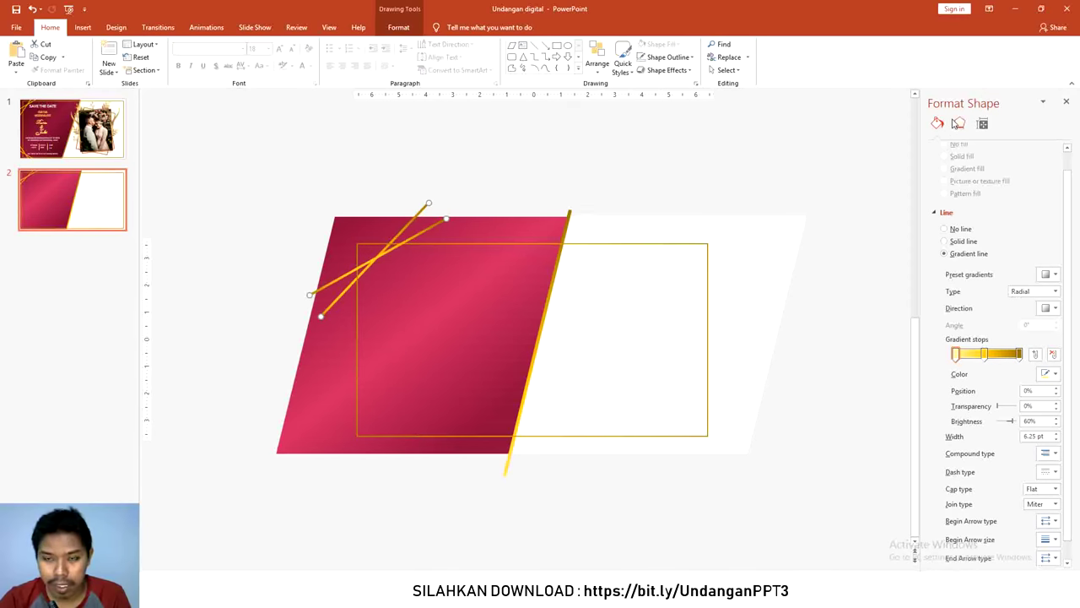
Apply an outer drop shadow to the crossed lines with 30 pt blur, 61% transparency and 108% size.
{"action": "left_click", "coordinate": [960, 124]}
{"action": "left_click", "coordinate": [962, 148]}
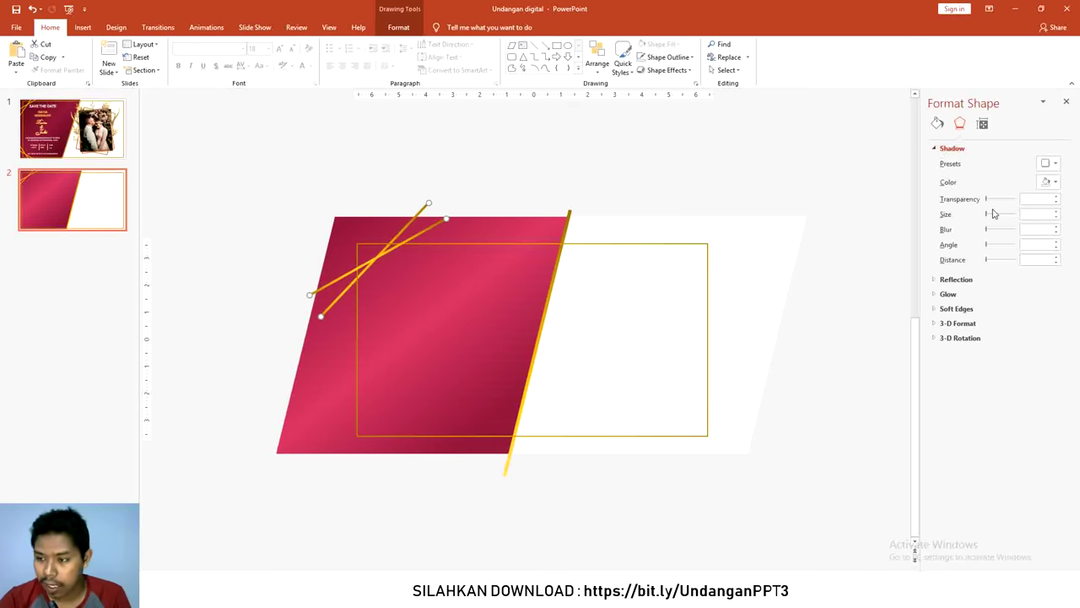
{"action": "left_click", "coordinate": [1055, 163]}
{"action": "left_click", "coordinate": [1029, 240]}
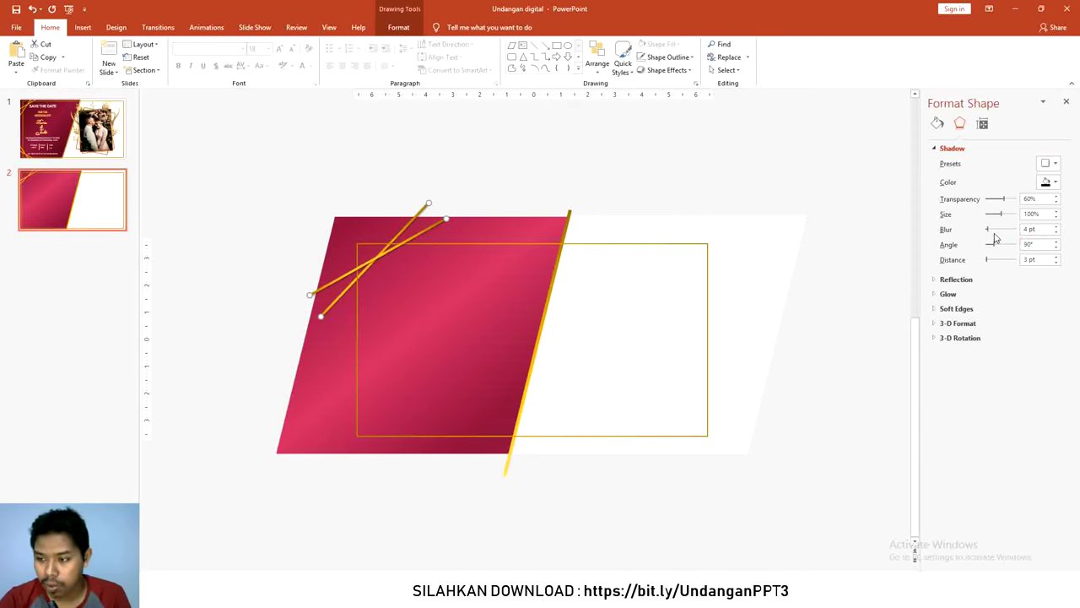
{"action": "left_click_drag", "start_coordinate": [993, 232], "coordinate": [1000, 232]}
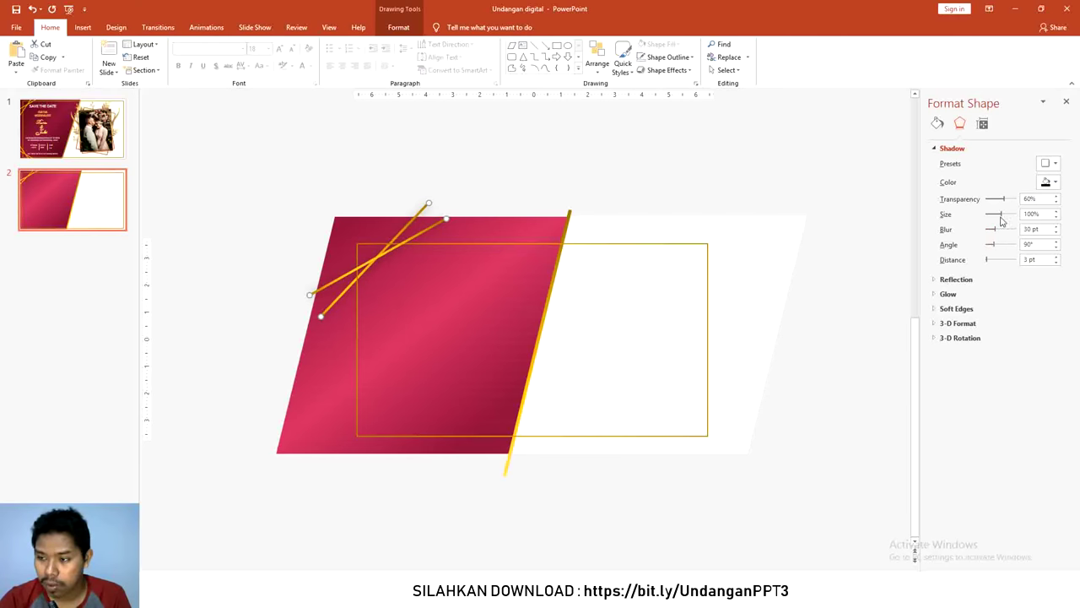
{"action": "left_click_drag", "start_coordinate": [1004, 200], "coordinate": [995, 200]}
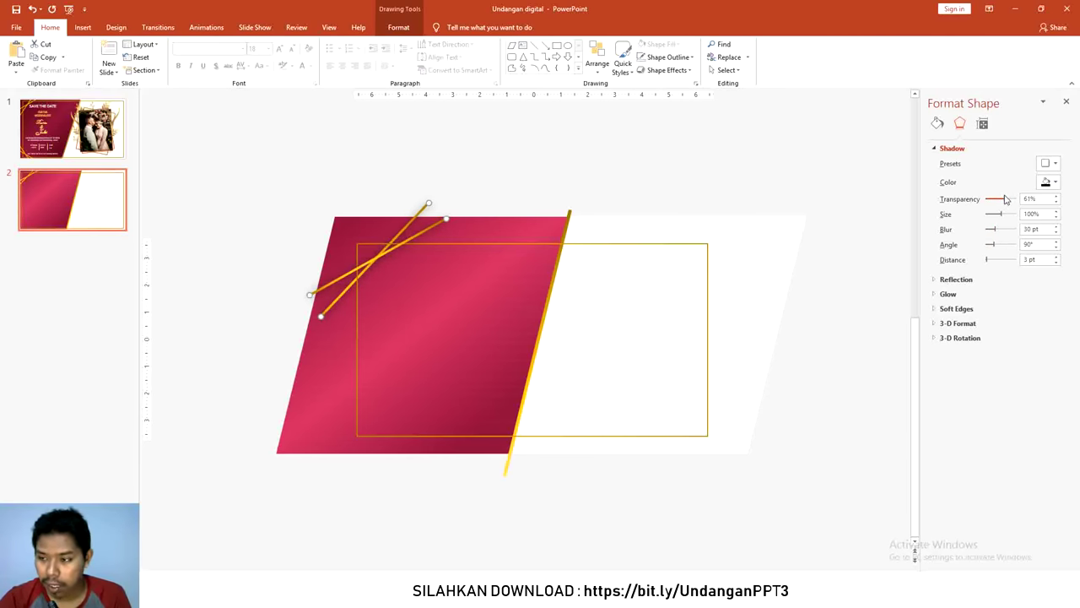
{"action": "left_click_drag", "start_coordinate": [1003, 217], "coordinate": [1006, 218]}
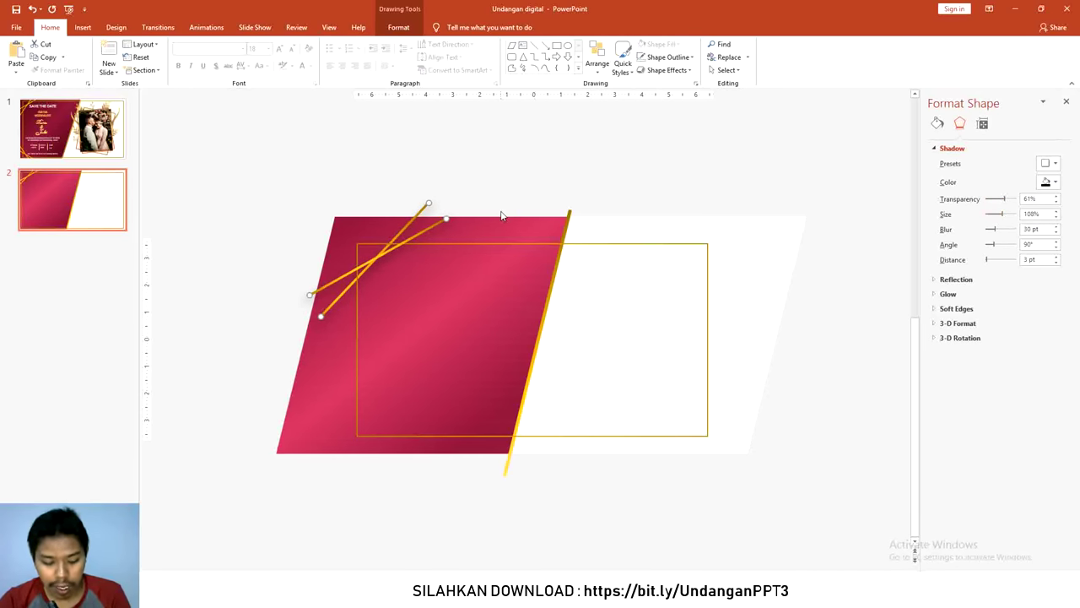
Group the crossed lines, then place a vertically flipped copy at the parallelogram's lower left.
{"action": "key", "text": "ctrl+g"}
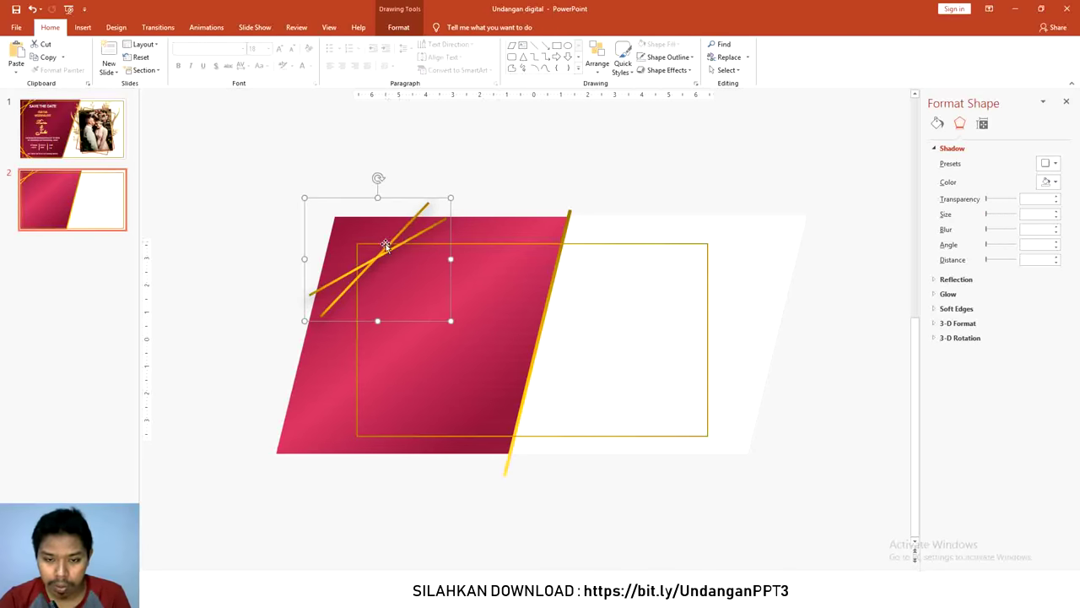
{"action": "left_click_drag", "start_coordinate": [384, 253], "coordinate": [407, 385], "text": "ctrl"}
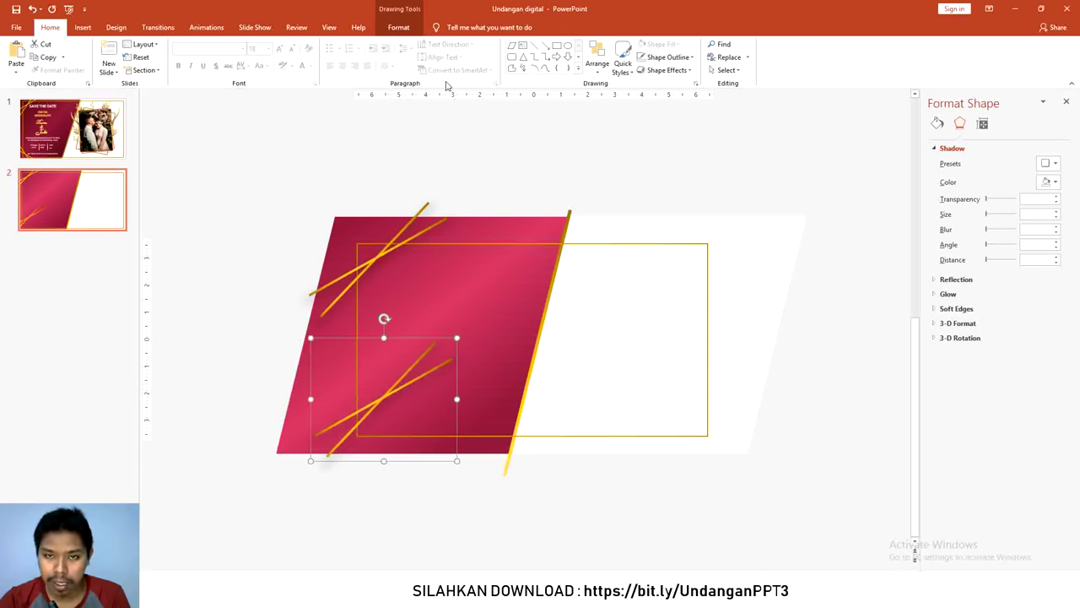
{"action": "left_click", "coordinate": [407, 32]}
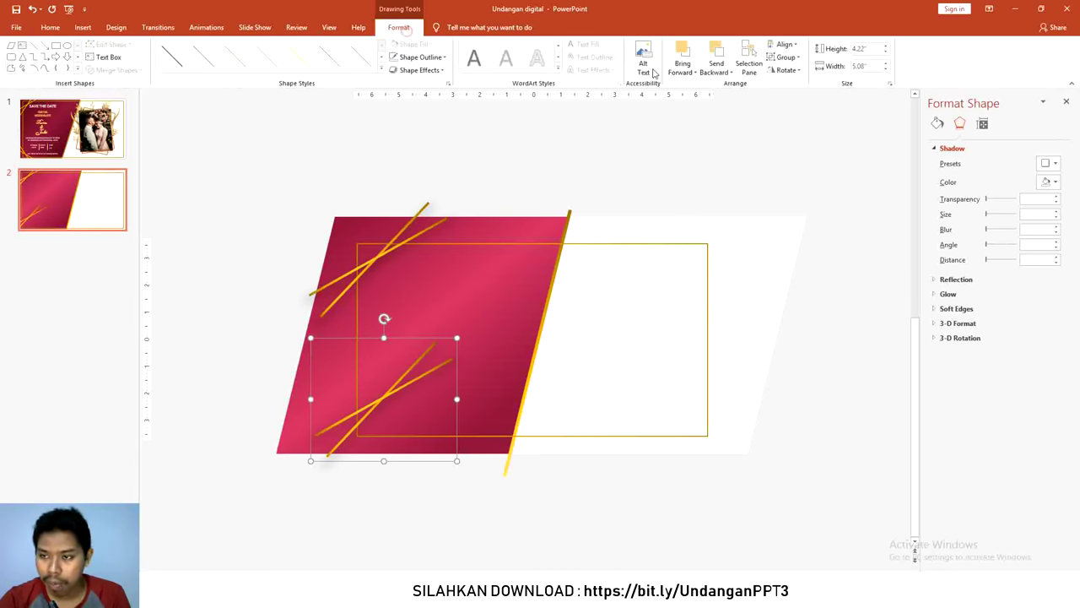
{"action": "left_click", "coordinate": [791, 75]}
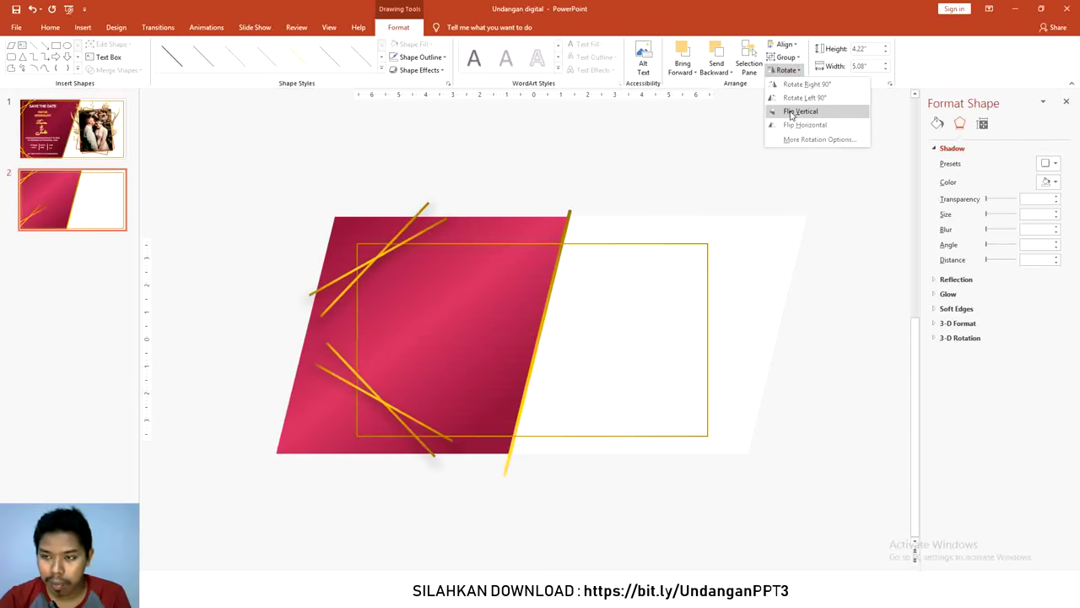
{"action": "left_click", "coordinate": [792, 111]}
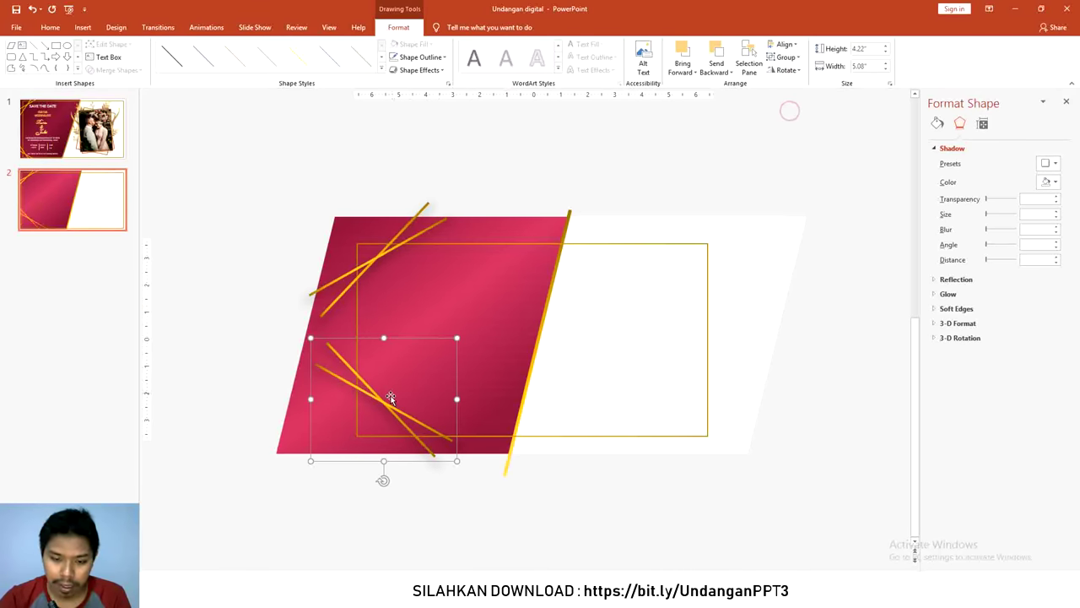
{"action": "left_click_drag", "start_coordinate": [379, 412], "coordinate": [366, 420]}
Align both line pairs left, group them, and center the group vertically on the slide.
{"action": "left_click_drag", "start_coordinate": [400, 271], "coordinate": [392, 267]}
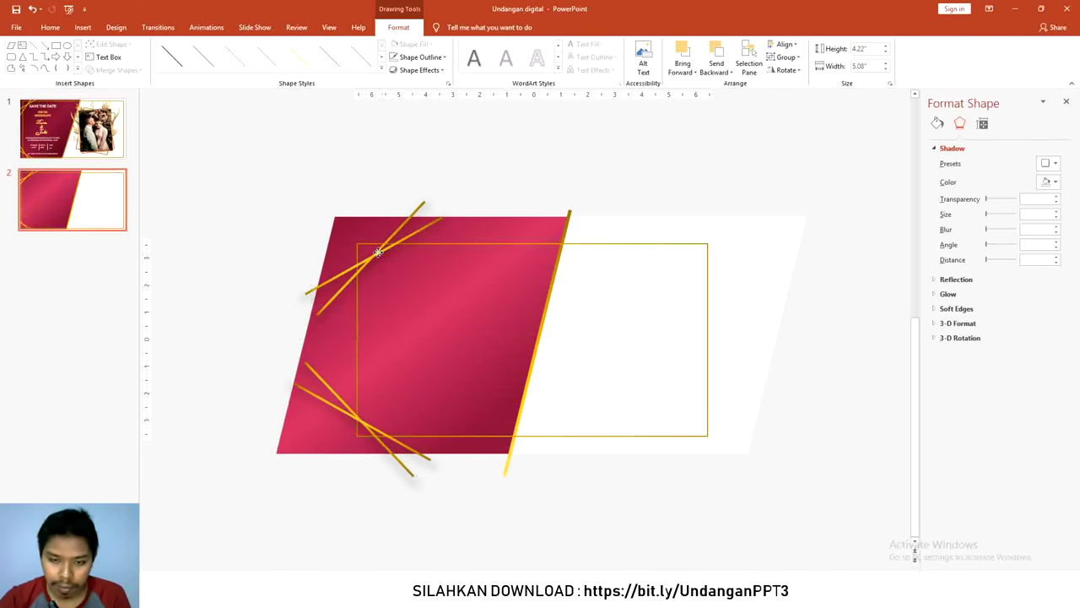
{"action": "left_click", "coordinate": [341, 416], "text": "shift"}
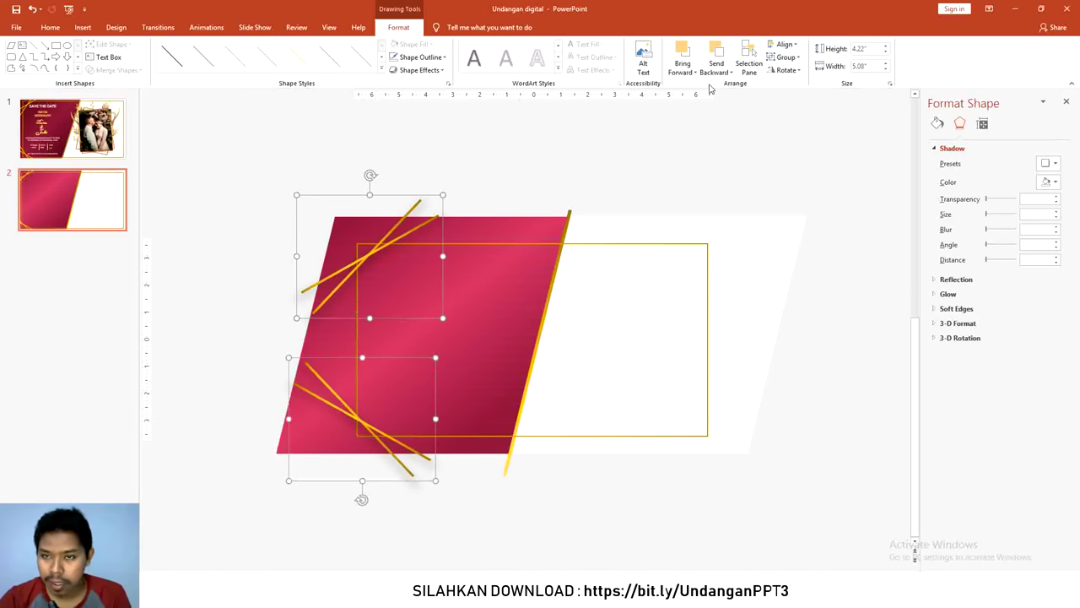
{"action": "left_click", "coordinate": [783, 44]}
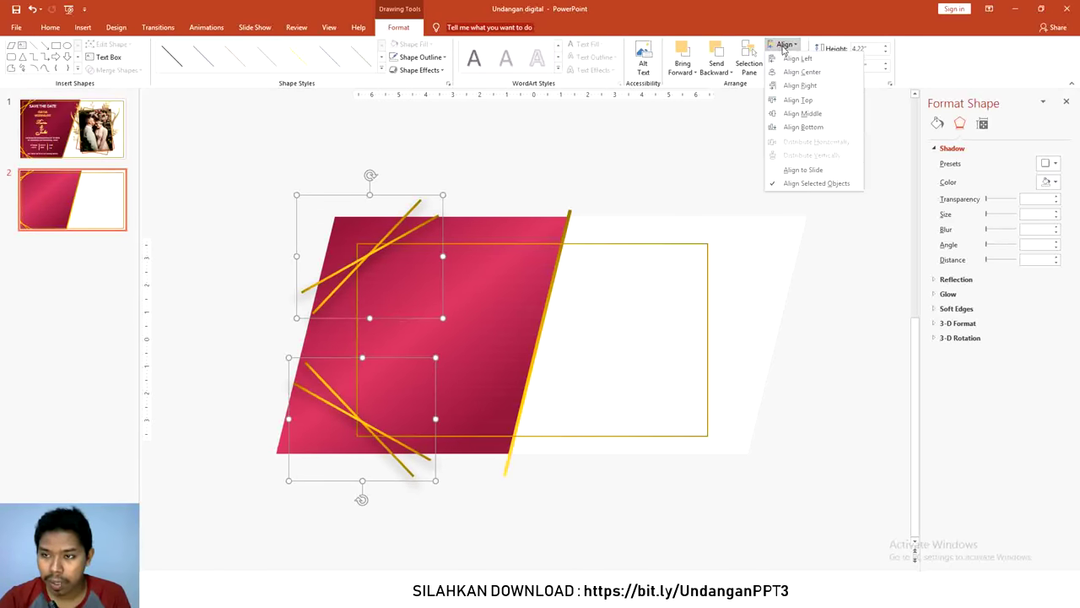
{"action": "left_click", "coordinate": [784, 59]}
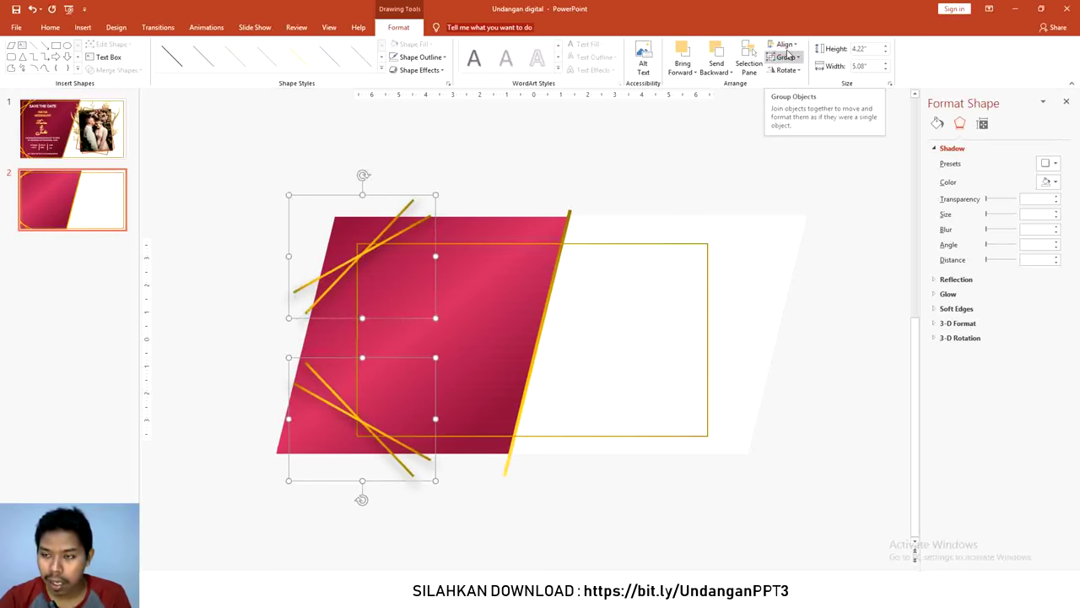
{"action": "key", "text": "ctrl+g"}
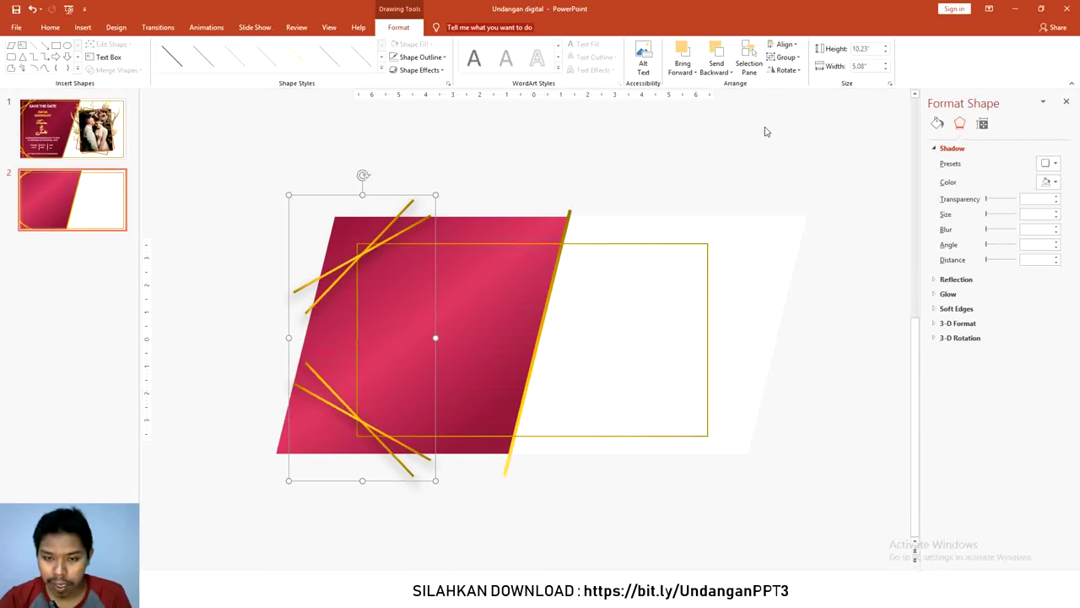
{"action": "left_click", "coordinate": [784, 44]}
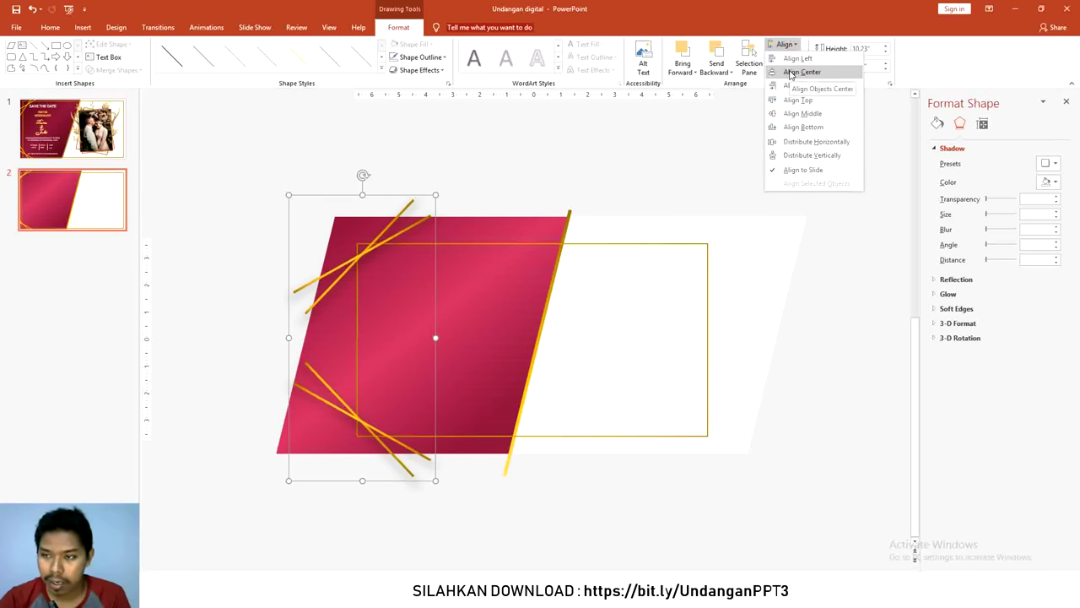
{"action": "left_click", "coordinate": [804, 115]}
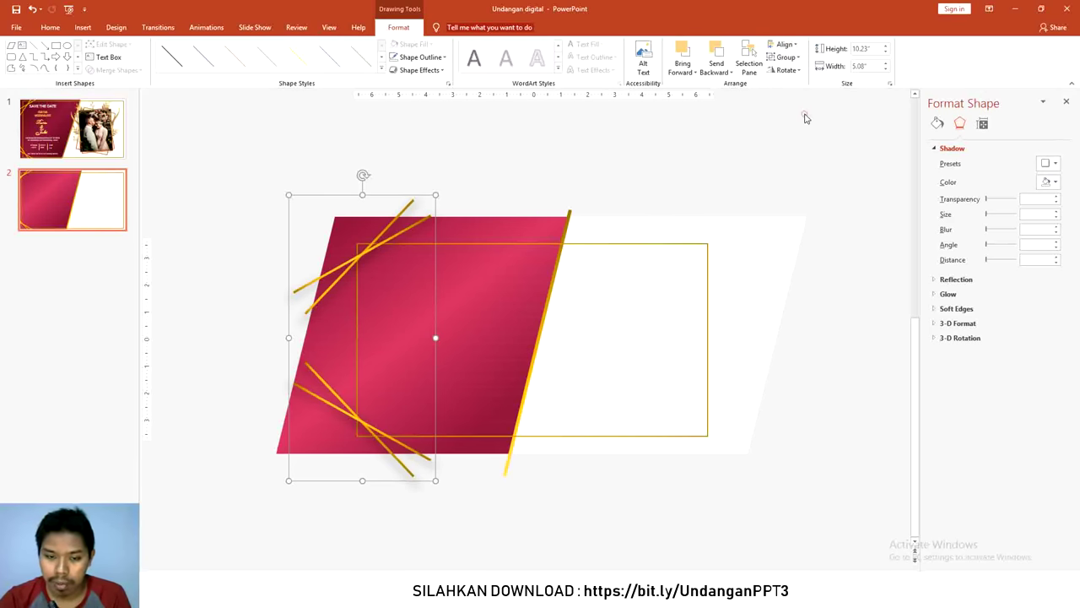
{"action": "left_click", "coordinate": [506, 161]}
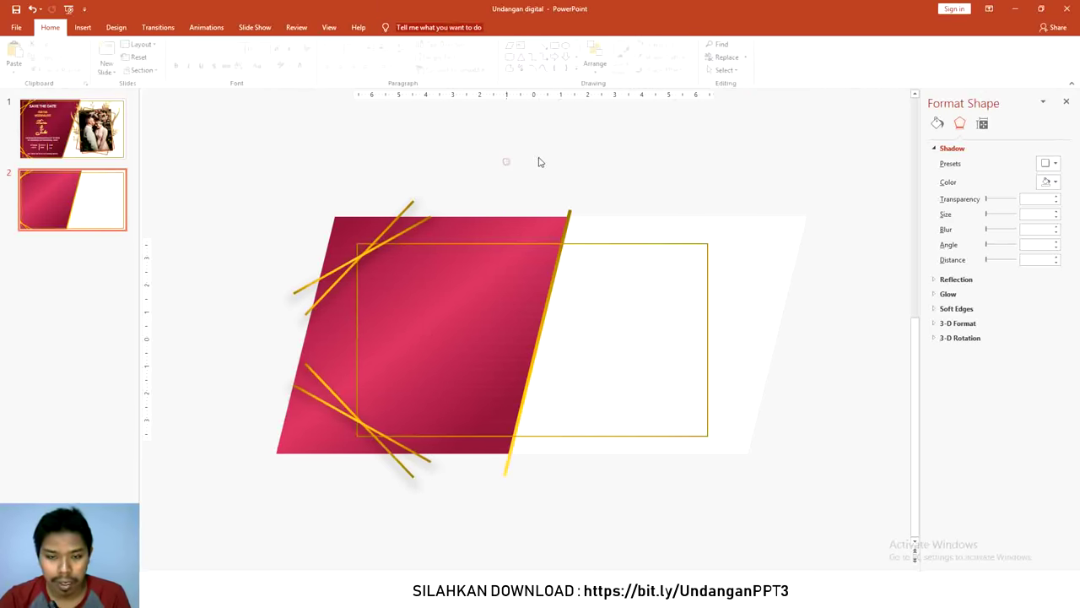
Thicken the gold rectangle frame's outline to 4.5 pt.
{"action": "left_click", "coordinate": [707, 247]}
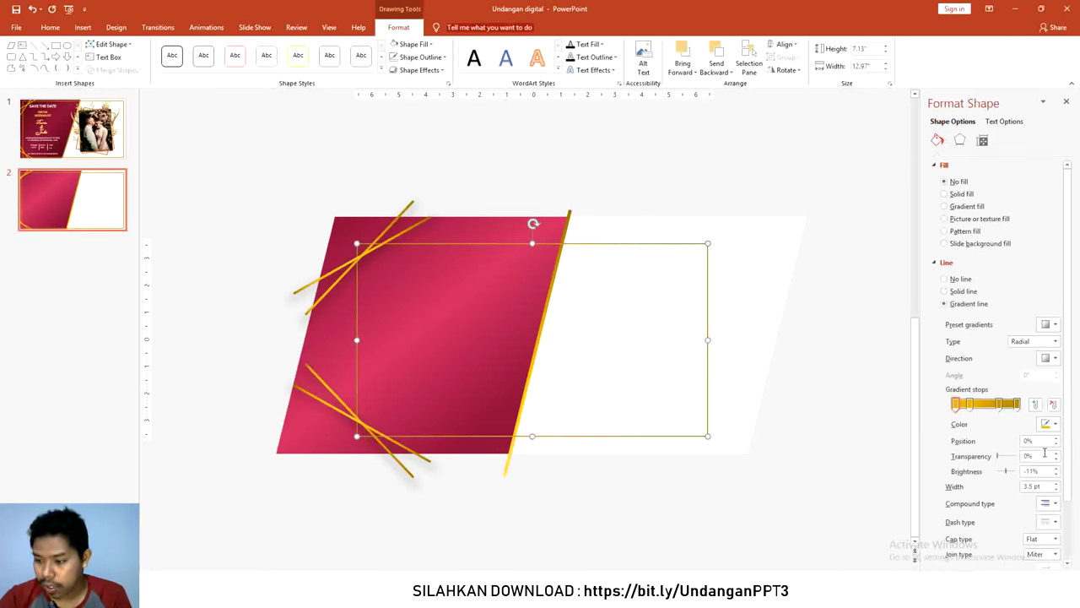
{"action": "scroll", "coordinate": [1070, 420], "scroll_direction": "down", "scroll_amount": 1}
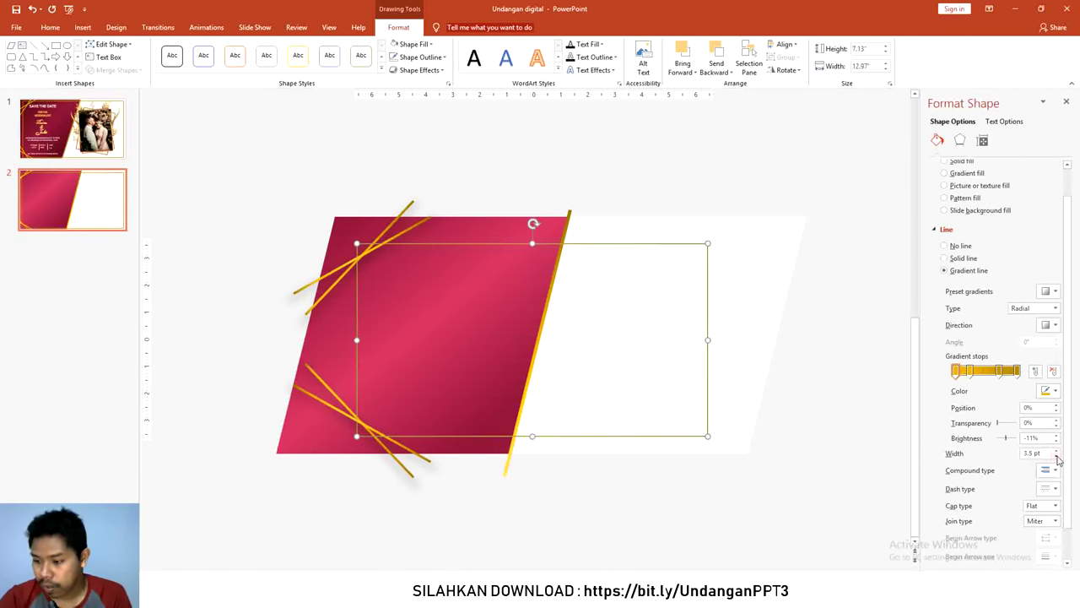
{"action": "left_click", "coordinate": [1057, 452]}
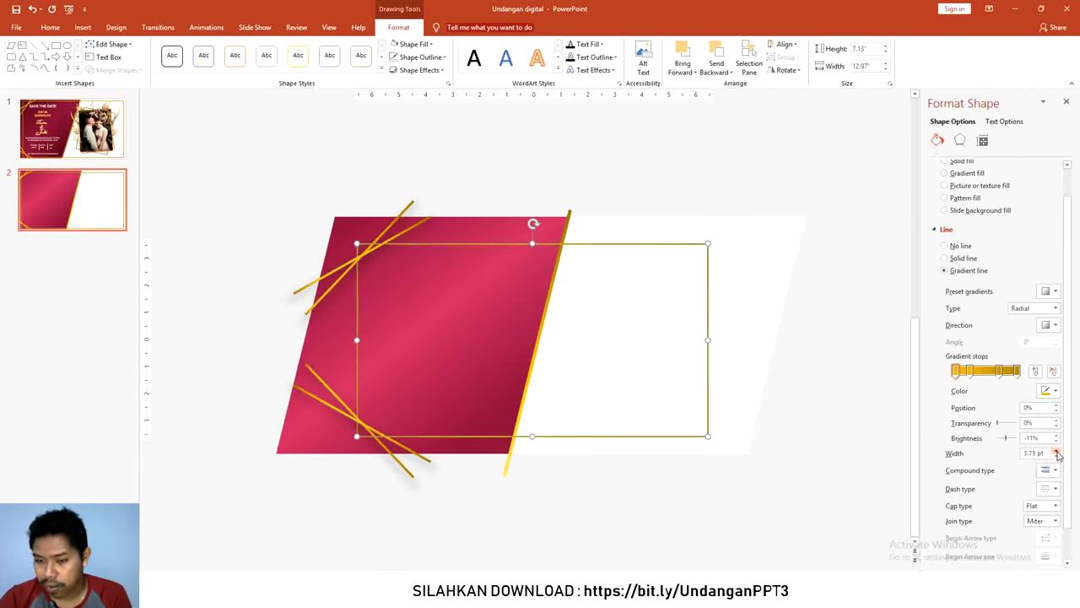
{"action": "left_click", "coordinate": [563, 145]}
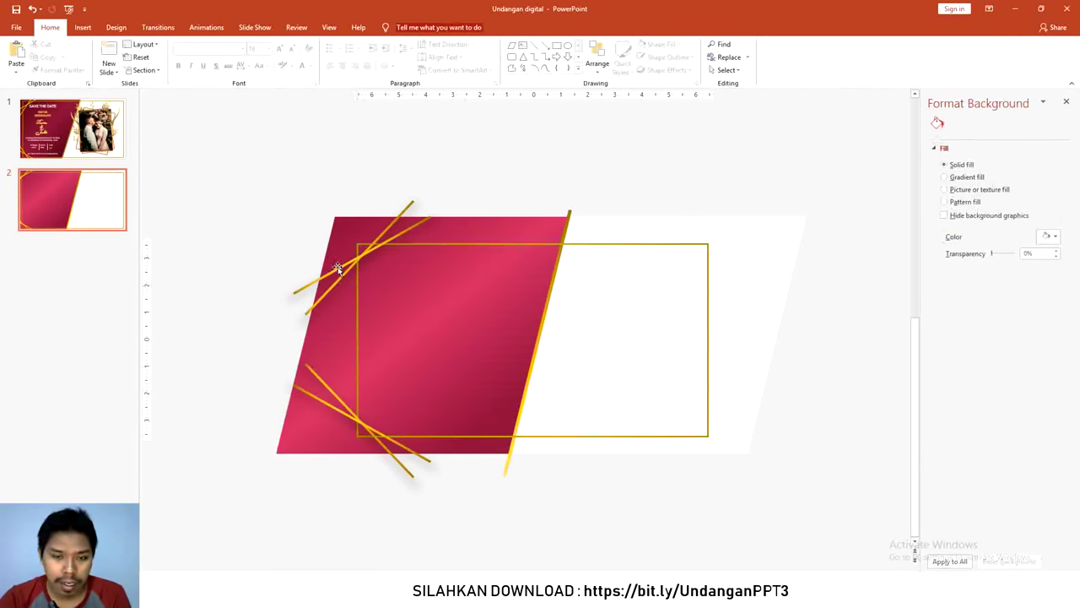
Check the faint horizontal line, then switch to the project folder in File Explorer.
{"action": "left_click", "coordinate": [502, 325]}
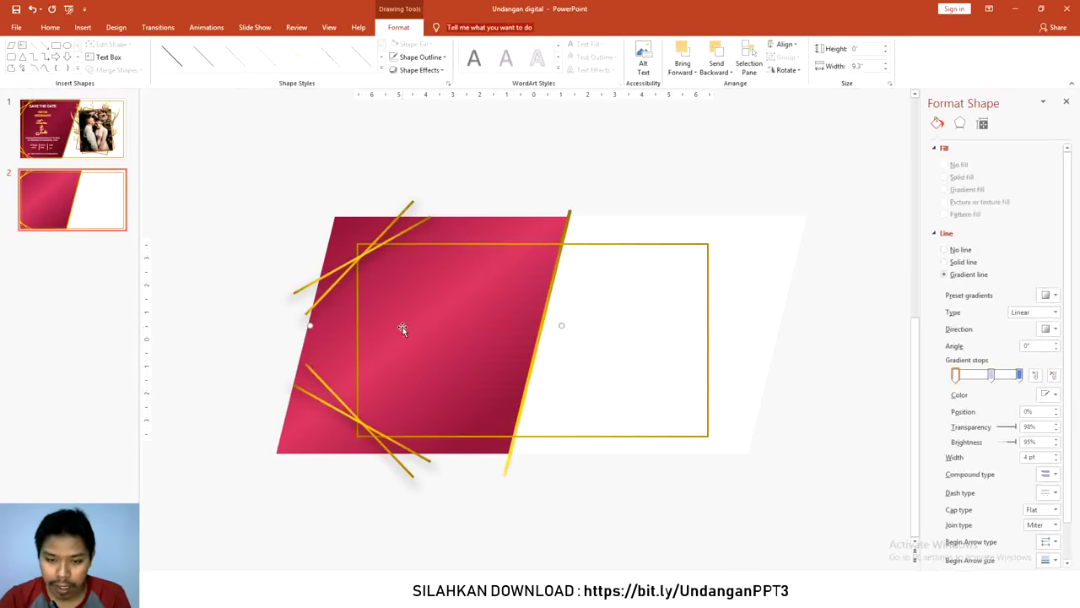
{"action": "left_click", "coordinate": [224, 164]}
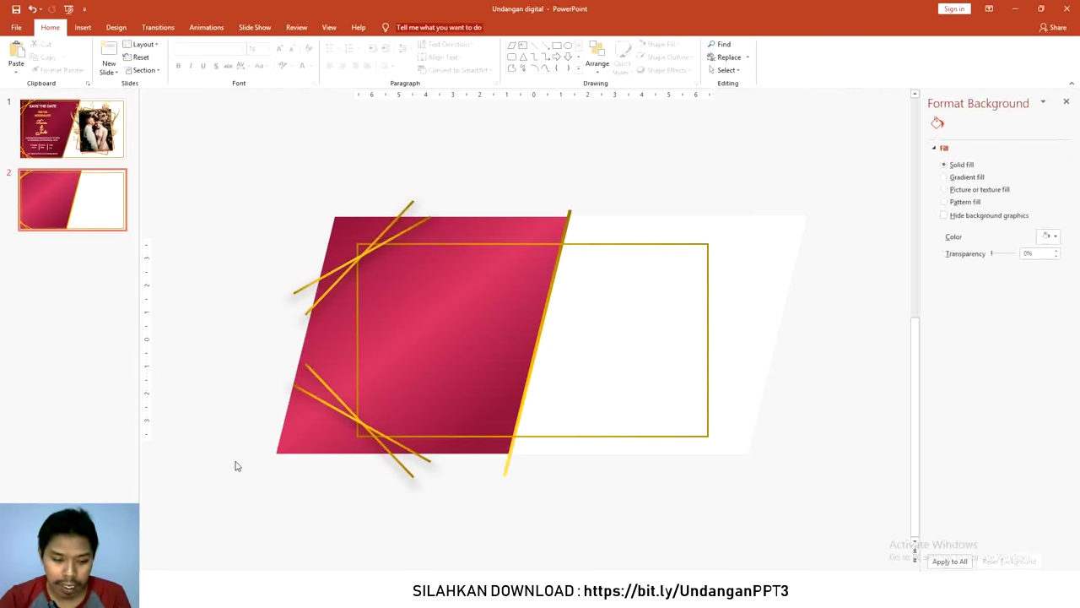
{"action": "key", "text": "alt+Tab"}
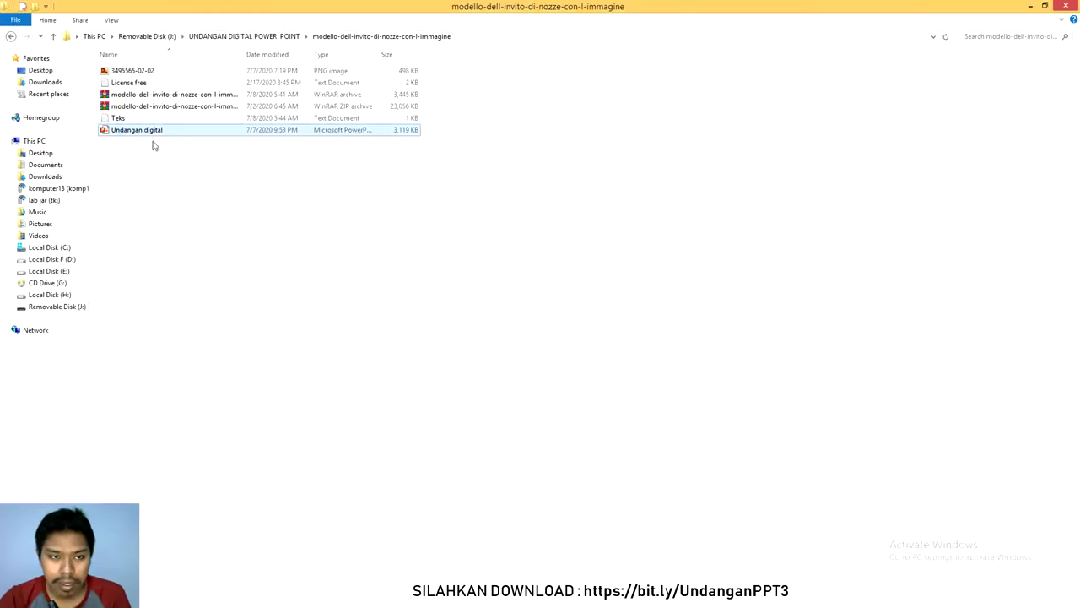
{"action": "right_click", "coordinate": [170, 171]}
{"action": "left_click", "coordinate": [186, 174]}
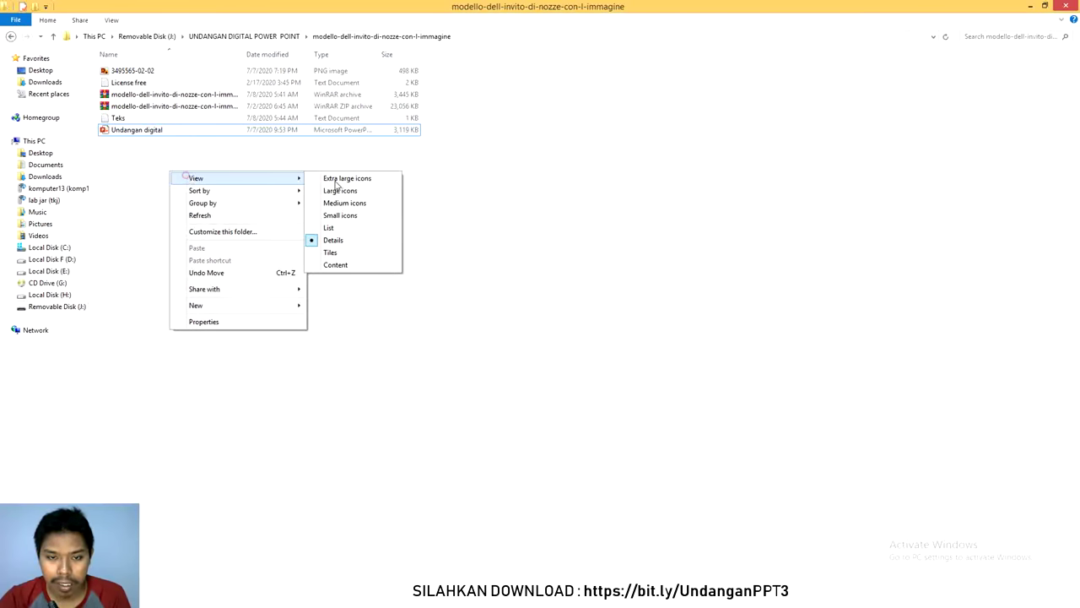
{"action": "left_click", "coordinate": [368, 195]}
{"action": "mouse_move", "coordinate": [127, 81]}
{"action": "left_mouse_down"}
{"action": "mouse_move", "coordinate": [357, 362]}
{"action": "mouse_move", "coordinate": [545, 455]}
{"action": "mouse_move", "coordinate": [616, 323]}
{"action": "mouse_move", "coordinate": [643, 297]}
{"action": "left_mouse_up"}
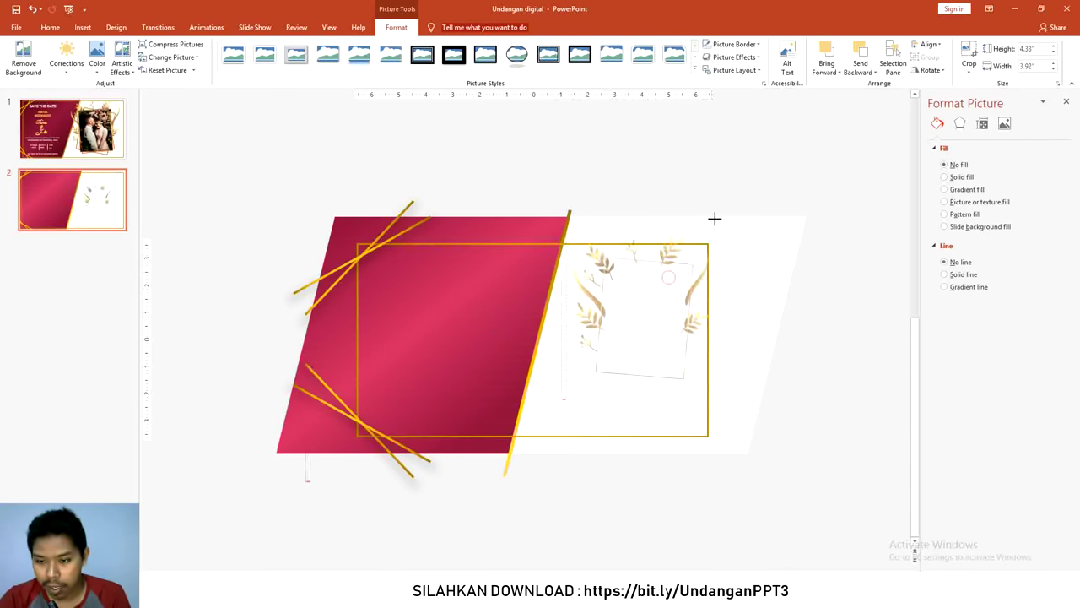
Enlarge the leafy frame picture to 7.13" × 6.45" over the white area, then select the gold rectangle.
{"action": "mouse_move", "coordinate": [714, 218]}
{"action": "left_mouse_down"}
{"action": "mouse_move", "coordinate": [717, 259]}
{"action": "mouse_move", "coordinate": [684, 298]}
{"action": "left_mouse_up"}
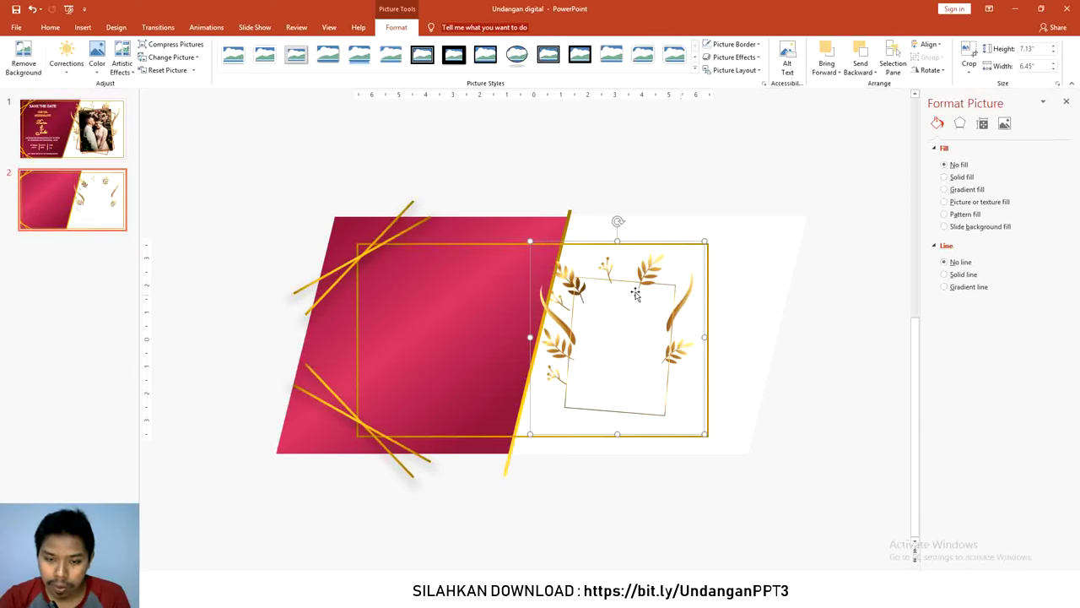
{"action": "left_click", "coordinate": [360, 306]}
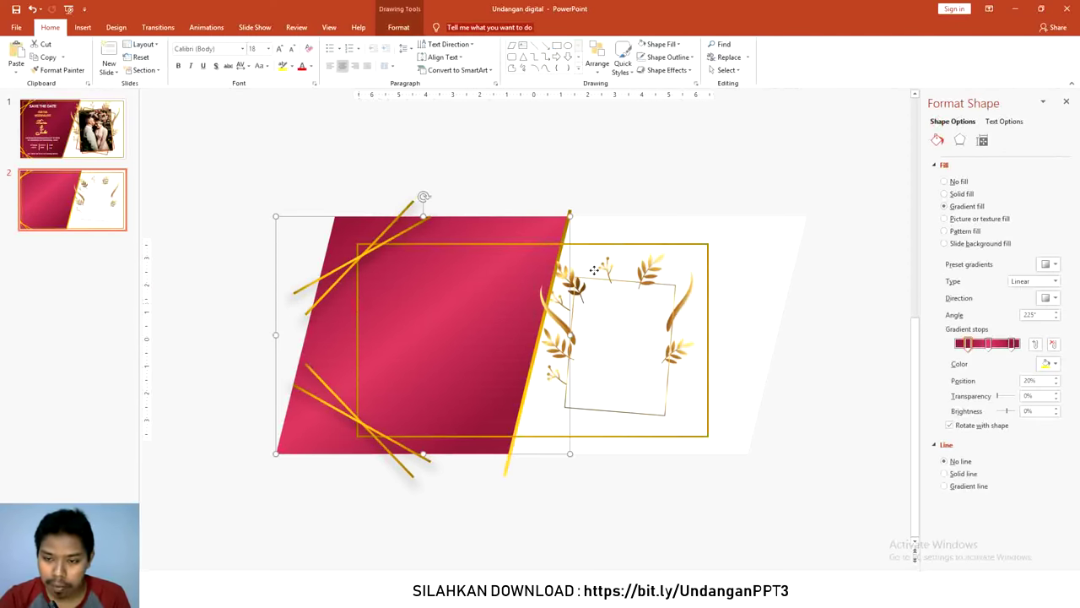
{"action": "left_click", "coordinate": [613, 246]}
{"action": "left_click", "coordinate": [524, 245]}
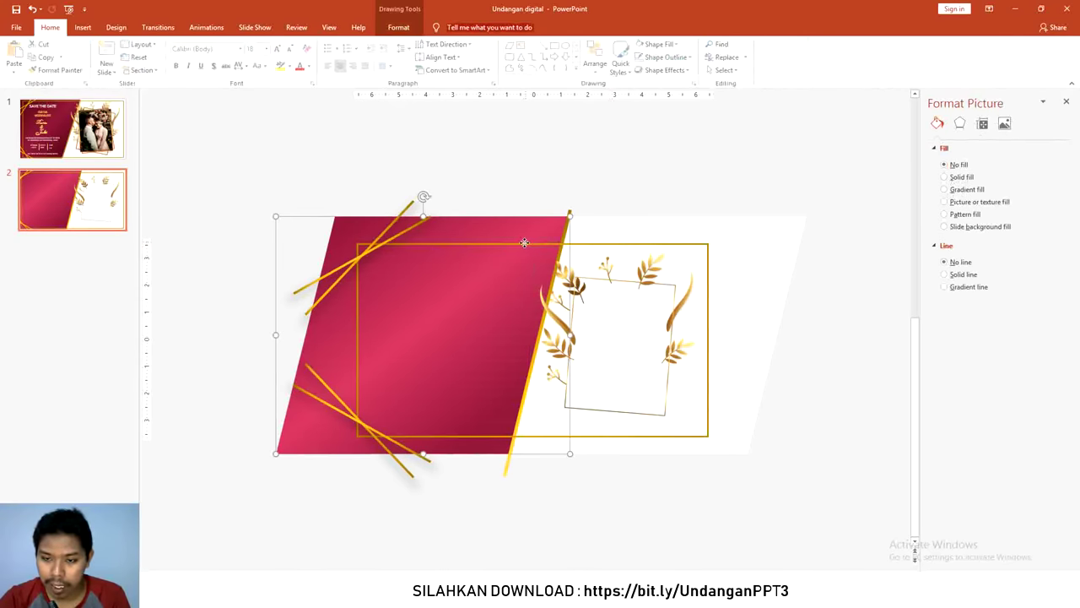
{"action": "left_click", "coordinate": [524, 245]}
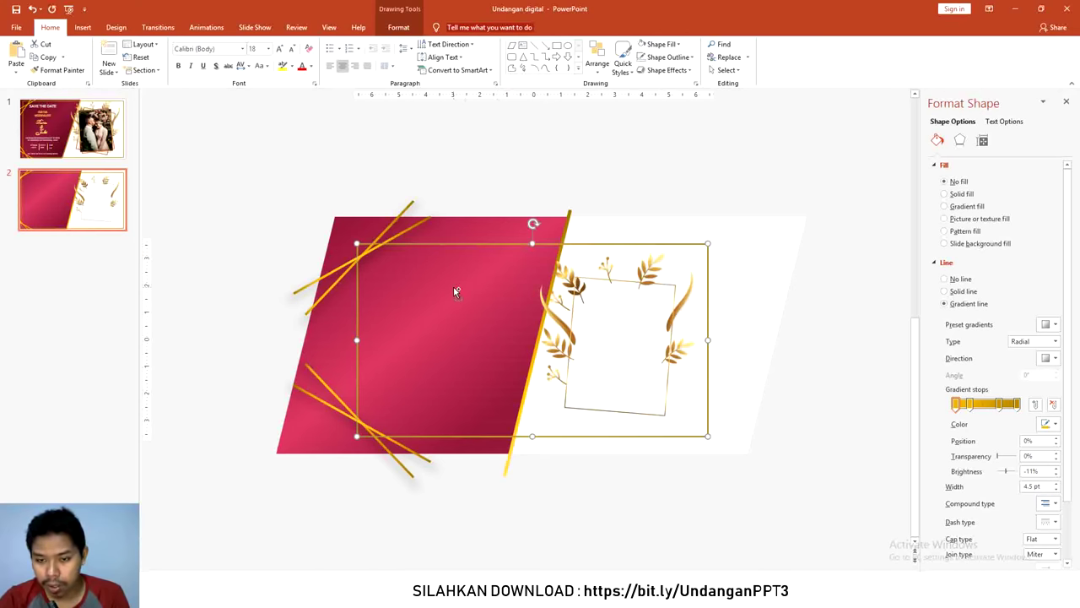
Duplicate the gold rectangle and shrink the copy to trace the leafy picture's inner square.
{"action": "key", "text": "ctrl+v"}
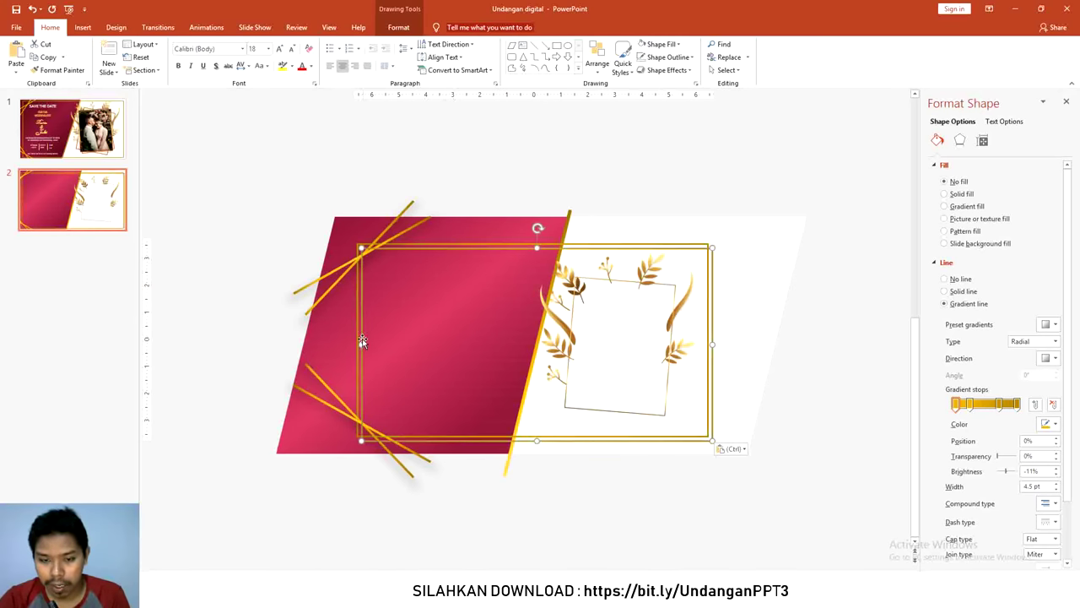
{"action": "left_click_drag", "start_coordinate": [361, 344], "coordinate": [566, 345]}
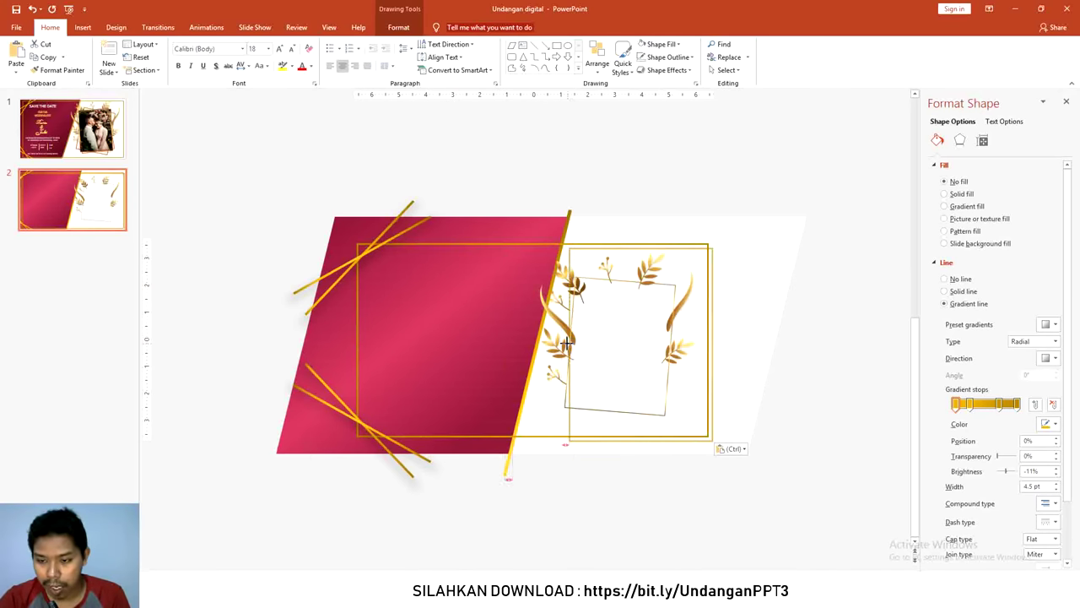
{"action": "left_click_drag", "start_coordinate": [712, 343], "coordinate": [673, 343]}
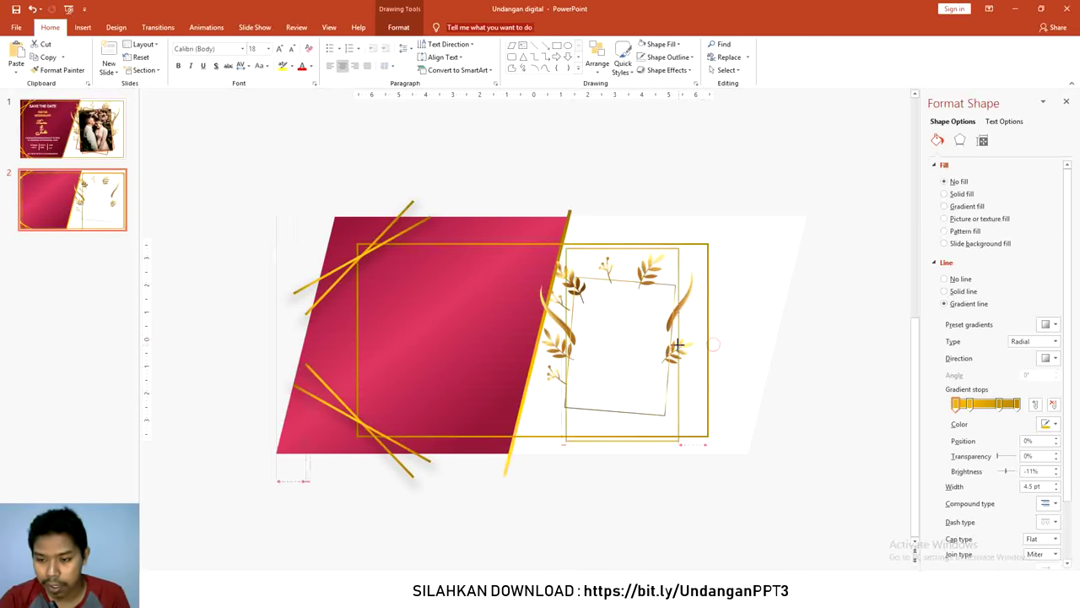
{"action": "left_click_drag", "start_coordinate": [619, 439], "coordinate": [620, 413]}
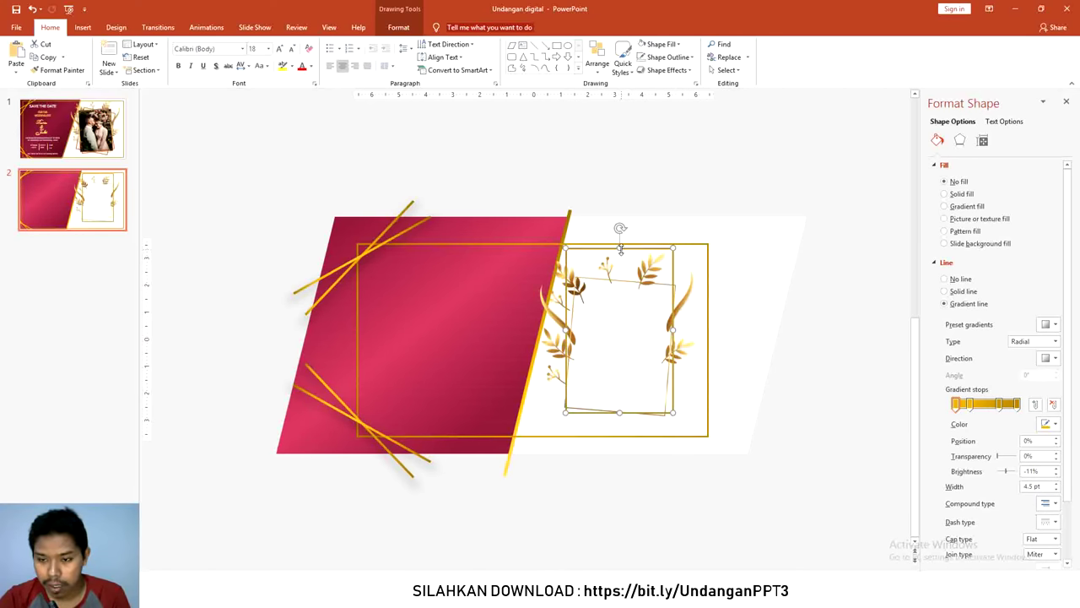
{"action": "left_click_drag", "start_coordinate": [620, 250], "coordinate": [620, 286]}
{"action": "scroll", "coordinate": [621, 286], "scroll_direction": "up", "scroll_amount": 3, "text": "ctrl"}
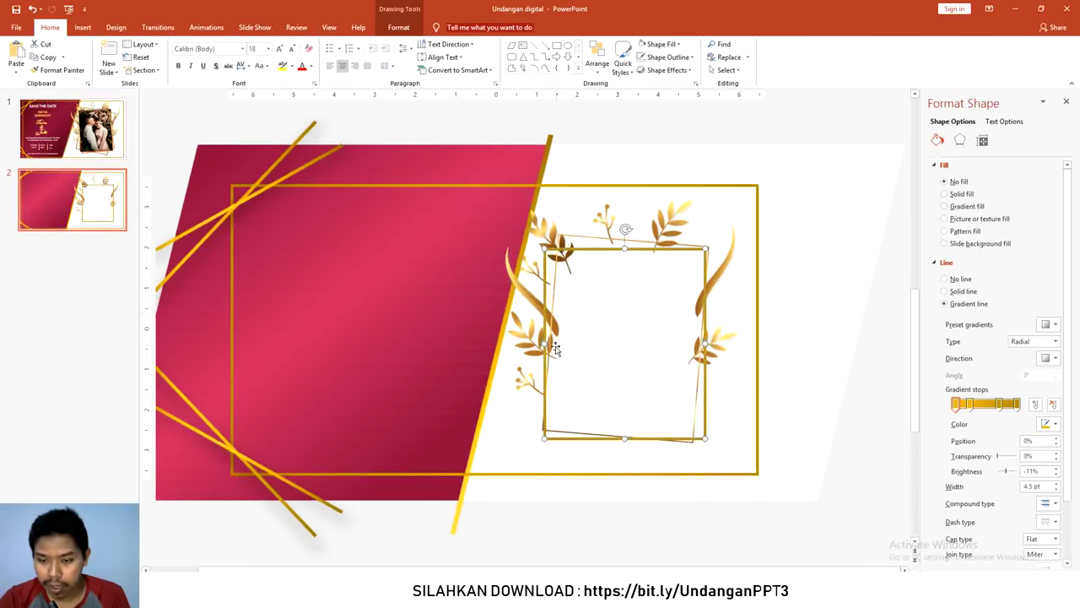
{"action": "left_click_drag", "start_coordinate": [544, 345], "coordinate": [558, 342]}
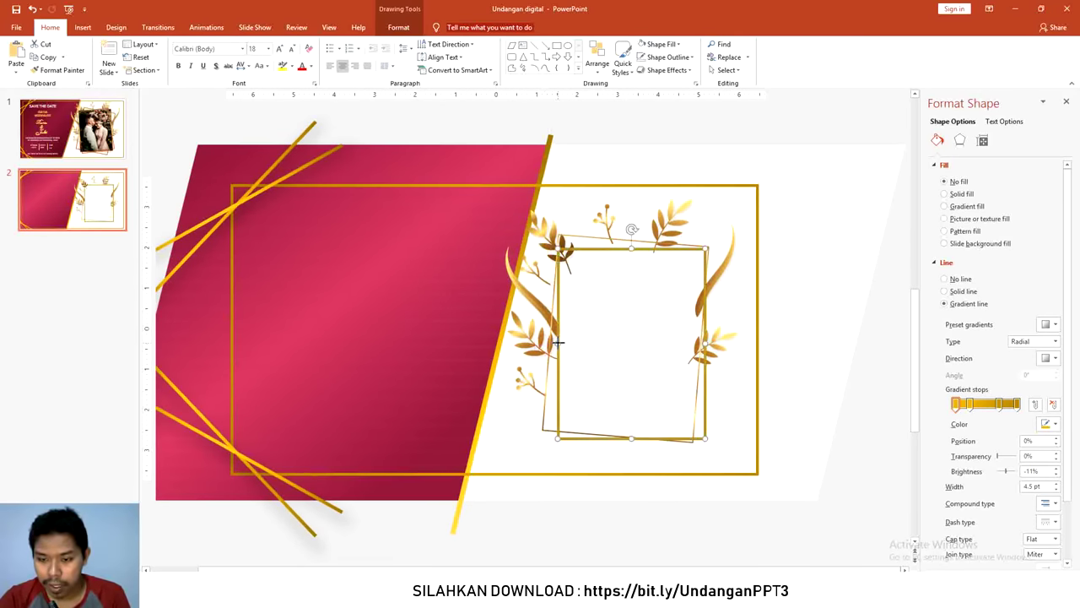
{"action": "left_click_drag", "start_coordinate": [606, 253], "coordinate": [596, 245]}
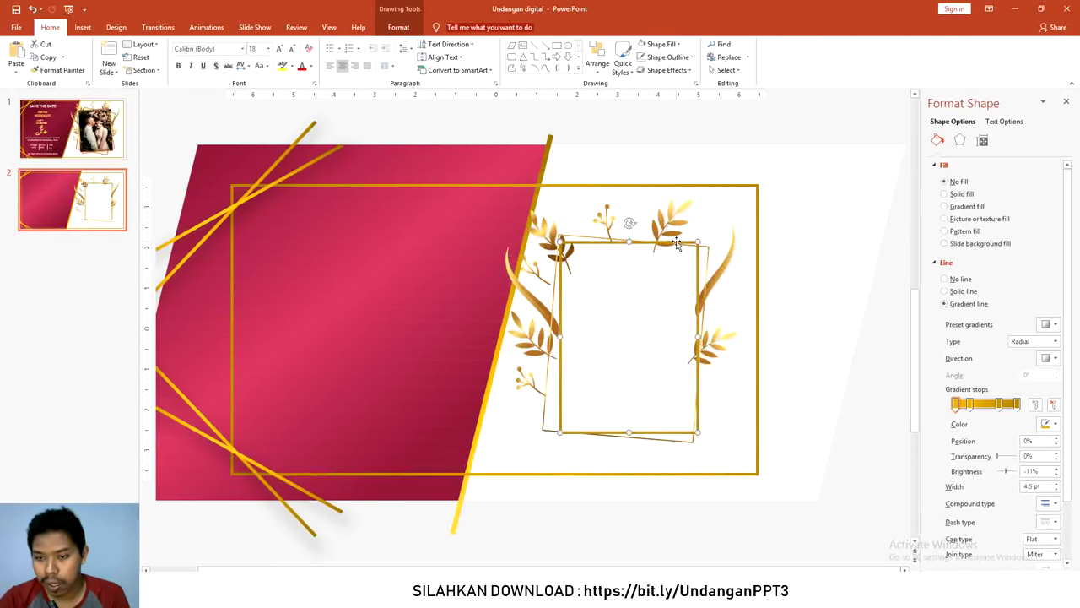
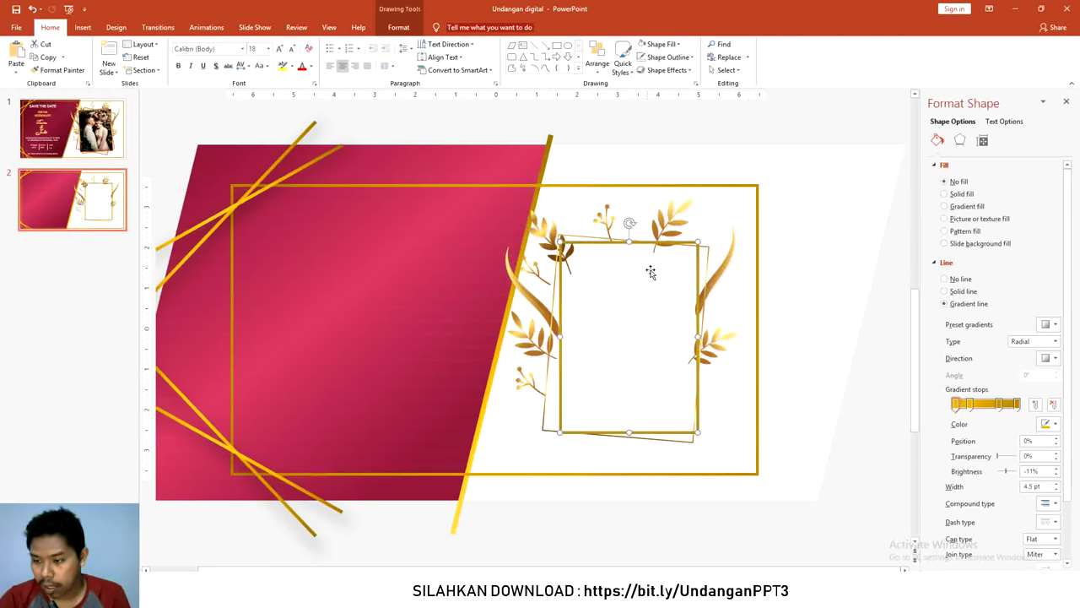
Thin the frame outline to 3.75 pt, delete one gradient stop and move the middle stop to 50%.
{"action": "left_click", "coordinate": [1056, 490]}
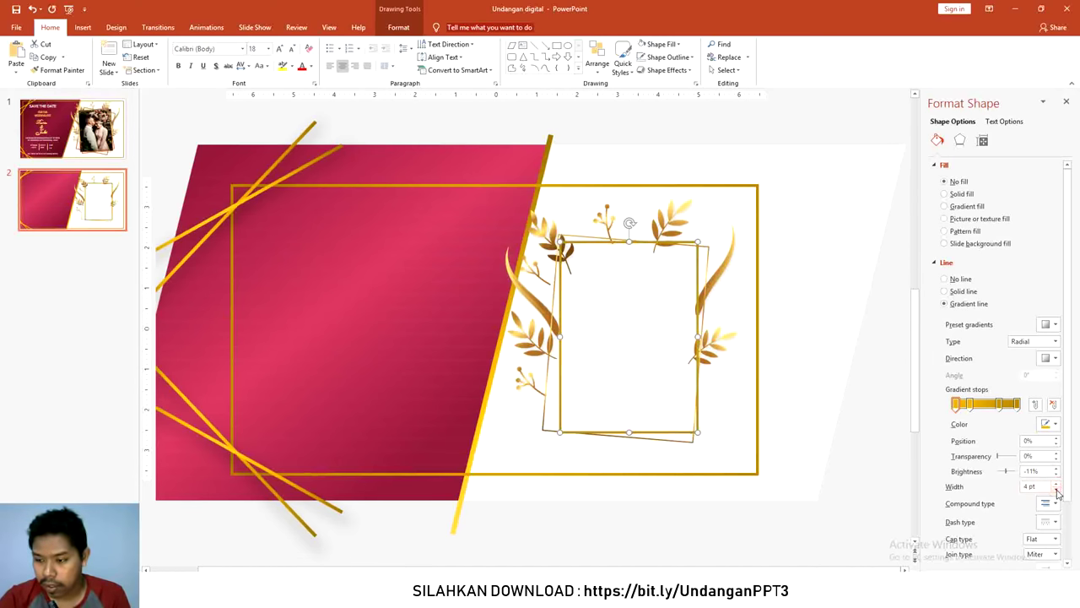
{"action": "left_click", "coordinate": [970, 405]}
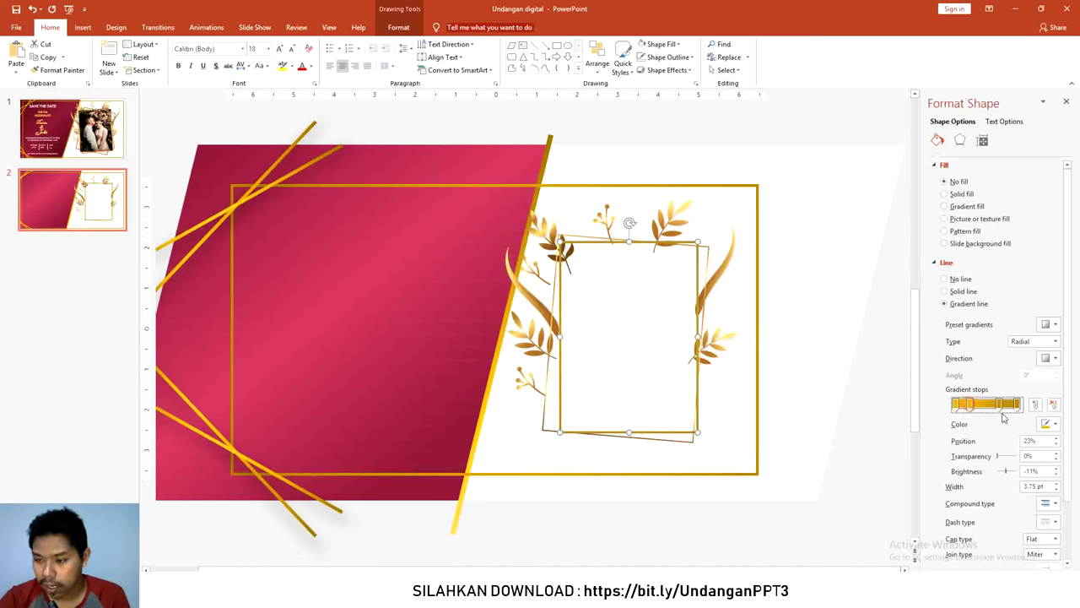
{"action": "left_click", "coordinate": [1052, 407]}
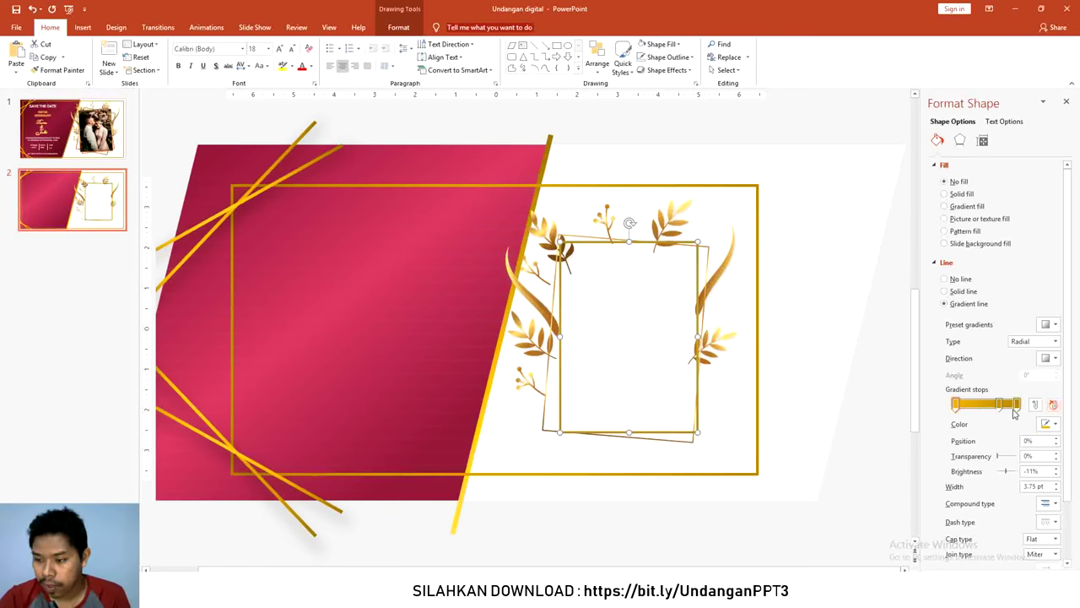
{"action": "left_click", "coordinate": [994, 405]}
{"action": "left_click_drag", "start_coordinate": [993, 406], "coordinate": [989, 407]}
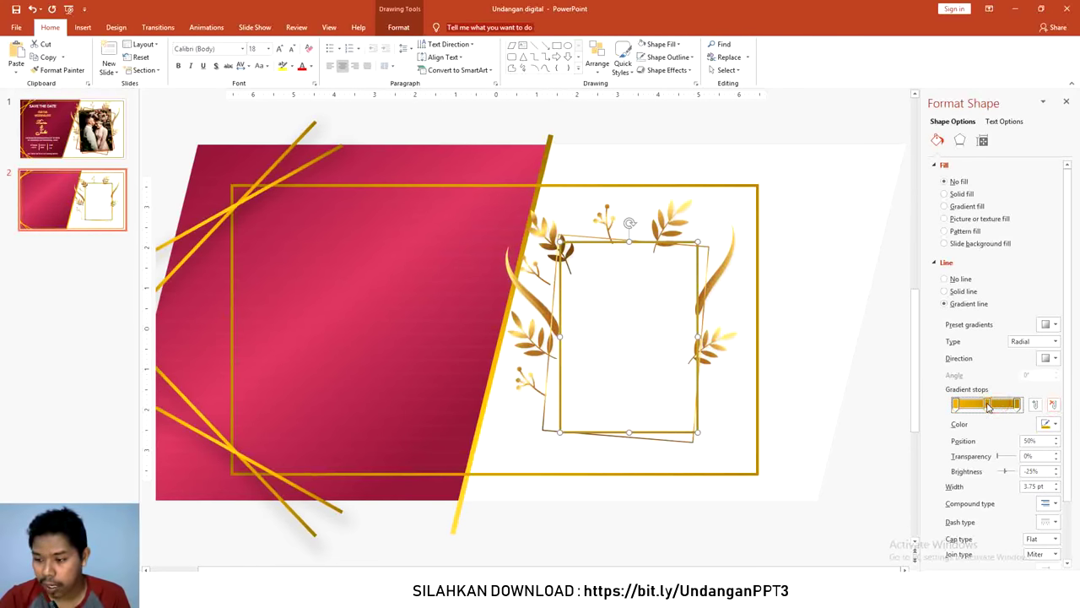
Recolour the 50% and 97% gradient stops with gold sampled from the slide using Eyedropper.
{"action": "left_click", "coordinate": [1055, 423]}
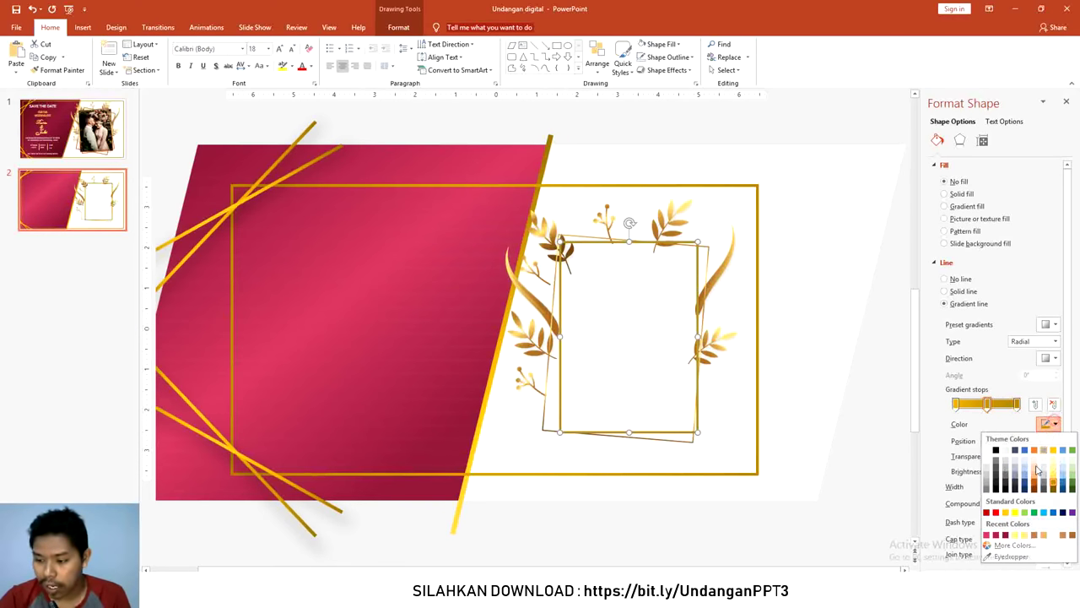
{"action": "left_click", "coordinate": [1017, 557]}
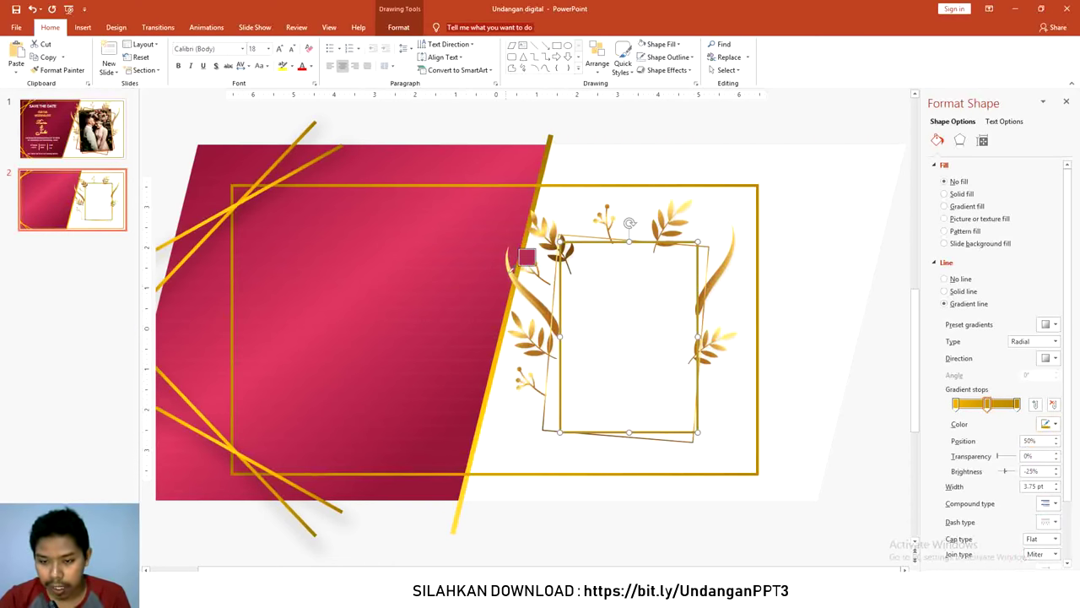
{"action": "left_click", "coordinate": [511, 267]}
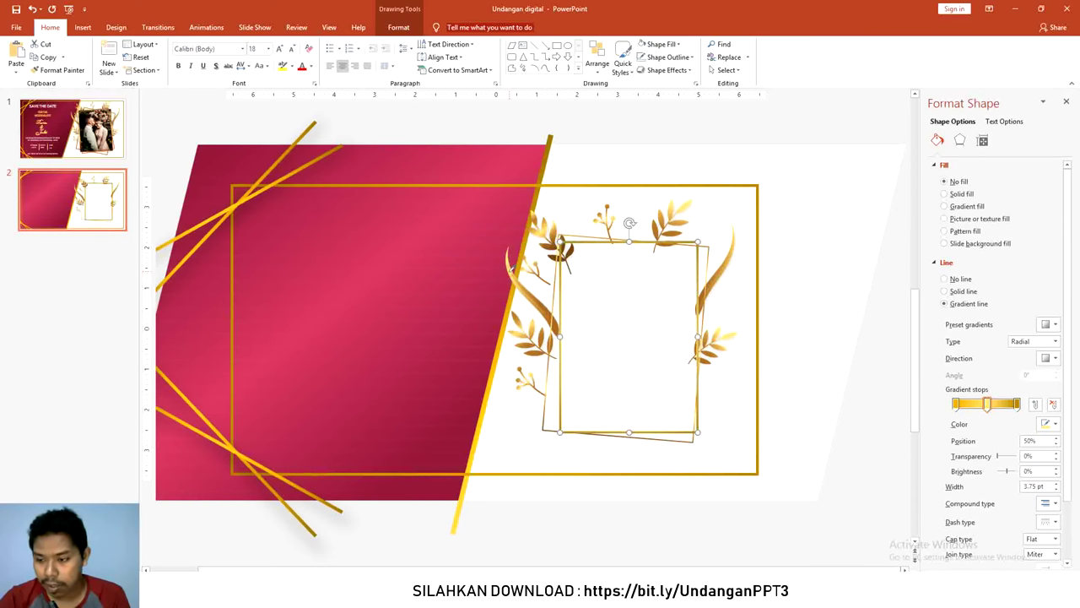
{"action": "left_click", "coordinate": [1017, 405]}
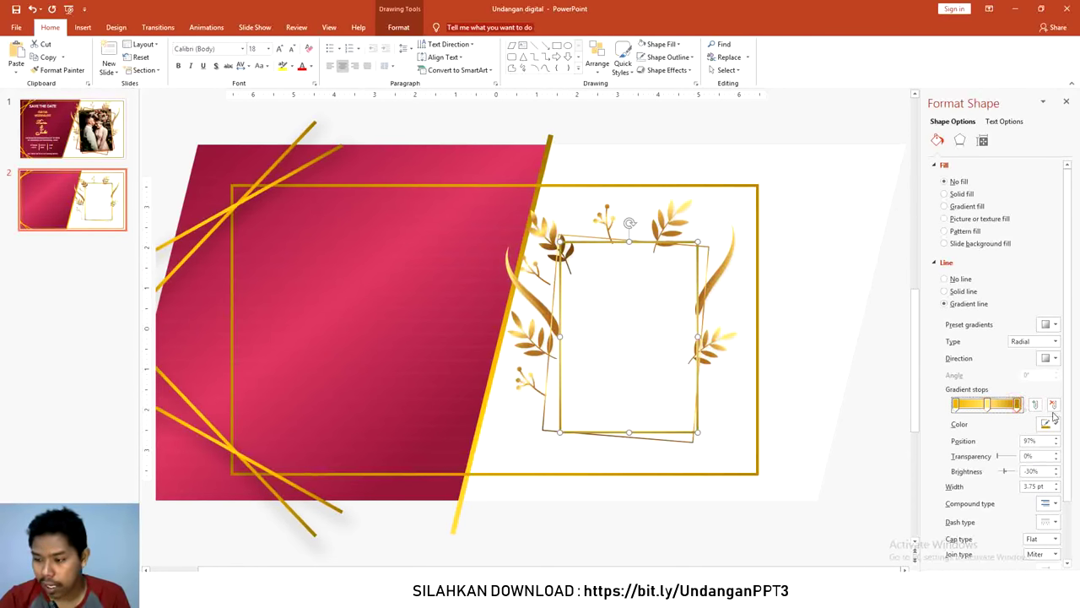
{"action": "left_click", "coordinate": [1055, 424]}
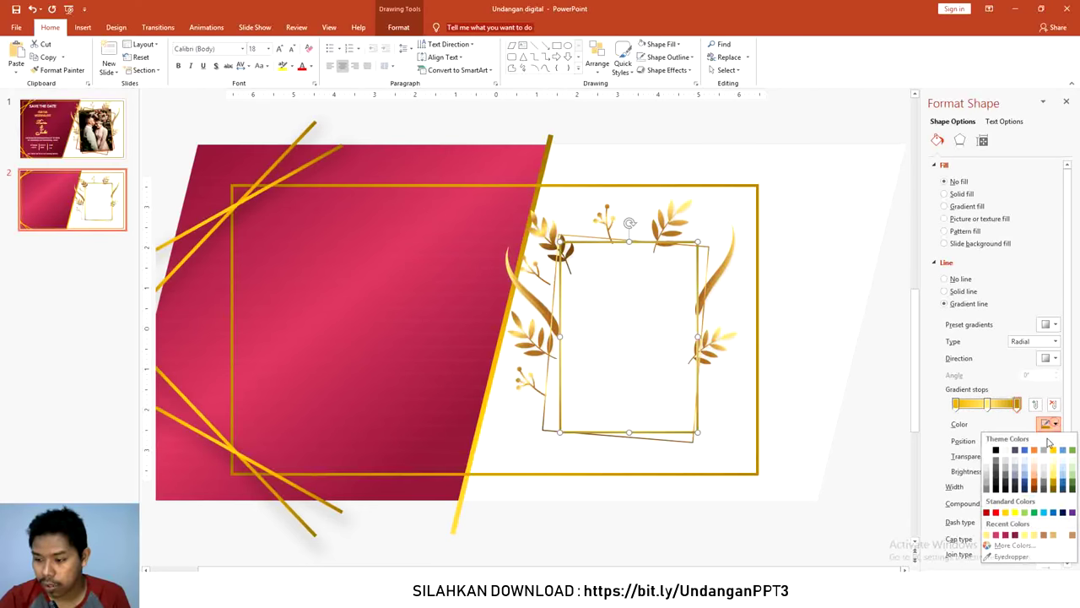
{"action": "left_click", "coordinate": [1005, 557]}
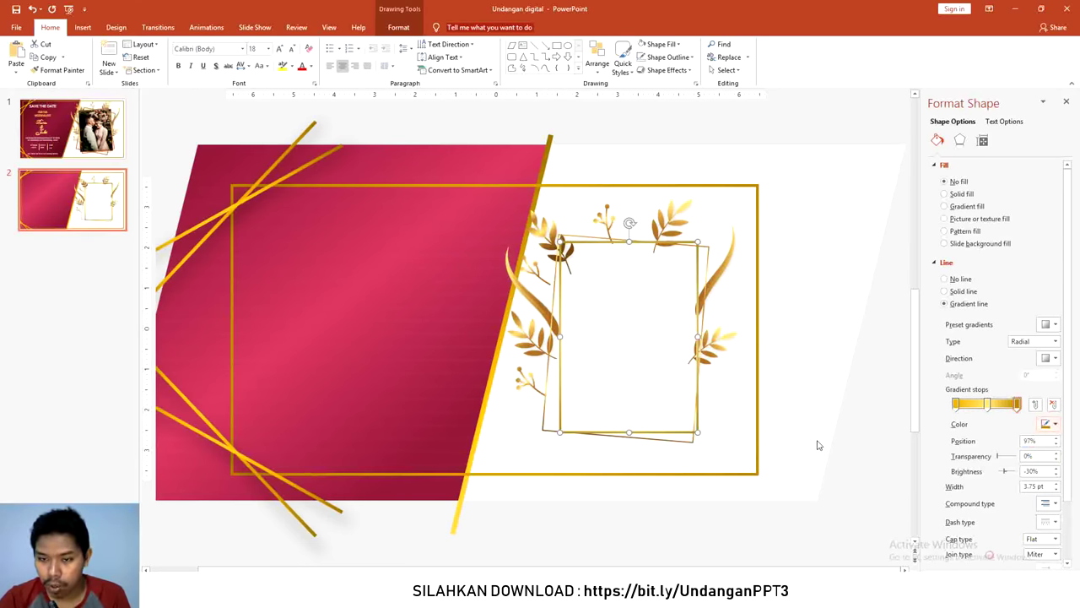
{"action": "left_click", "coordinate": [555, 236]}
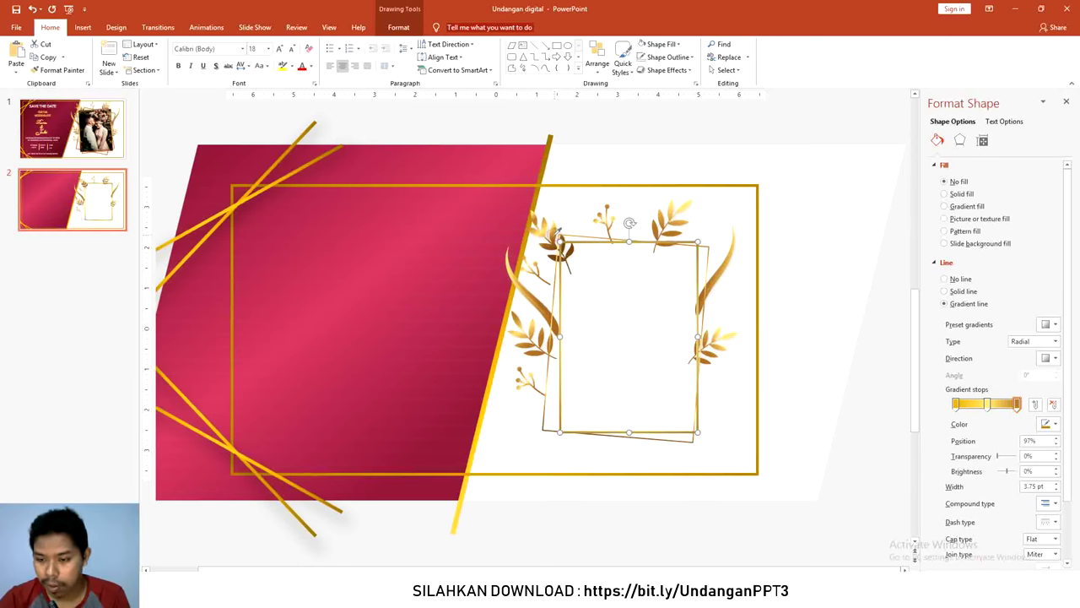
Give the first gradient stop a leaf colour sampled from the slide, then deselect the frame.
{"action": "left_click", "coordinate": [956, 404]}
{"action": "left_click", "coordinate": [1054, 424]}
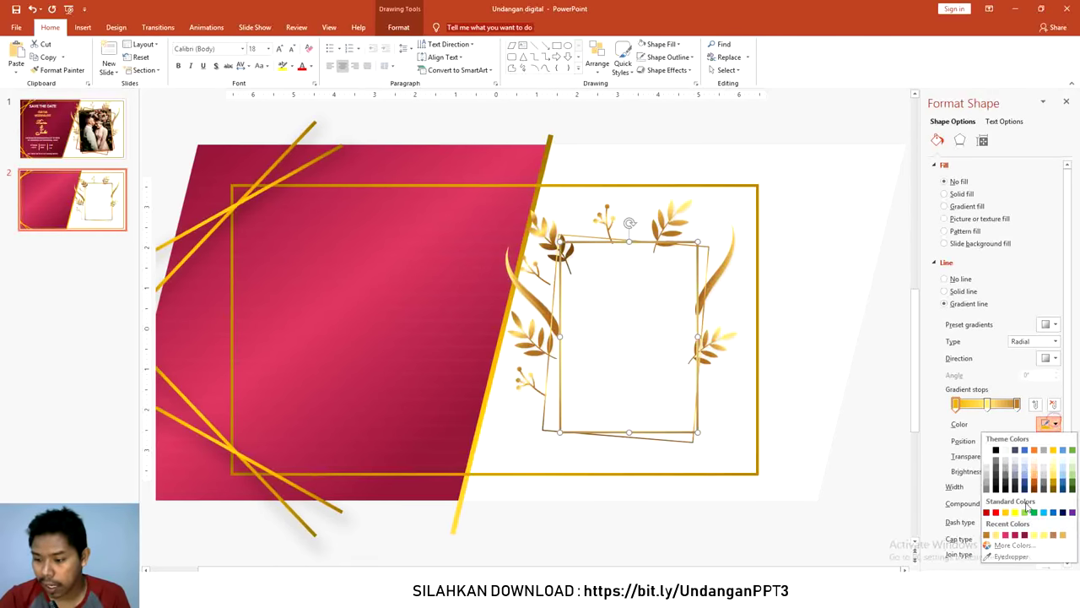
{"action": "left_click", "coordinate": [1009, 556]}
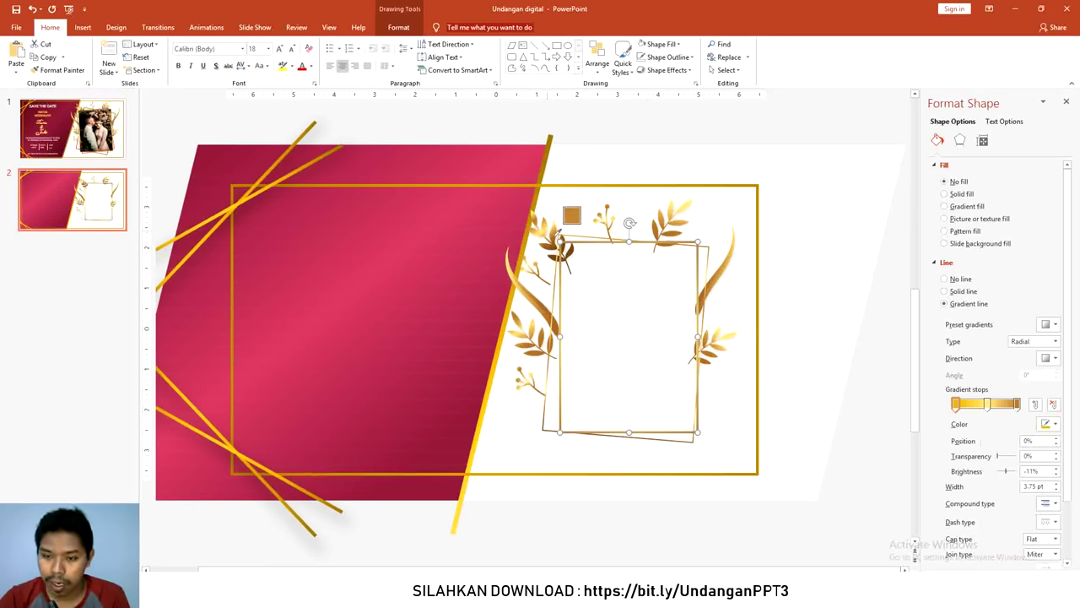
{"action": "left_click", "coordinate": [557, 235]}
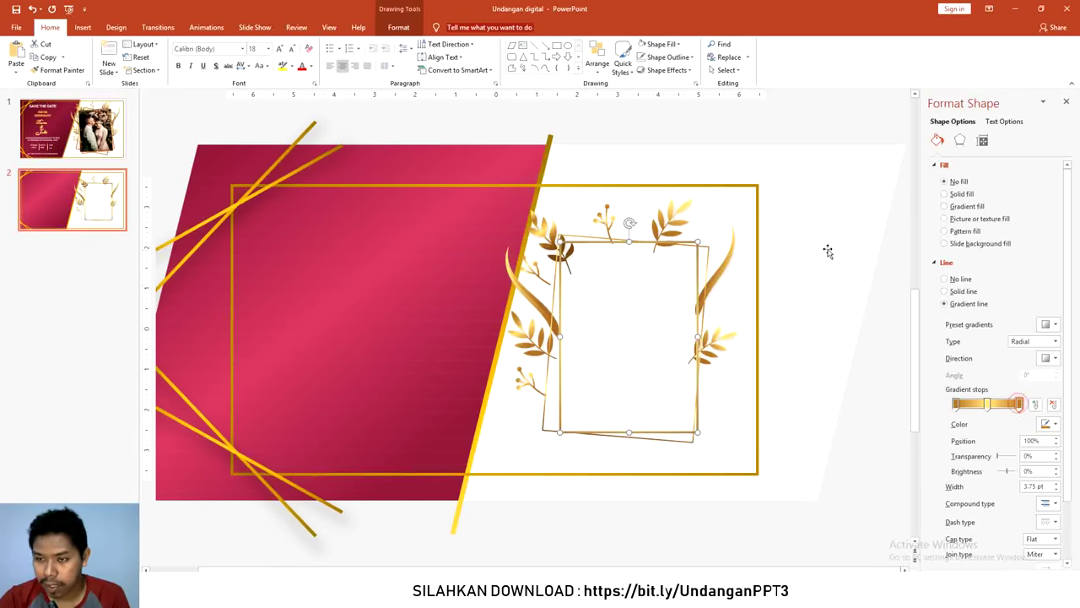
{"action": "left_click", "coordinate": [756, 123]}
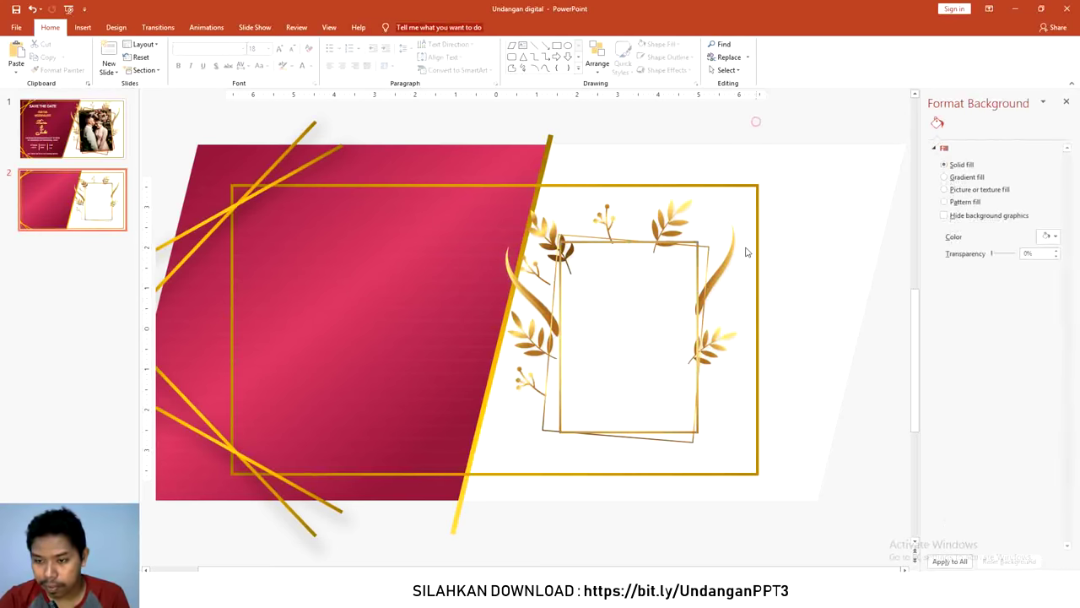
Duplicate the inner gold frame with Ctrl+D, lay the copy over the original and tilt it slightly counter-clockwise.
{"action": "left_click", "coordinate": [695, 266]}
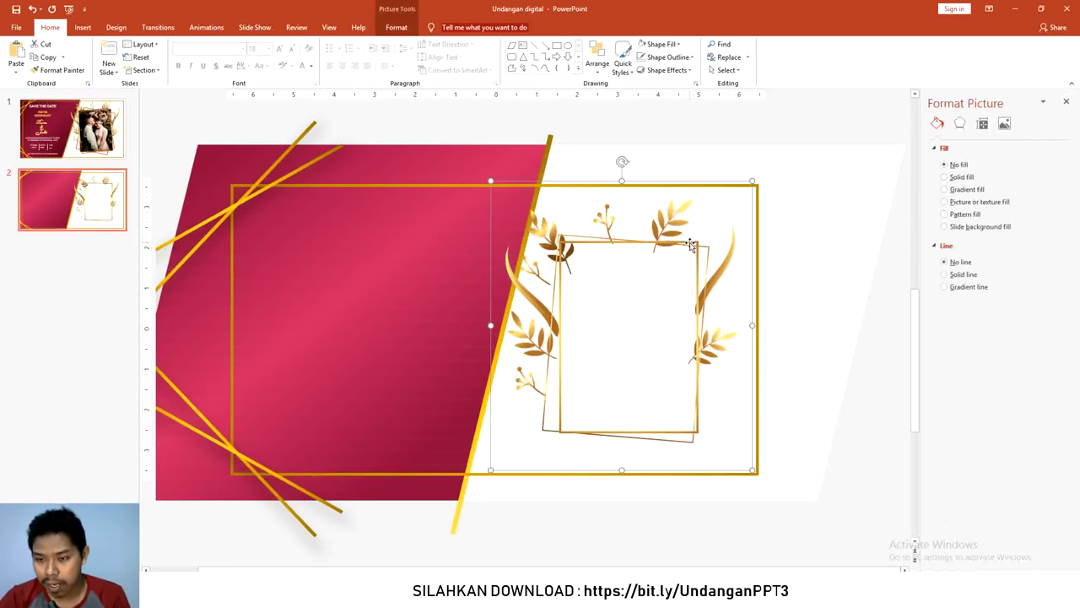
{"action": "left_click", "coordinate": [691, 244]}
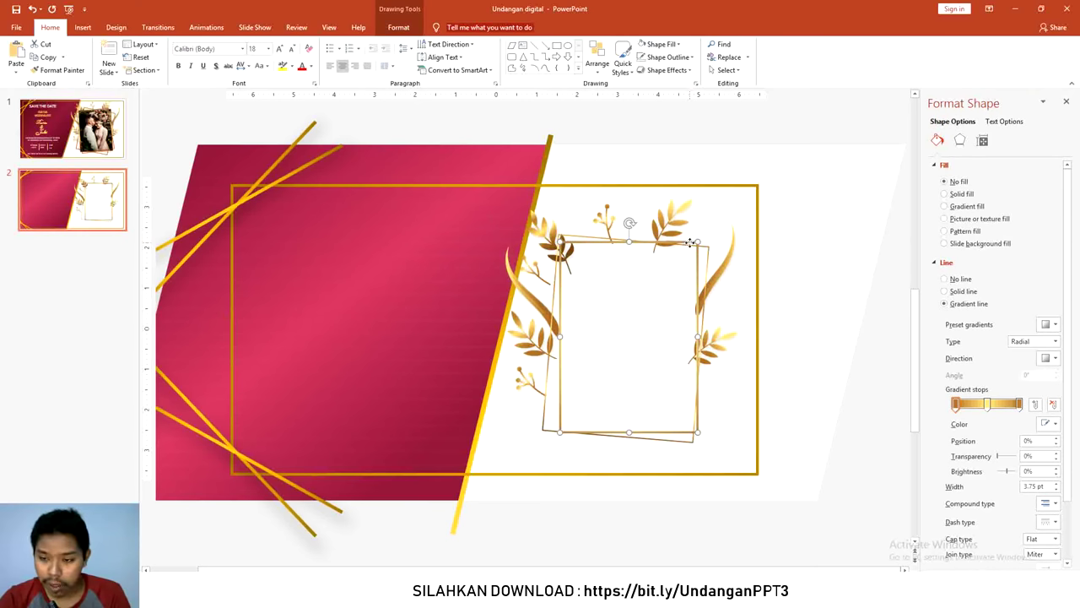
{"action": "key", "text": "ctrl+d"}
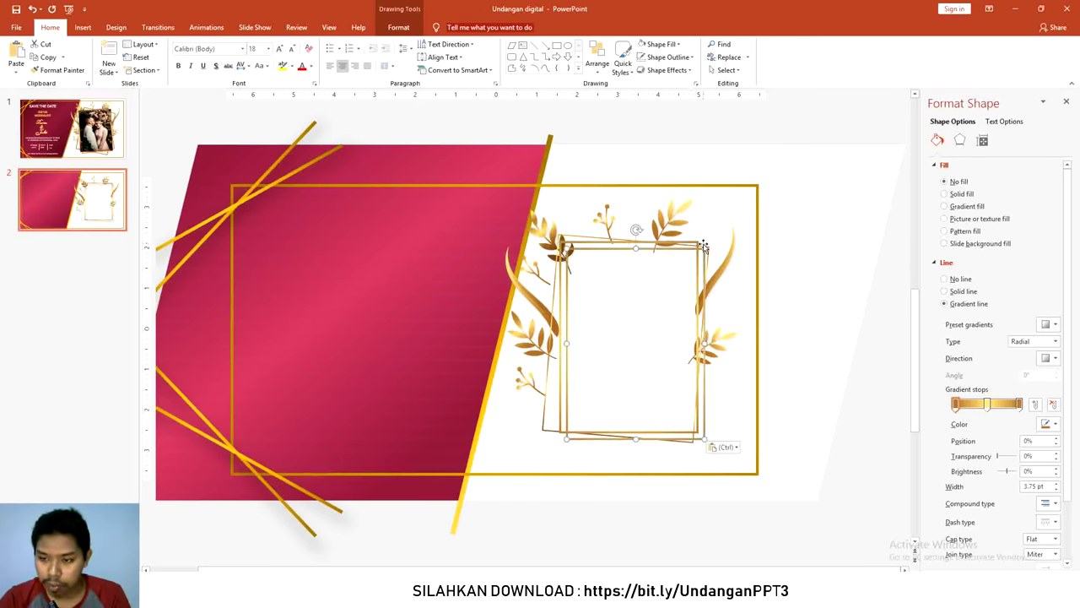
{"action": "left_click_drag", "start_coordinate": [696, 251], "coordinate": [683, 236]}
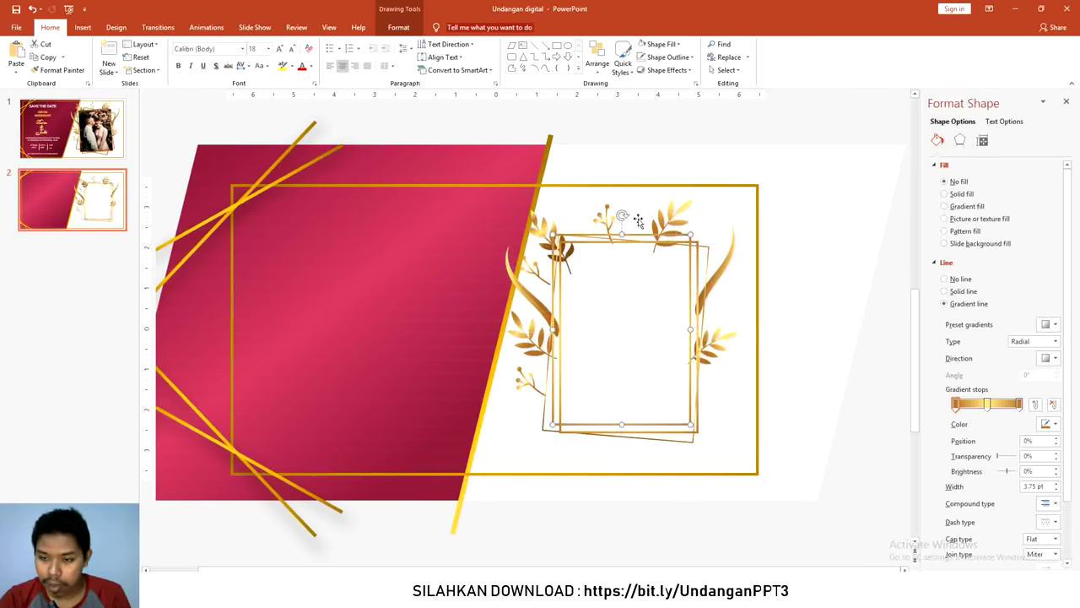
{"action": "mouse_move", "coordinate": [620, 215]}
{"action": "left_mouse_down"}
{"action": "mouse_move", "coordinate": [603, 217]}
{"action": "mouse_move", "coordinate": [659, 216]}
{"action": "mouse_move", "coordinate": [650, 219]}
{"action": "mouse_move", "coordinate": [686, 255]}
{"action": "mouse_move", "coordinate": [714, 265]}
{"action": "left_mouse_up"}
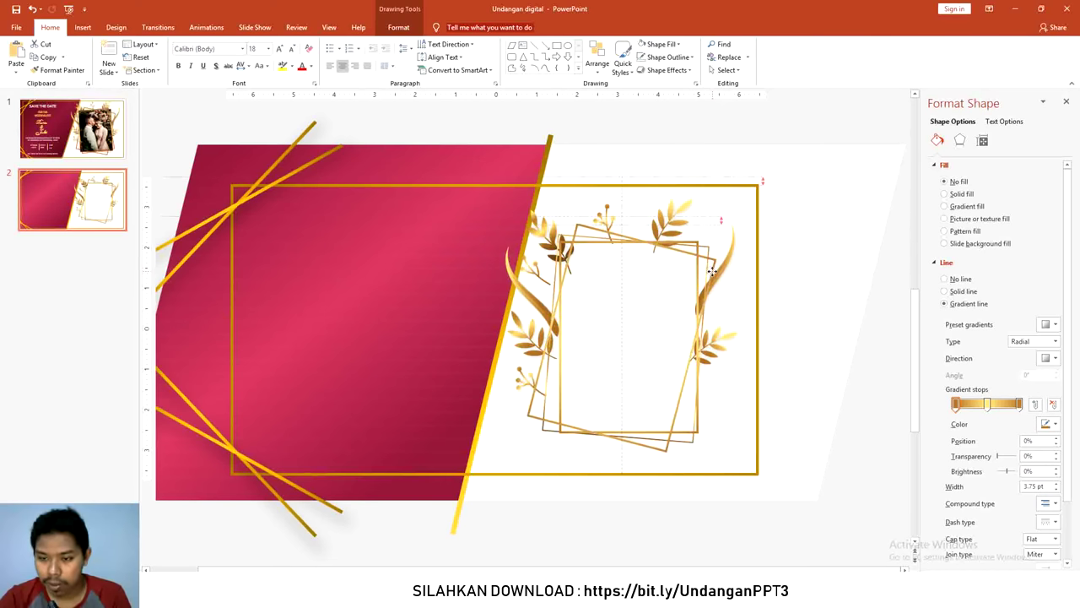
{"action": "left_click", "coordinate": [561, 242]}
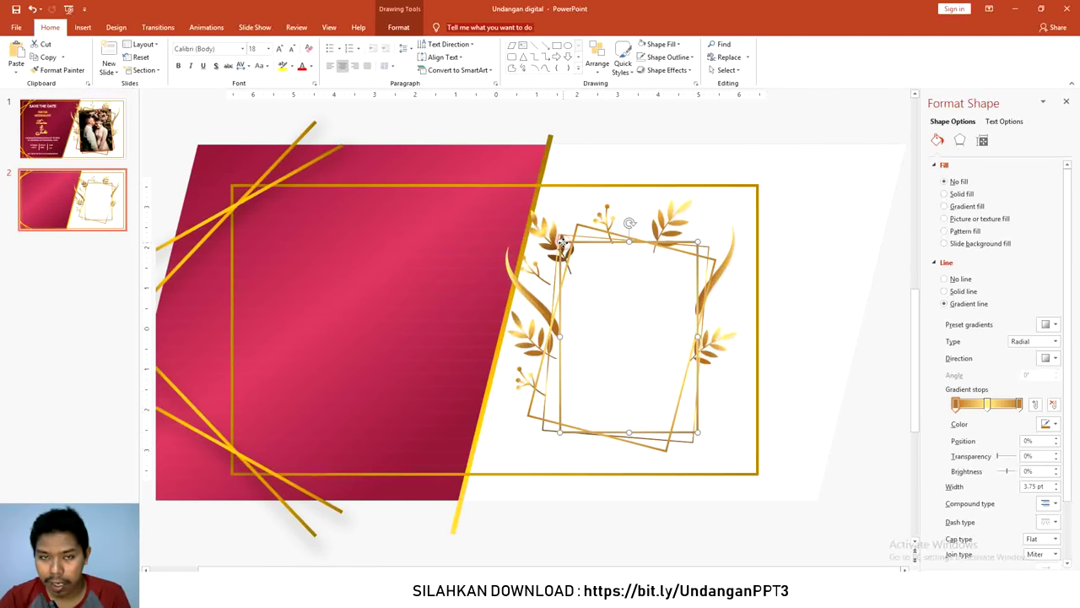
{"action": "left_click", "coordinate": [399, 27]}
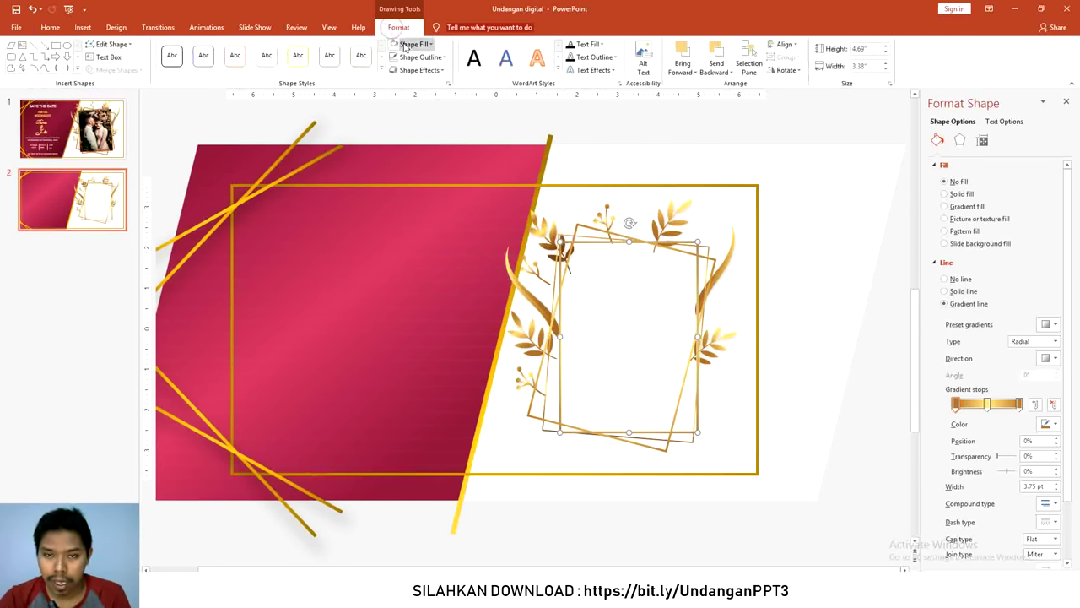
Fill the straight inner frame with the picture file pexels-photo-3014857.
{"action": "left_click", "coordinate": [408, 44]}
{"action": "left_click", "coordinate": [436, 211]}
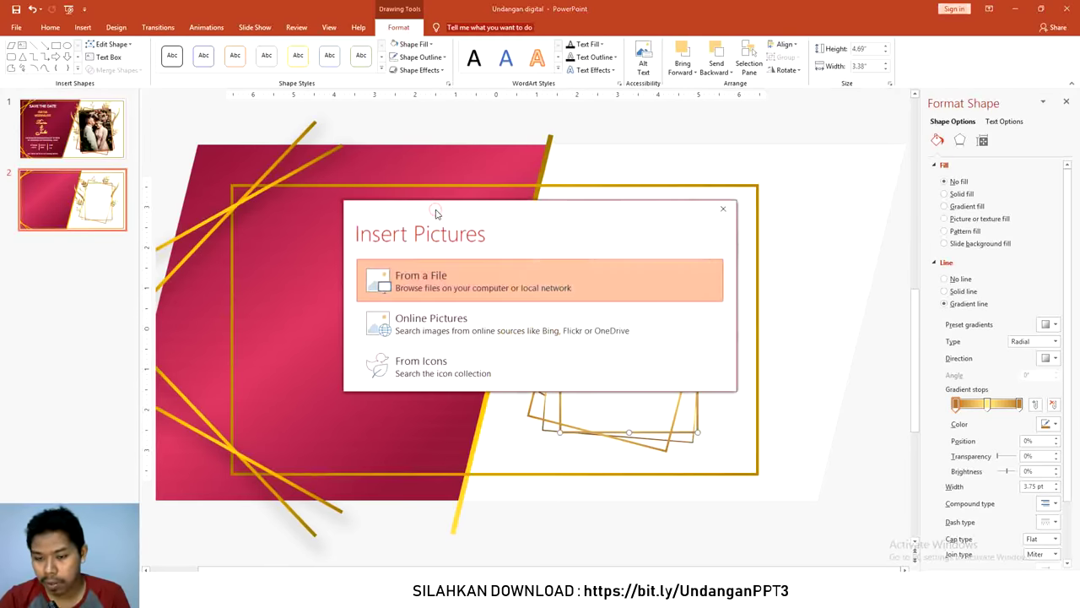
{"action": "left_click", "coordinate": [434, 294]}
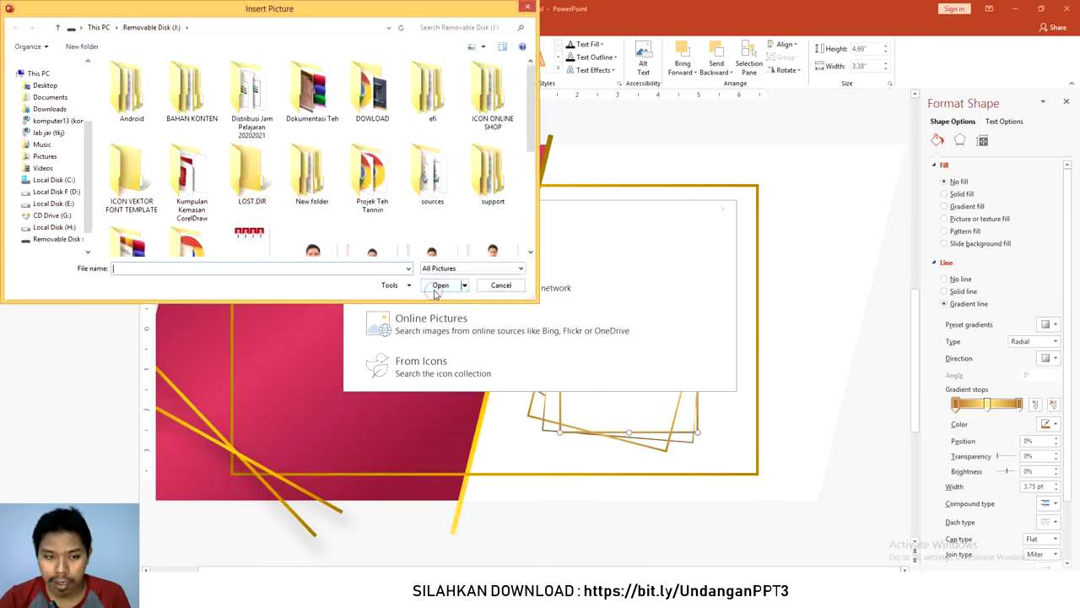
{"action": "scroll", "coordinate": [526, 150], "scroll_direction": "down", "scroll_amount": 5}
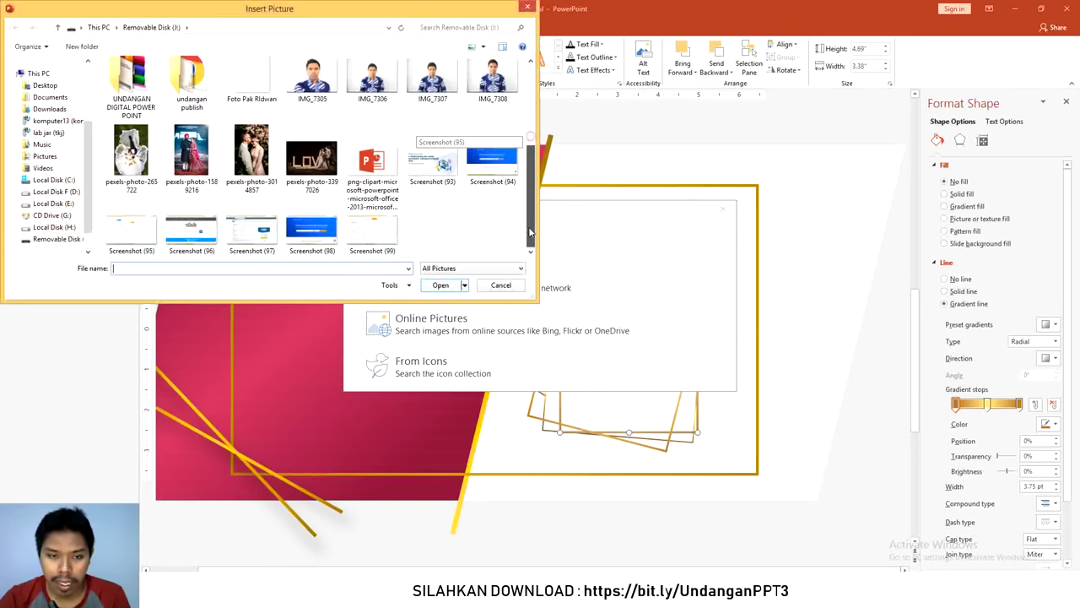
{"action": "left_click", "coordinate": [263, 159]}
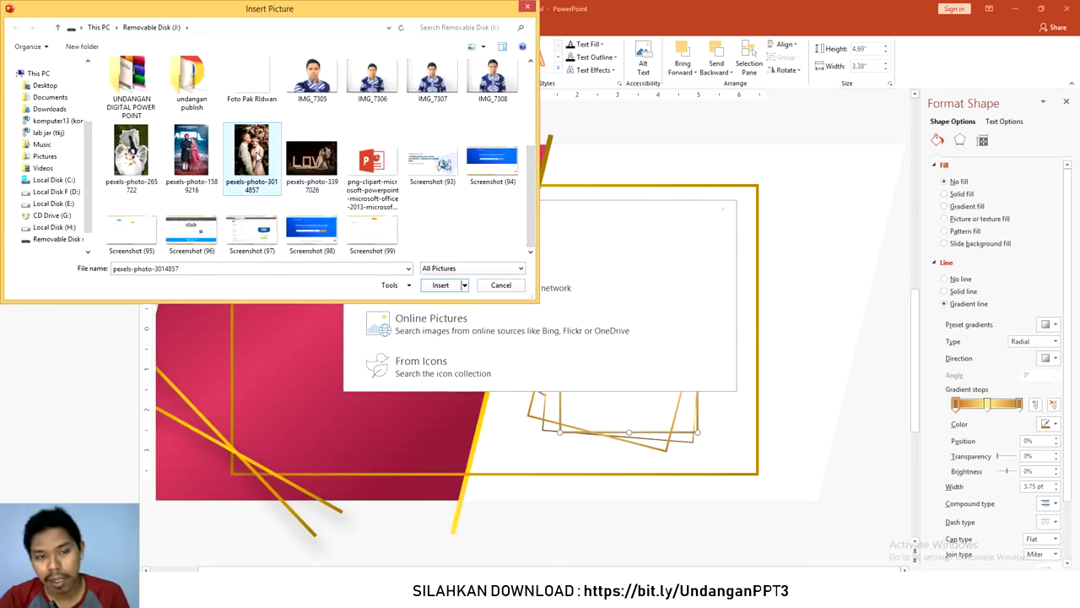
{"action": "left_click", "coordinate": [439, 287]}
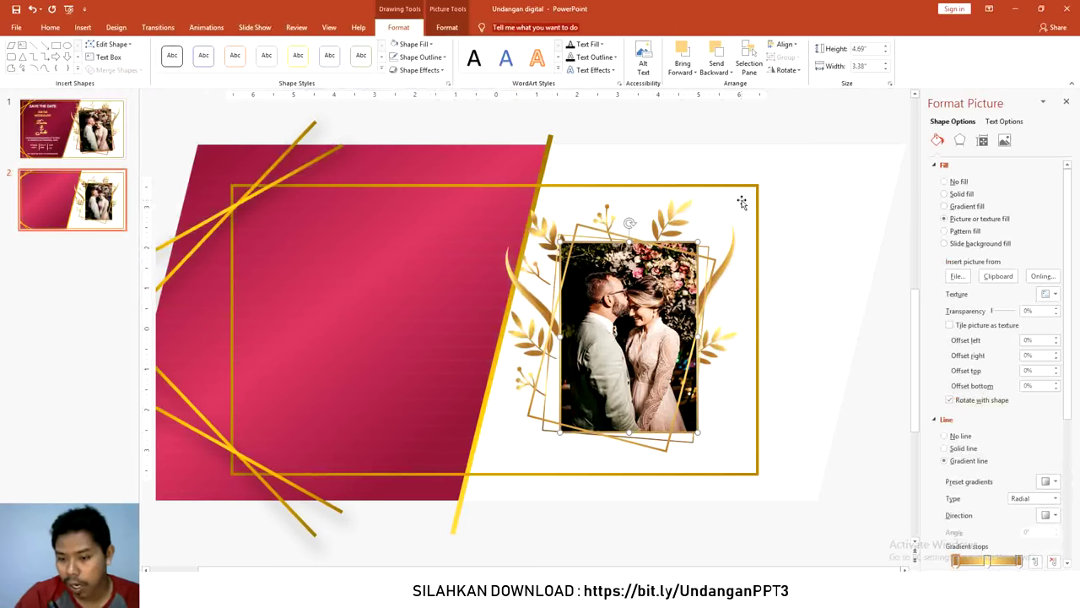
Recrop the framed couple photo, extending it up and right and shifting it slightly left.
{"action": "right_click", "coordinate": [618, 297]}
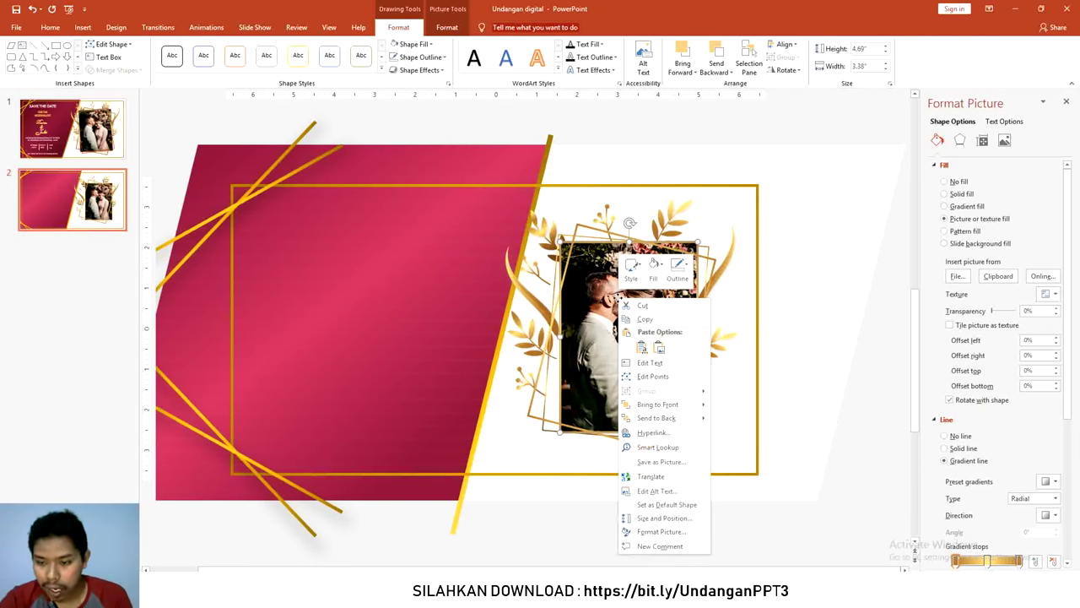
{"action": "left_click", "coordinate": [444, 29]}
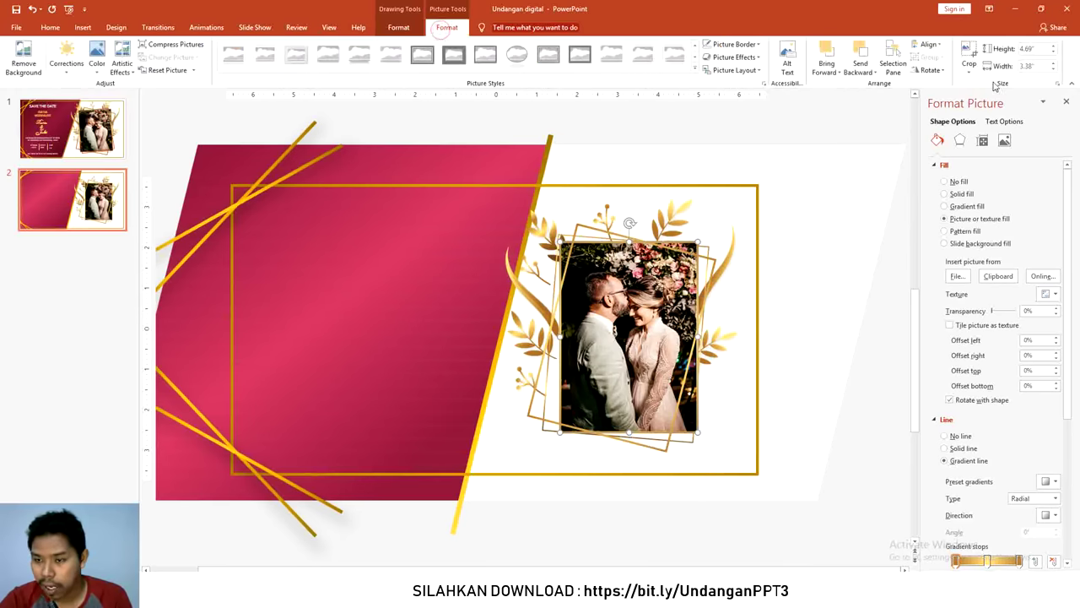
{"action": "left_click", "coordinate": [969, 56]}
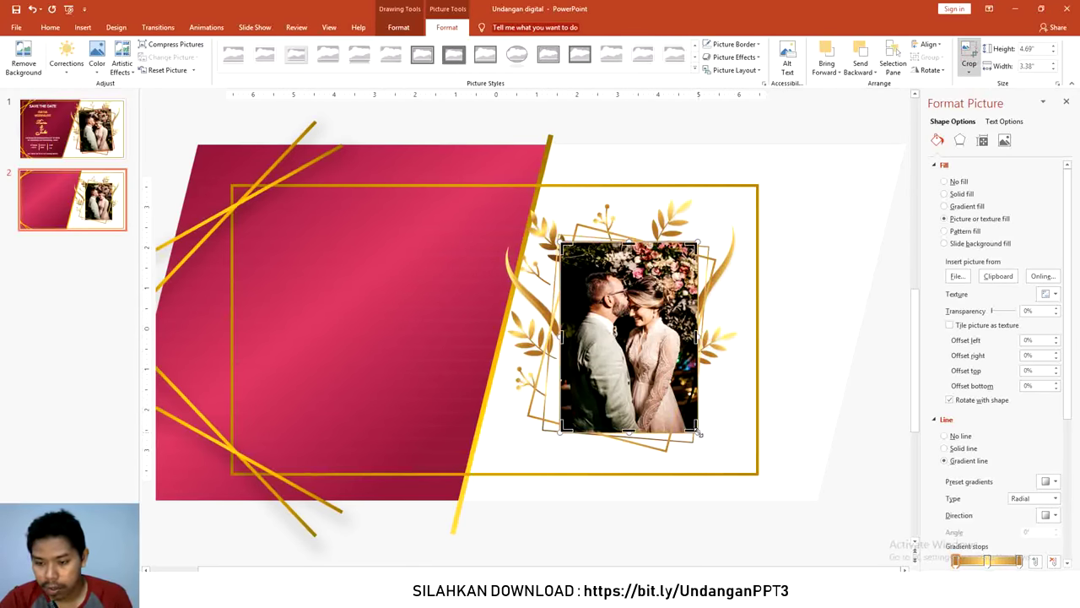
{"action": "mouse_move", "coordinate": [697, 431]}
{"action": "left_mouse_down"}
{"action": "mouse_move", "coordinate": [703, 446]}
{"action": "mouse_move", "coordinate": [697, 433]}
{"action": "left_mouse_up"}
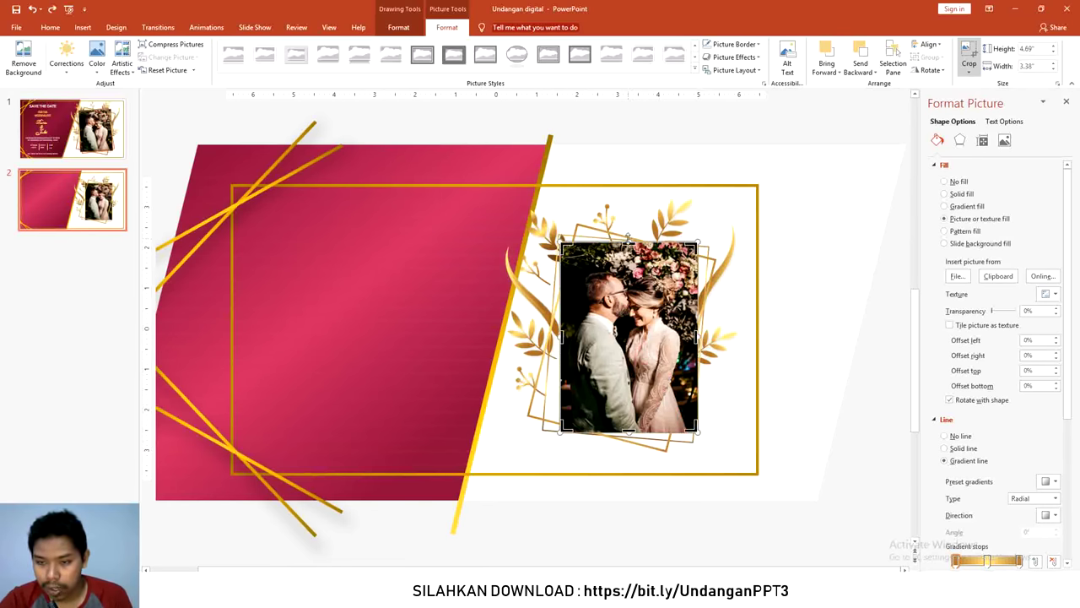
{"action": "left_click_drag", "start_coordinate": [628, 242], "coordinate": [627, 227]}
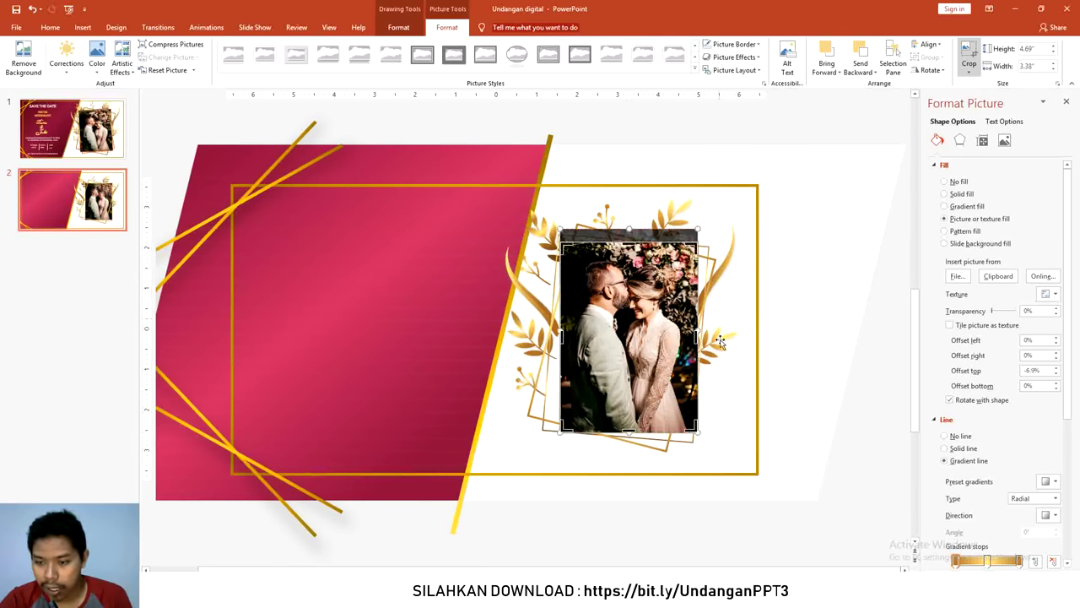
{"action": "left_click_drag", "start_coordinate": [700, 329], "coordinate": [707, 329]}
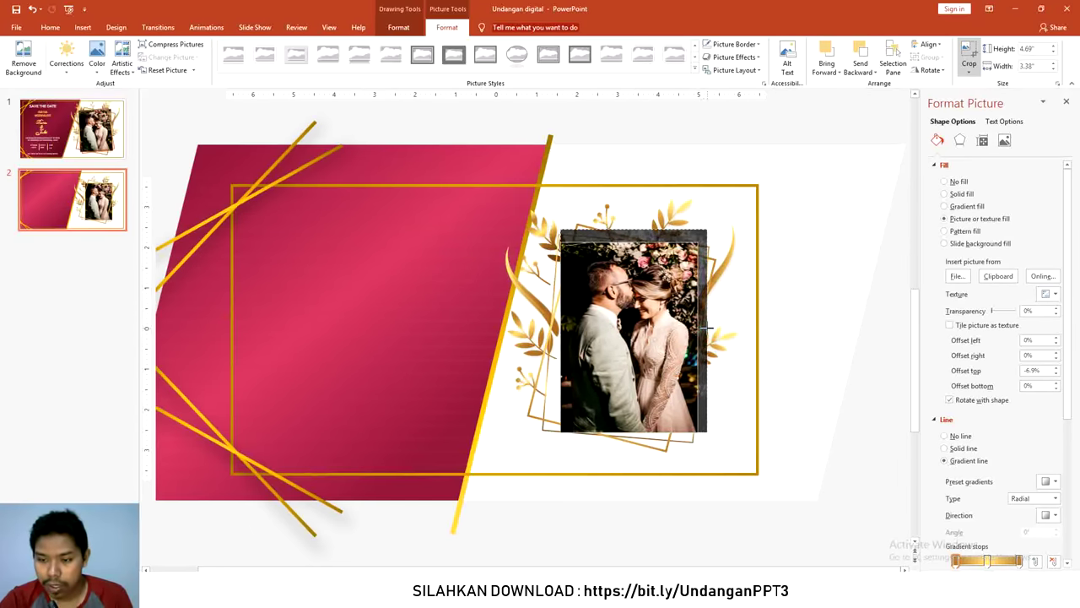
{"action": "left_click_drag", "start_coordinate": [655, 321], "coordinate": [672, 305]}
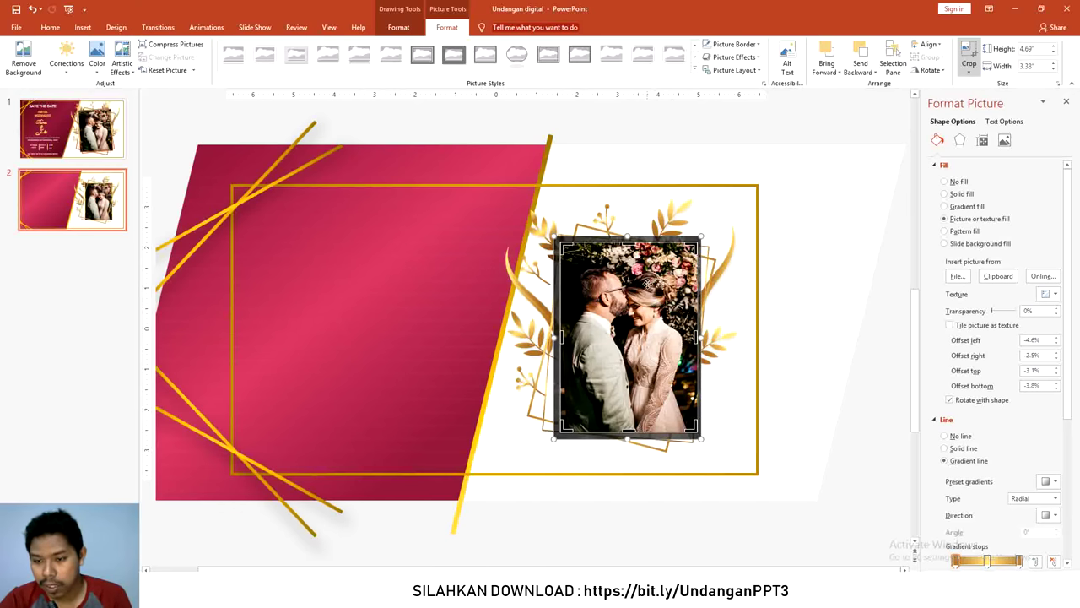
{"action": "left_click", "coordinate": [695, 164]}
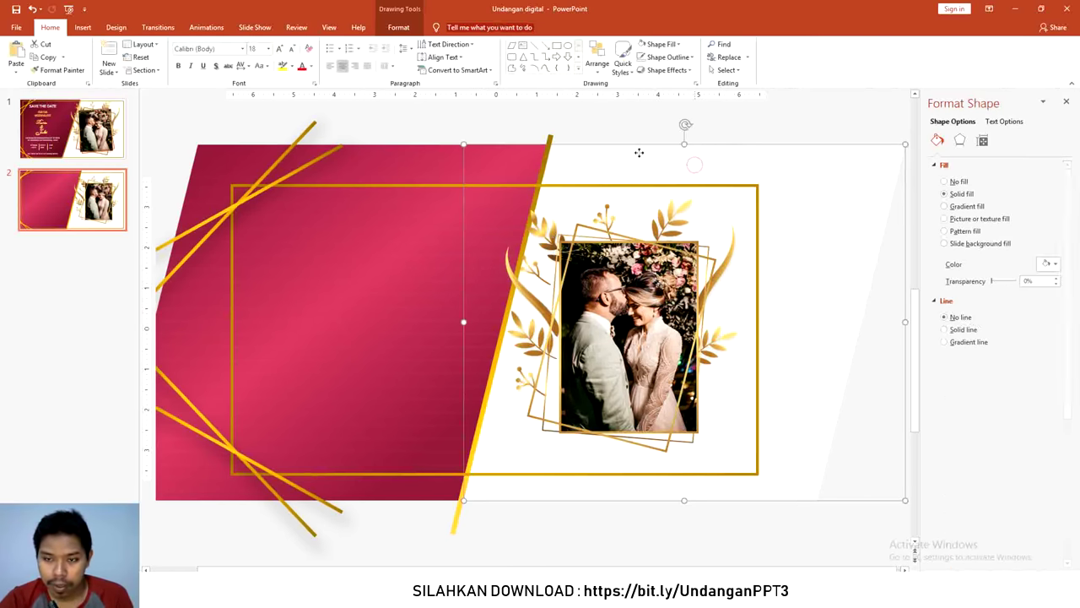
{"action": "left_click", "coordinate": [610, 113]}
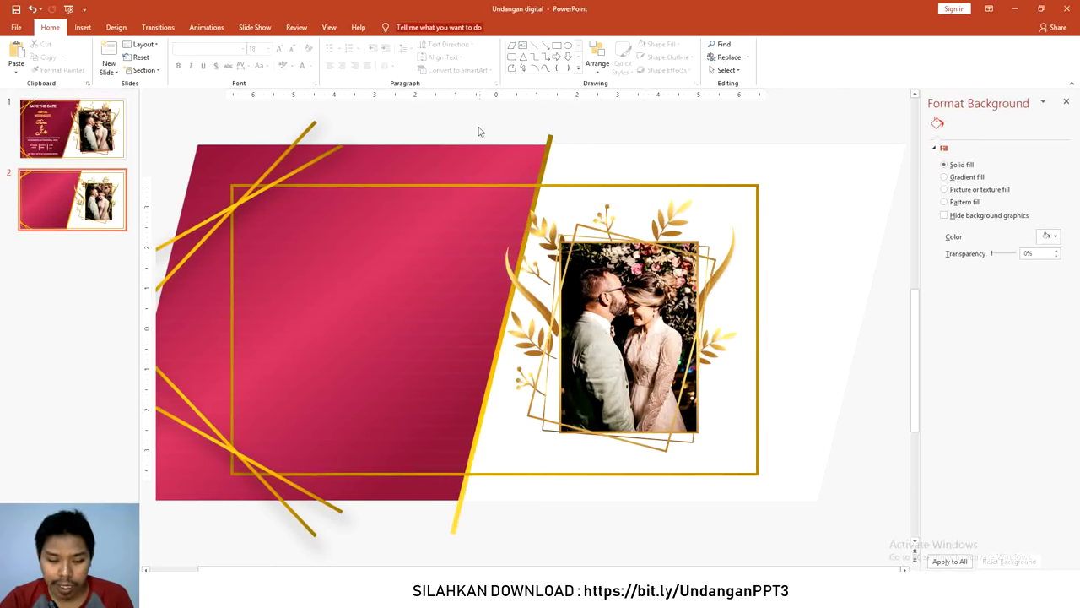
Select all the invitation text in Notepad and move its window aside.
{"action": "key", "text": "alt+Tab"}
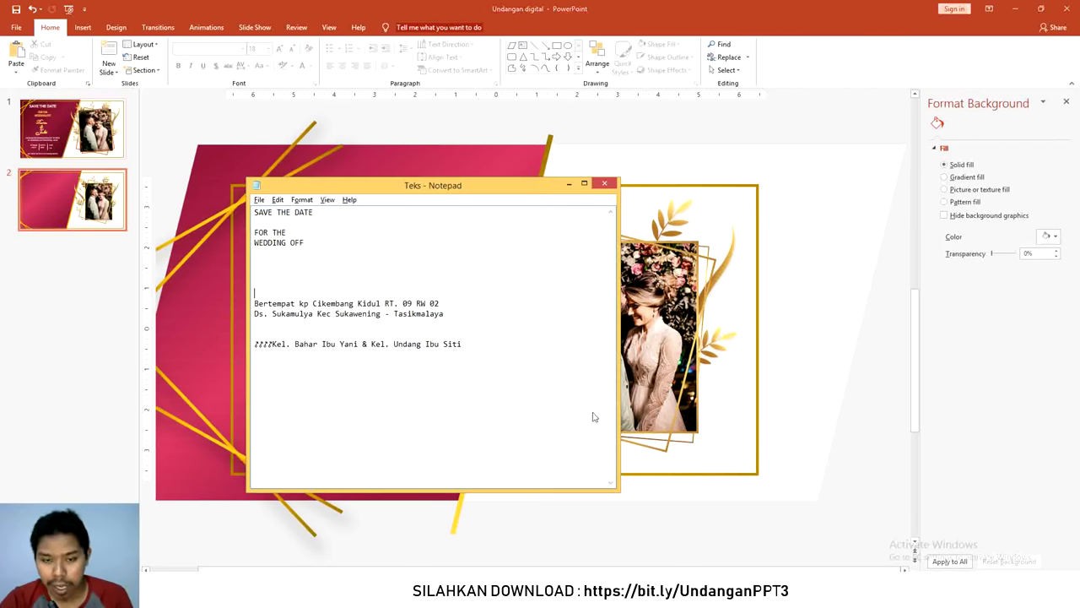
{"action": "mouse_move", "coordinate": [462, 345]}
{"action": "left_mouse_down"}
{"action": "mouse_move", "coordinate": [268, 212]}
{"action": "mouse_move", "coordinate": [244, 209]}
{"action": "left_mouse_up"}
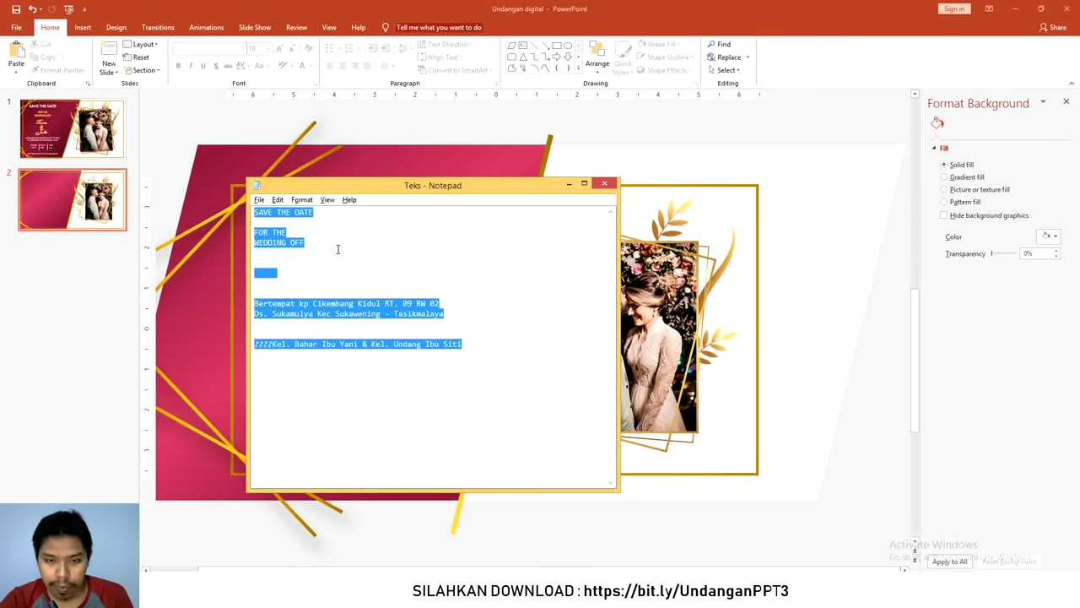
{"action": "left_click_drag", "start_coordinate": [367, 189], "coordinate": [601, 321]}
Draw a text box on the crimson panel and paste the invitation text into it.
{"action": "left_click", "coordinate": [148, 110]}
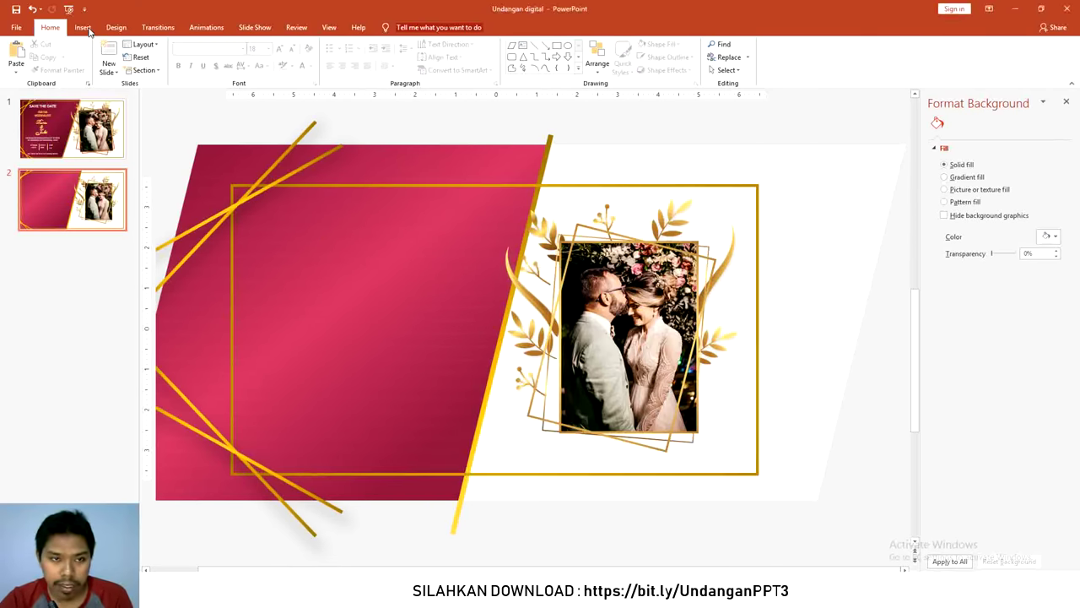
{"action": "left_click", "coordinate": [83, 27]}
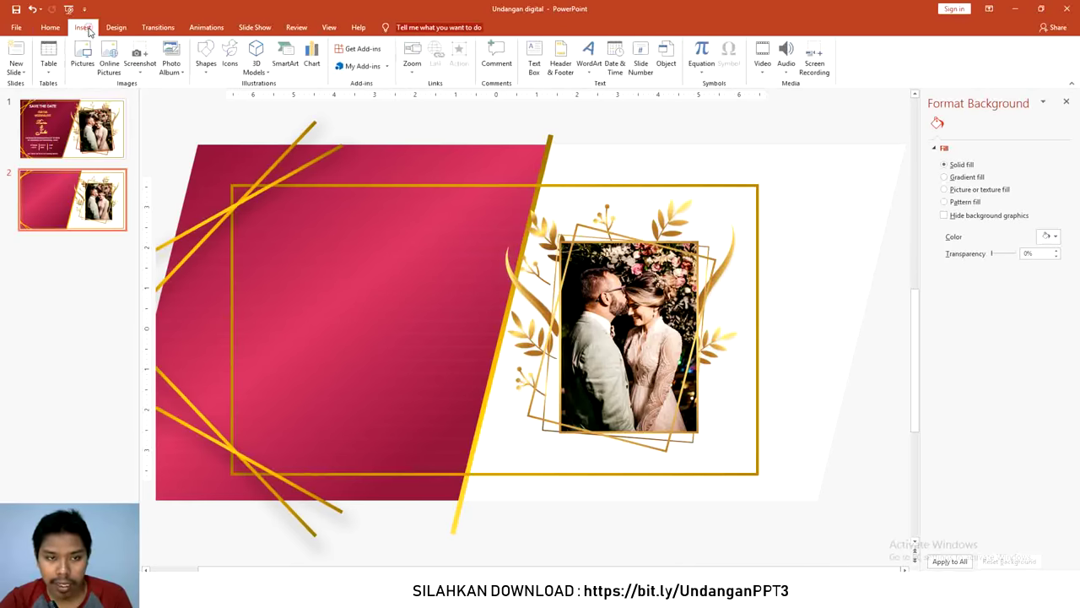
{"action": "left_click", "coordinate": [206, 65]}
{"action": "left_click", "coordinate": [212, 95]}
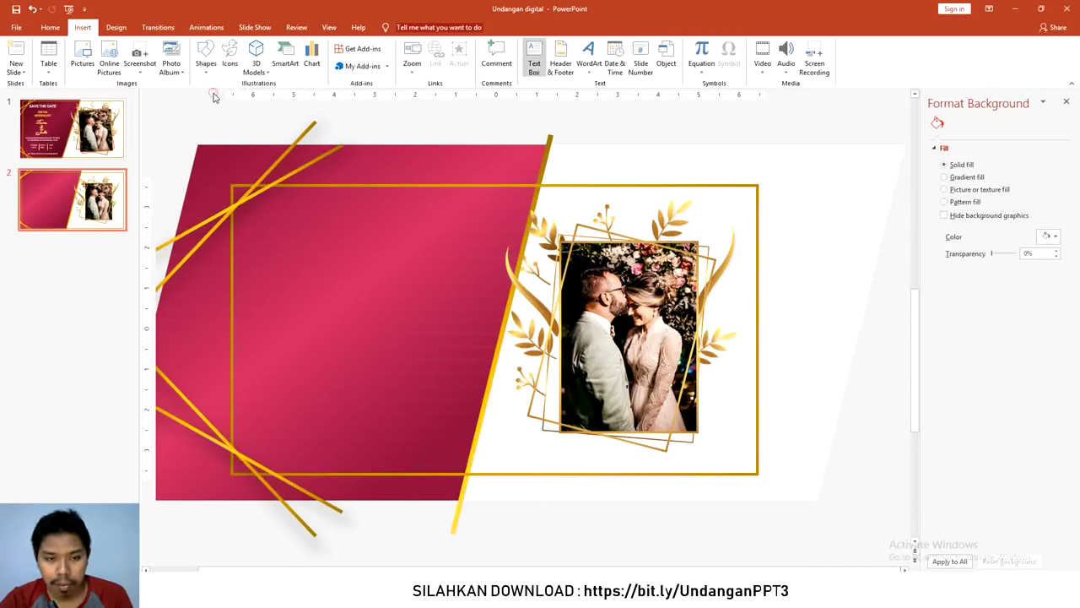
{"action": "mouse_move", "coordinate": [266, 205]}
{"action": "left_mouse_down"}
{"action": "mouse_move", "coordinate": [343, 338]}
{"action": "mouse_move", "coordinate": [459, 459]}
{"action": "left_mouse_up"}
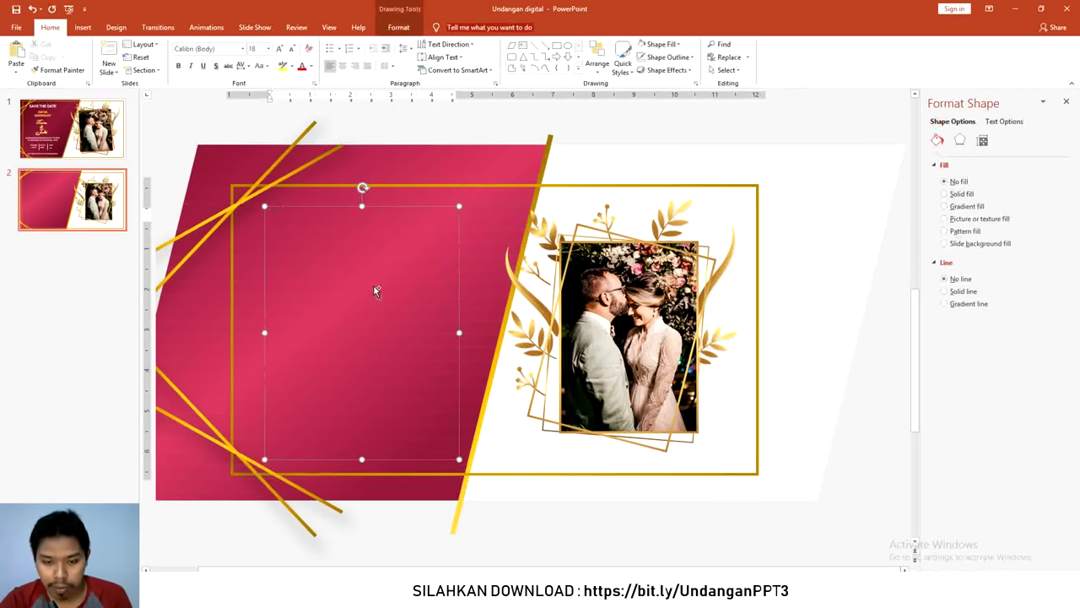
{"action": "key", "text": "ctrl+v"}
Centre all the text, set it in Bahnschrift and enlarge the box toward the top-left.
{"action": "key", "text": "ctrl+a"}
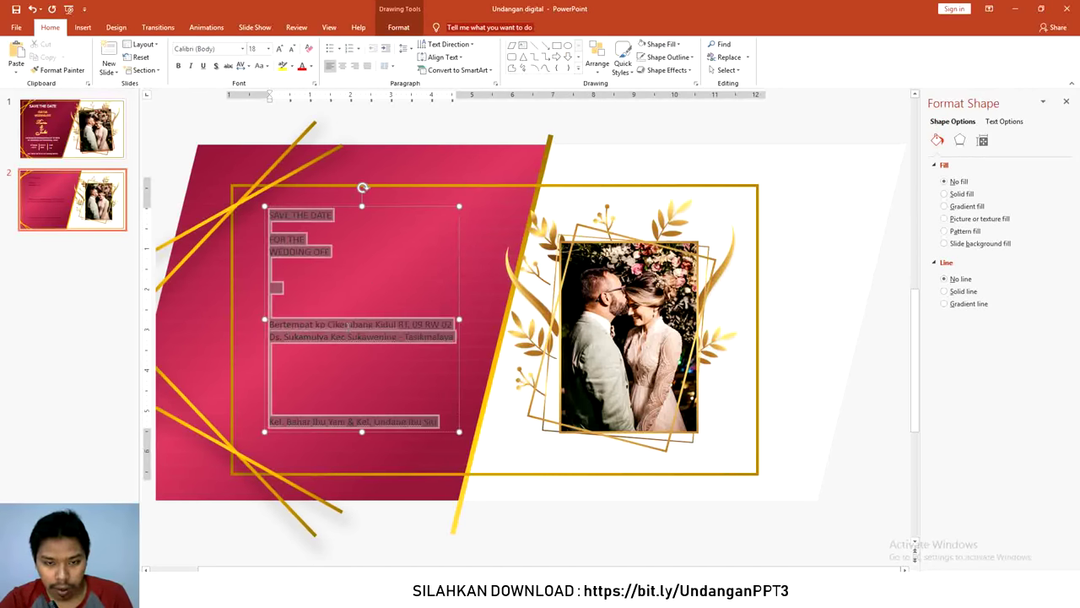
{"action": "left_click", "coordinate": [342, 66]}
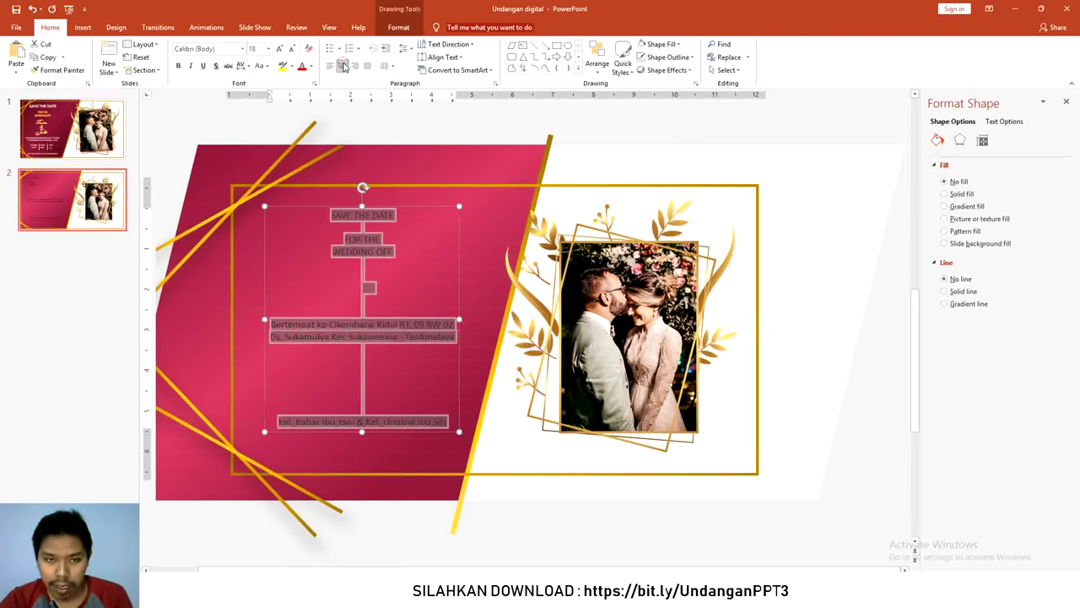
{"action": "left_click", "coordinate": [234, 49]}
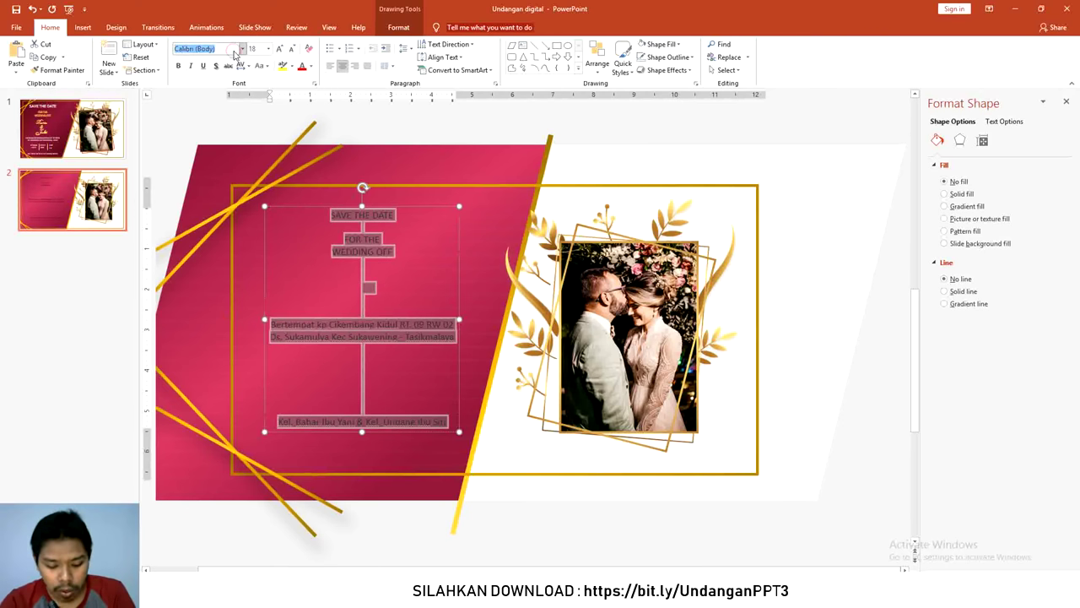
{"action": "type", "text": "bah"}
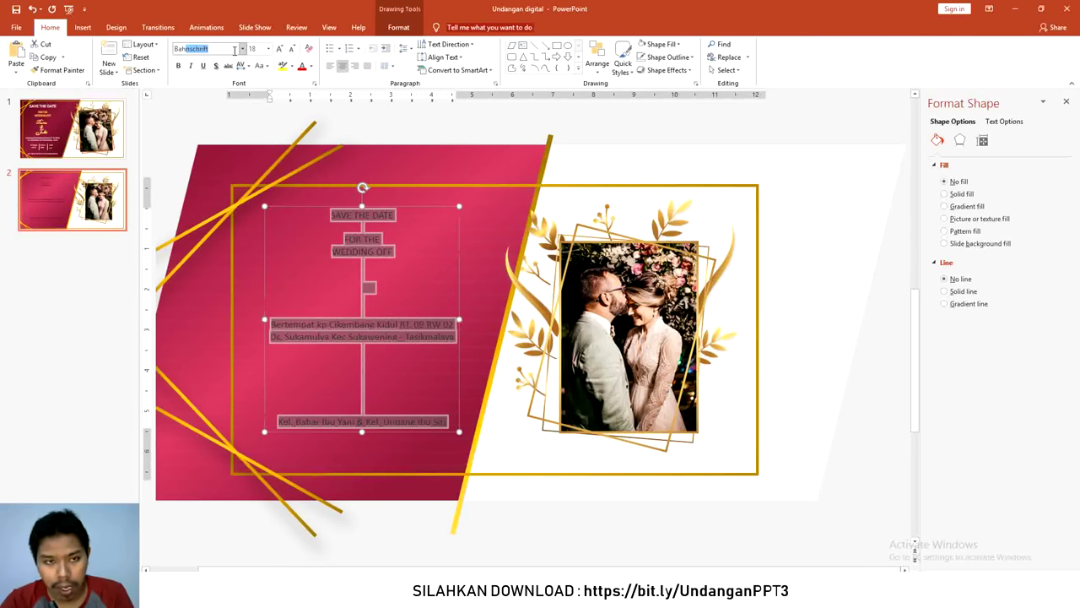
{"action": "key", "text": "Return"}
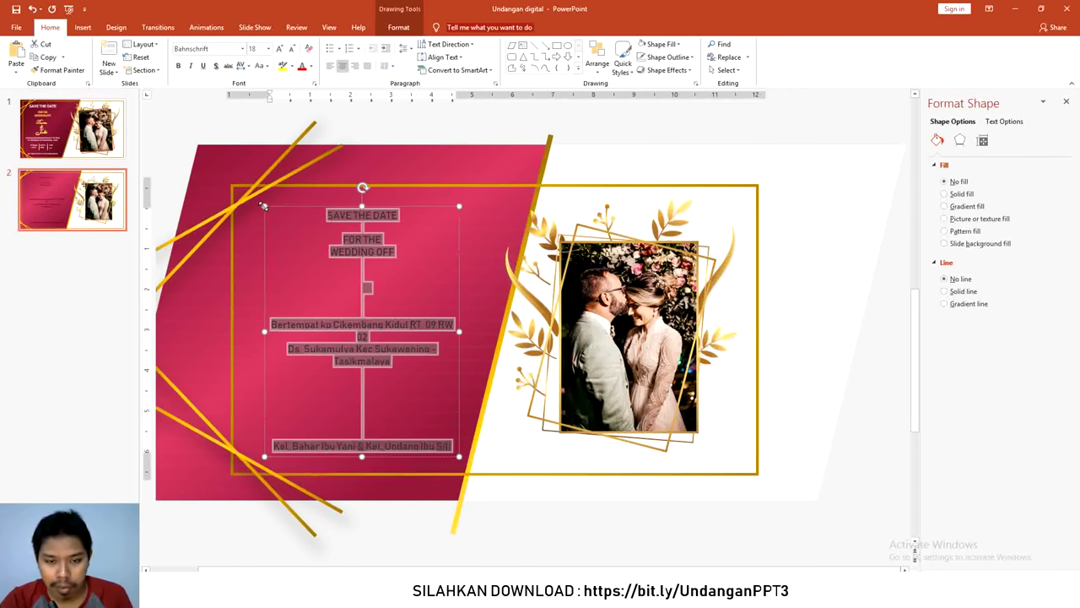
{"action": "left_click_drag", "start_coordinate": [263, 205], "coordinate": [257, 203]}
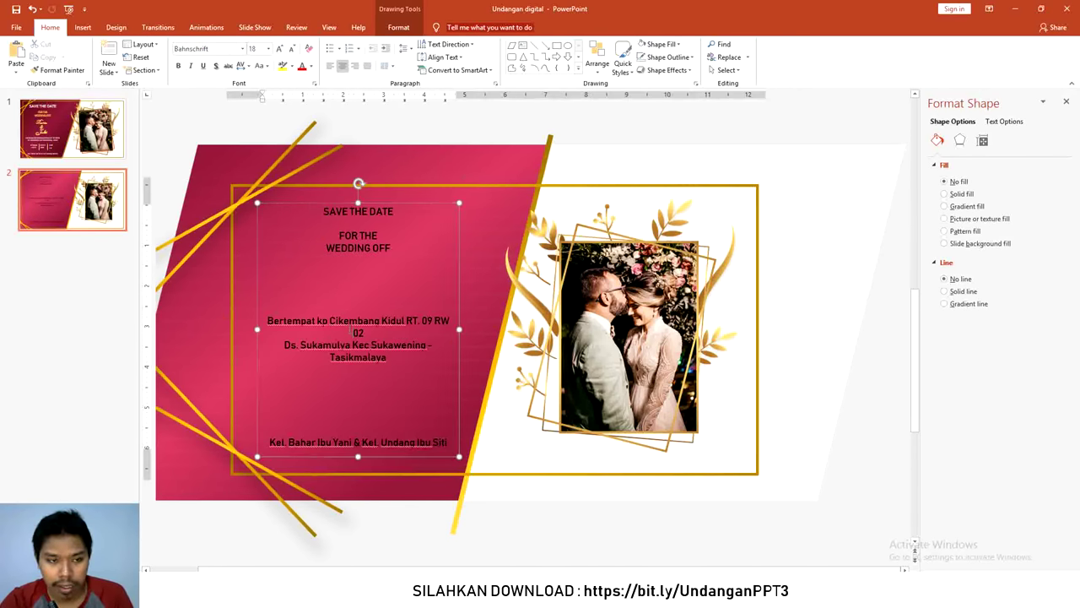
Make the invitation text white and enlarge the SAVE THE DATE line to 24 pt.
{"action": "left_click", "coordinate": [310, 67]}
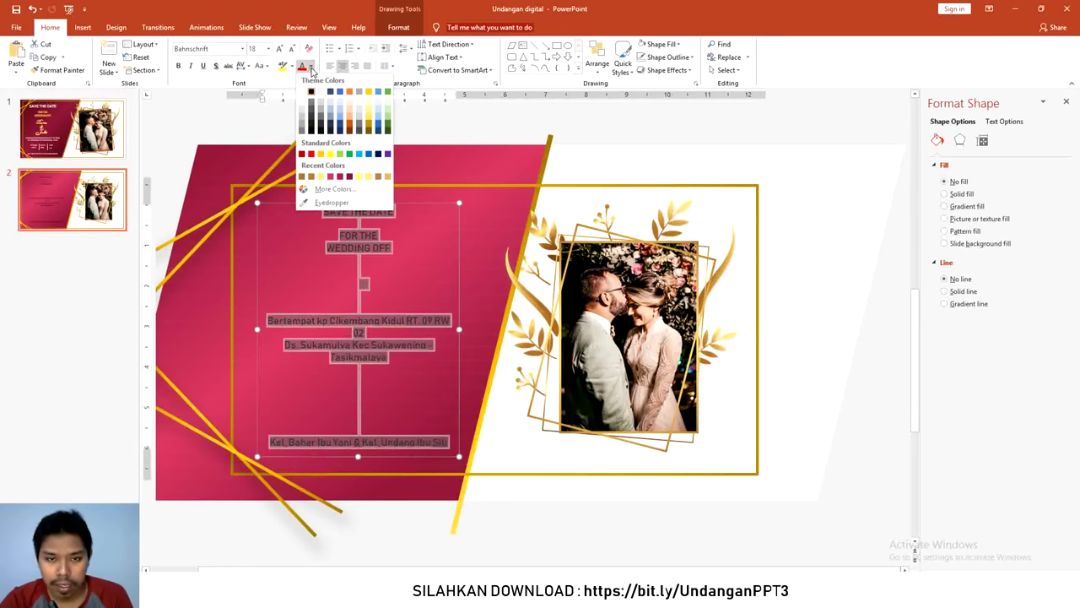
{"action": "left_click", "coordinate": [302, 90]}
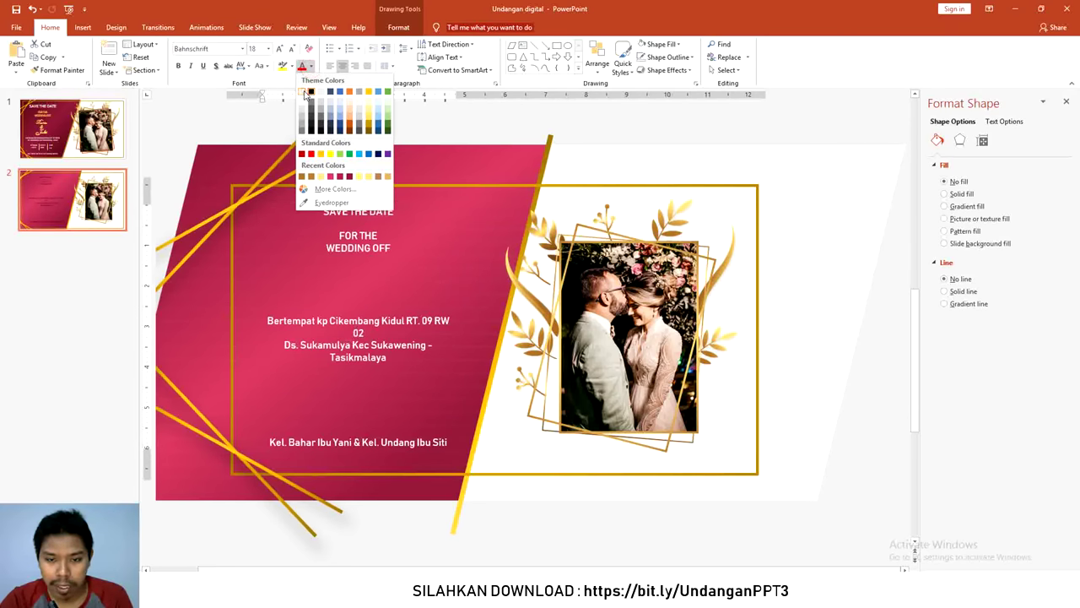
{"action": "left_click", "coordinate": [370, 211]}
{"action": "triple_click", "coordinate": [369, 212]}
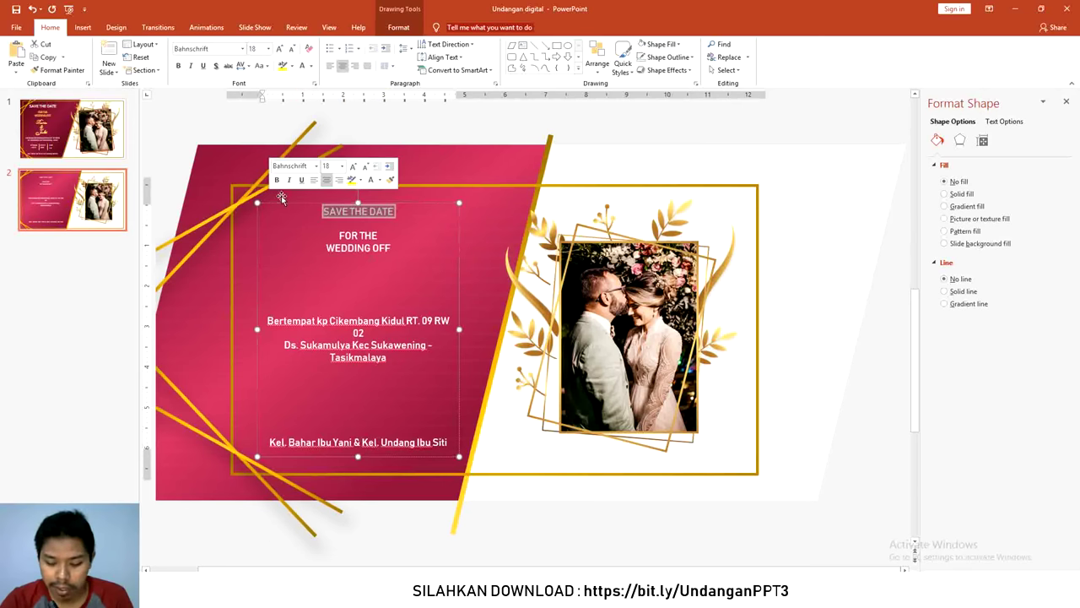
{"action": "key", "text": "ctrl+shift+period"}
{"action": "key", "text": "ctrl+shift+period"}
{"action": "key", "text": "ctrl+shift+period"}
{"action": "key", "text": "ctrl+shift+period"}
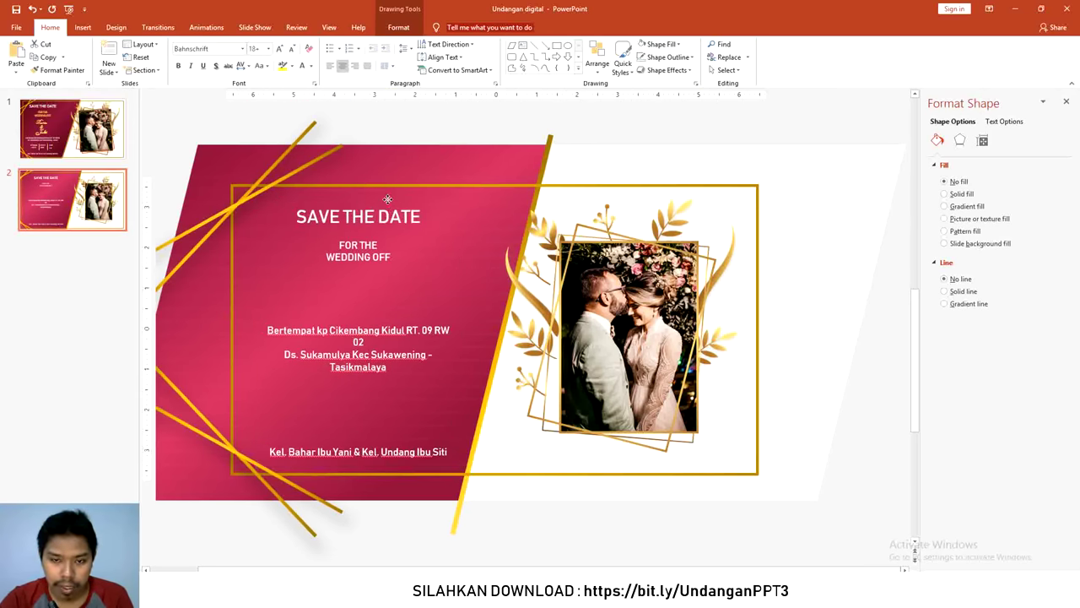
{"action": "left_click_drag", "start_coordinate": [358, 205], "coordinate": [357, 201]}
Colour the FOR THE WEDDING OFF line gold from recent colours, then show slide 1.
{"action": "left_click_drag", "start_coordinate": [325, 241], "coordinate": [392, 254]}
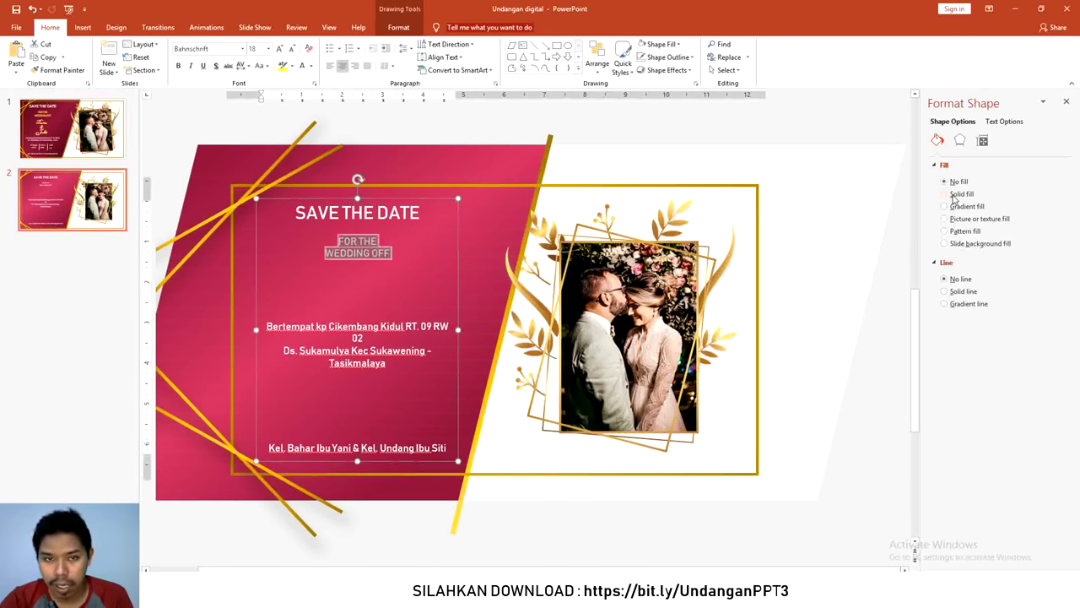
{"action": "left_click", "coordinate": [398, 27]}
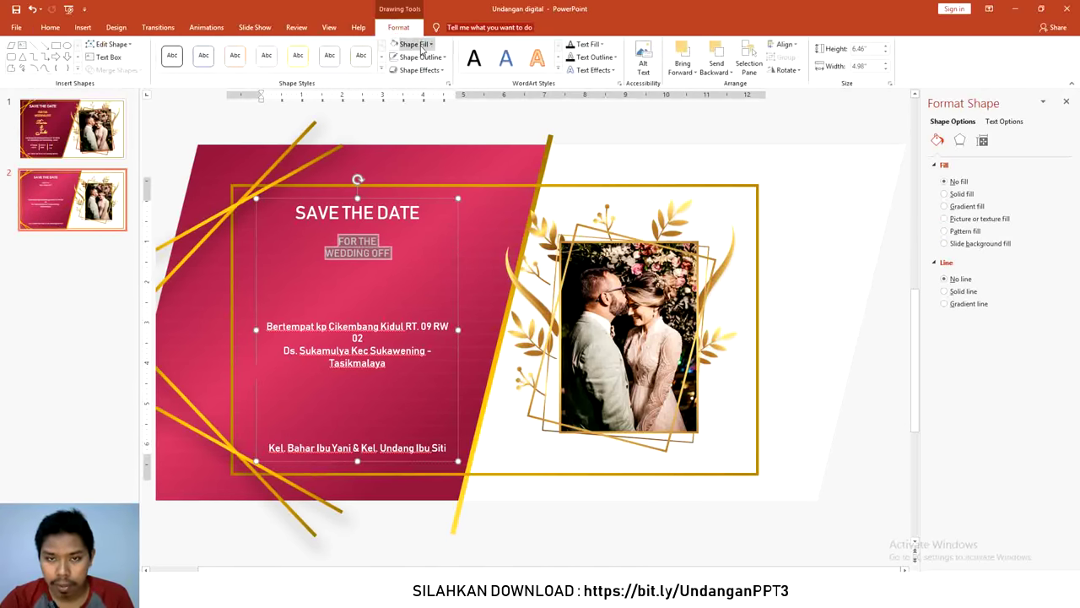
{"action": "left_click", "coordinate": [419, 45]}
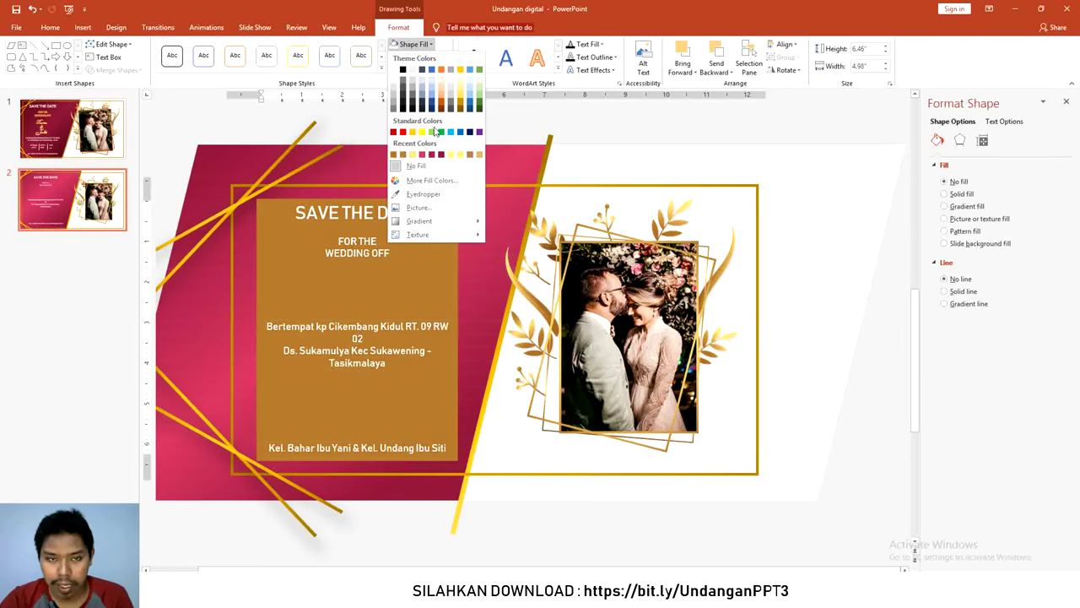
{"action": "left_click", "coordinate": [61, 28]}
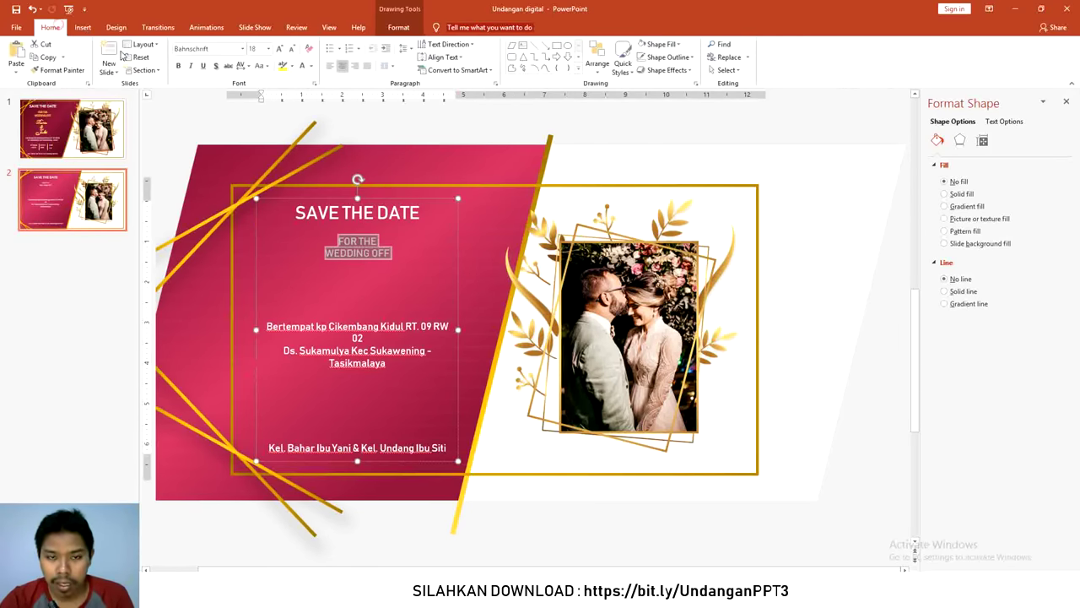
{"action": "left_click", "coordinate": [312, 68]}
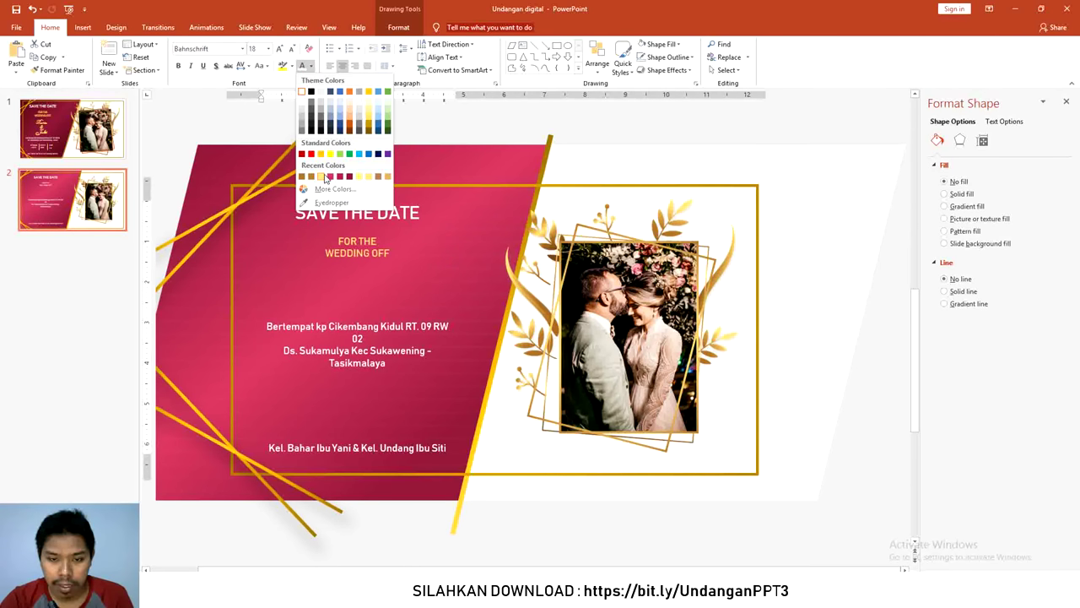
{"action": "left_click", "coordinate": [324, 175]}
{"action": "left_click", "coordinate": [358, 228]}
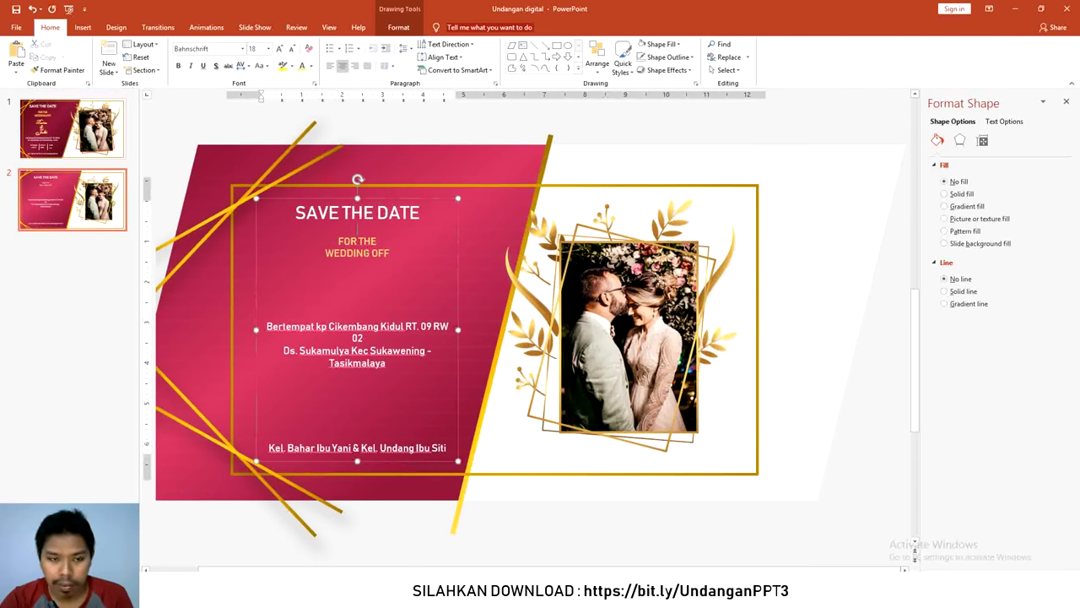
{"action": "left_click", "coordinate": [72, 129]}
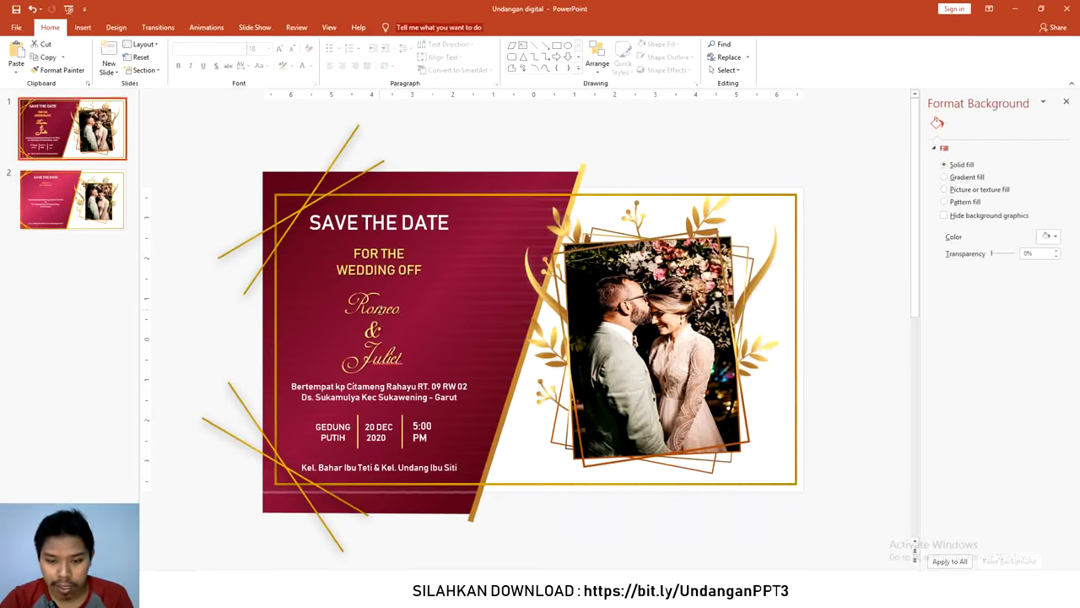
Copy the Romeo & Juliet names into a duplicate text box on slide 2 under FOR THE WEDDING OFF.
{"action": "left_click", "coordinate": [375, 297]}
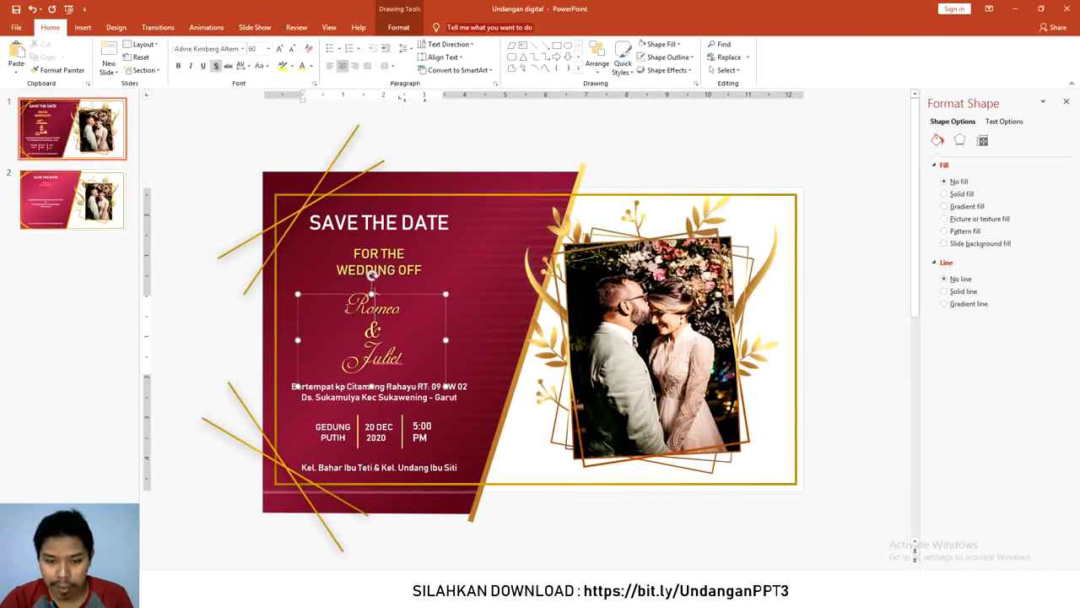
{"action": "left_click_drag", "start_coordinate": [346, 300], "coordinate": [398, 362]}
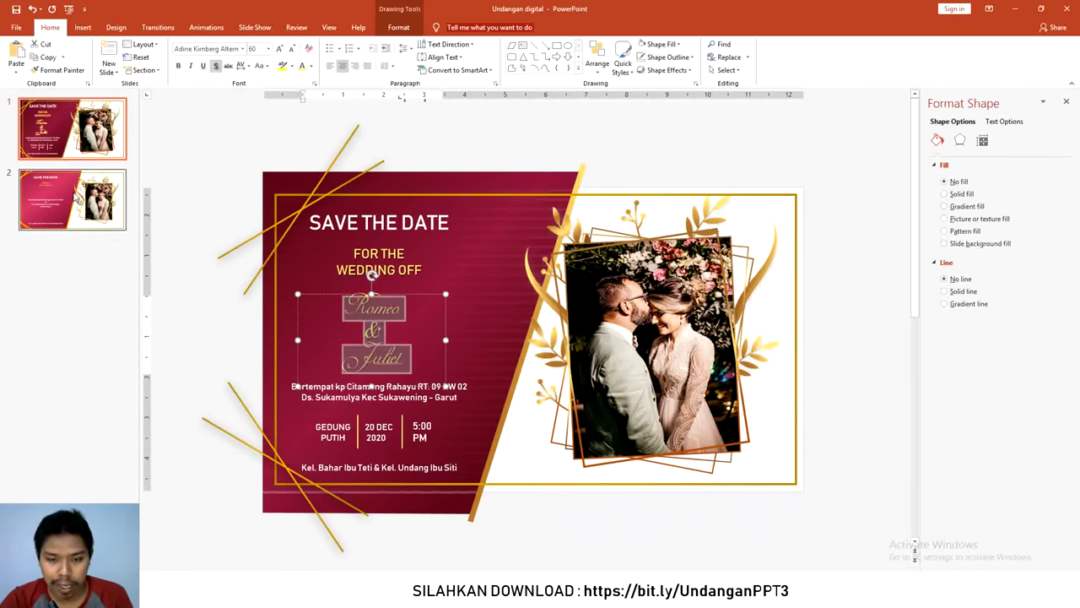
{"action": "left_click", "coordinate": [74, 196]}
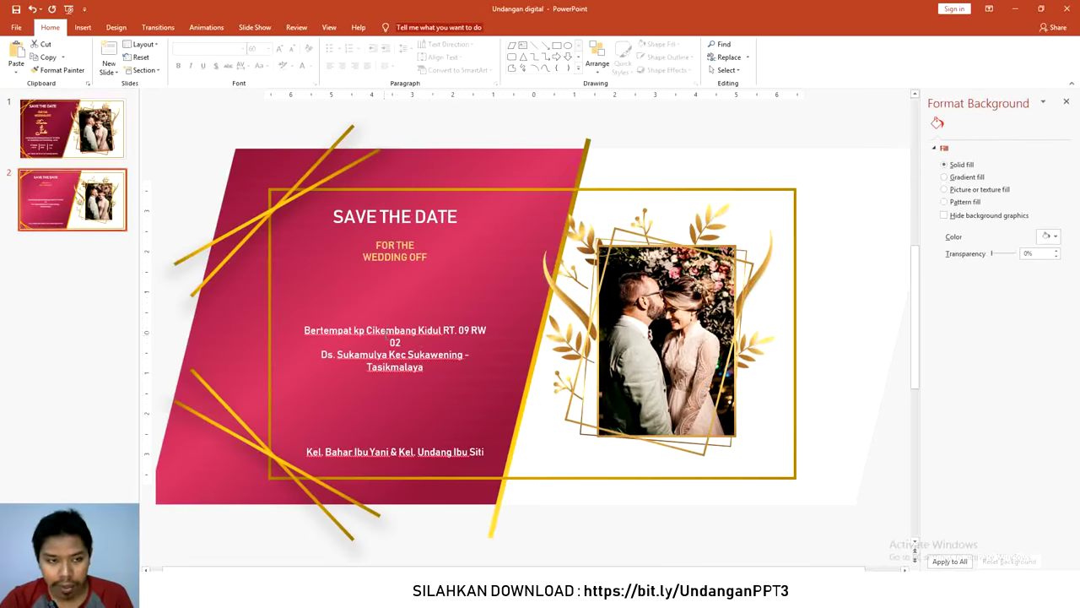
{"action": "left_click", "coordinate": [385, 334]}
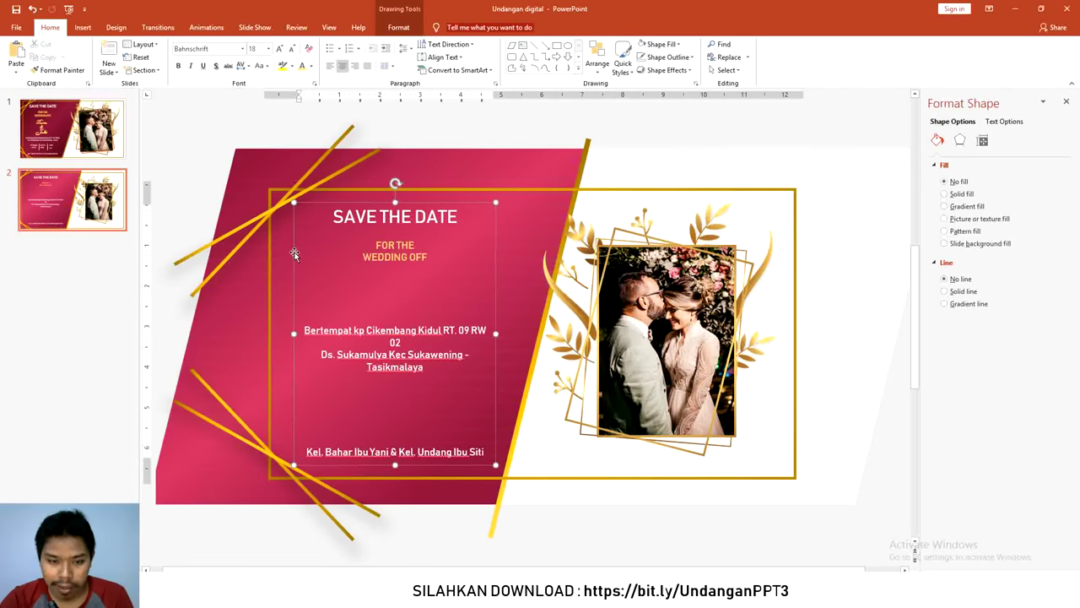
{"action": "left_click_drag", "start_coordinate": [294, 254], "coordinate": [342, 255]}
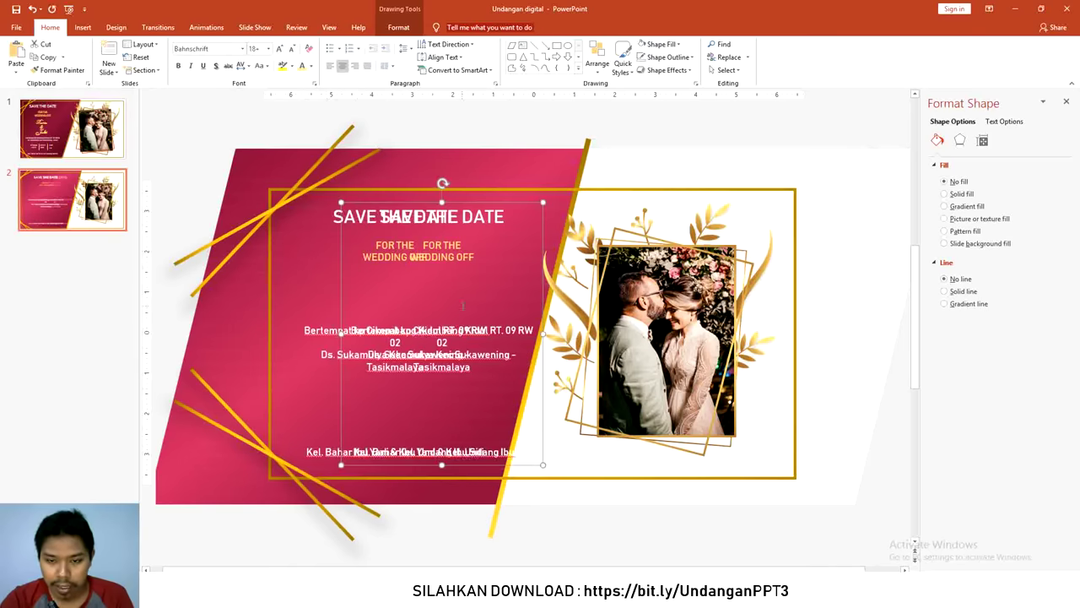
{"action": "key", "text": "ctrl+a"}
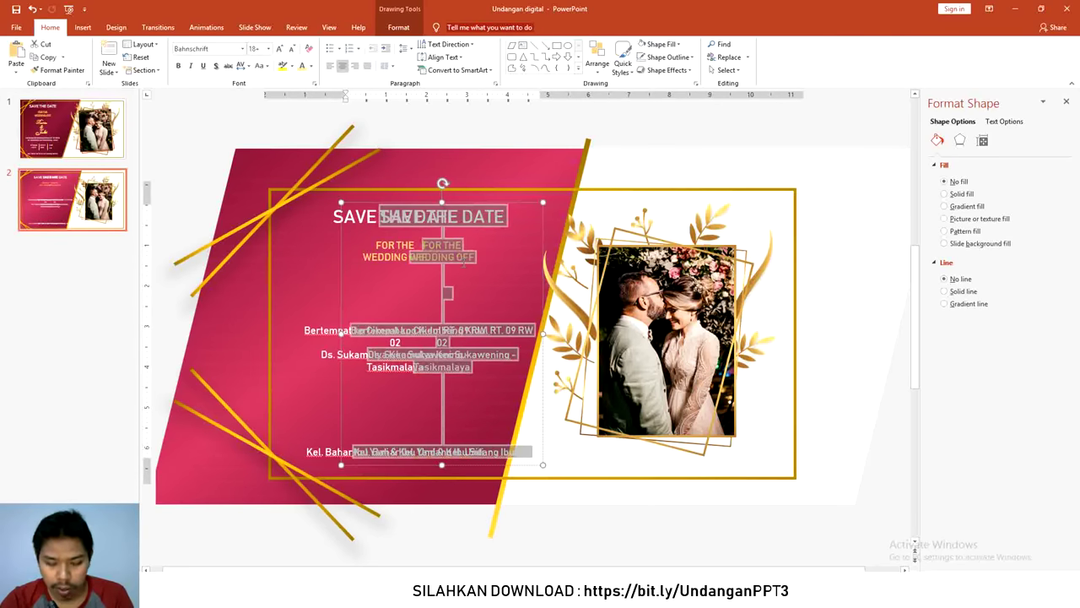
{"action": "key", "text": "ctrl+v"}
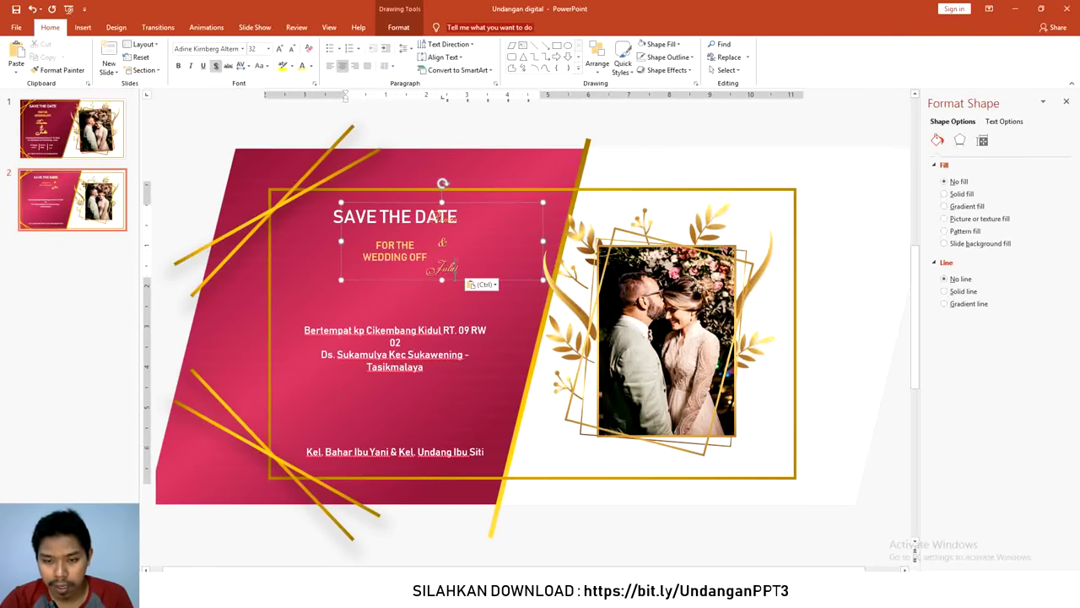
{"action": "left_click_drag", "start_coordinate": [454, 277], "coordinate": [405, 330]}
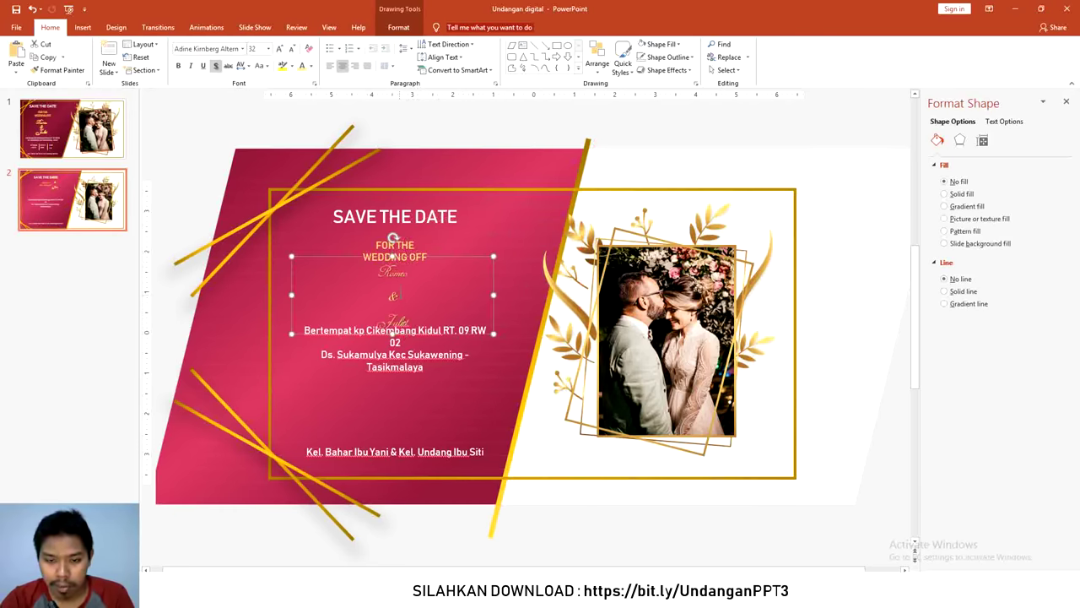
Resize the Romeo & Juliet names to 60 pt.
{"action": "left_click", "coordinate": [393, 256]}
{"action": "key", "text": "ctrl+shift+period"}
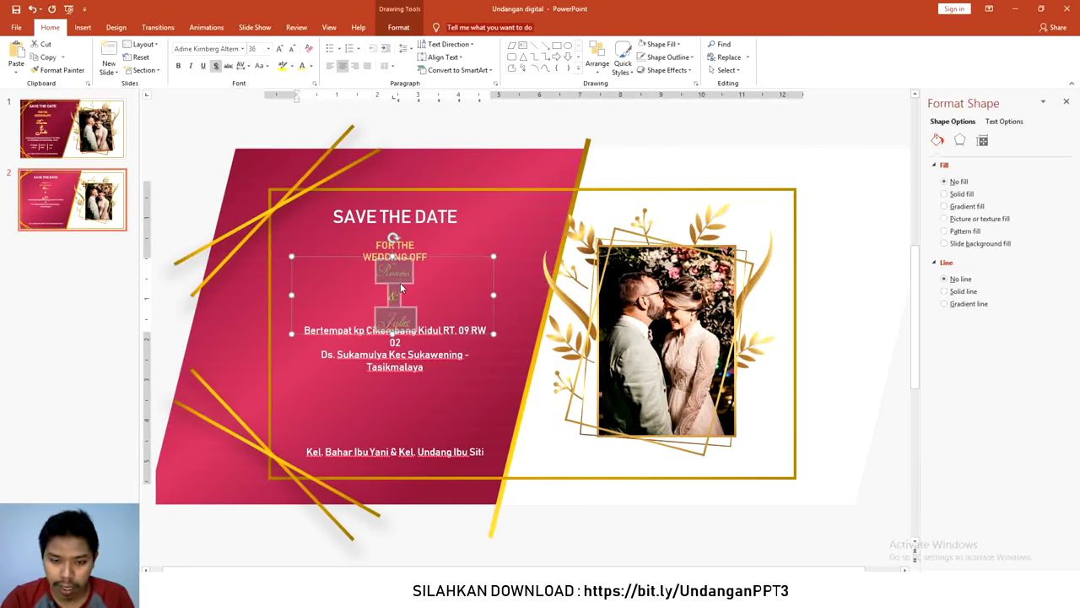
{"action": "key", "text": "ctrl+shift+period"}
{"action": "key", "text": "ctrl+shift+period"}
{"action": "key", "text": "ctrl+shift+period"}
{"action": "key", "text": "ctrl+shift+period"}
{"action": "key", "text": "ctrl+shift+period"}
{"action": "key", "text": "ctrl+shift+period"}
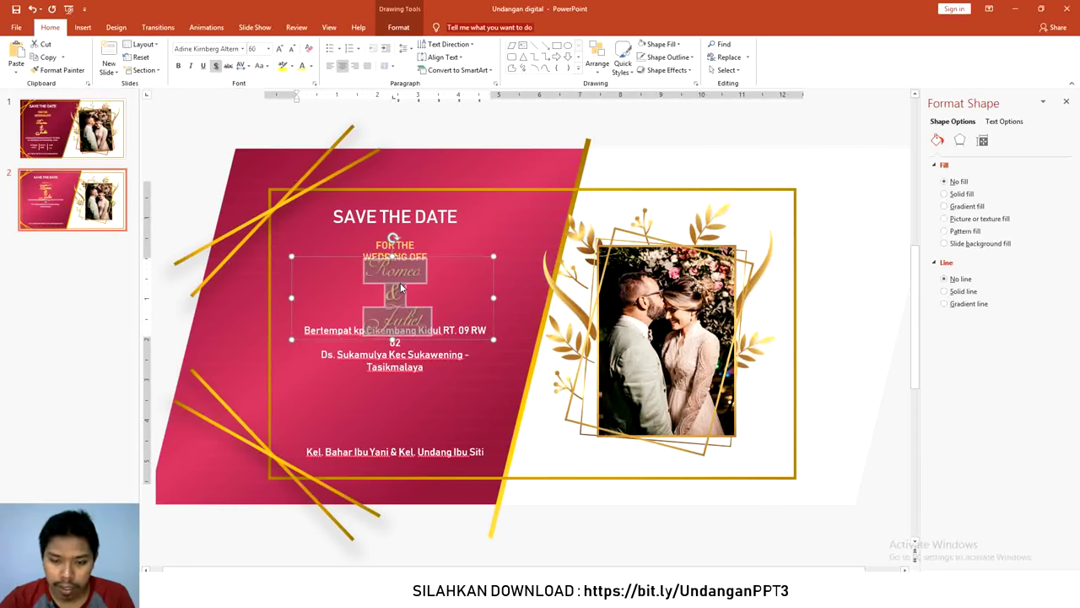
{"action": "key", "text": "ctrl+shift+comma"}
Add a blank line above the address and widen the main text box, shifting it slightly left.
{"action": "left_click", "coordinate": [306, 331]}
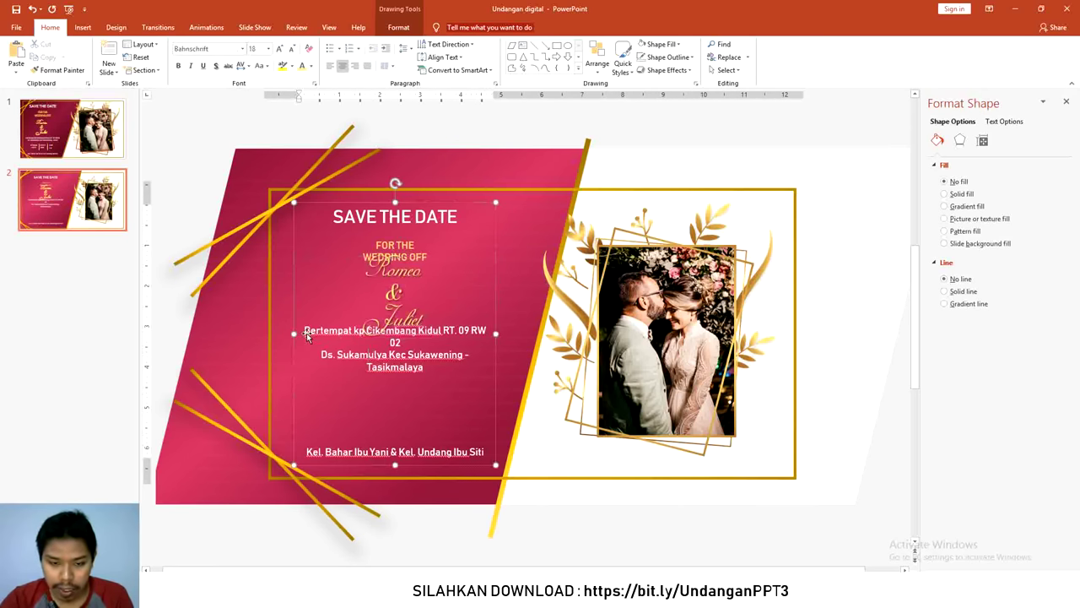
{"action": "left_click", "coordinate": [306, 332]}
{"action": "left_click", "coordinate": [307, 334]}
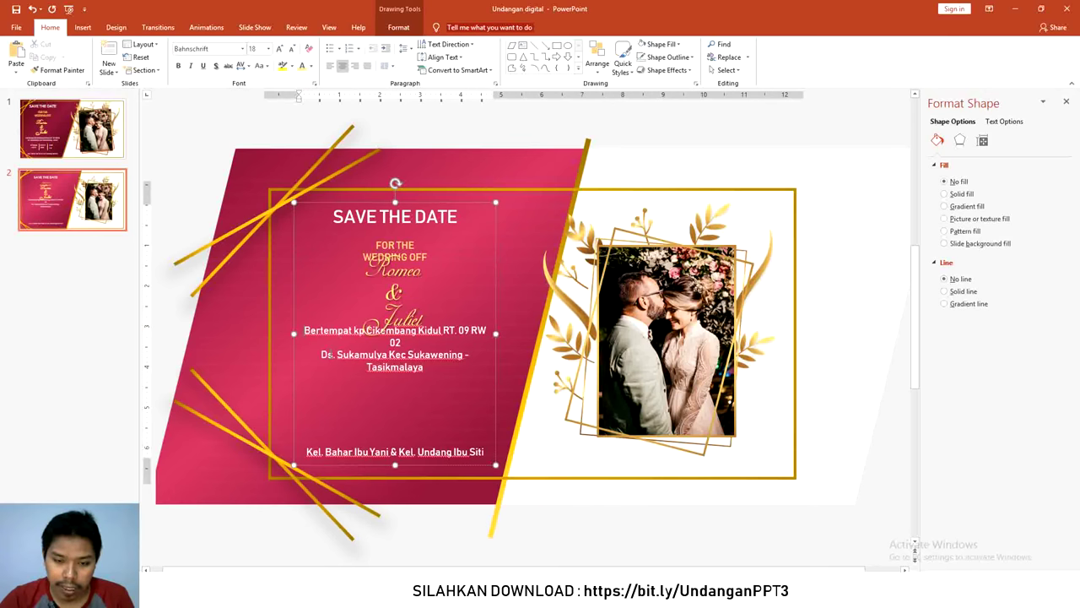
{"action": "key", "text": "Return"}
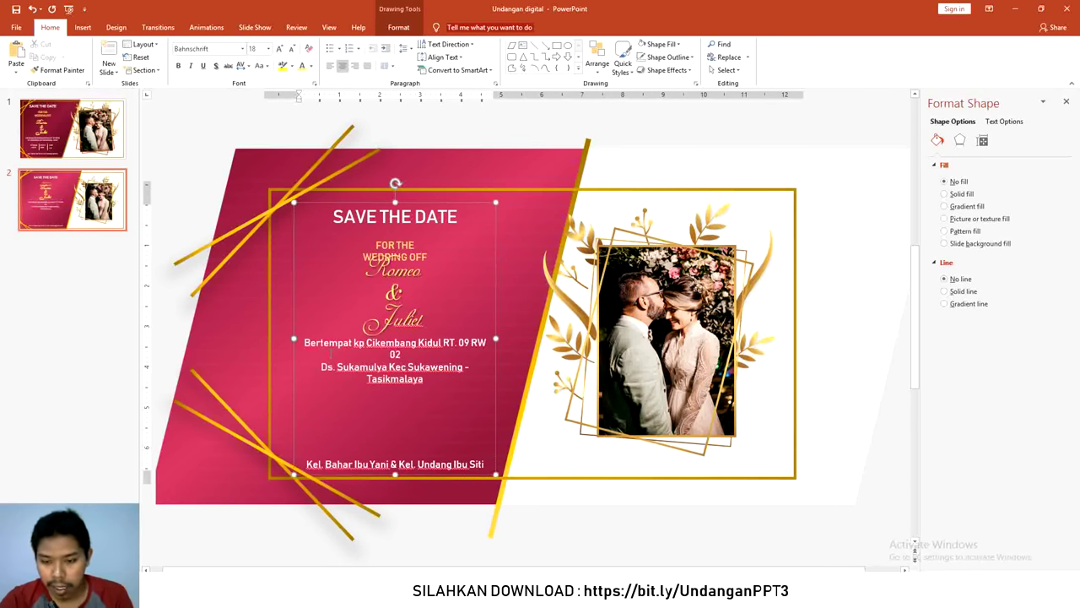
{"action": "left_click_drag", "start_coordinate": [495, 339], "coordinate": [516, 338]}
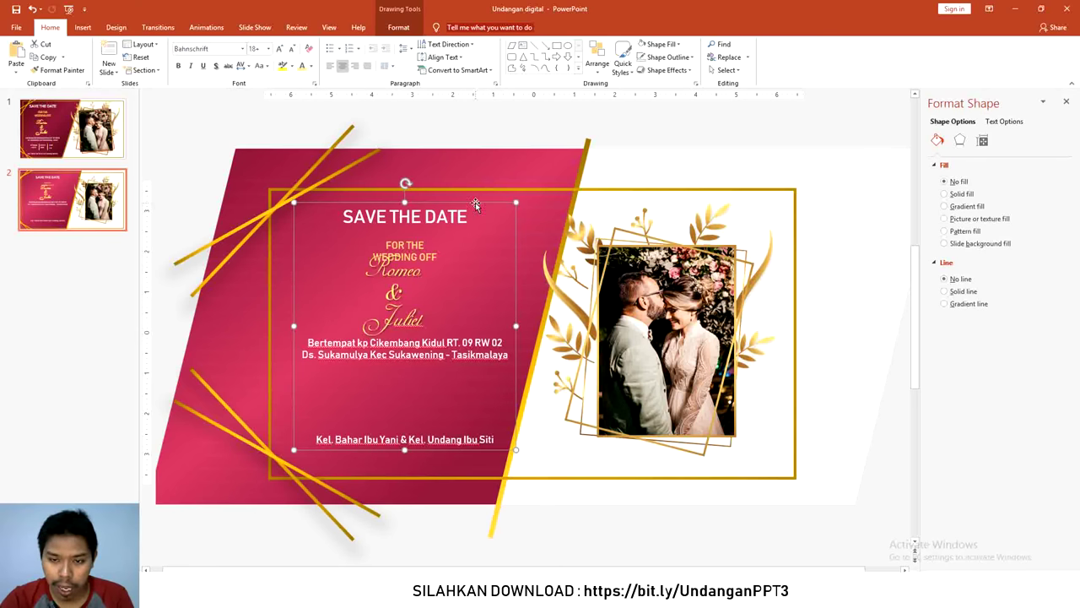
{"action": "left_click_drag", "start_coordinate": [476, 204], "coordinate": [468, 202]}
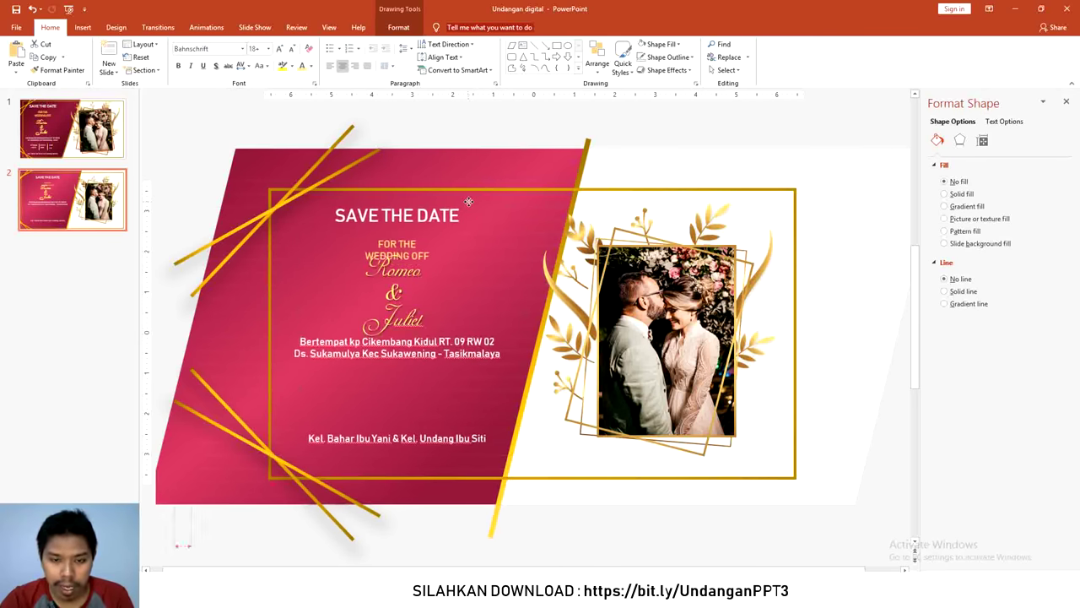
Fine-tune the Romeo & Juliet names size, shrinking then enlarging one step.
{"action": "left_click", "coordinate": [398, 289]}
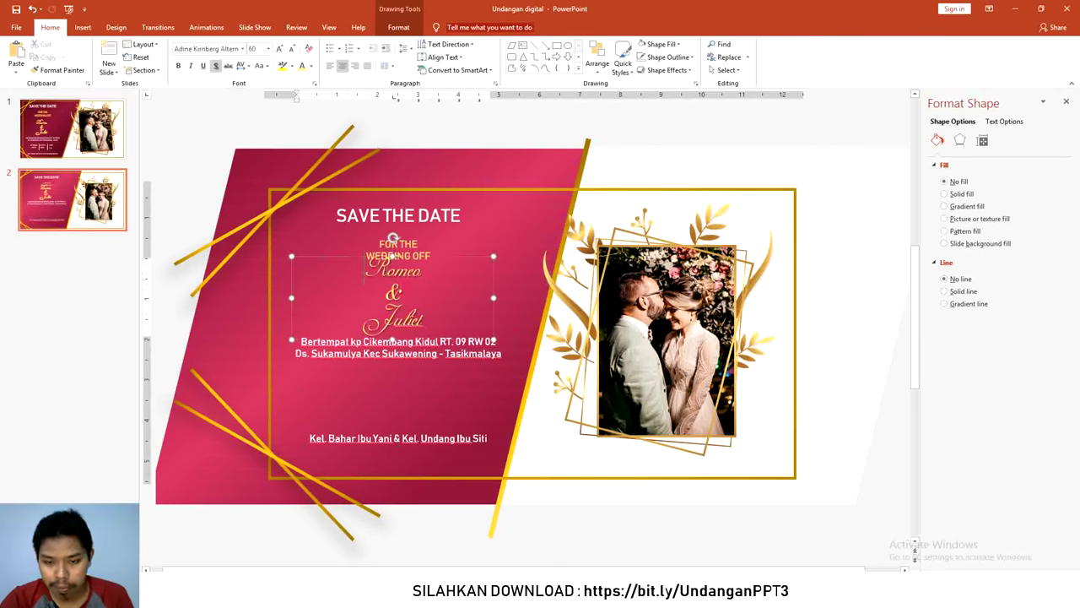
{"action": "left_click_drag", "start_coordinate": [365, 263], "coordinate": [426, 331]}
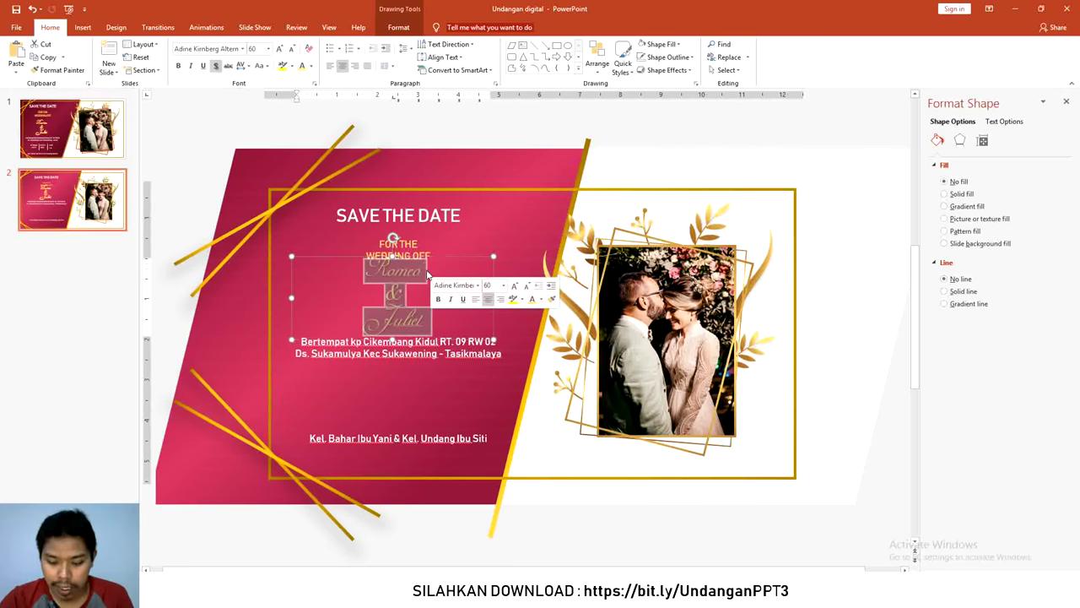
{"action": "key", "text": "ctrl+shift+comma"}
{"action": "key", "text": "ctrl+shift+comma"}
{"action": "key", "text": "ctrl+shift+period"}
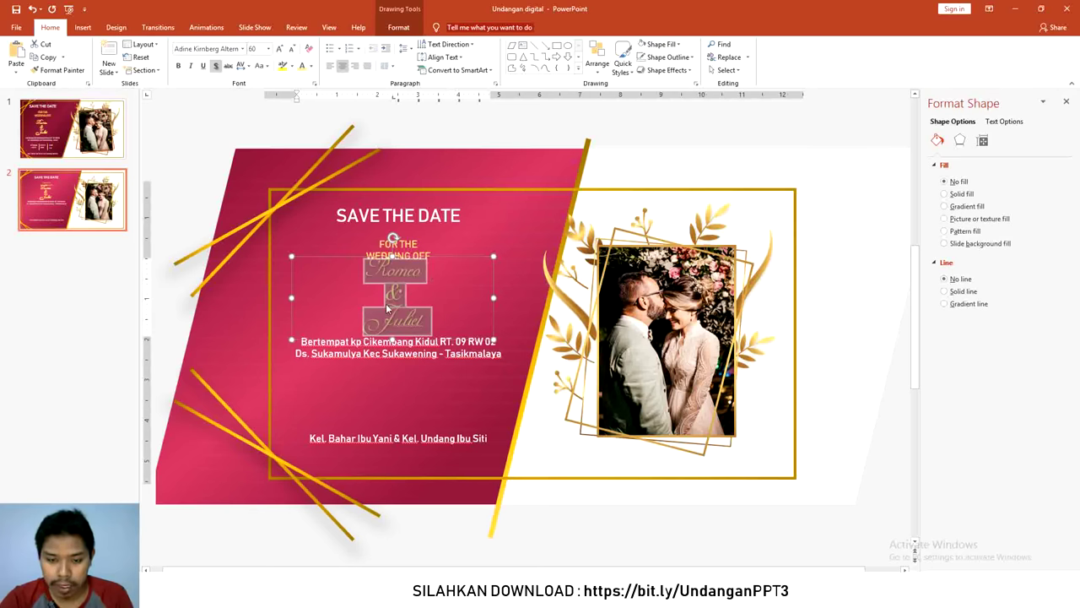
Add another blank line above the address and move the names box slightly lower.
{"action": "left_click", "coordinate": [399, 363]}
{"action": "key", "text": "Return"}
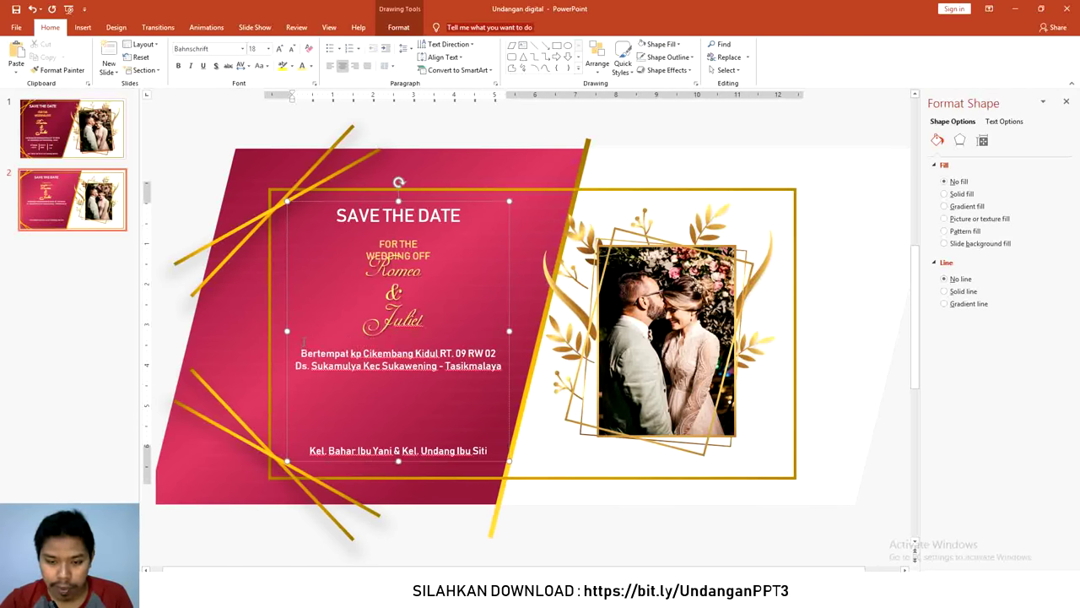
{"action": "left_click", "coordinate": [424, 330]}
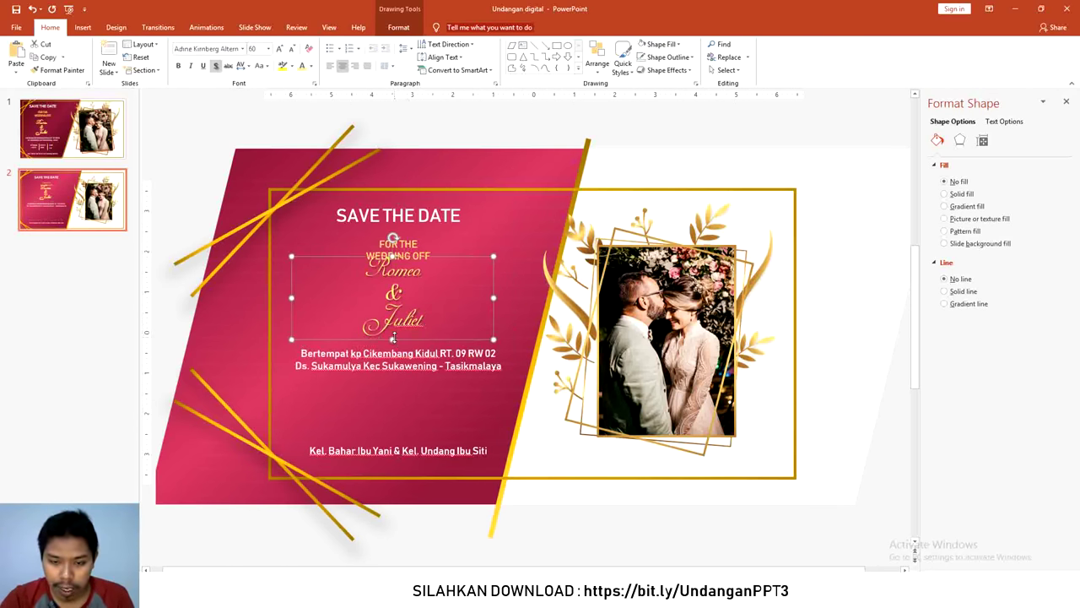
{"action": "left_click_drag", "start_coordinate": [393, 336], "coordinate": [394, 343]}
{"action": "key", "text": "ctrl+a"}
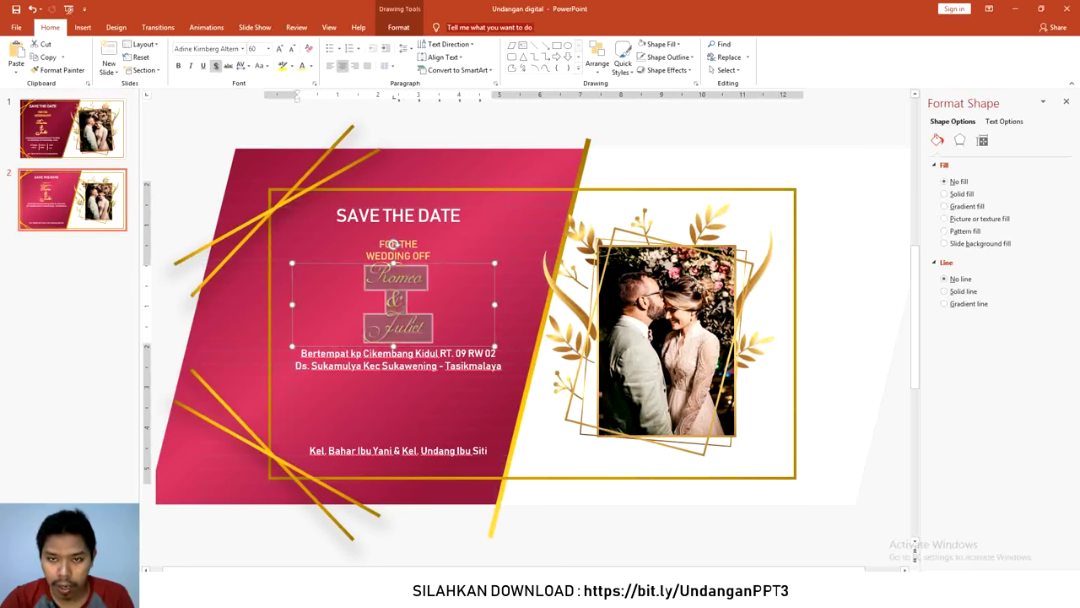
Set the Romeo & Juliet names to Exactly 38 pt line spacing in the paragraph settings.
{"action": "left_click", "coordinate": [432, 56]}
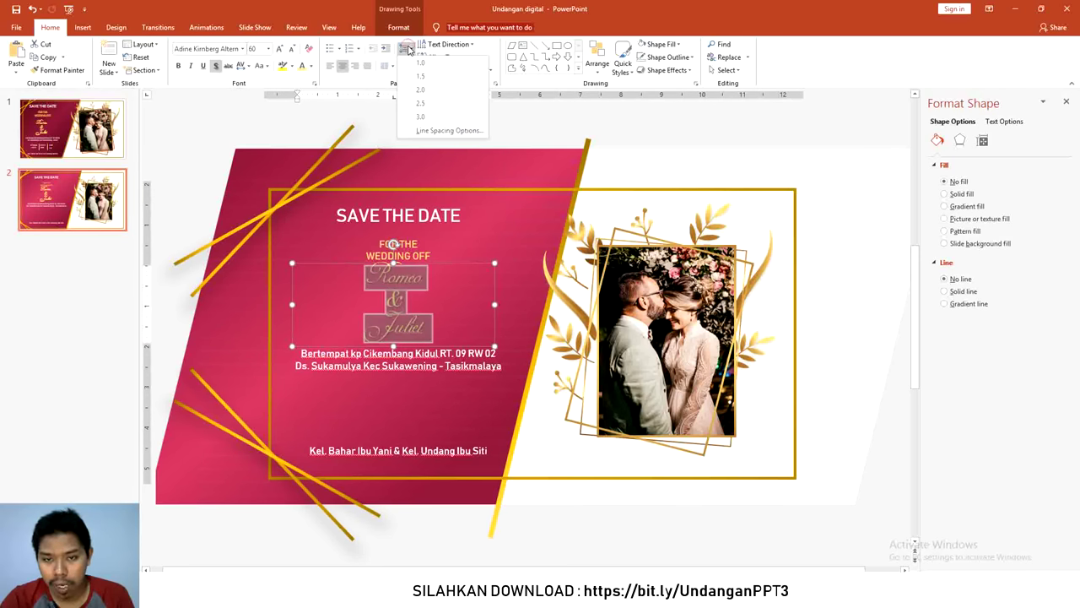
{"action": "left_click", "coordinate": [445, 108]}
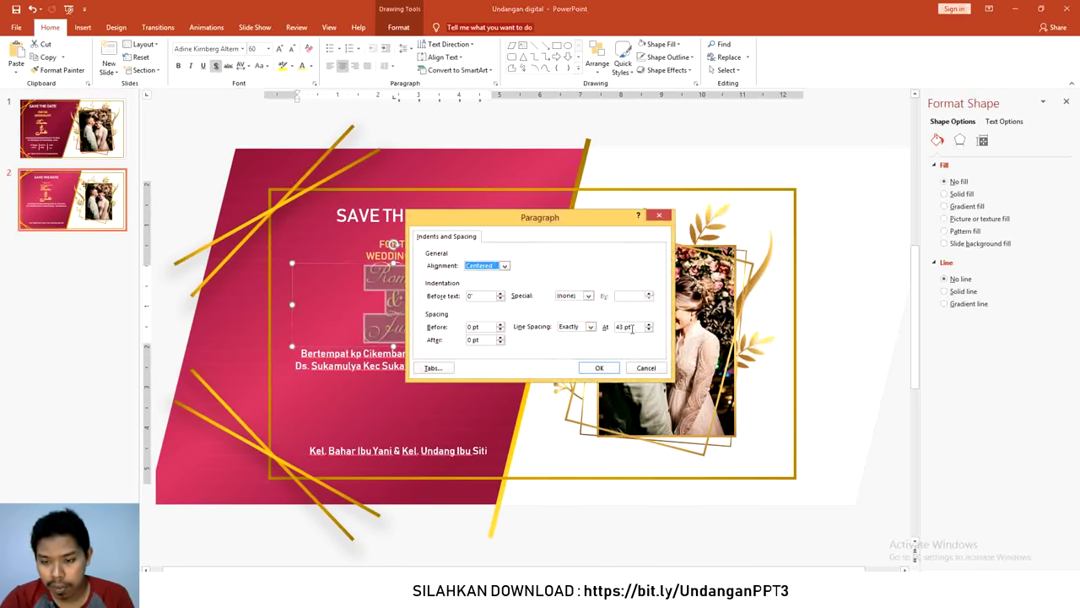
{"action": "left_click_drag", "start_coordinate": [585, 223], "coordinate": [741, 153]}
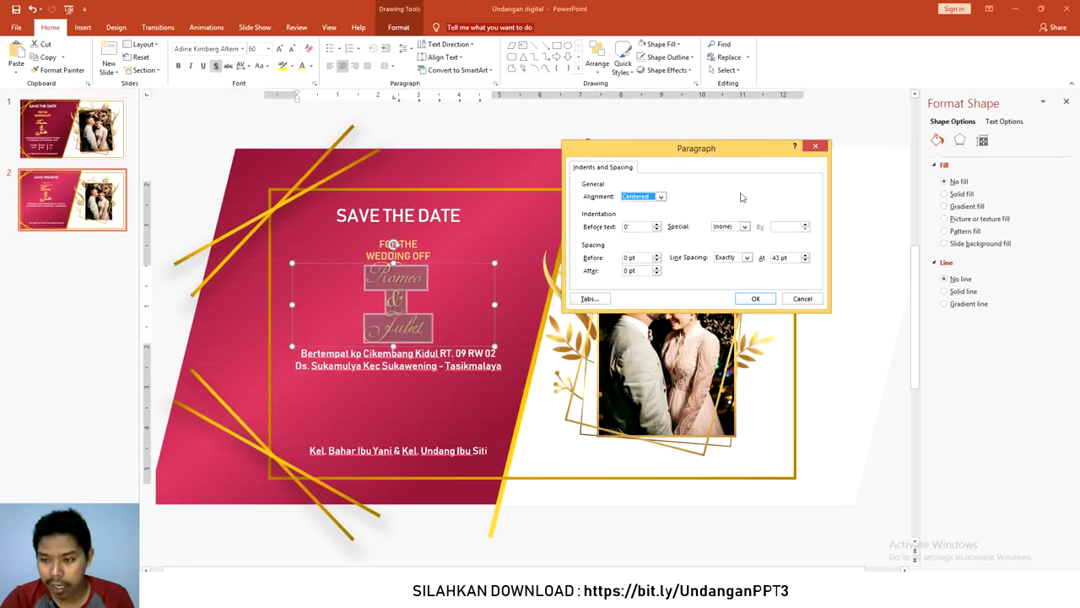
{"action": "double_click", "coordinate": [794, 258]}
{"action": "type", "text": "3"}
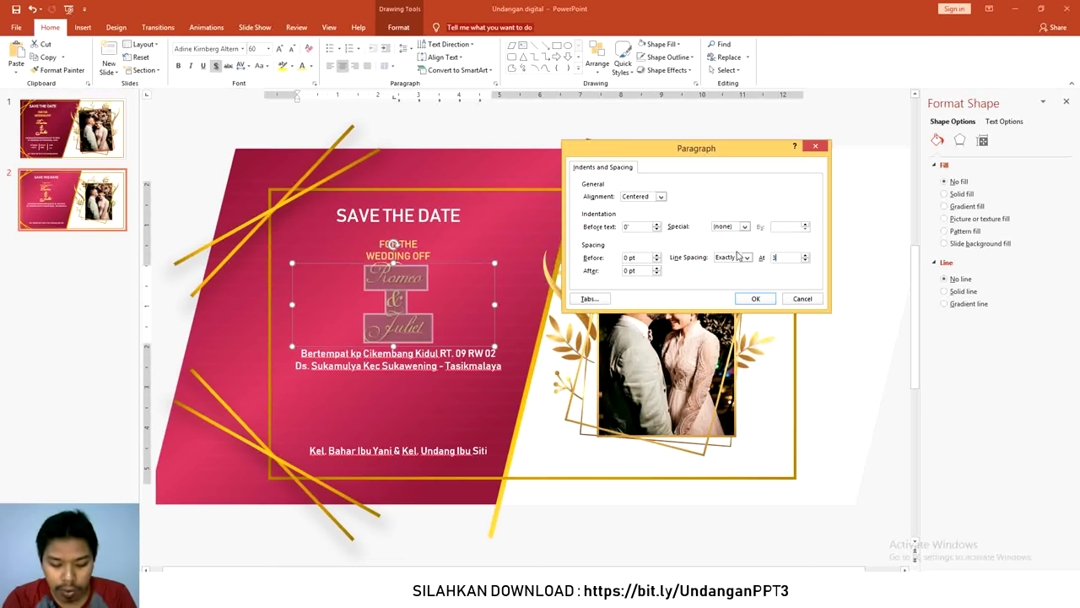
{"action": "type", "text": "8"}
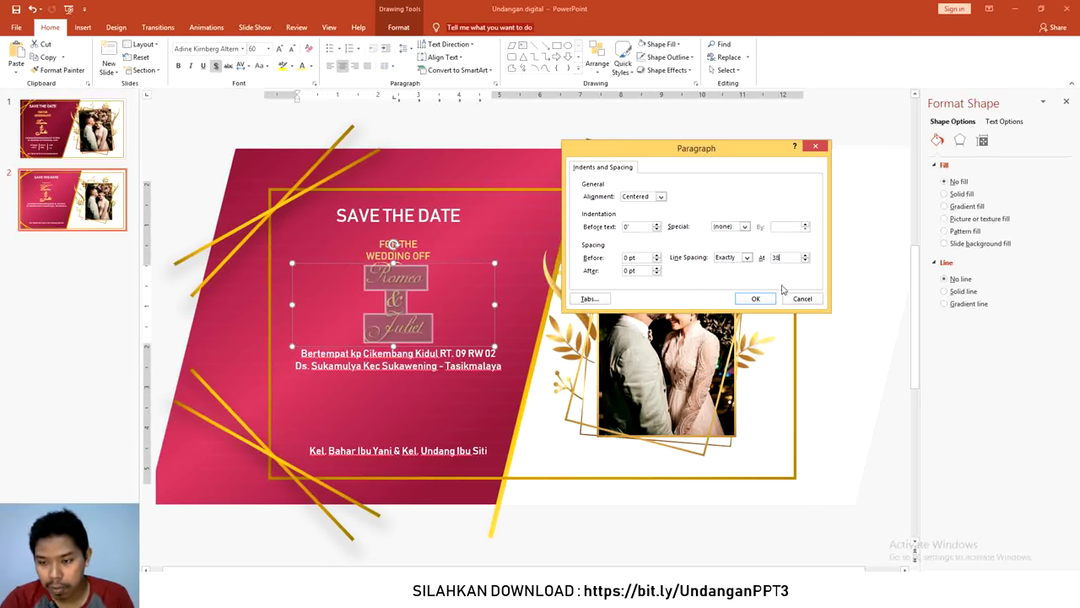
{"action": "left_click", "coordinate": [755, 299]}
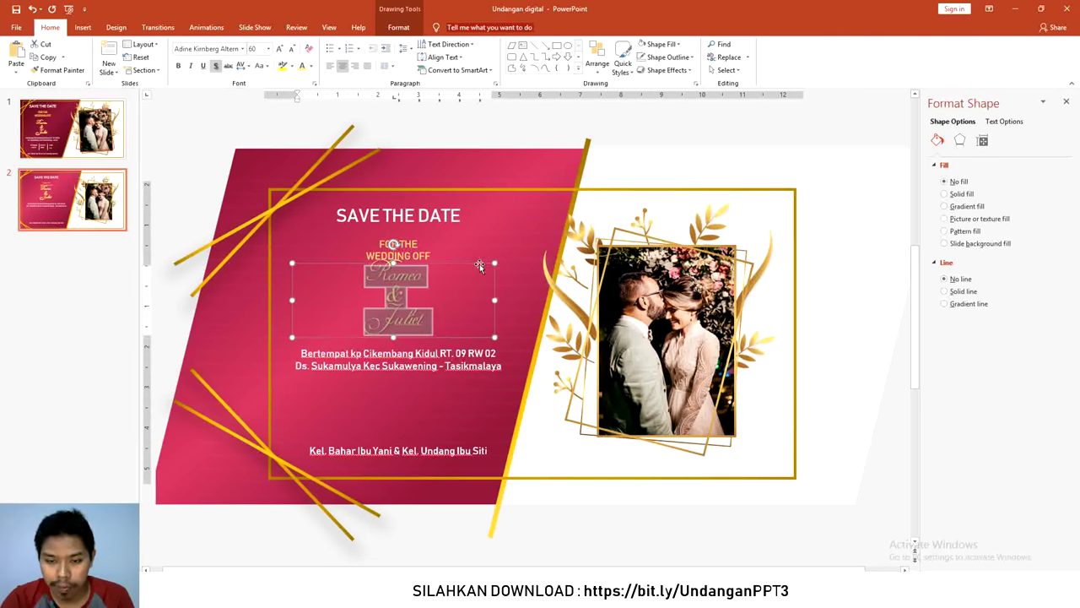
{"action": "left_click", "coordinate": [480, 263]}
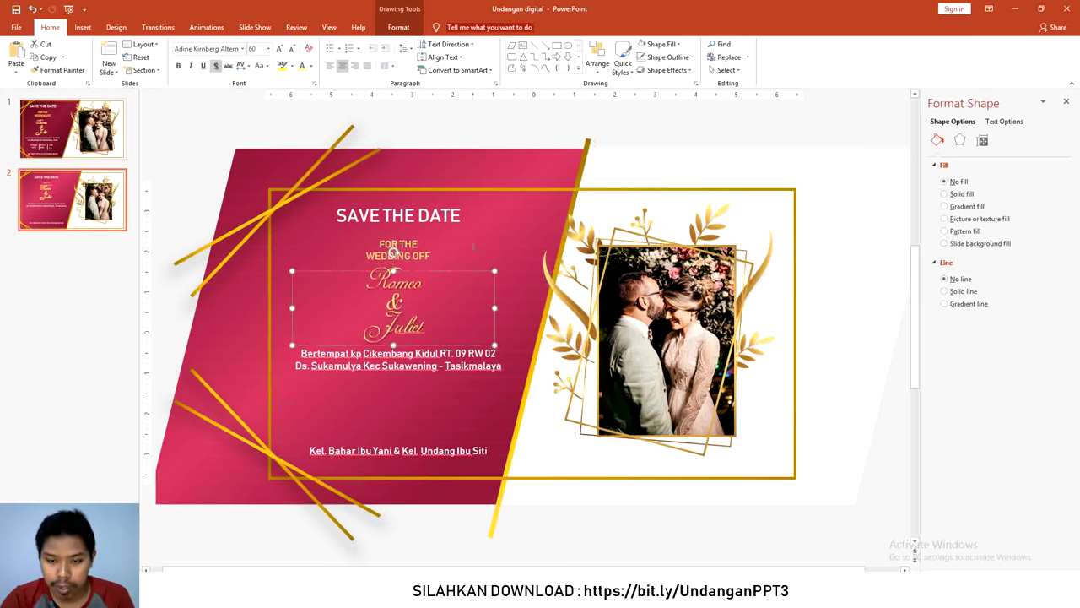
Draw a short vertical line below the address on slide 2.
{"action": "left_click", "coordinate": [414, 334]}
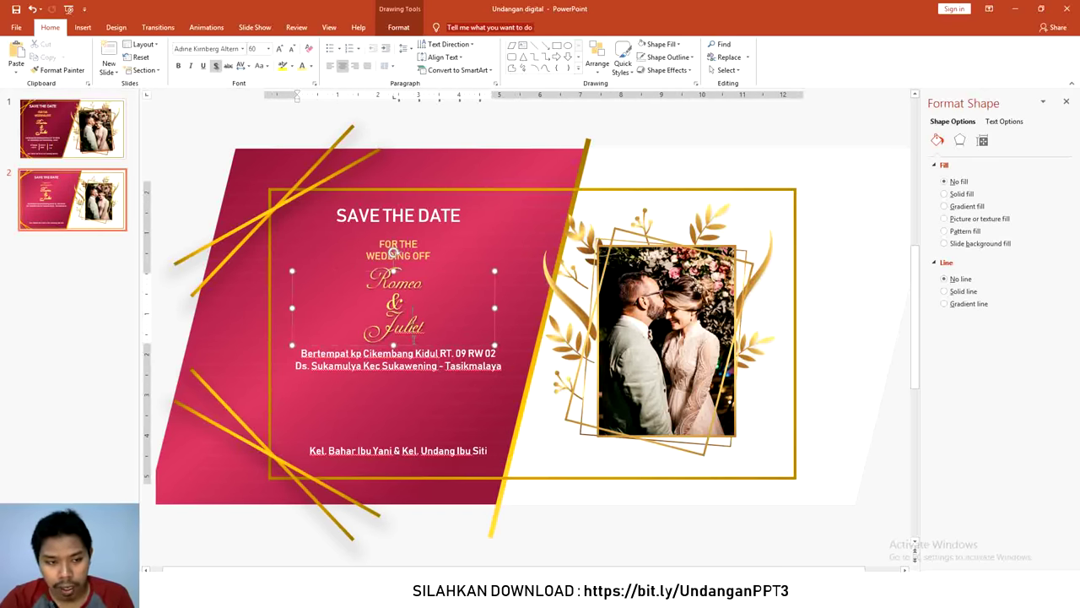
{"action": "left_click", "coordinate": [332, 304]}
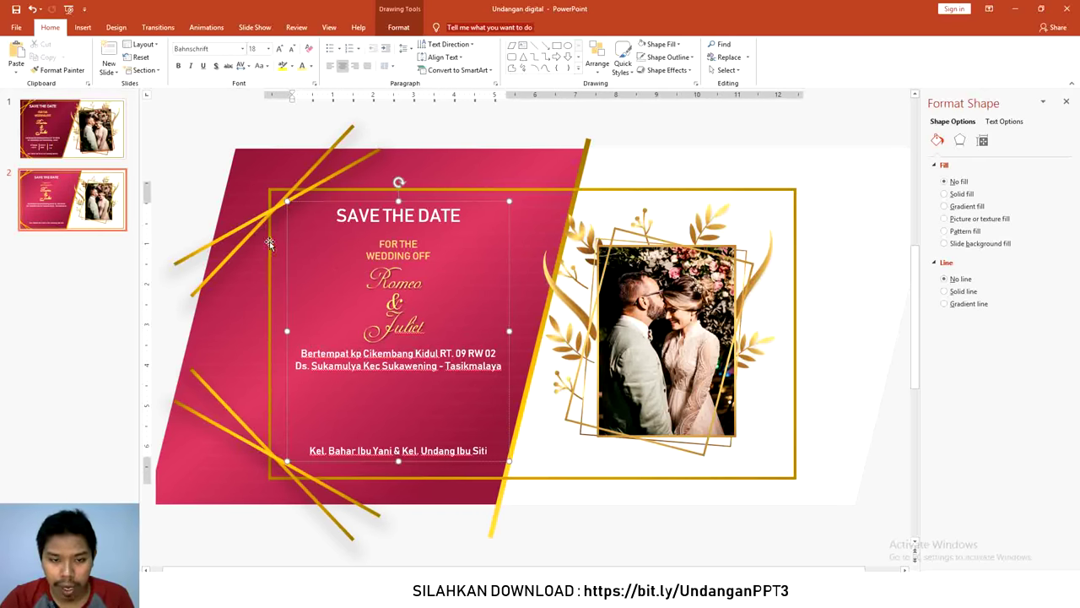
{"action": "left_click", "coordinate": [248, 226]}
{"action": "right_click", "coordinate": [247, 227]}
{"action": "mouse_move", "coordinate": [275, 290]}
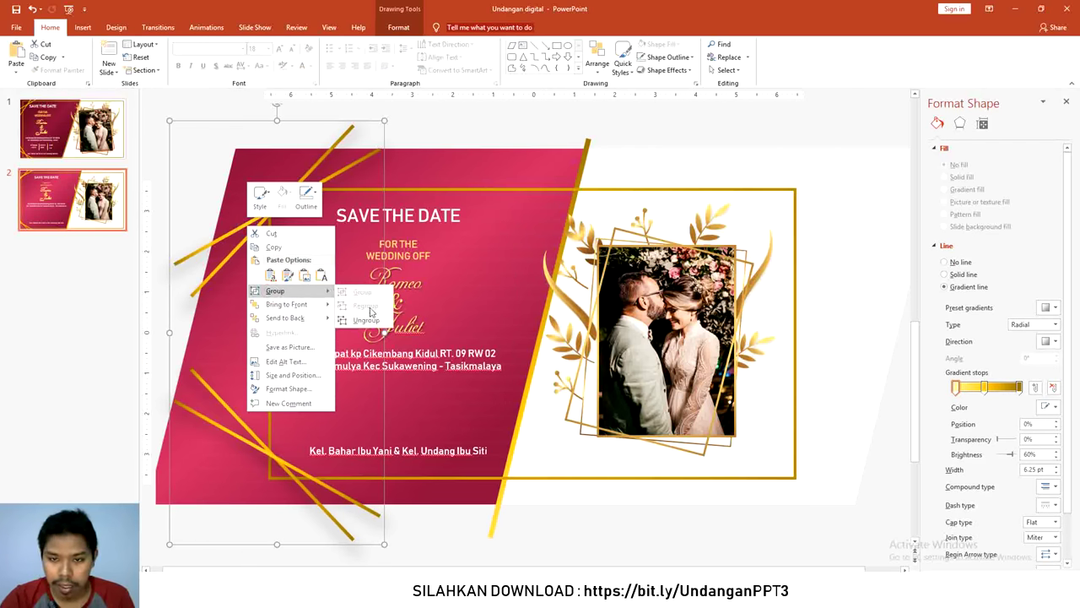
{"action": "left_click", "coordinate": [485, 109]}
{"action": "left_click", "coordinate": [83, 27]}
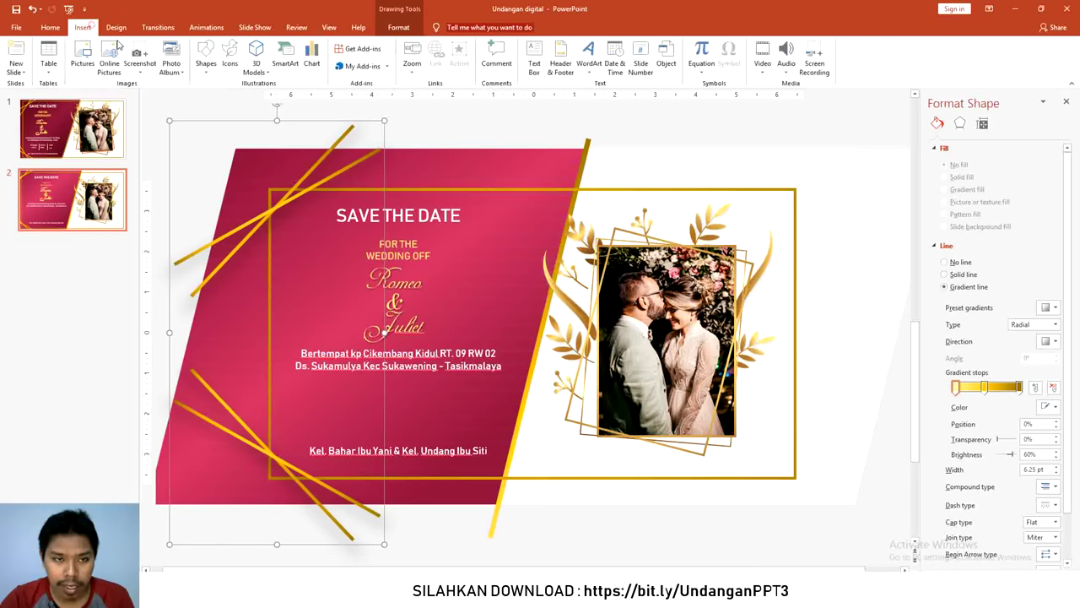
{"action": "left_click", "coordinate": [206, 65]}
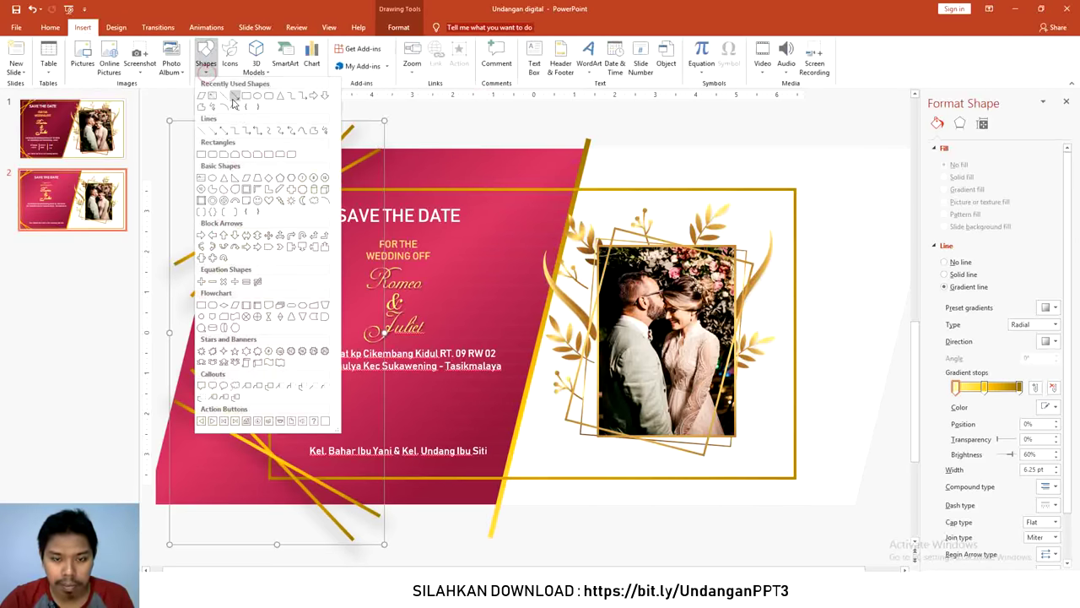
{"action": "left_click", "coordinate": [231, 100]}
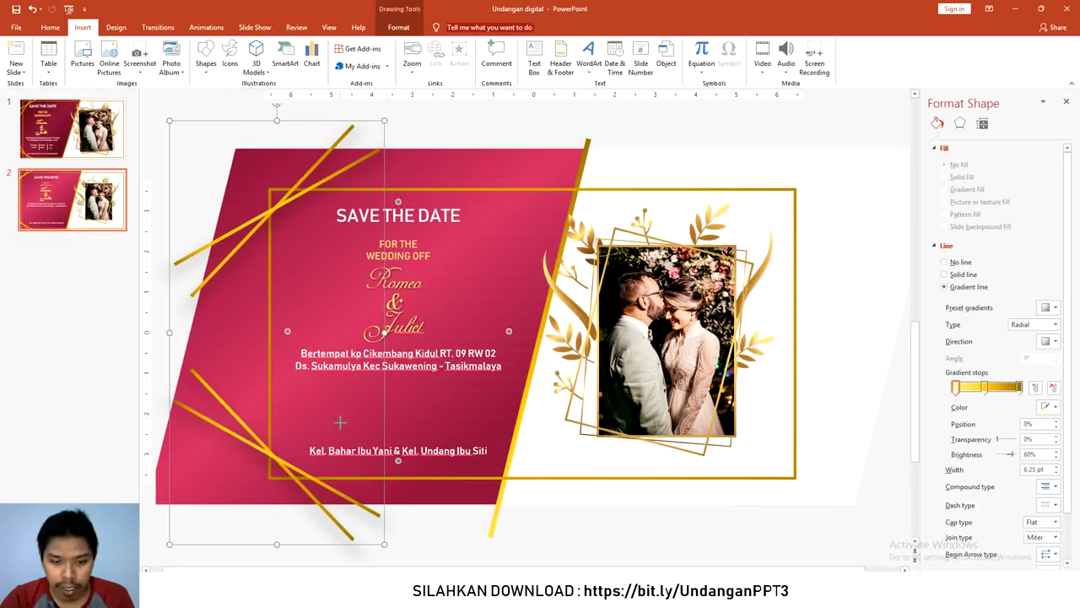
{"action": "left_click_drag", "start_coordinate": [339, 432], "coordinate": [338, 390]}
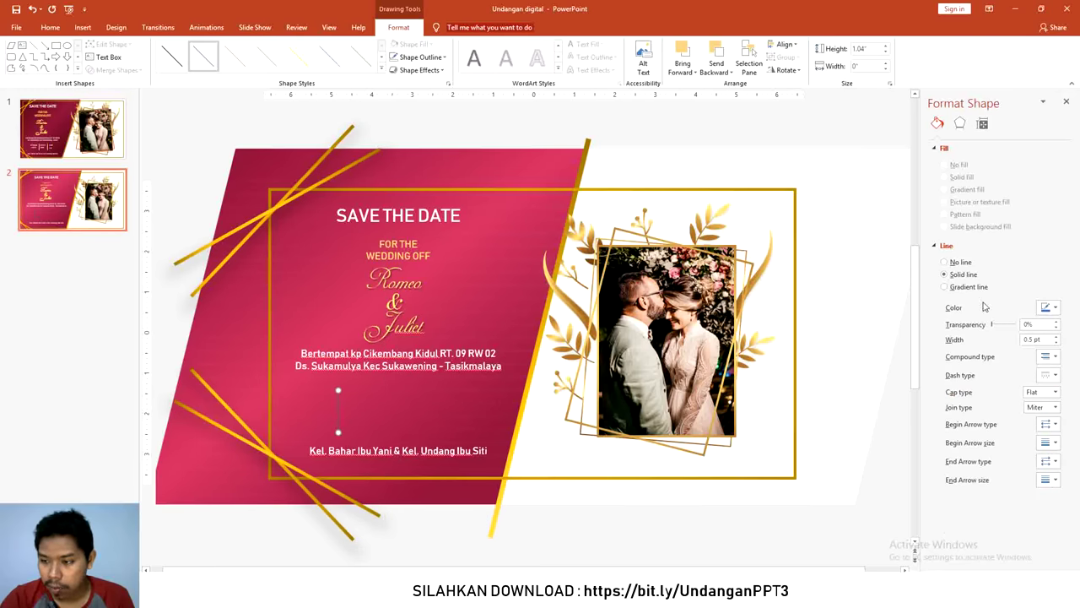
Give the line the gold gradient preset at 3.25 pt and place a copy to its right.
{"action": "left_click", "coordinate": [1050, 308]}
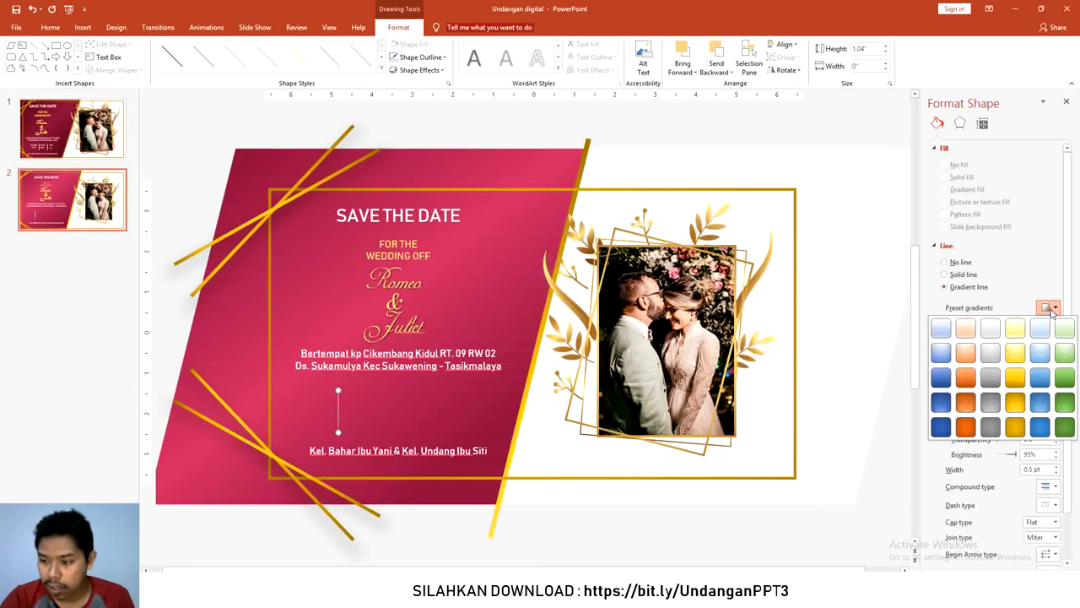
{"action": "left_click", "coordinate": [1015, 429]}
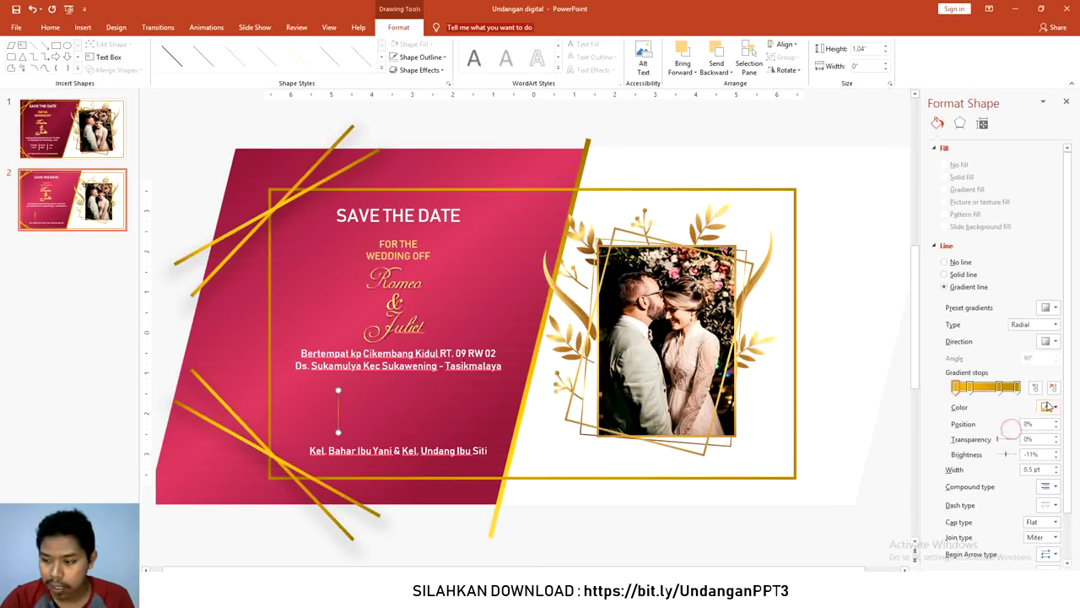
{"action": "left_click", "coordinate": [1057, 467]}
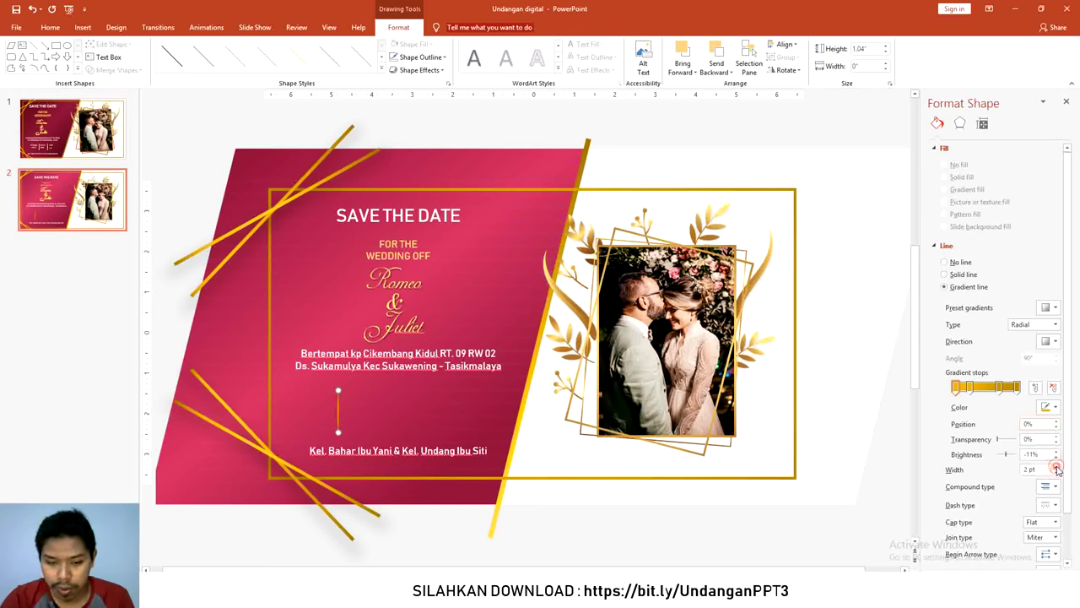
{"action": "left_click", "coordinate": [1057, 467]}
{"action": "left_click", "coordinate": [1057, 467]}
{"action": "left_click", "coordinate": [1056, 467]}
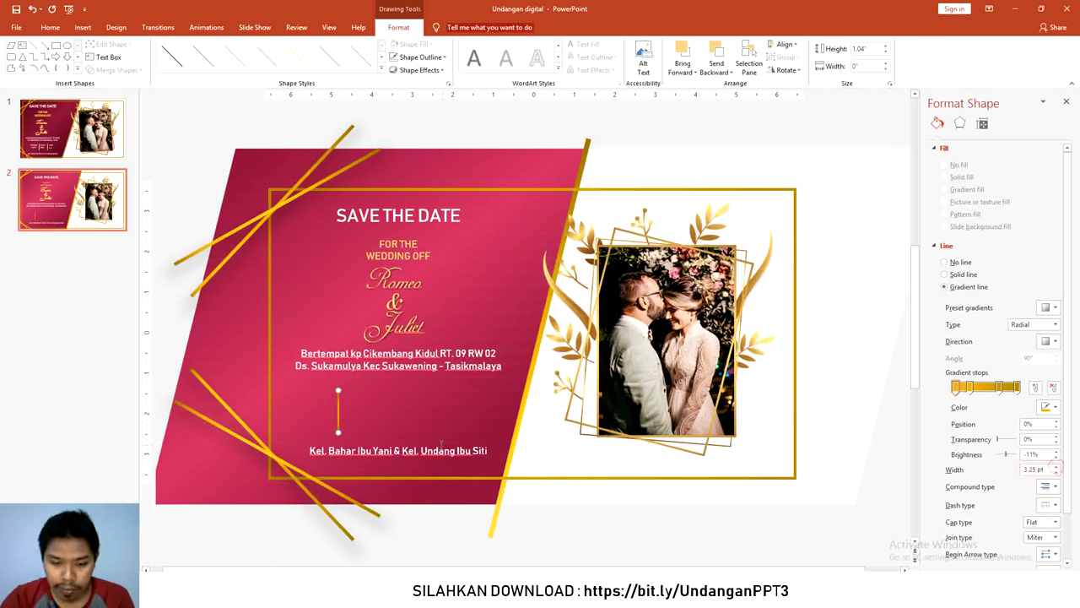
{"action": "left_click_drag", "start_coordinate": [338, 412], "coordinate": [405, 413]}
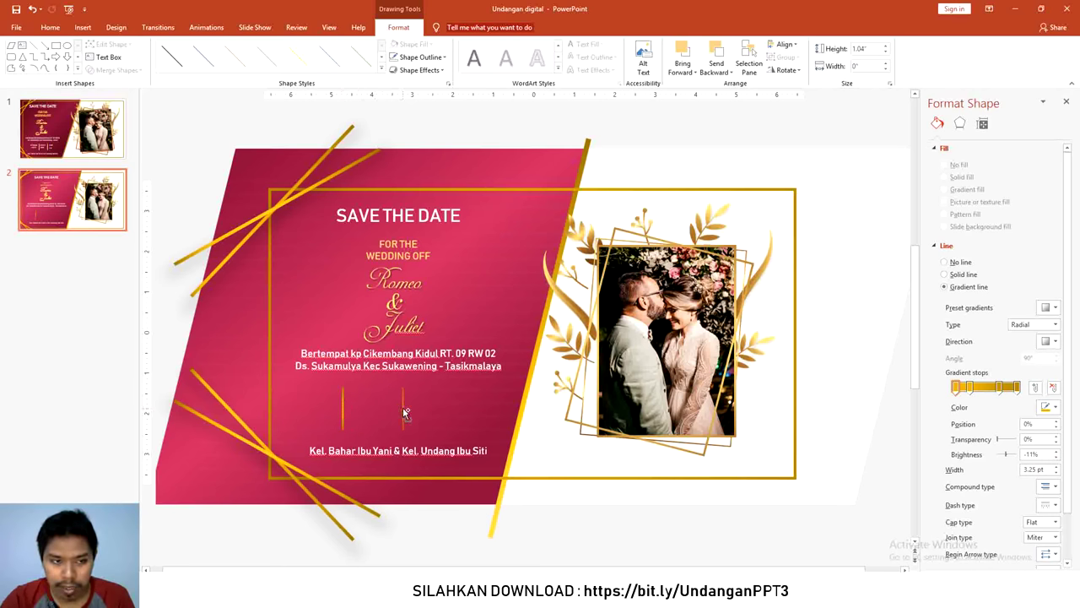
Copy the GEDUNG PUTIH, 20 DEC 2020 and 5:00 PM texts from slide 1 onto slide 2.
{"action": "left_click", "coordinate": [108, 154]}
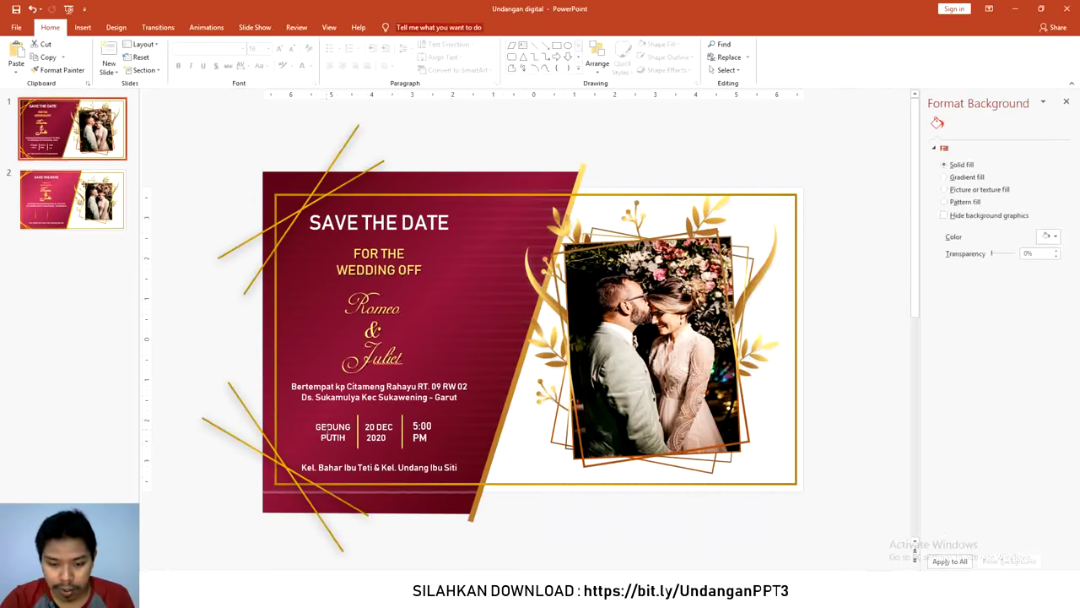
{"action": "left_click", "coordinate": [327, 429]}
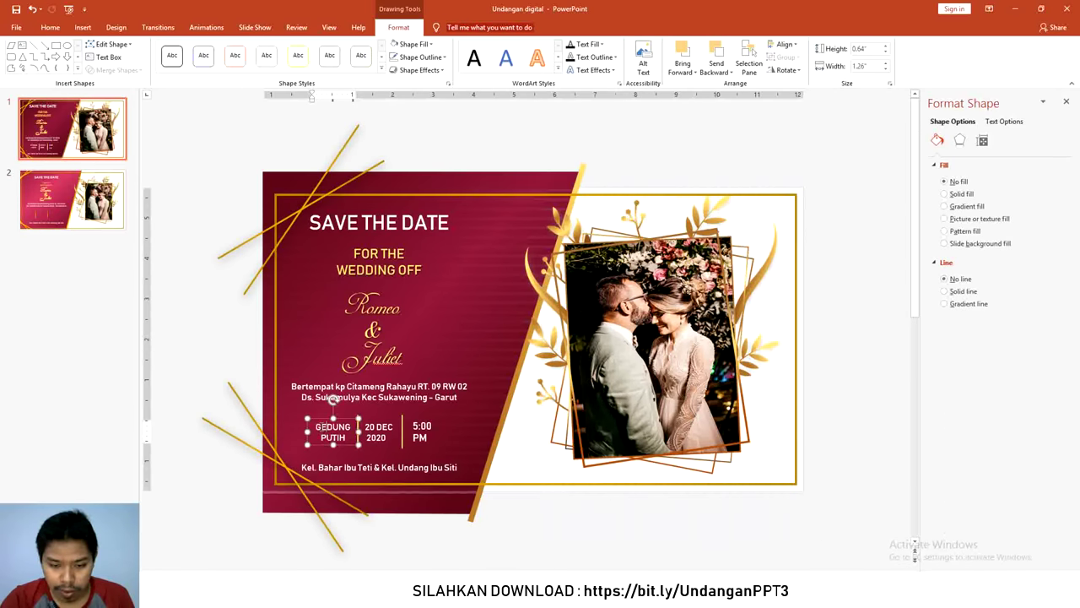
{"action": "left_click", "coordinate": [376, 427], "text": "shift"}
{"action": "left_click", "coordinate": [422, 428], "text": "shift"}
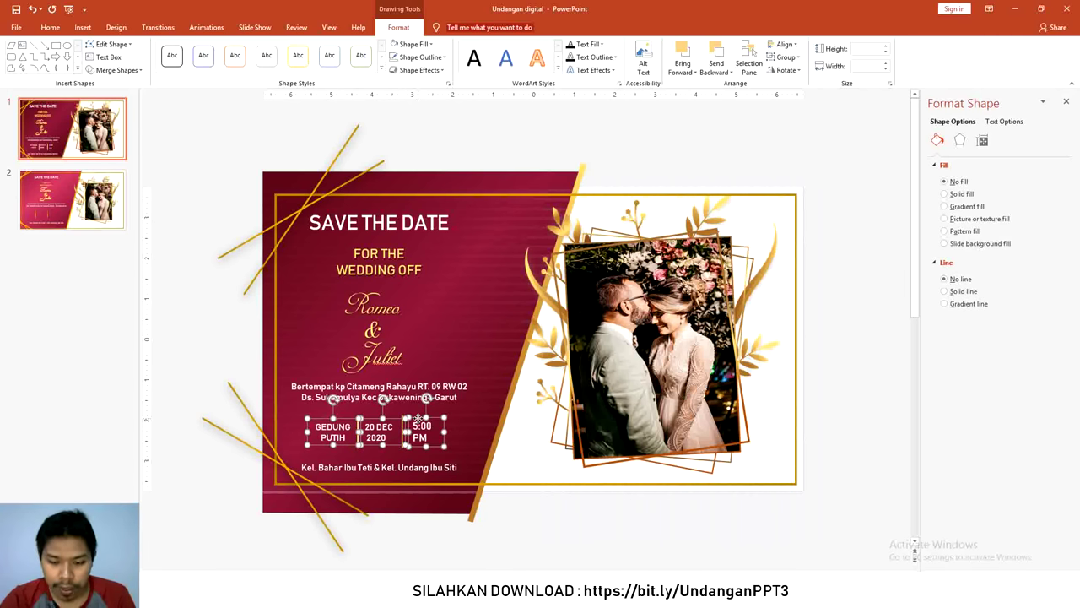
{"action": "left_click", "coordinate": [105, 215]}
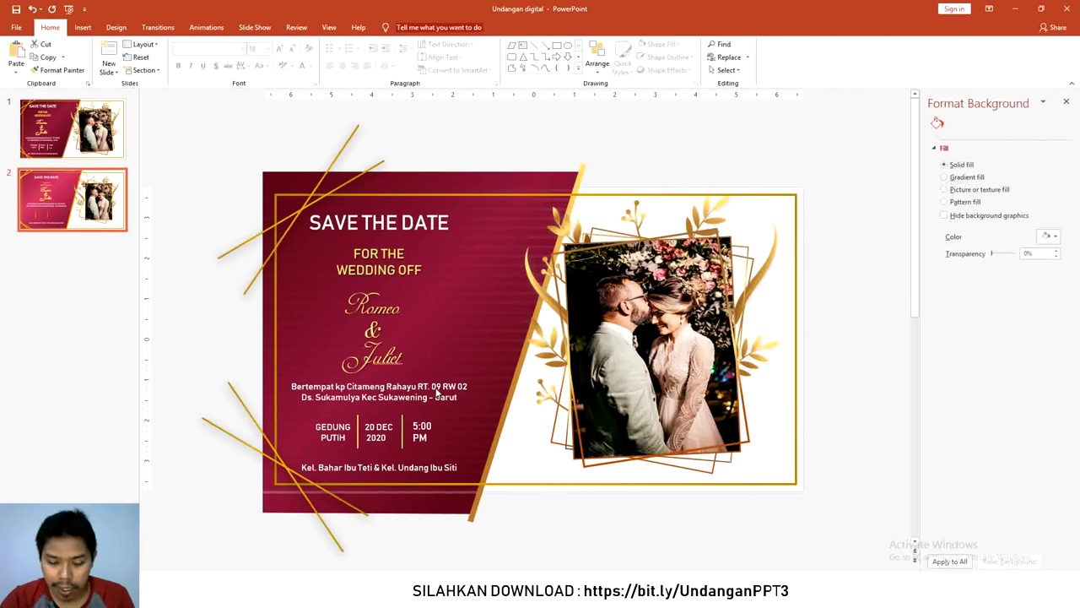
{"action": "key", "text": "ctrl+v"}
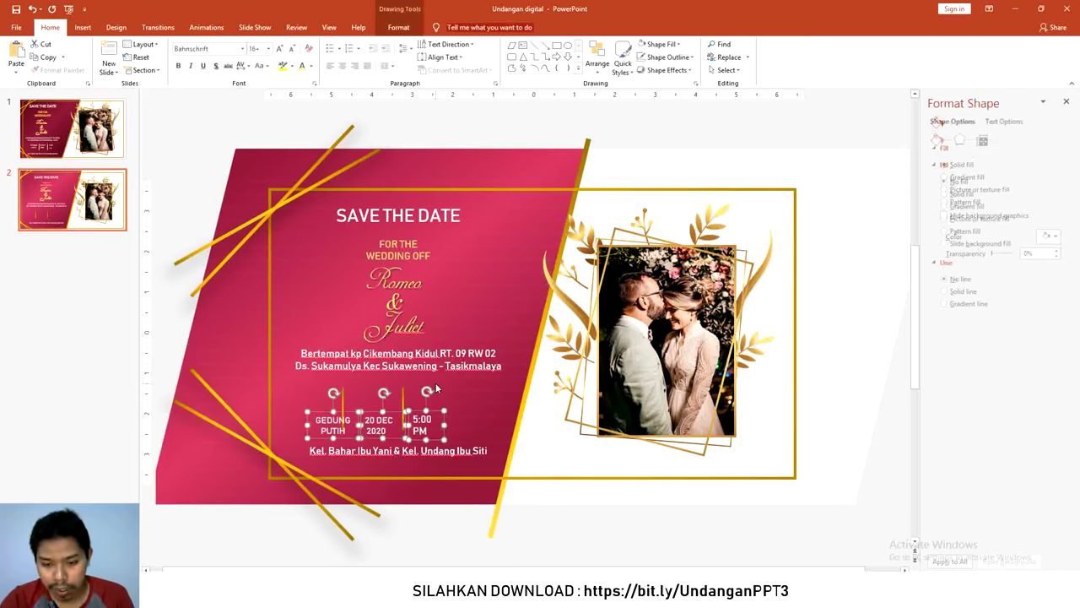
Move the three pasted texts up beside the gold lines and nudge 5:00 PM right.
{"action": "left_click", "coordinate": [386, 417], "text": "shift"}
{"action": "left_click", "coordinate": [334, 417], "text": "shift"}
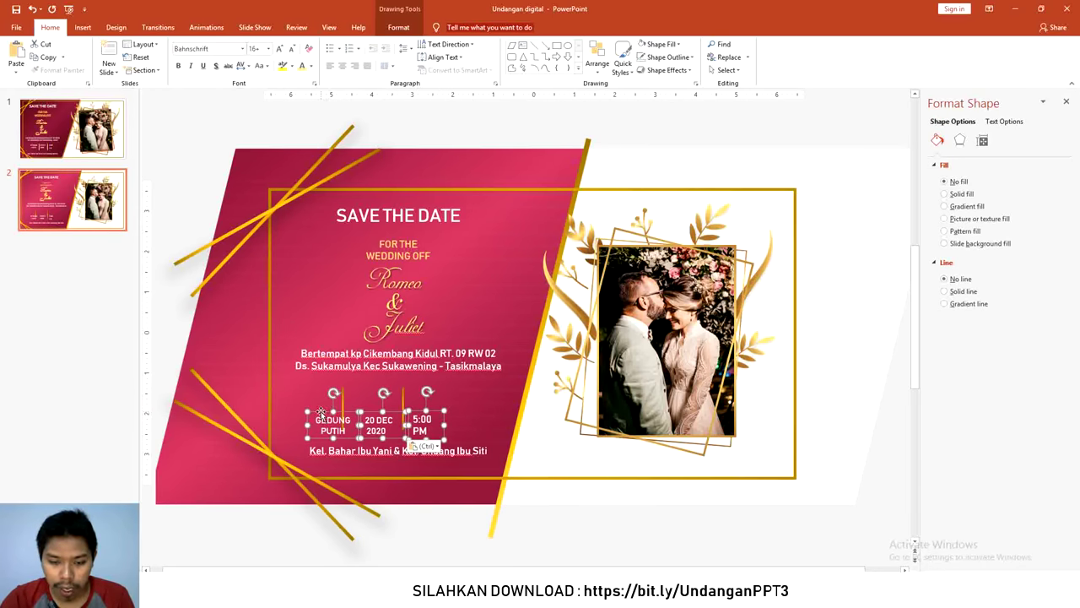
{"action": "left_click_drag", "start_coordinate": [321, 411], "coordinate": [309, 393]}
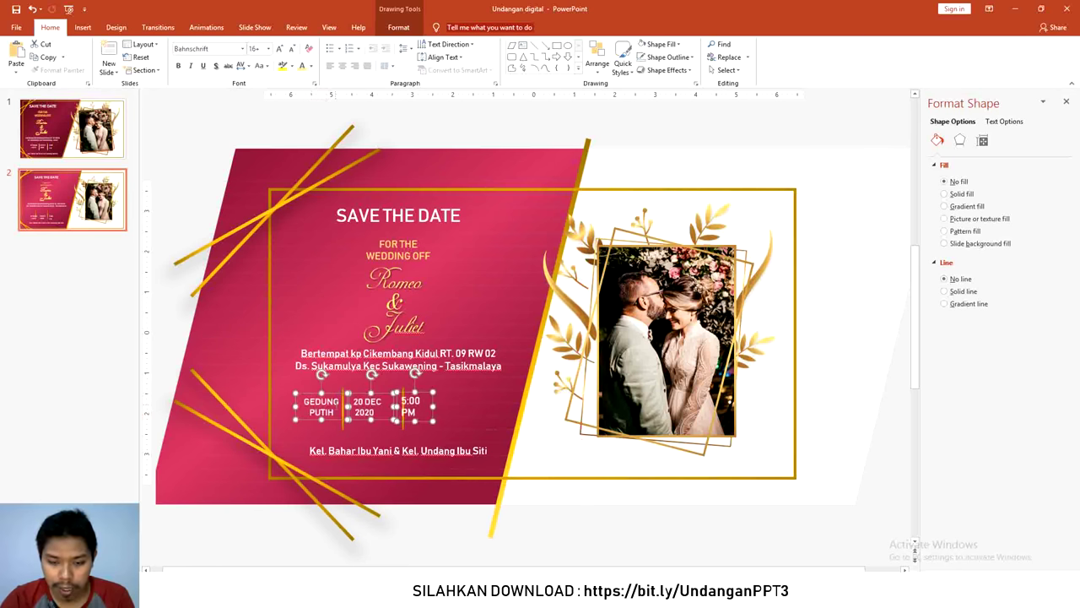
{"action": "left_click", "coordinate": [422, 414]}
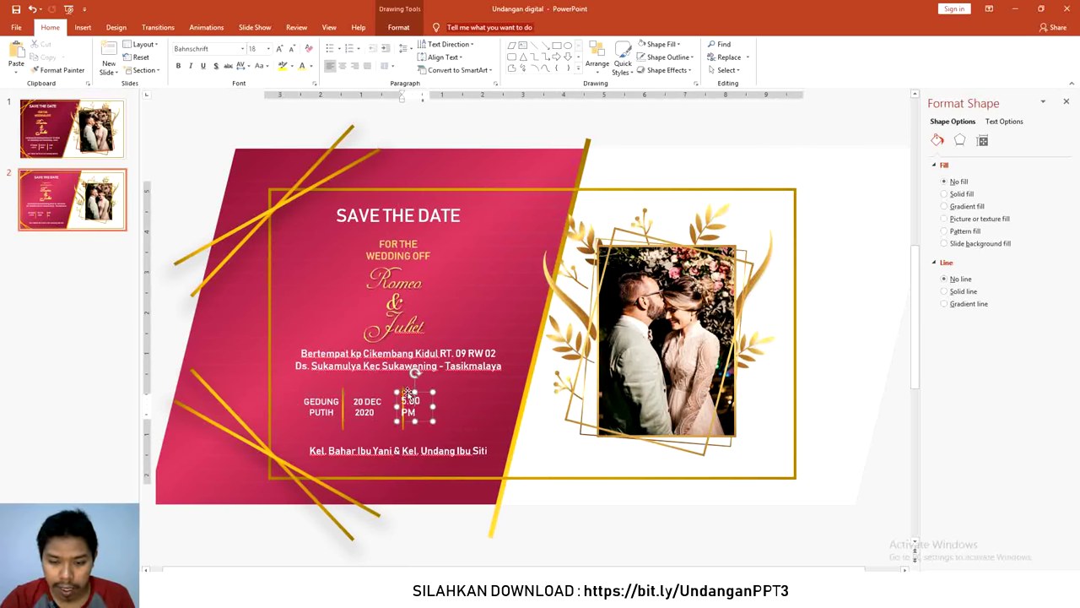
{"action": "left_click_drag", "start_coordinate": [407, 393], "coordinate": [417, 393]}
Fine-tune GEDUNG PUTIH and 5:00 PM so the three columns sit centred between the gold lines.
{"action": "left_click", "coordinate": [359, 404]}
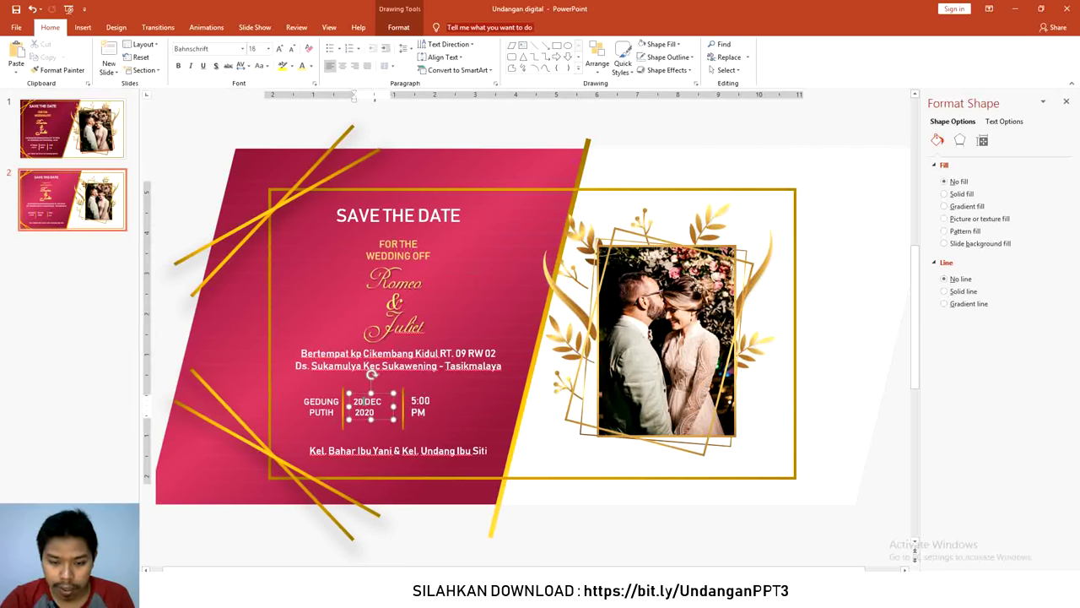
{"action": "left_click", "coordinate": [342, 397]}
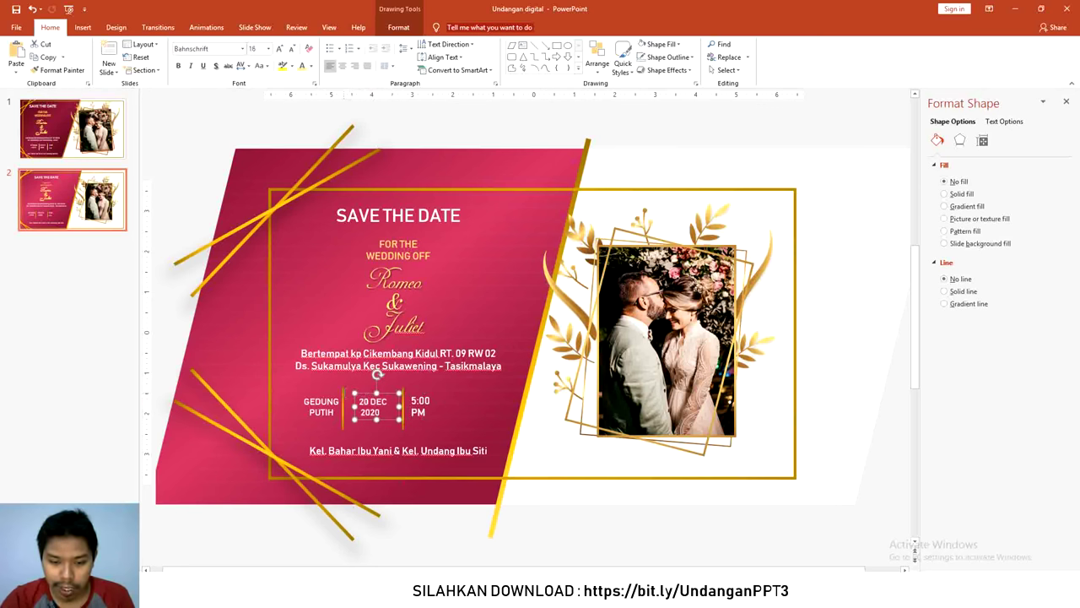
{"action": "left_click", "coordinate": [343, 390]}
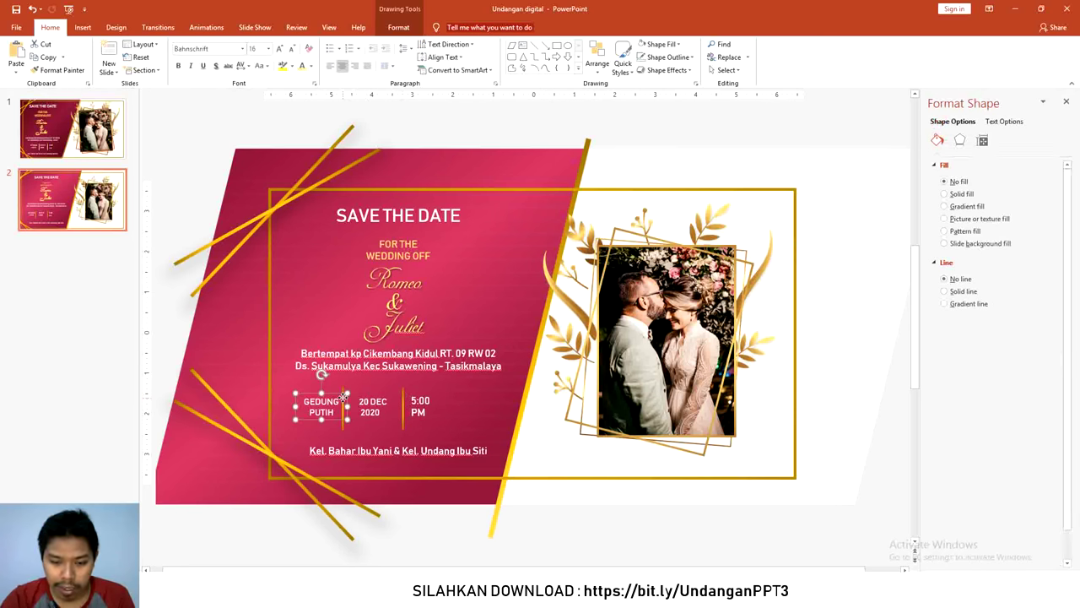
{"action": "left_click", "coordinate": [343, 386]}
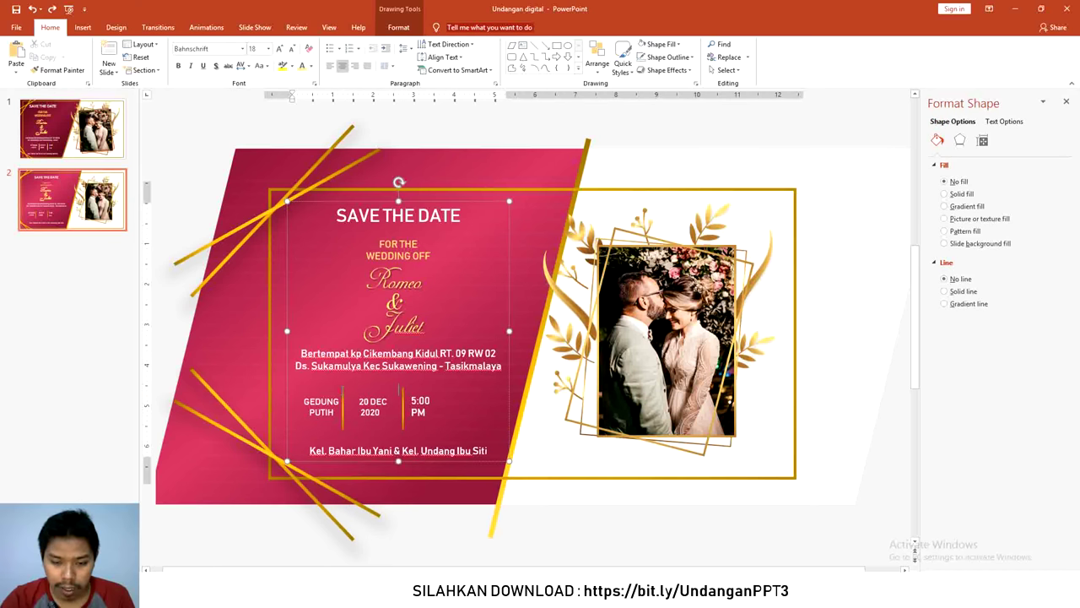
{"action": "left_click", "coordinate": [345, 395]}
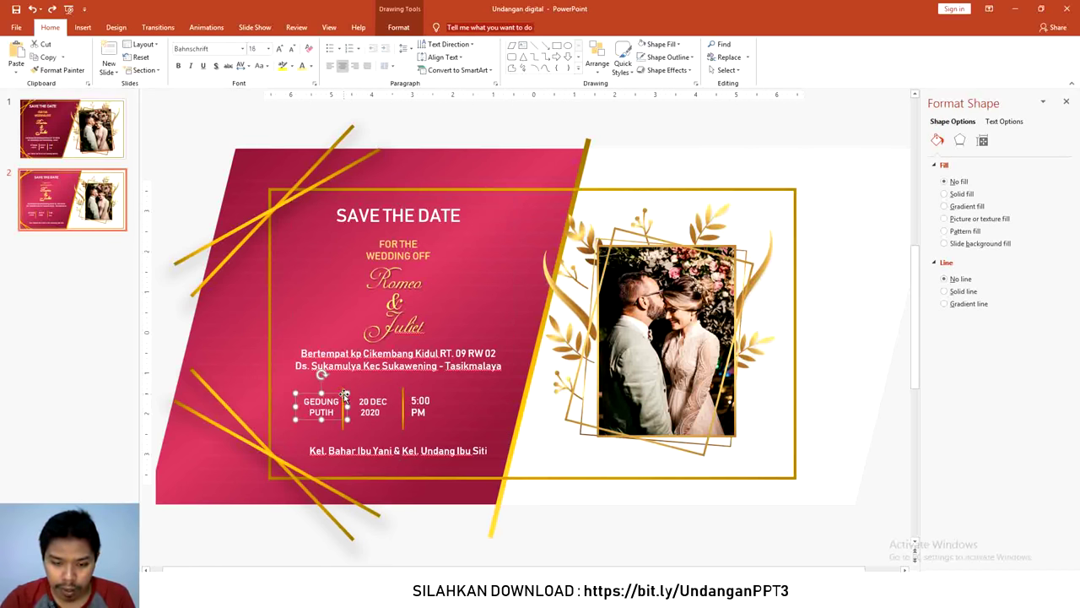
{"action": "left_click_drag", "start_coordinate": [334, 395], "coordinate": [326, 395]}
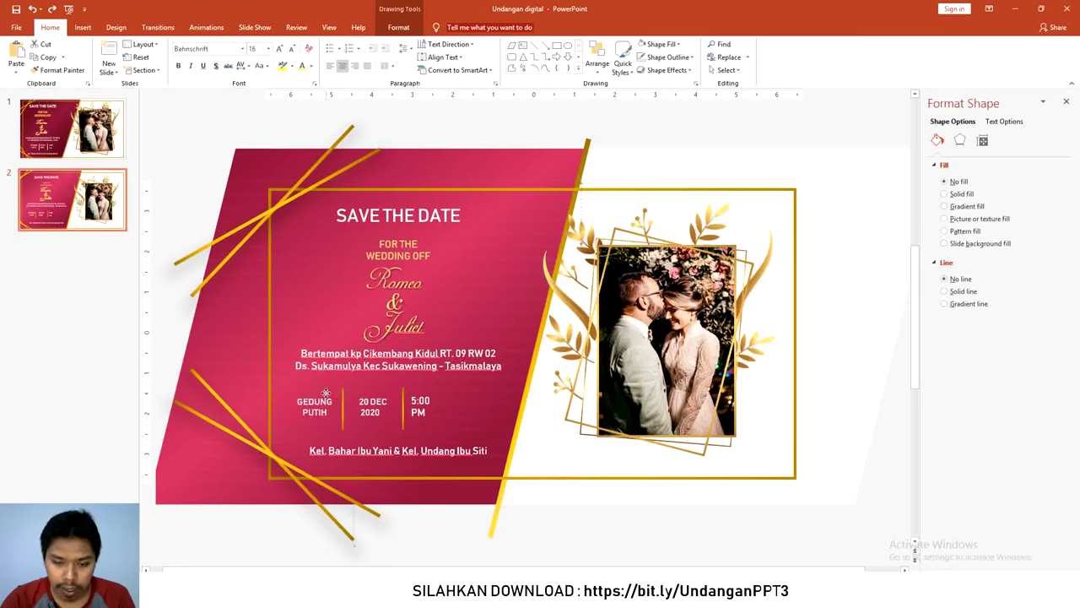
{"action": "left_click", "coordinate": [345, 428]}
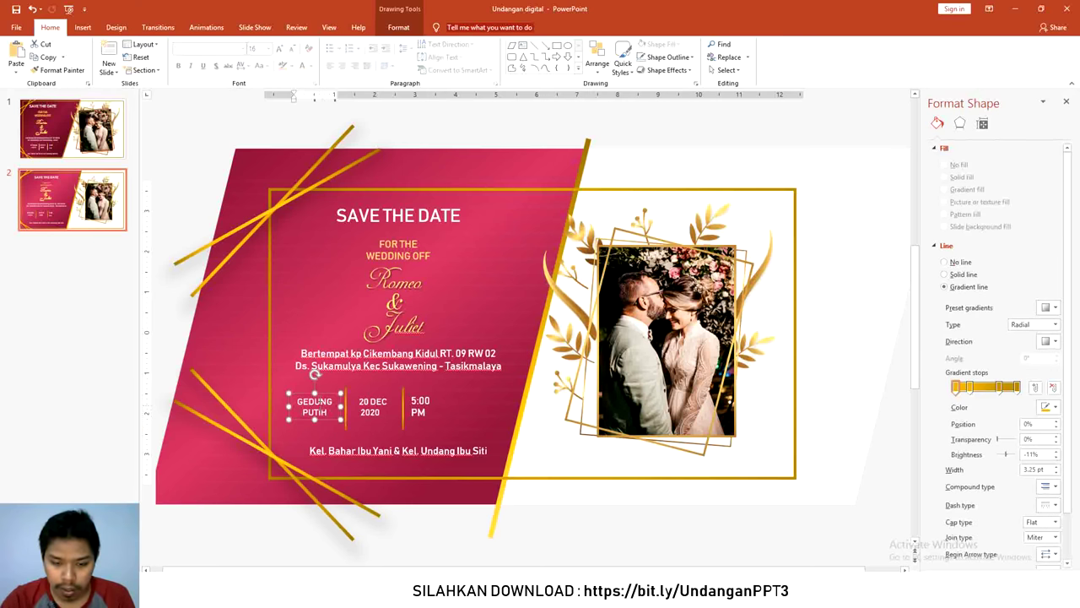
{"action": "left_click_drag", "start_coordinate": [320, 394], "coordinate": [324, 394]}
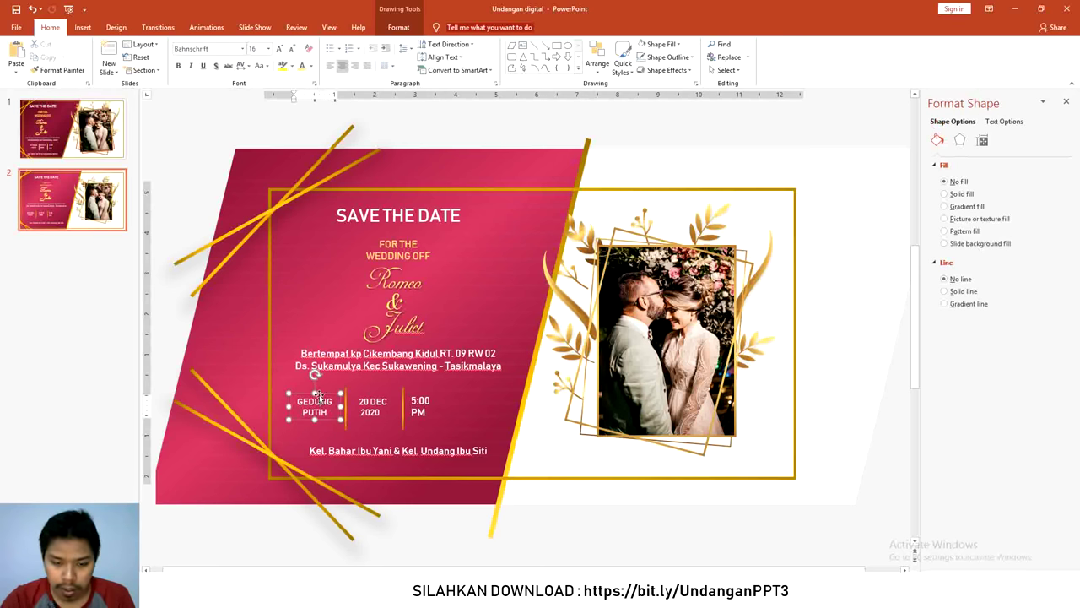
{"action": "left_click", "coordinate": [404, 409]}
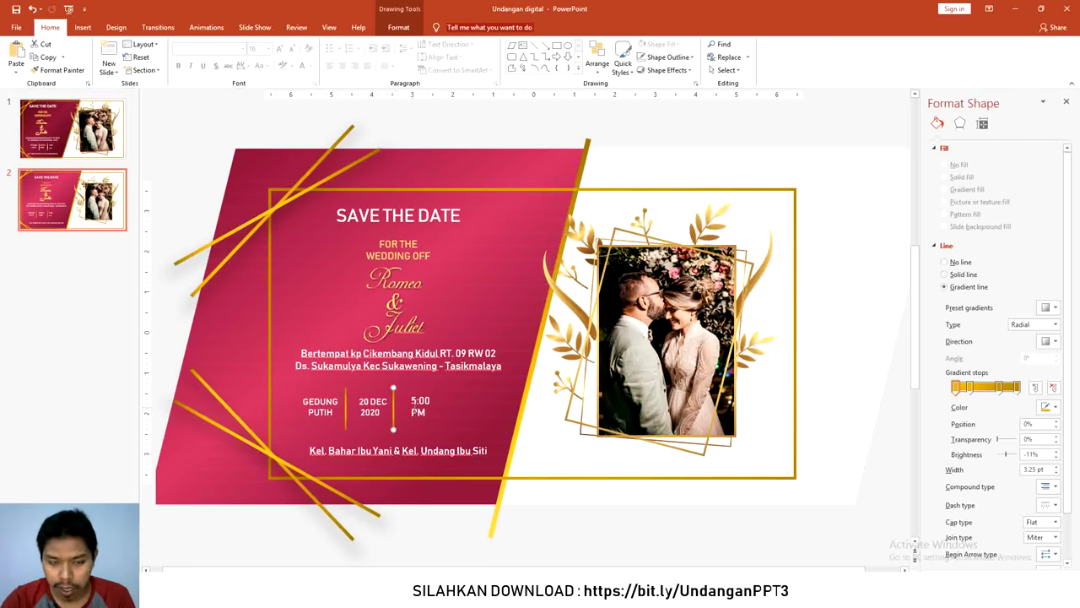
{"action": "left_click", "coordinate": [418, 403]}
{"action": "left_click_drag", "start_coordinate": [418, 395], "coordinate": [413, 390]}
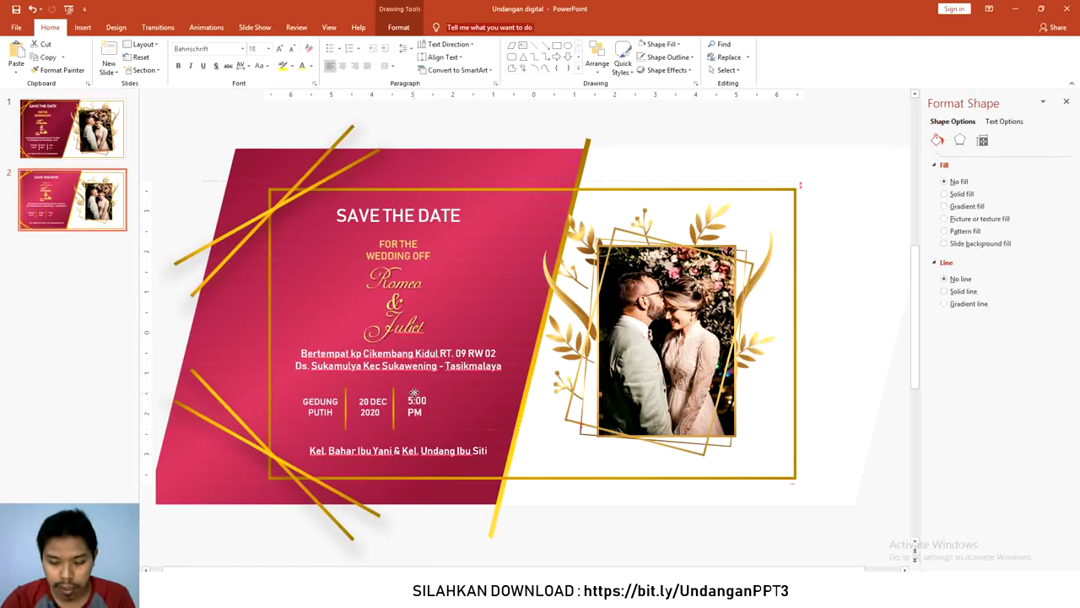
Group the venue, date, time texts and lines, shift the group right, and select the crimson panel.
{"action": "scroll", "coordinate": [210, 385], "scroll_direction": "down", "scroll_amount": 1}
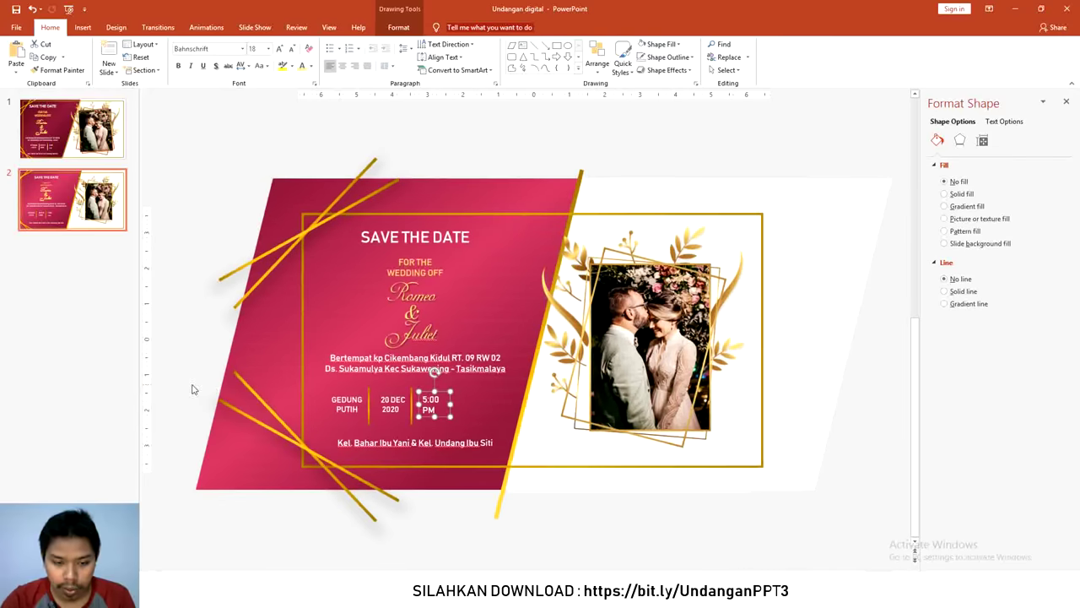
{"action": "mouse_move", "coordinate": [189, 369]}
{"action": "left_mouse_down"}
{"action": "mouse_move", "coordinate": [501, 454]}
{"action": "mouse_move", "coordinate": [498, 444]}
{"action": "left_mouse_up"}
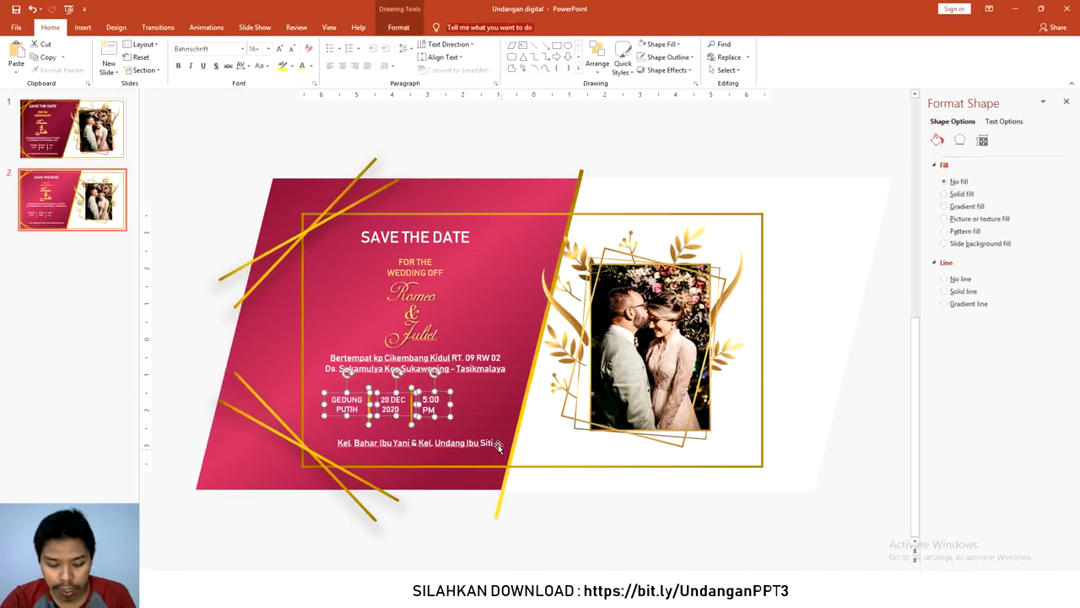
{"action": "key", "text": "ctrl+g"}
{"action": "left_click_drag", "start_coordinate": [433, 384], "coordinate": [458, 384]}
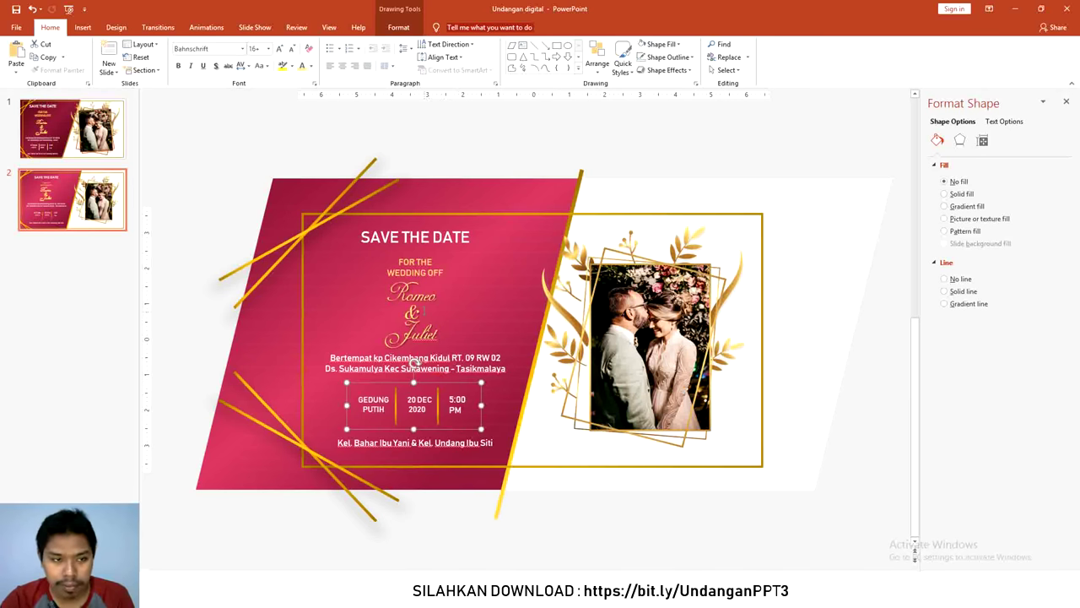
{"action": "left_click", "coordinate": [412, 317]}
{"action": "left_click", "coordinate": [280, 189]}
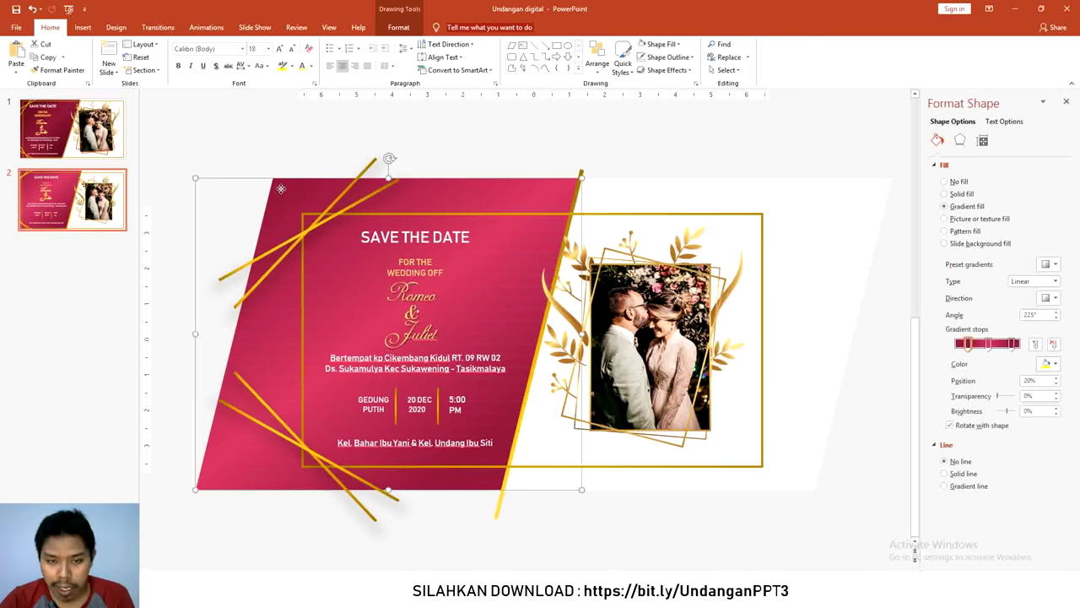
Darken the right and left gradient stops to RGB 100/22/42 and 116/26/50.
{"action": "left_click", "coordinate": [1011, 344]}
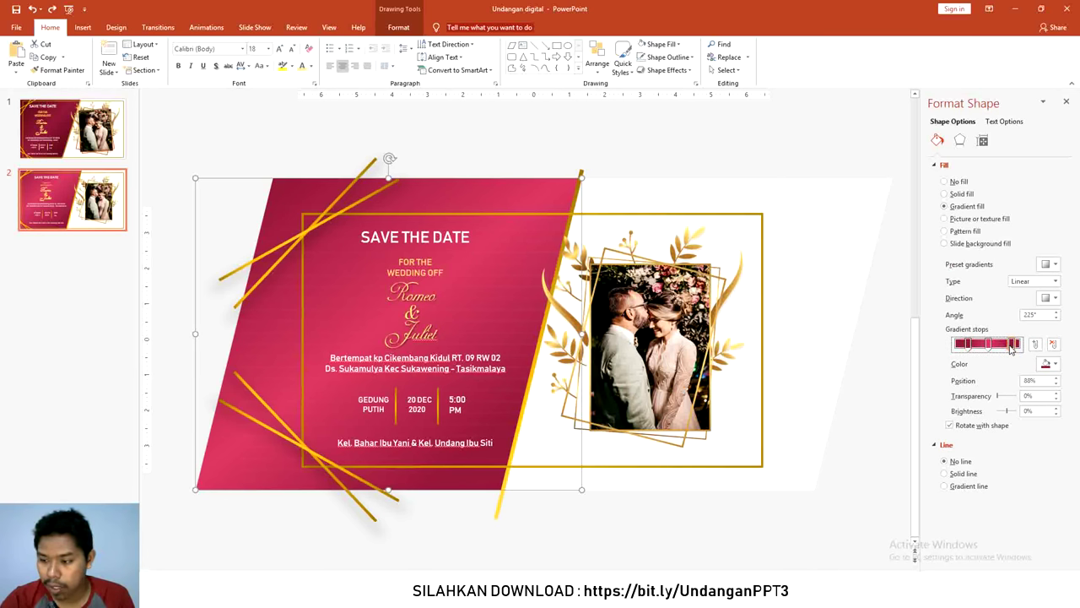
{"action": "left_click", "coordinate": [1054, 364]}
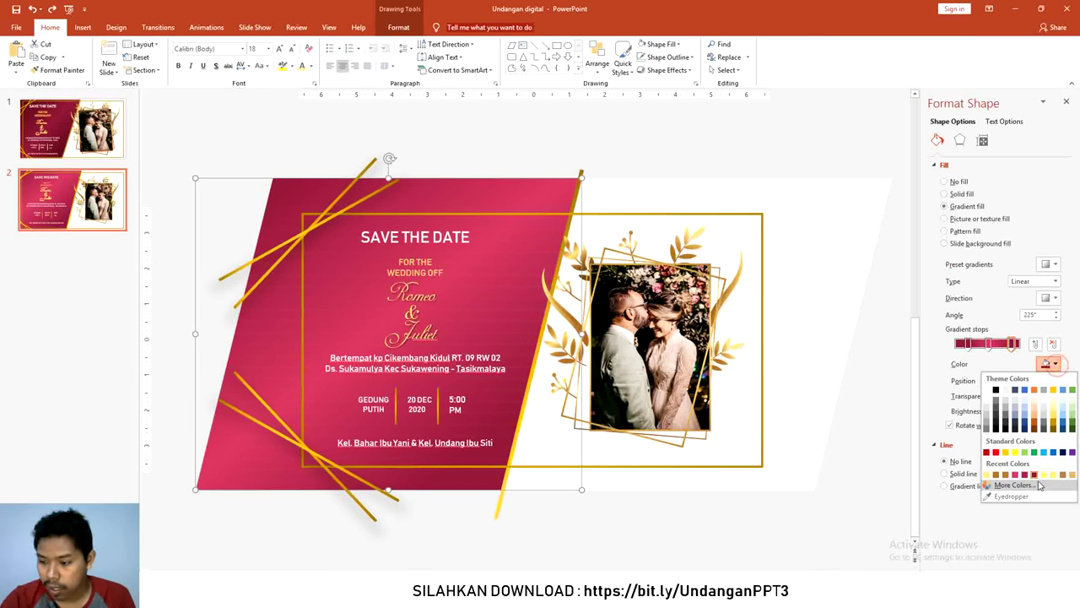
{"action": "left_click", "coordinate": [1013, 485]}
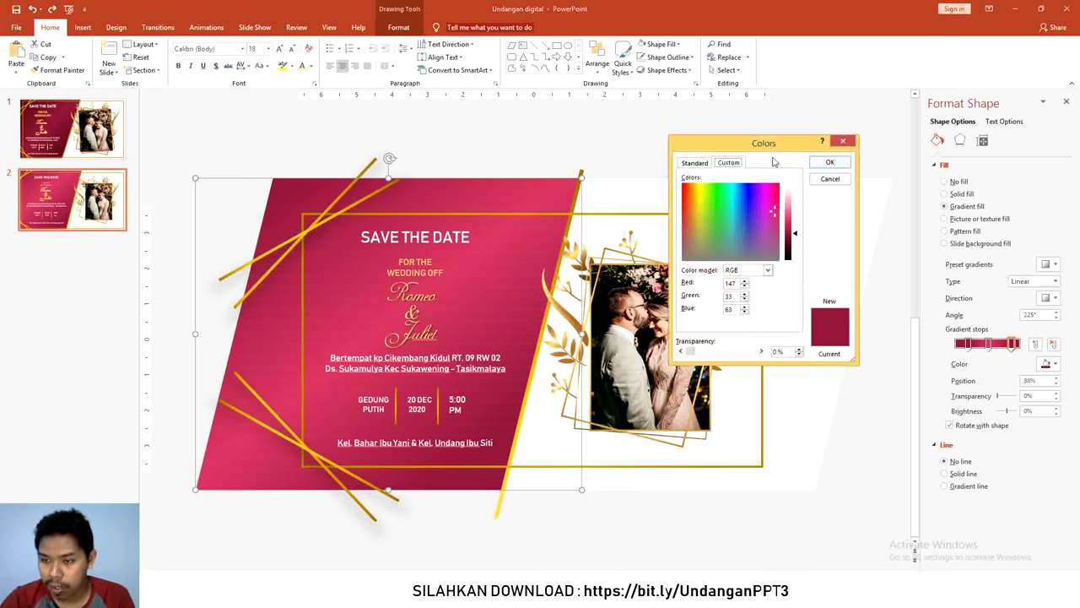
{"action": "left_click_drag", "start_coordinate": [773, 153], "coordinate": [792, 147]}
{"action": "left_click_drag", "start_coordinate": [816, 228], "coordinate": [816, 239]}
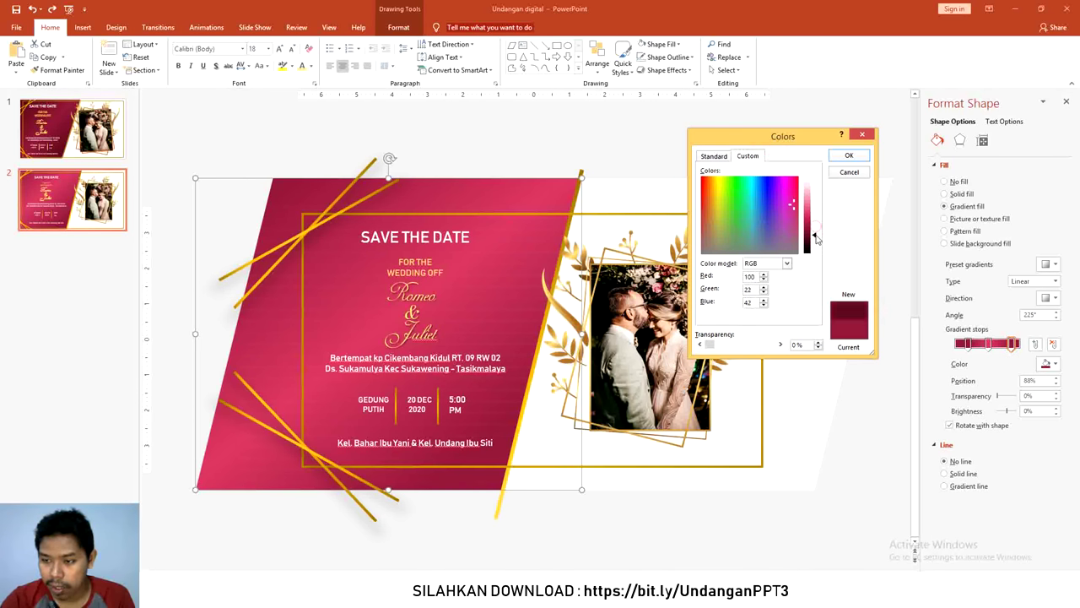
{"action": "left_click", "coordinate": [849, 155]}
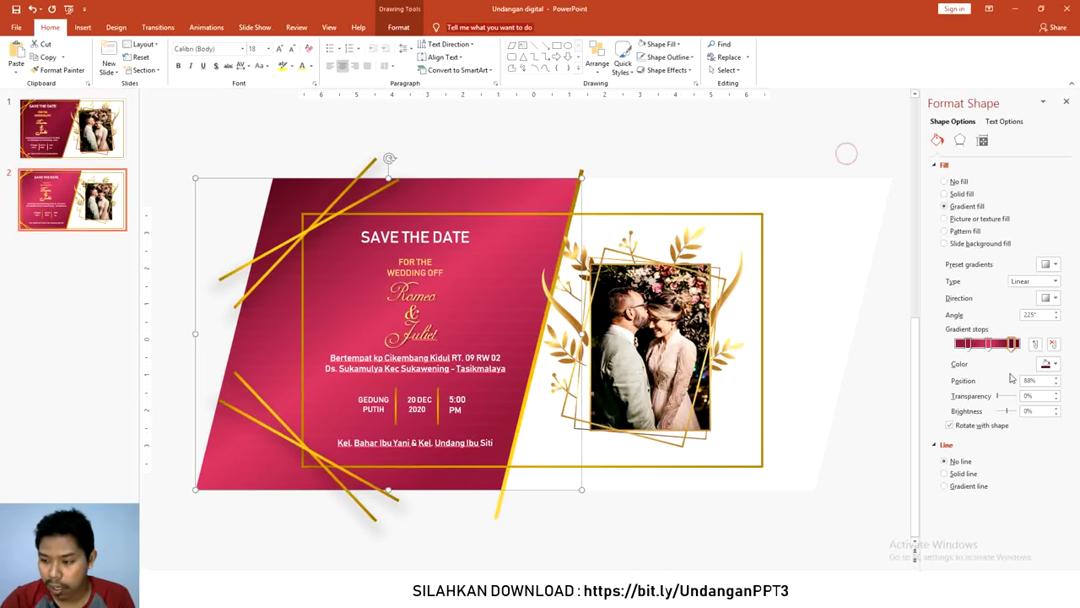
{"action": "left_click", "coordinate": [968, 343]}
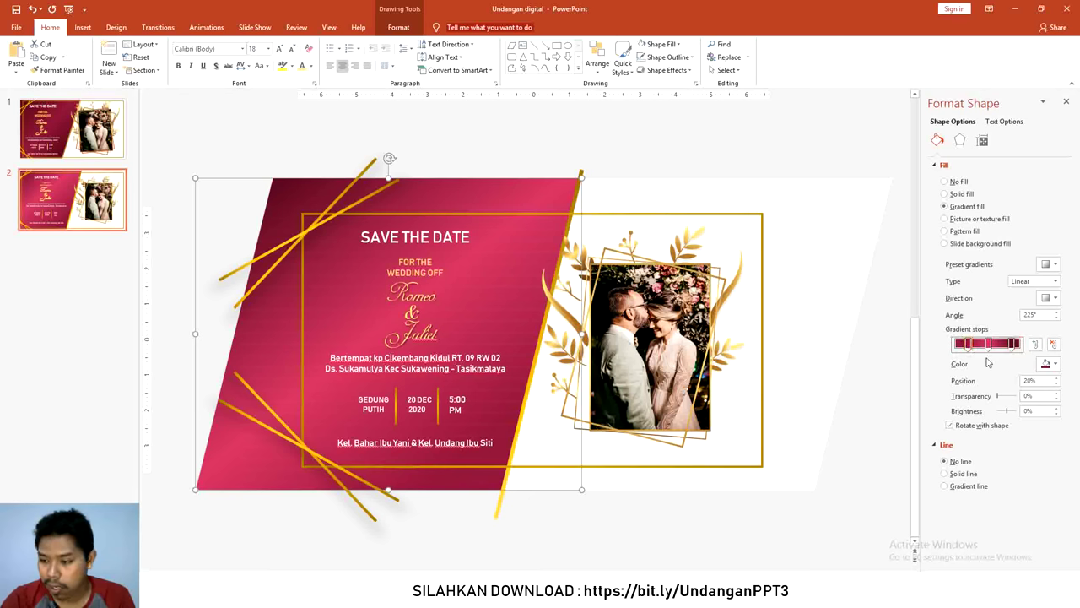
{"action": "left_click", "coordinate": [1055, 364]}
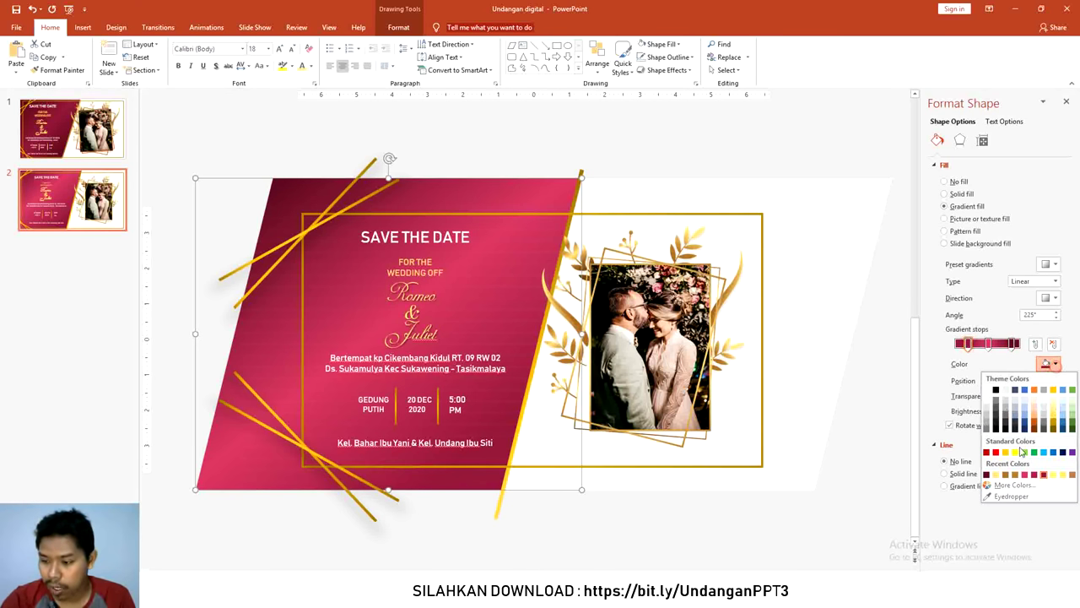
{"action": "left_click", "coordinate": [1015, 486]}
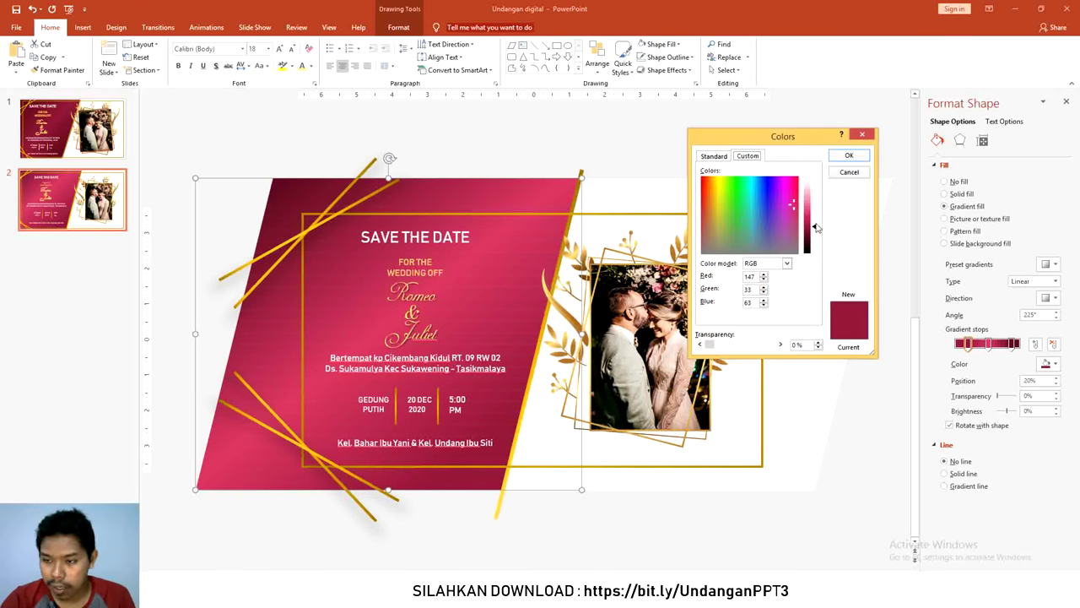
{"action": "left_click_drag", "start_coordinate": [814, 226], "coordinate": [816, 236]}
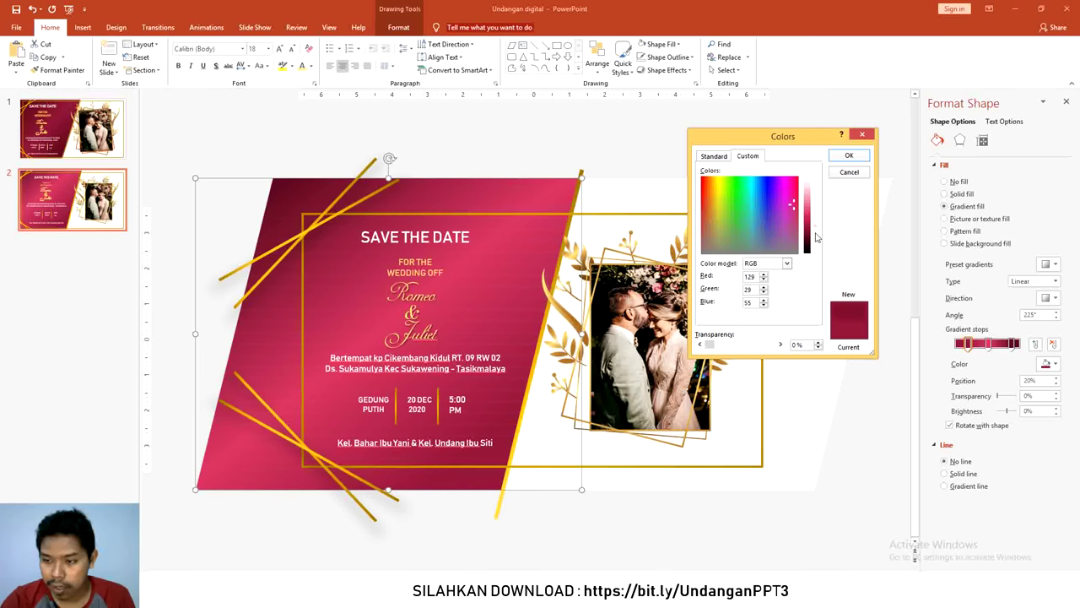
{"action": "left_click", "coordinate": [849, 155]}
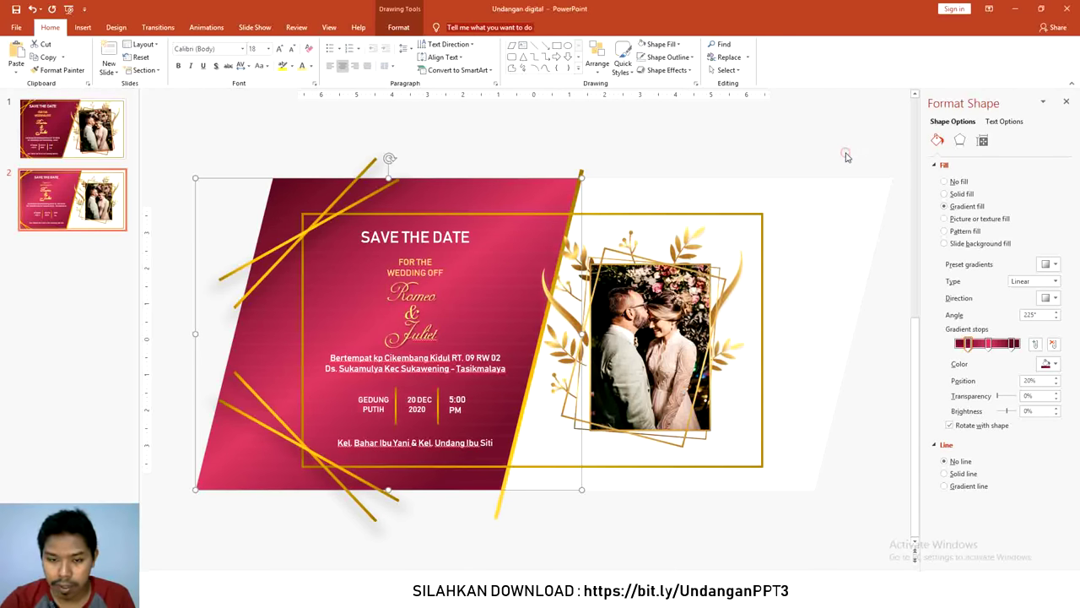
{"action": "left_click", "coordinate": [659, 143]}
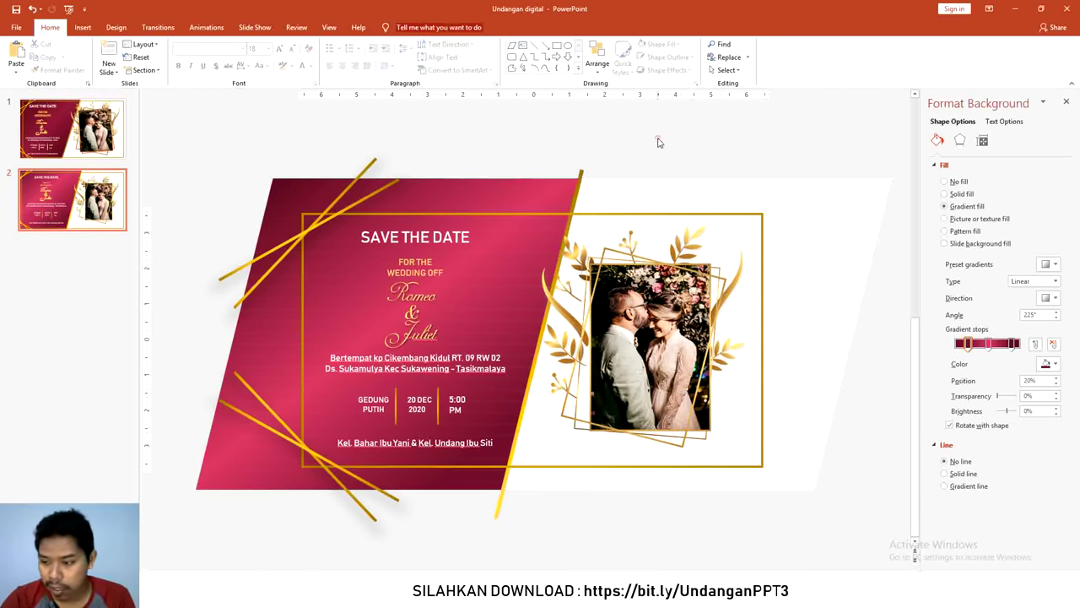
Darken the middle gradient stop to RGB 197/45/85 and preview the deeper wine-red panel.
{"action": "left_click", "coordinate": [290, 181]}
{"action": "left_click", "coordinate": [989, 344]}
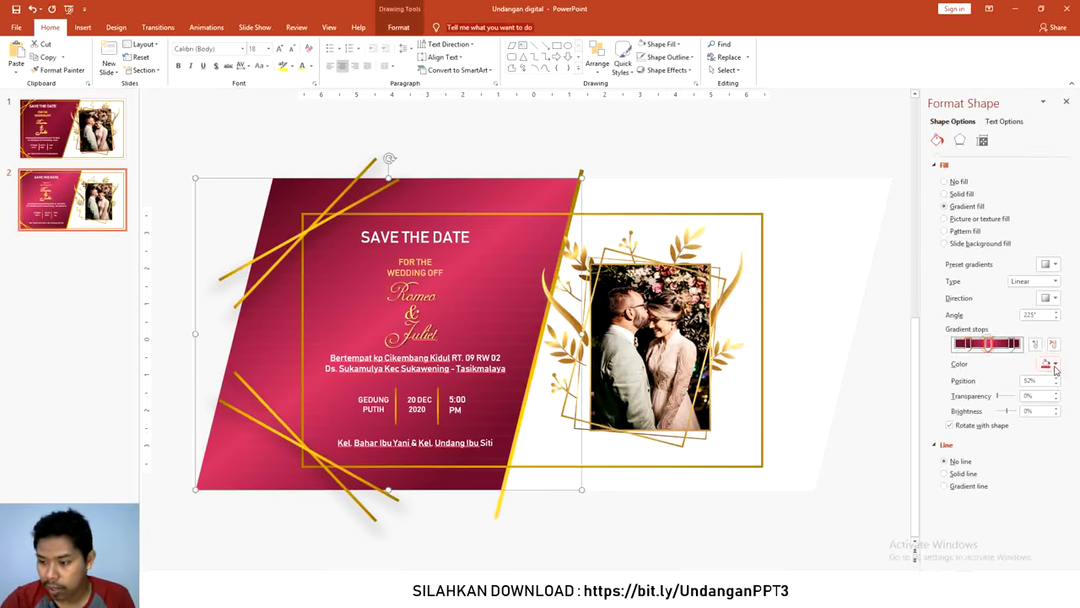
{"action": "left_click", "coordinate": [1046, 363]}
{"action": "left_click", "coordinate": [1013, 485]}
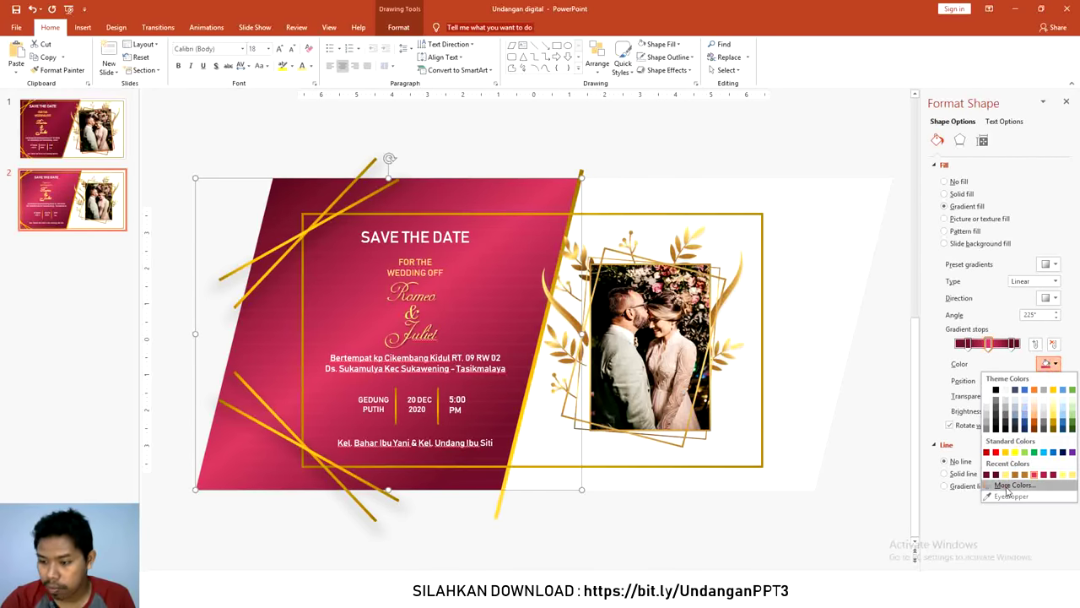
{"action": "left_click_drag", "start_coordinate": [815, 217], "coordinate": [815, 222]}
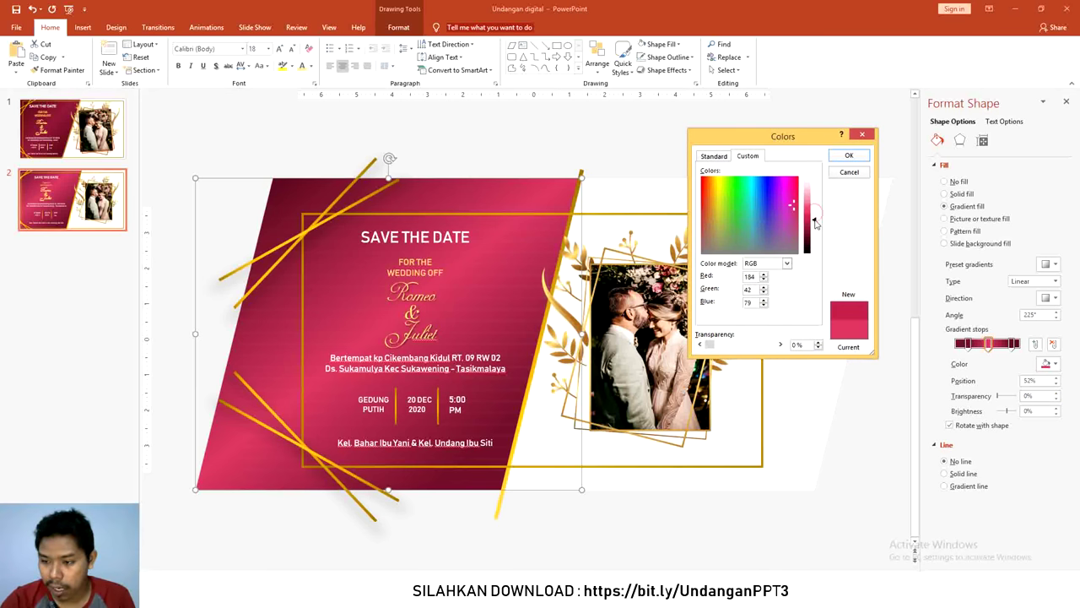
{"action": "left_click", "coordinate": [851, 157]}
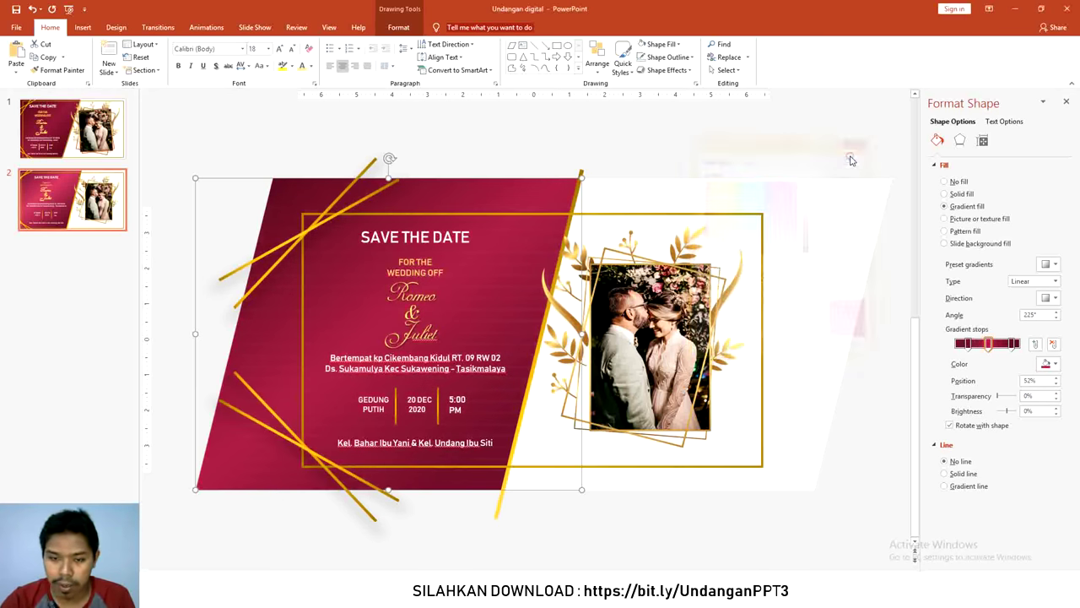
{"action": "left_click", "coordinate": [623, 149]}
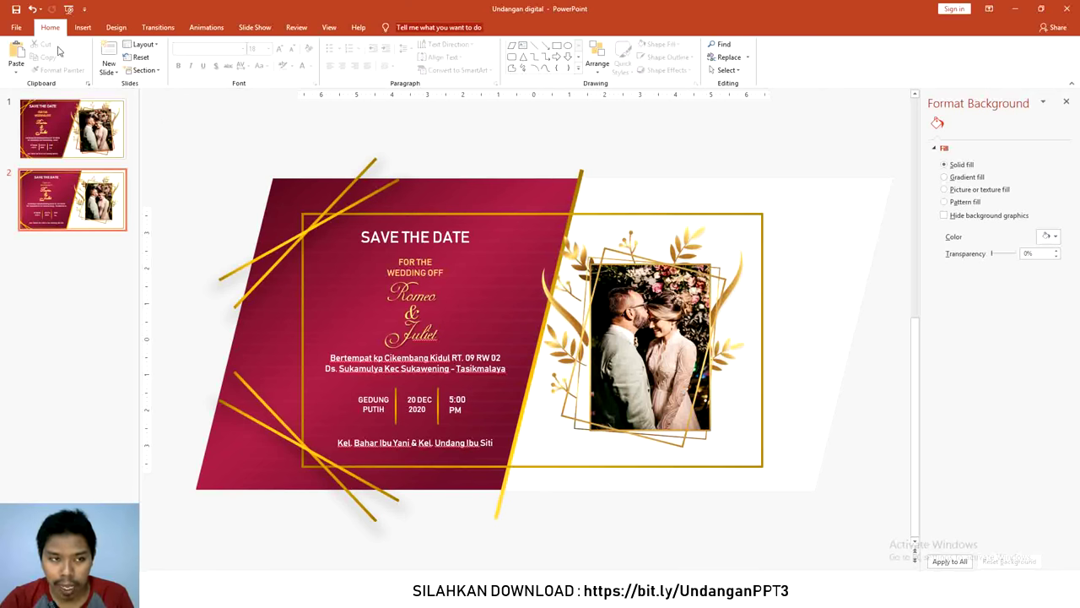
{"action": "left_click", "coordinate": [16, 27]}
Save the invitation as a PDF, Undangan digital, in the Pictures folder via Save As > Browse.
{"action": "left_click", "coordinate": [38, 177]}
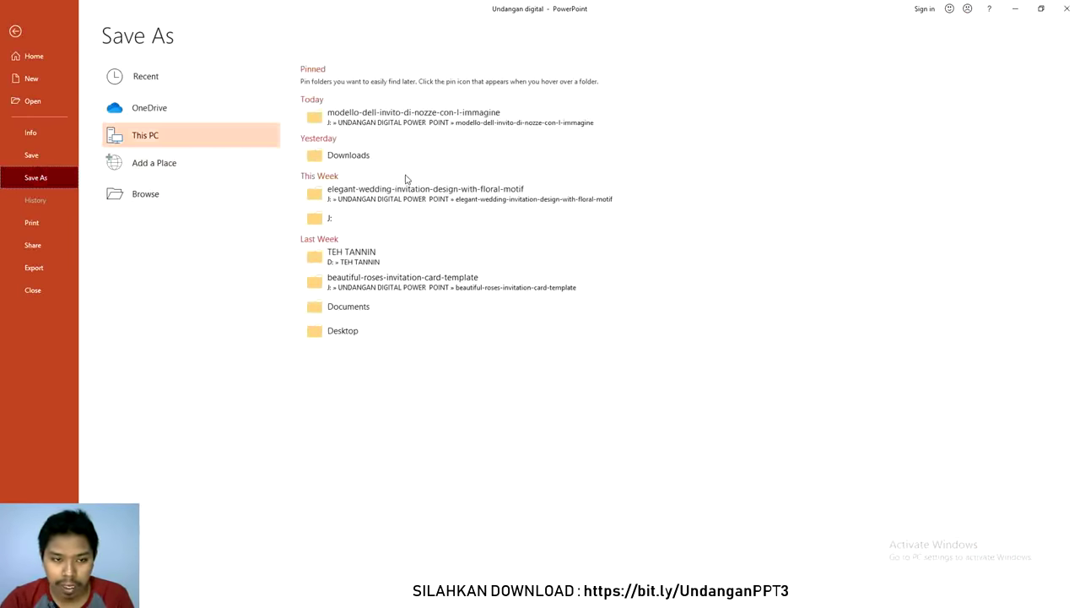
{"action": "left_click", "coordinate": [152, 194]}
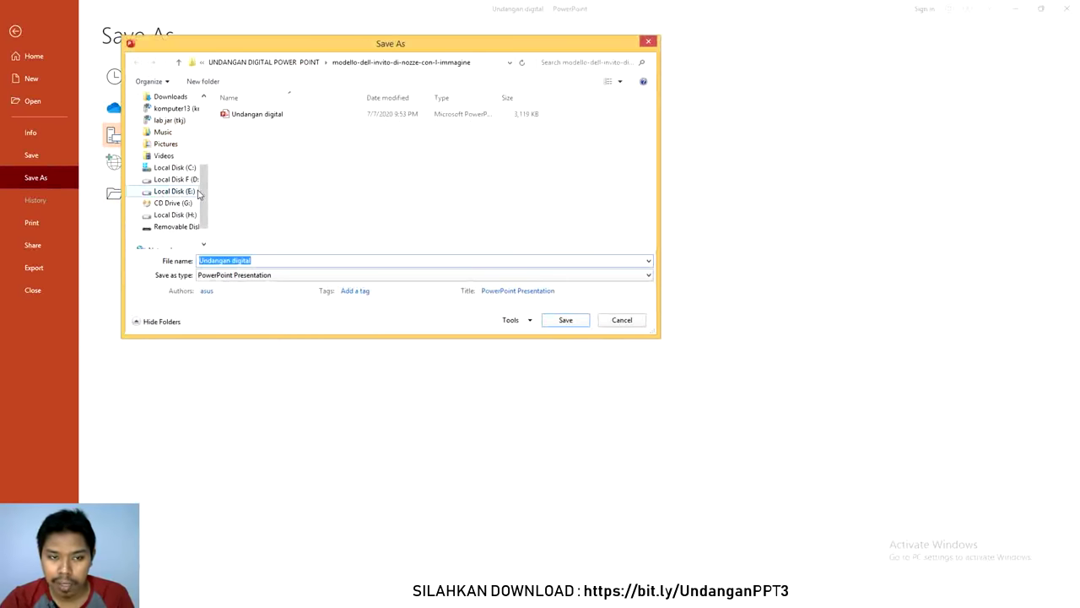
{"action": "left_click", "coordinate": [179, 145]}
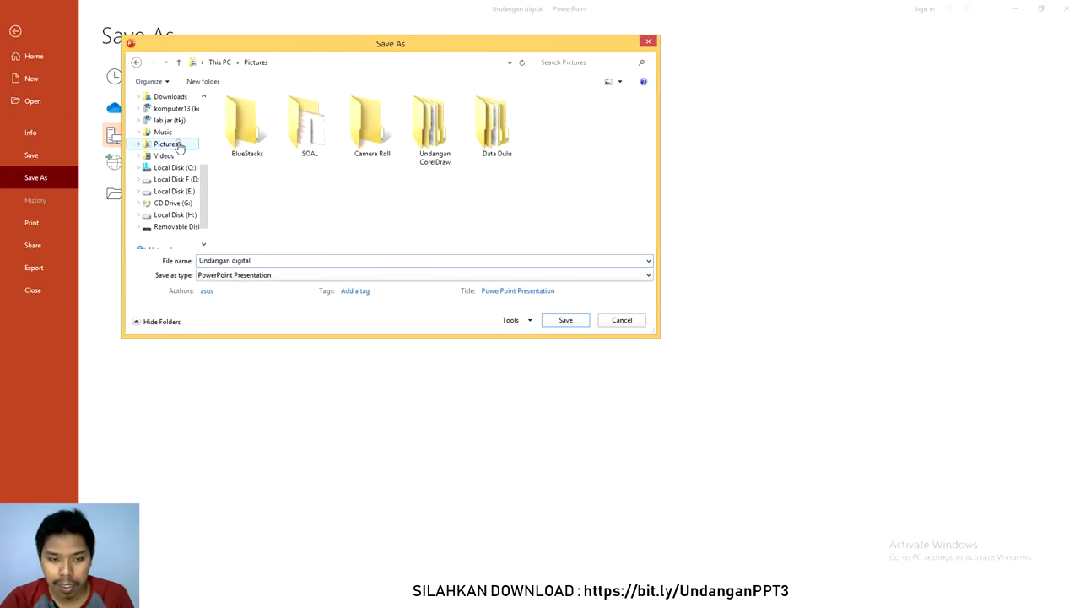
{"action": "left_click", "coordinate": [321, 274]}
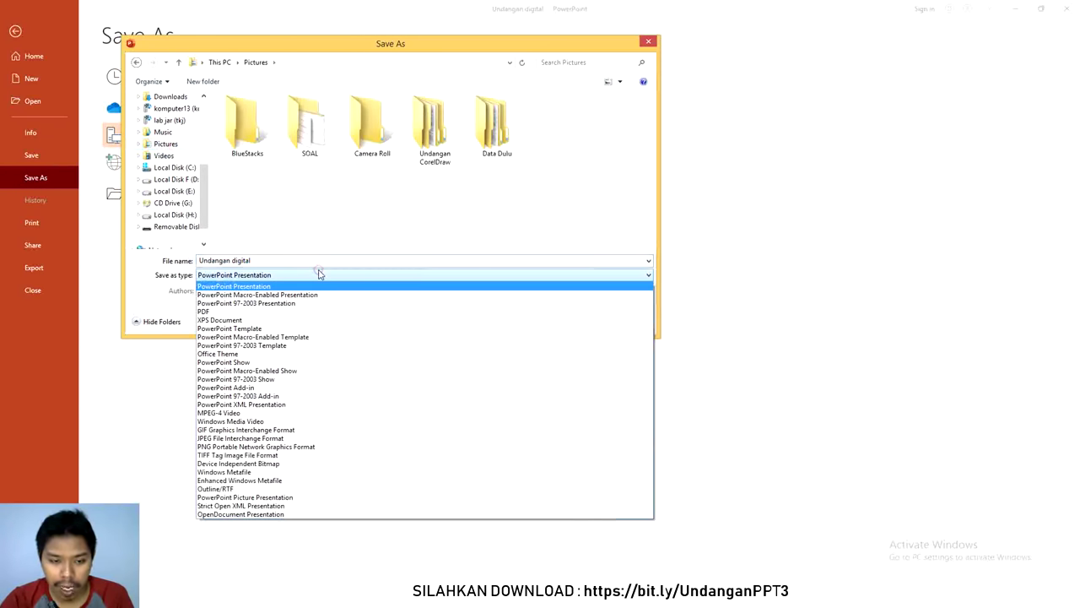
{"action": "left_click", "coordinate": [280, 312]}
{"action": "left_click", "coordinate": [292, 274]}
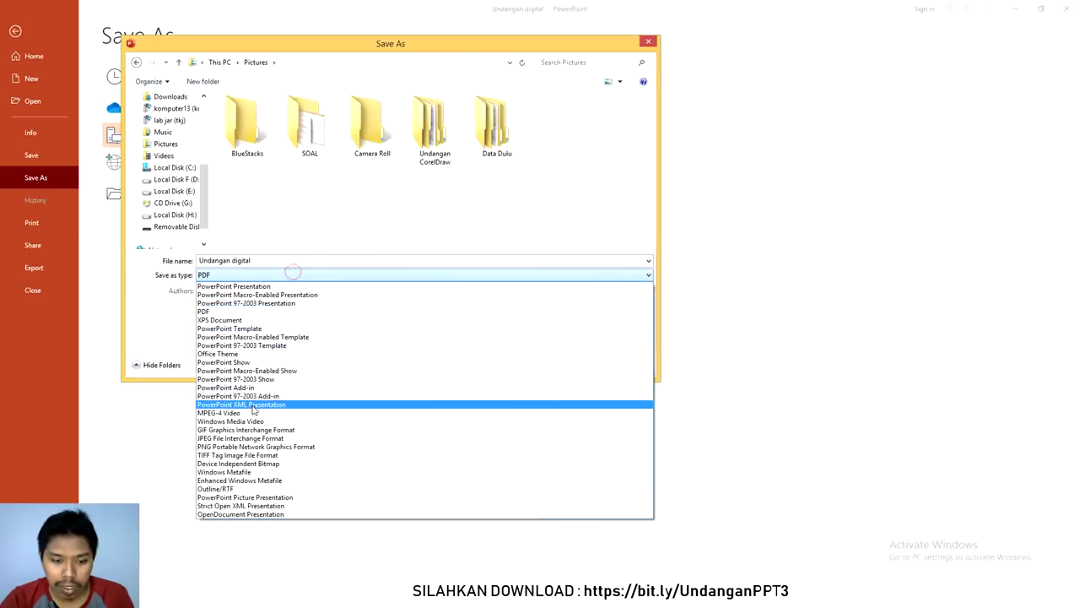
{"action": "left_click", "coordinate": [259, 274]}
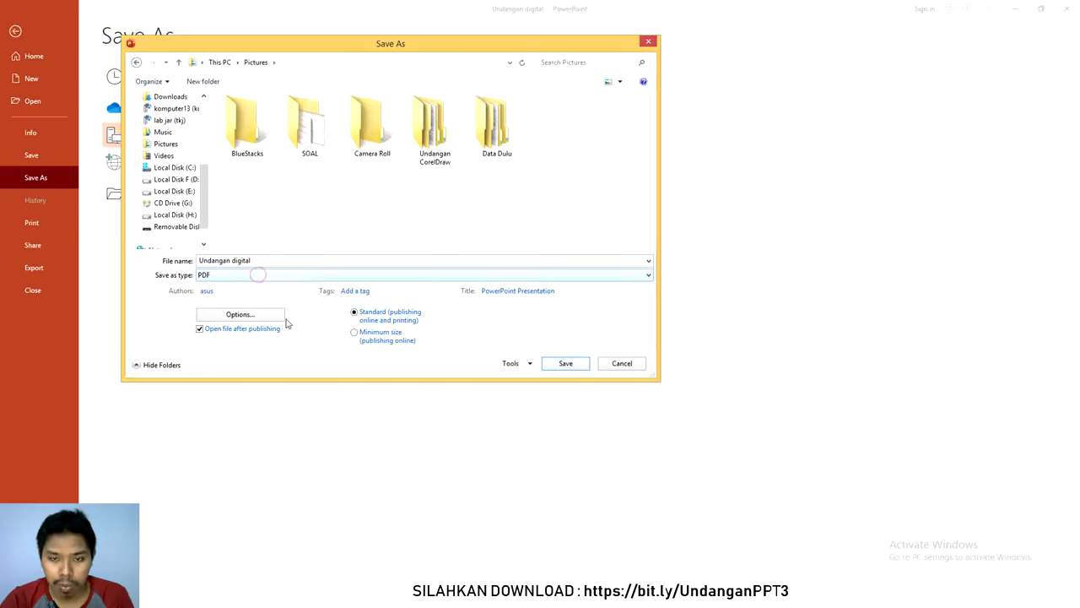
{"action": "left_click", "coordinate": [563, 364]}
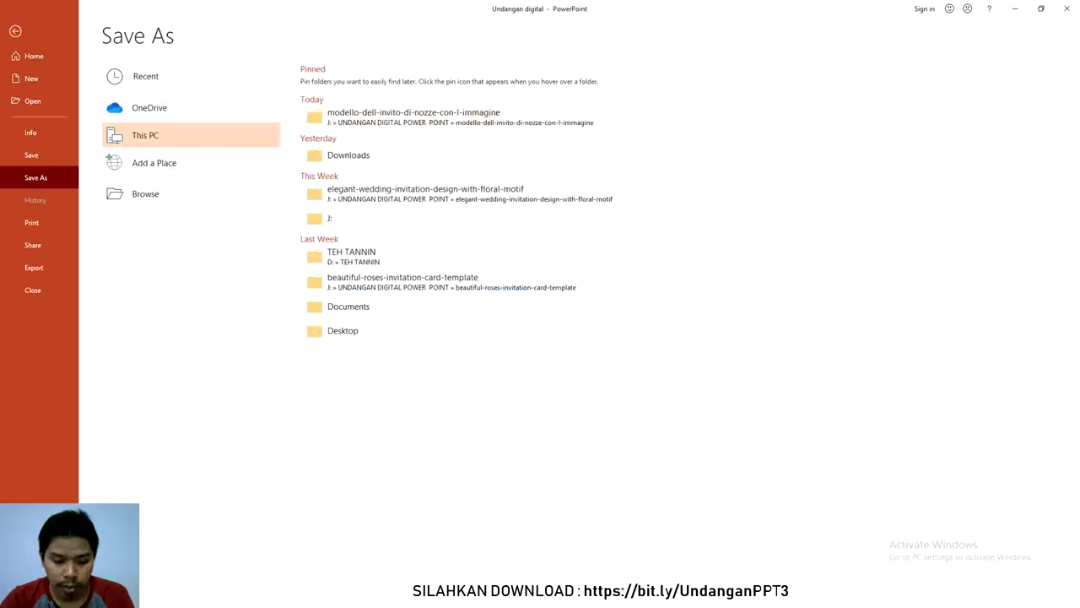
Scroll through Undangan digital.pdf down to page 2 and back up to page 1.
{"action": "scroll", "coordinate": [666, 295], "scroll_direction": "down", "scroll_amount": 1}
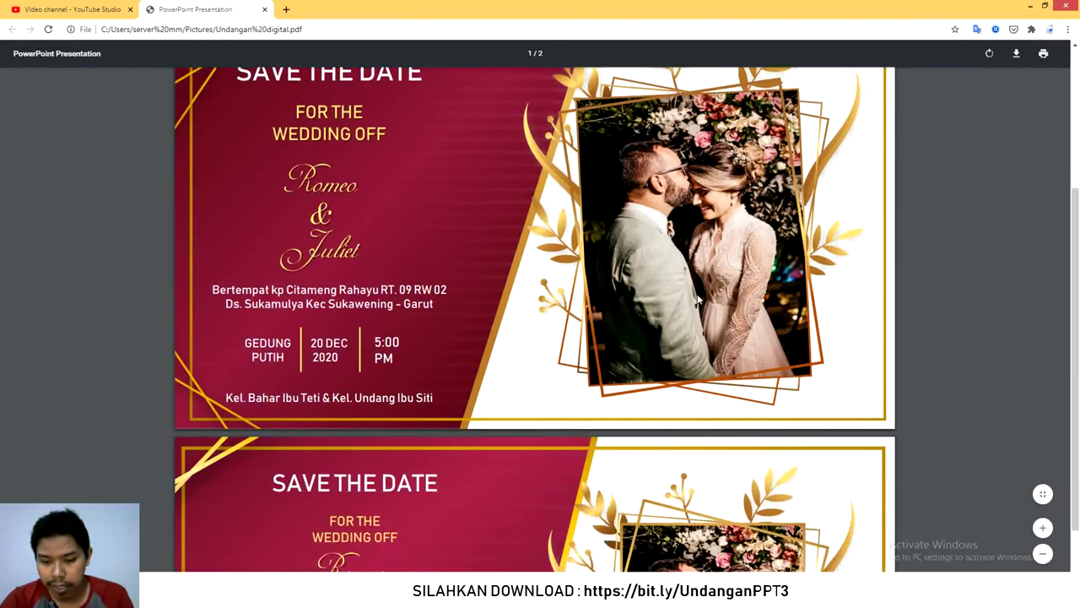
{"action": "scroll", "coordinate": [699, 297], "scroll_direction": "down", "scroll_amount": 3}
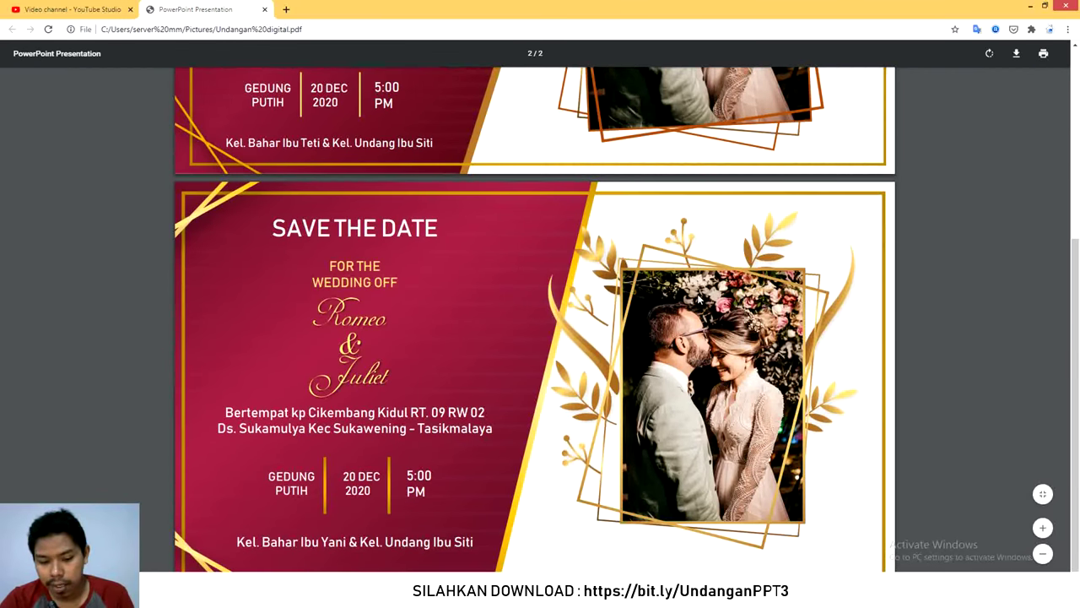
{"action": "scroll", "coordinate": [699, 297], "scroll_direction": "up", "scroll_amount": 3}
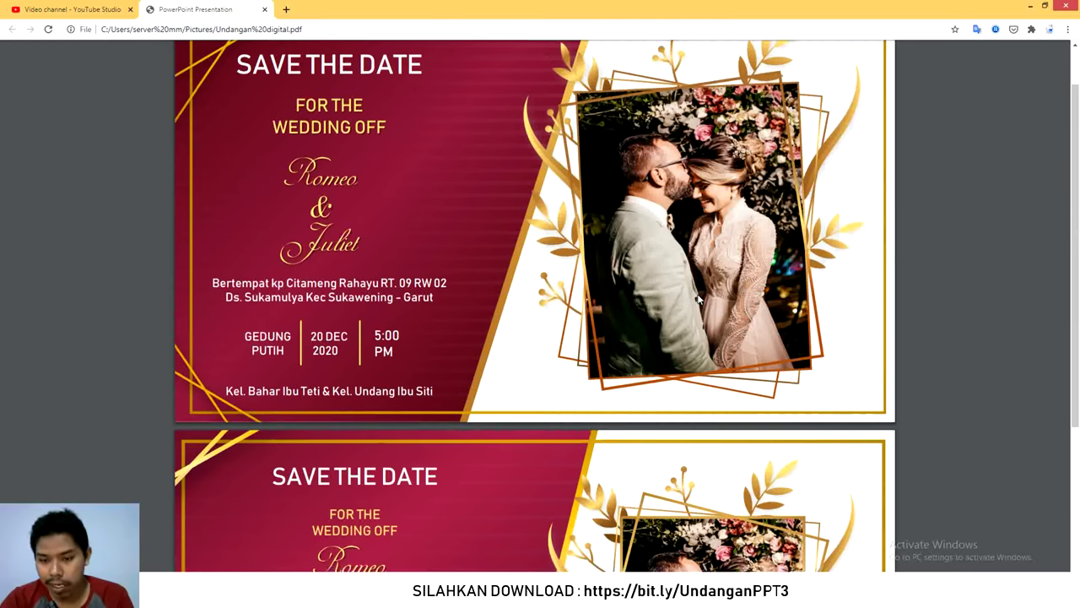